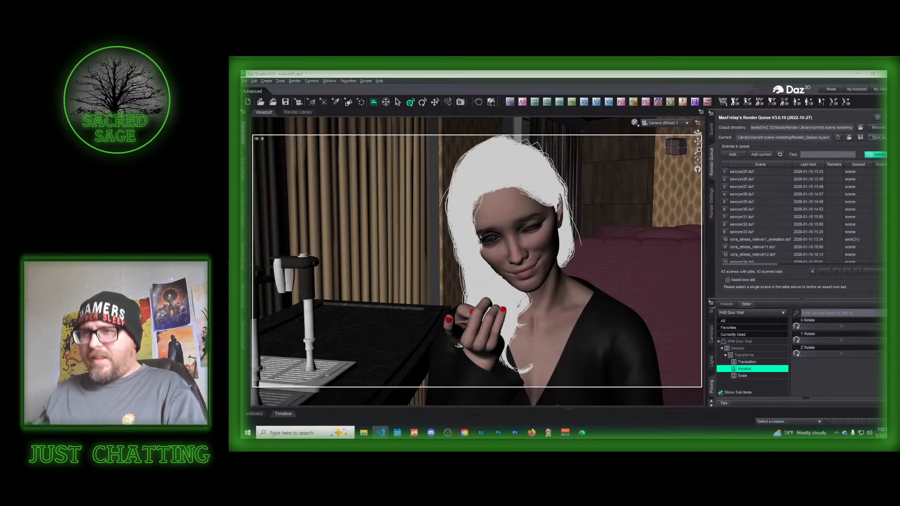
- Switch the viewport from the scene camera to Perspective View and show the Scene outline
click(675, 142)
click(669, 125)
click(665, 130)
click(712, 130)
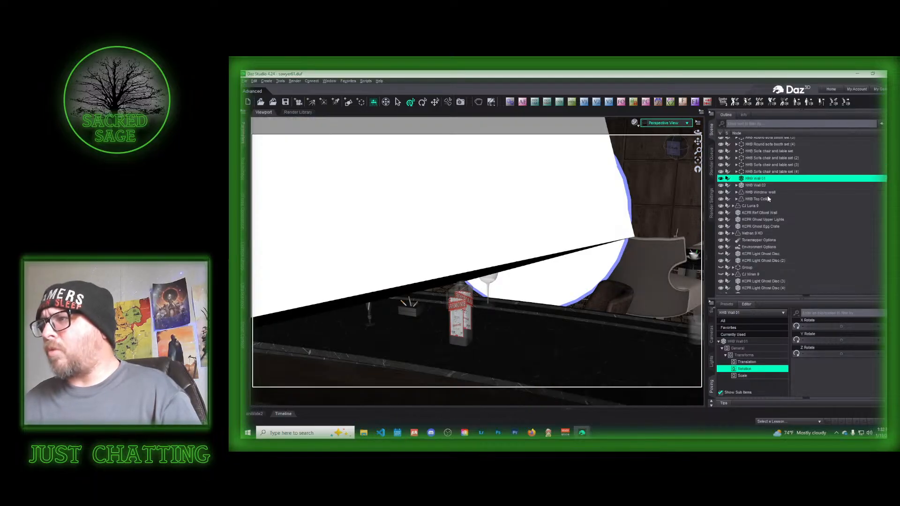
- Move the view in close to the seated man at the bar
scroll(768, 199, down, 3)
drag(698, 142, 681, 150)
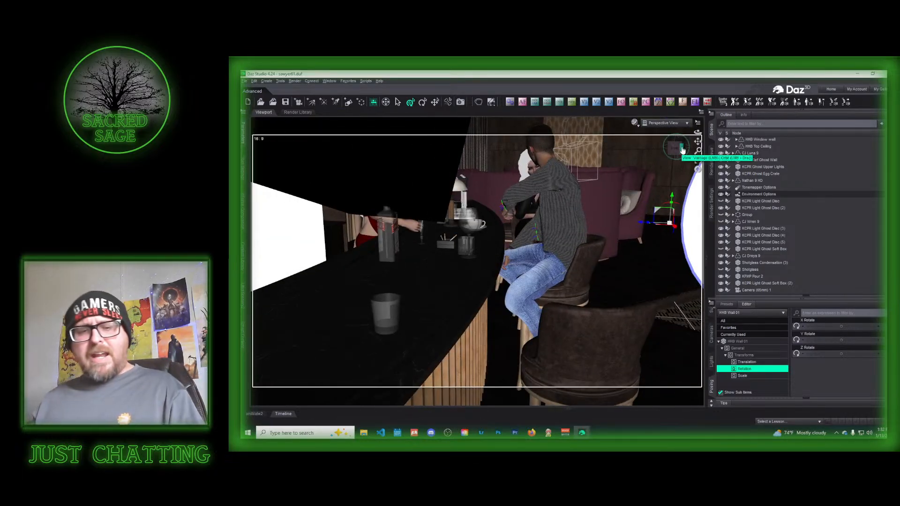
drag(698, 150, 673, 148)
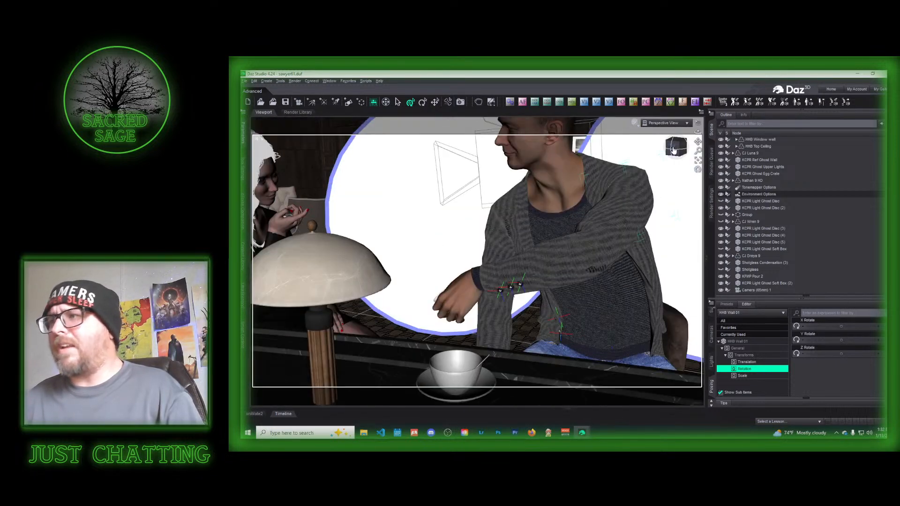
click(785, 232)
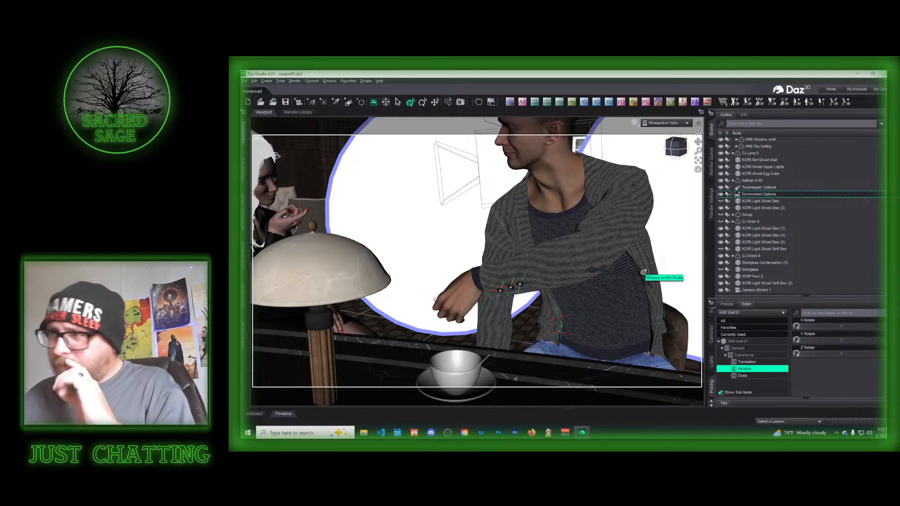
- Filter the Scene outline by 'wh' and expand CJ Luna 9 from Hip down to Right Shoulder
click(753, 124)
text(whiske)
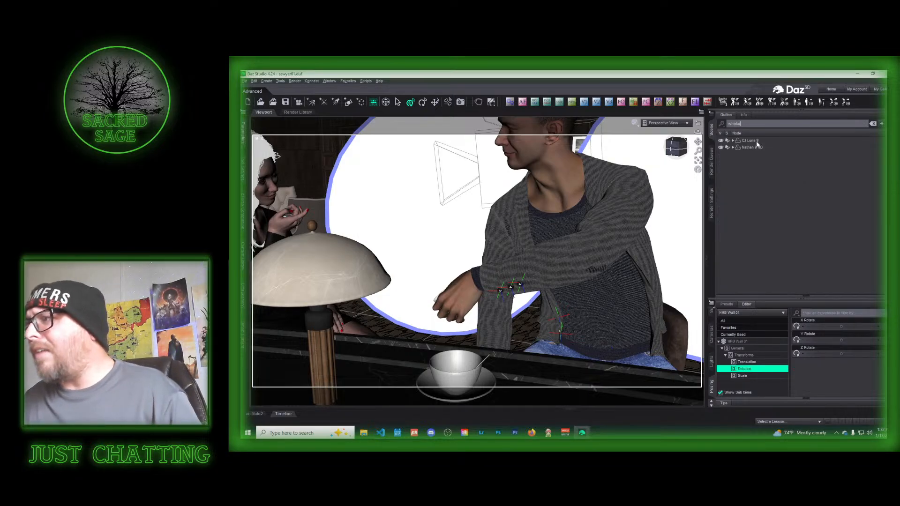
click(733, 141)
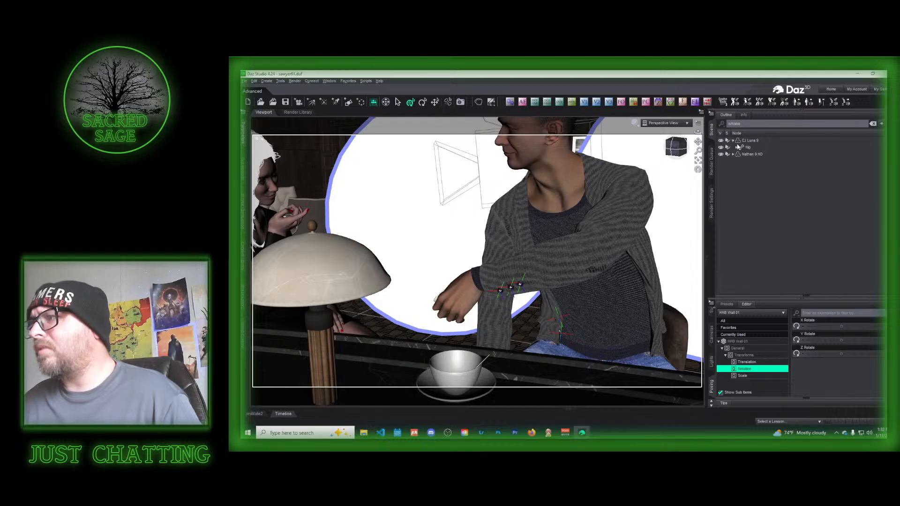
click(736, 148)
click(740, 154)
click(744, 161)
click(747, 167)
click(750, 175)
click(753, 181)
click(749, 141)
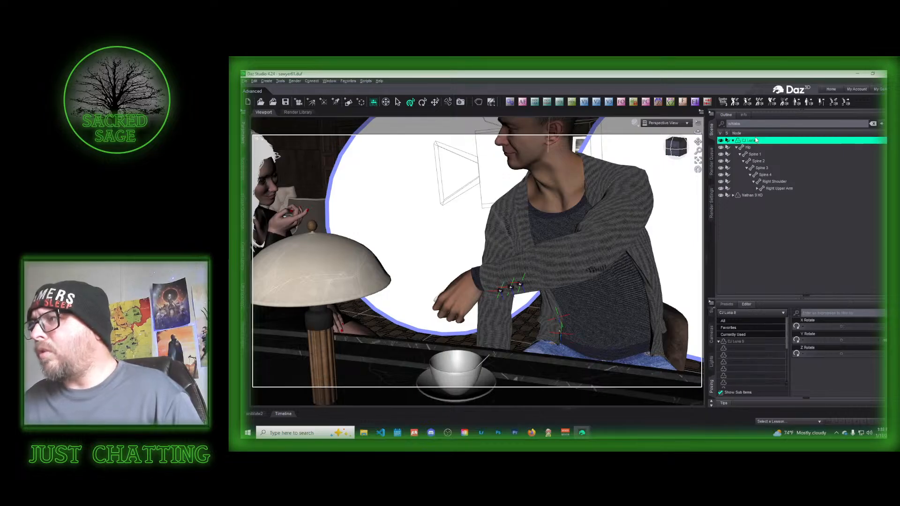
- Expand her right arm down to Right Hand Anchor and select Whiskey on the Rocks
drag(677, 148, 682, 150)
click(682, 150)
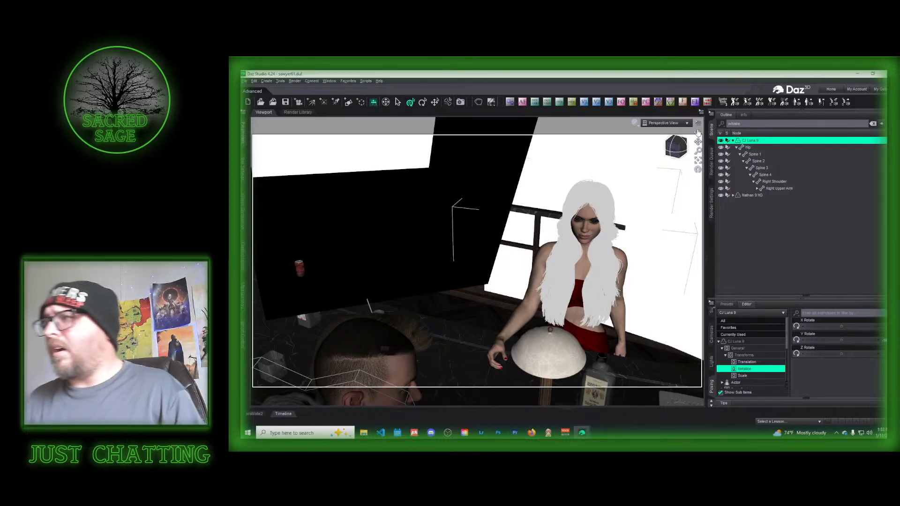
double_click(769, 189)
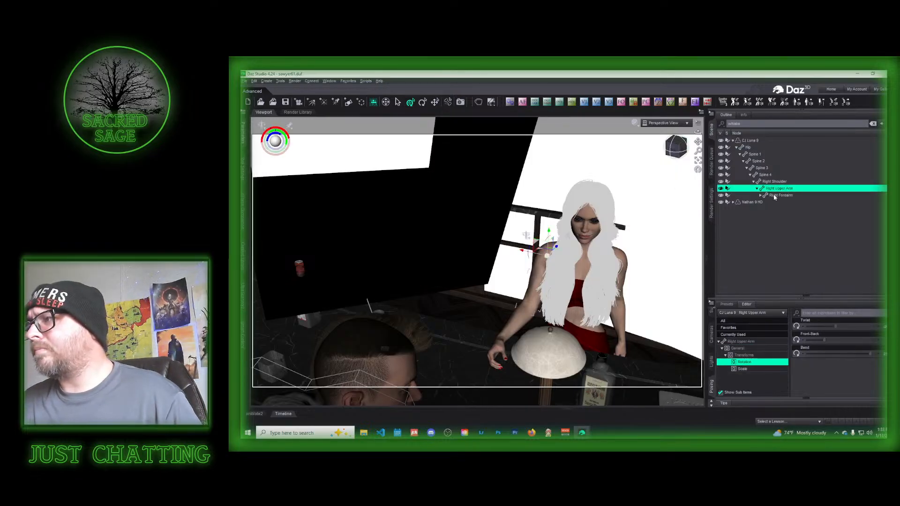
double_click(775, 196)
double_click(785, 203)
double_click(787, 209)
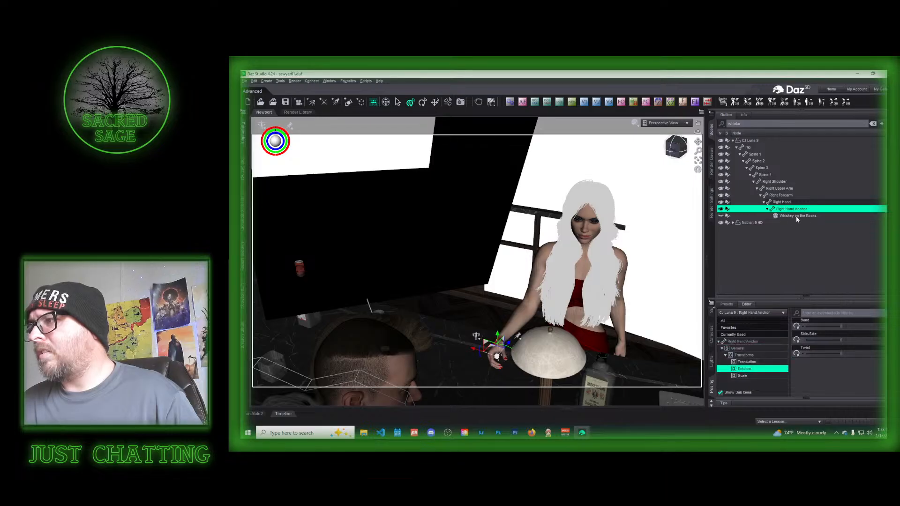
click(792, 216)
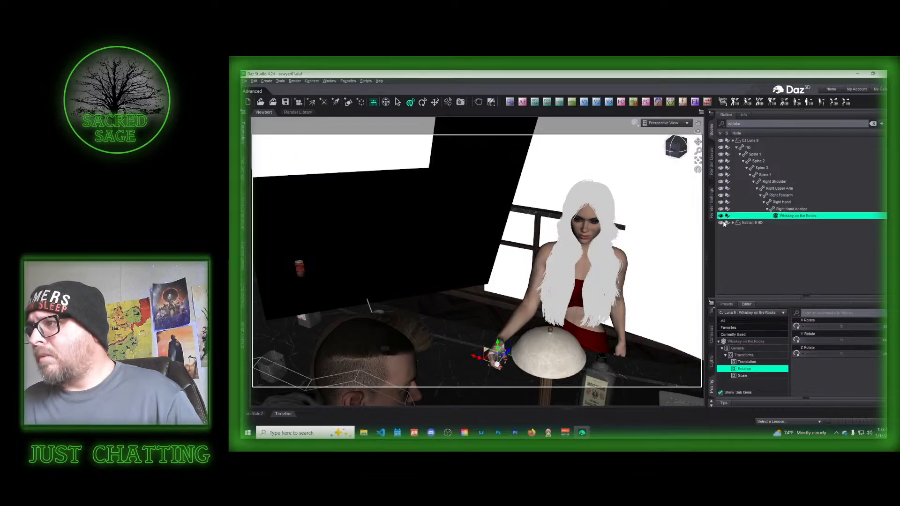
middle_drag(674, 205, 674, 150)
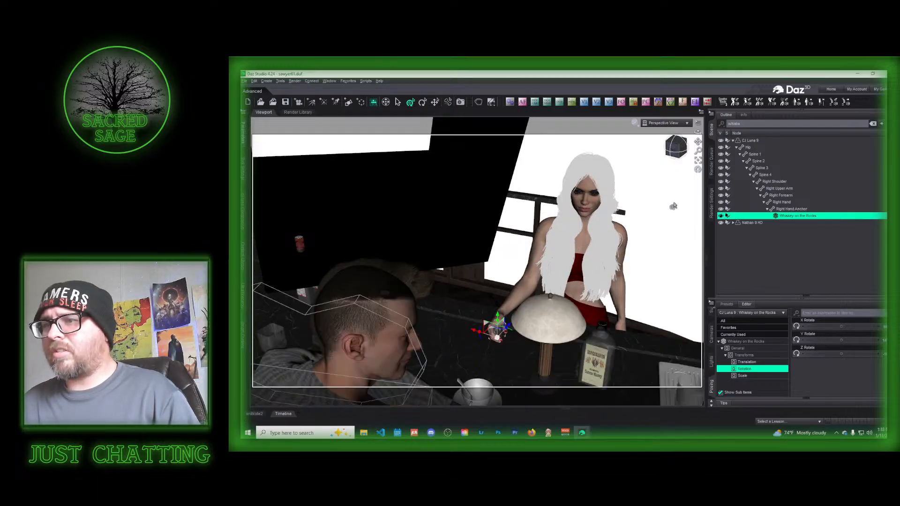
- Hide the Whiskey on the Rocks glass in the woman's hand
scroll(674, 206, up, 10)
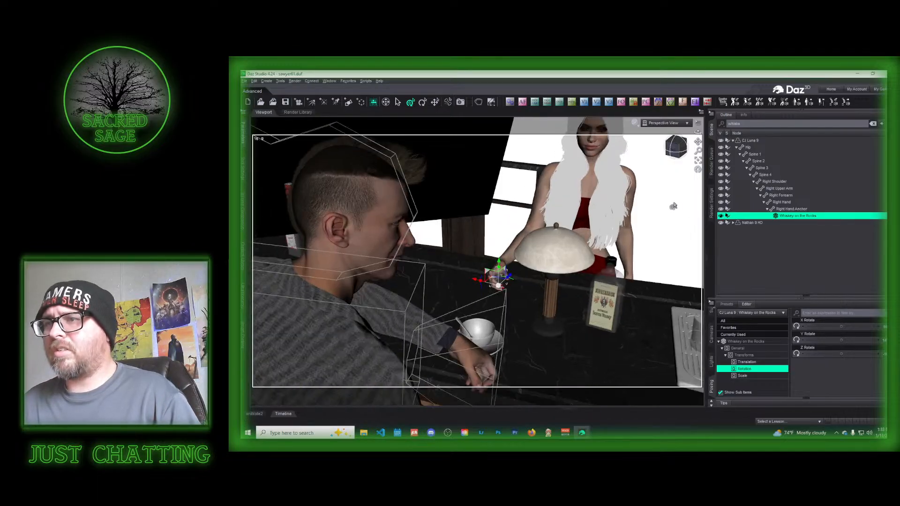
scroll(693, 196, down, 5)
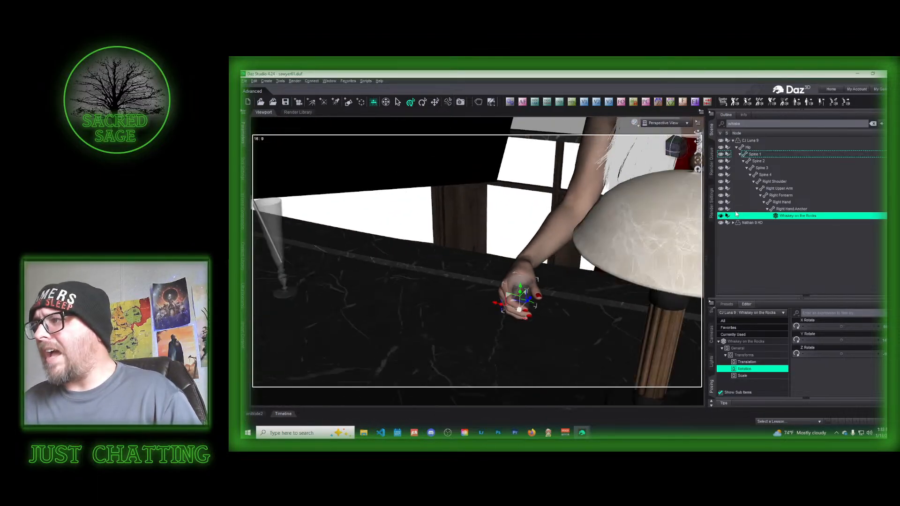
click(720, 217)
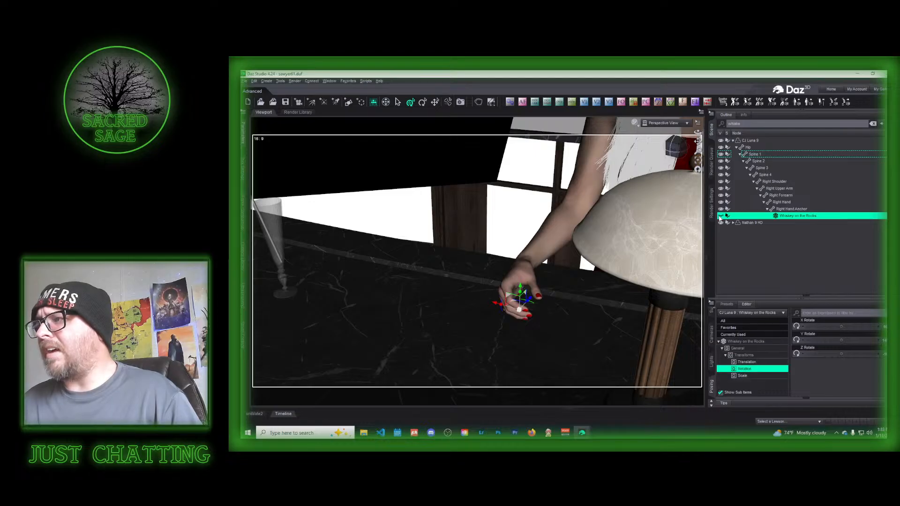
- Orbit over the bar counter, reselect the glass, and bring up the Smart Content pane
scroll(720, 221, down, 3)
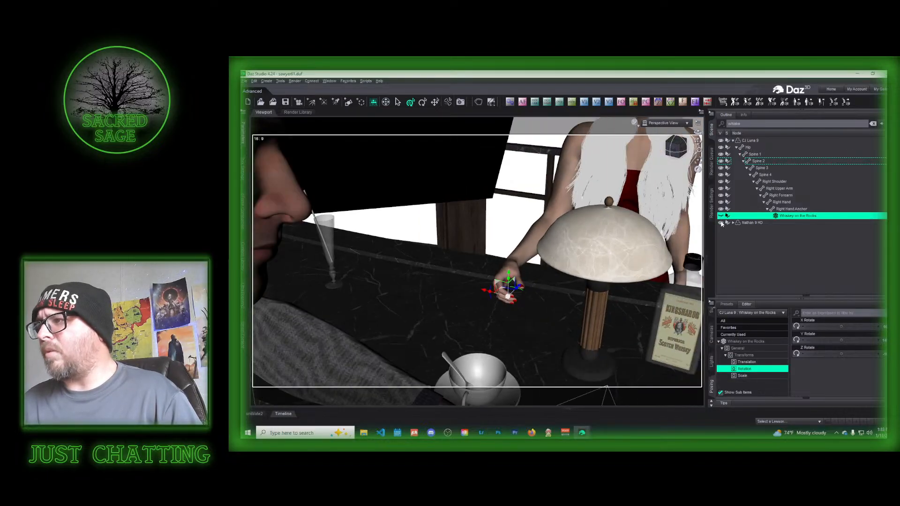
scroll(702, 190, down, 4)
middle_drag(702, 189, 705, 153)
mouse_move(698, 141)
mouse_down()
mouse_move(698, 113)
mouse_move(698, 155)
mouse_up()
drag(675, 147, 599, 164)
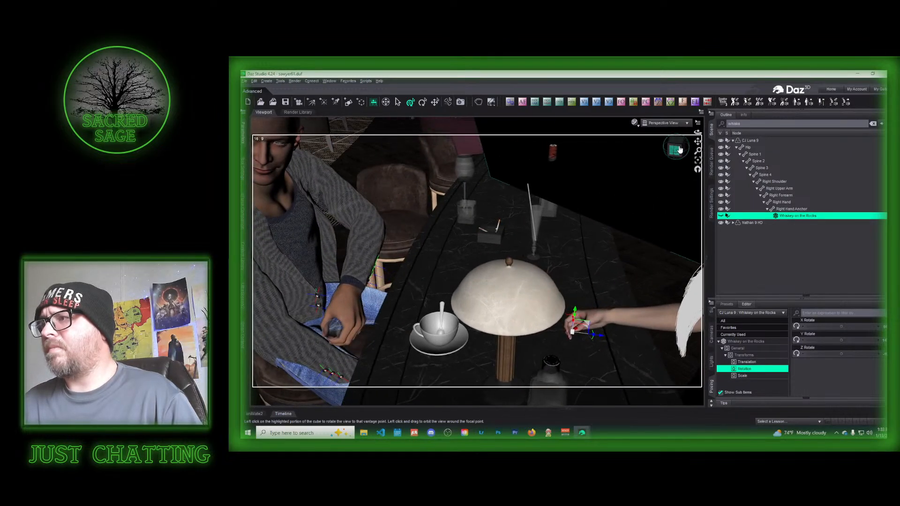
scroll(676, 148, down, 3)
click(791, 210)
click(791, 216)
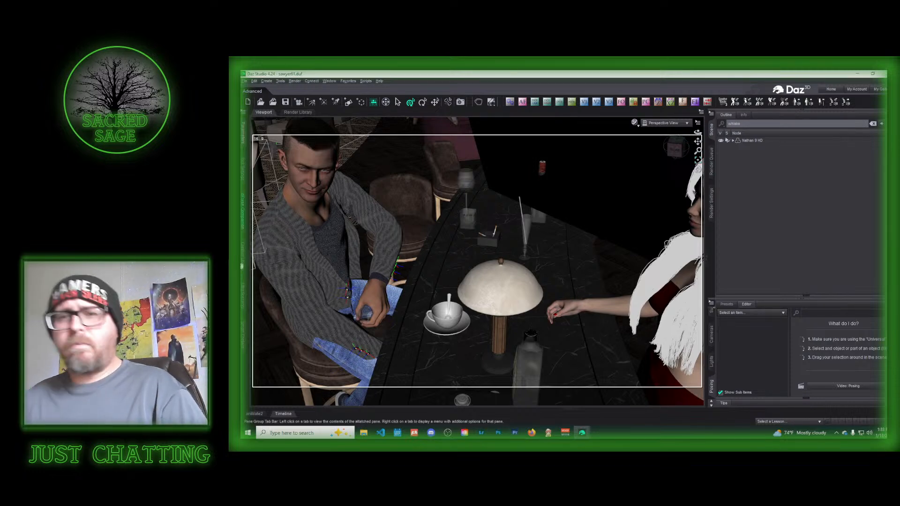
click(243, 333)
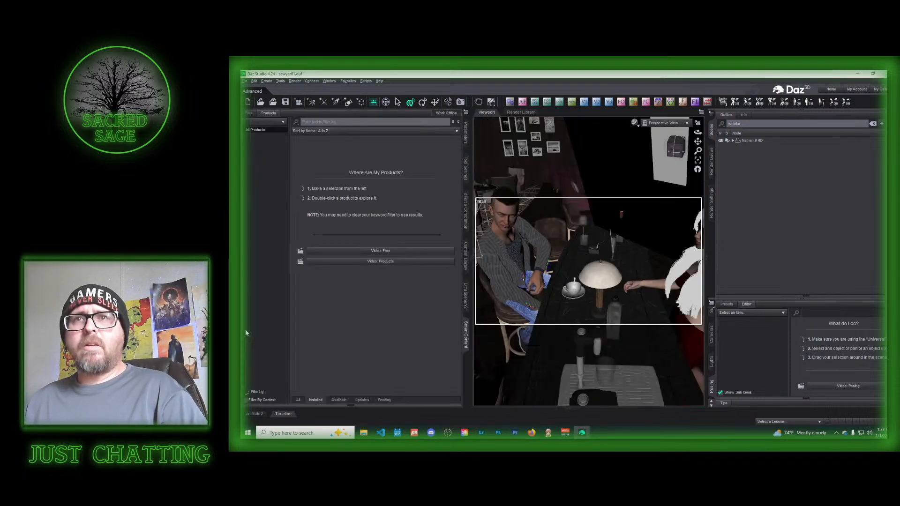
- Search products for 'dirty' and list the Dirty Dishes Food and Drink Expansion props
click(257, 130)
click(265, 137)
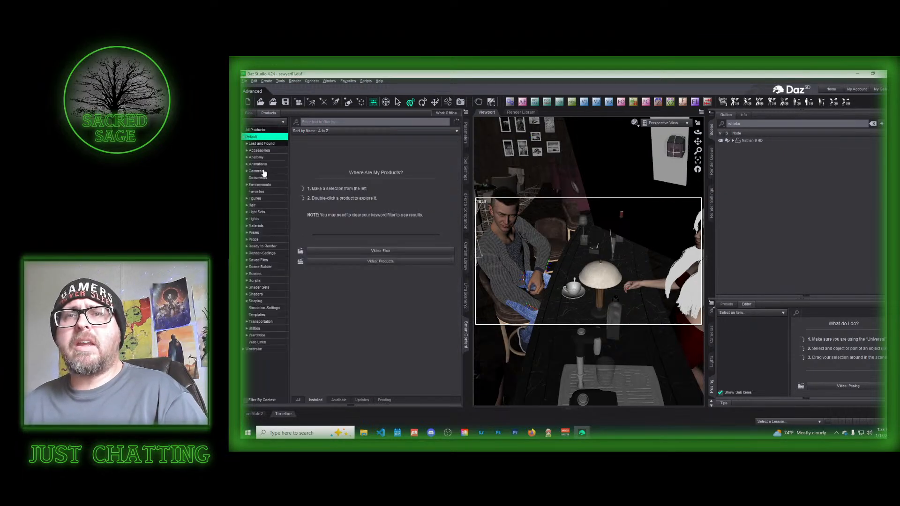
click(330, 121)
text(dirty)
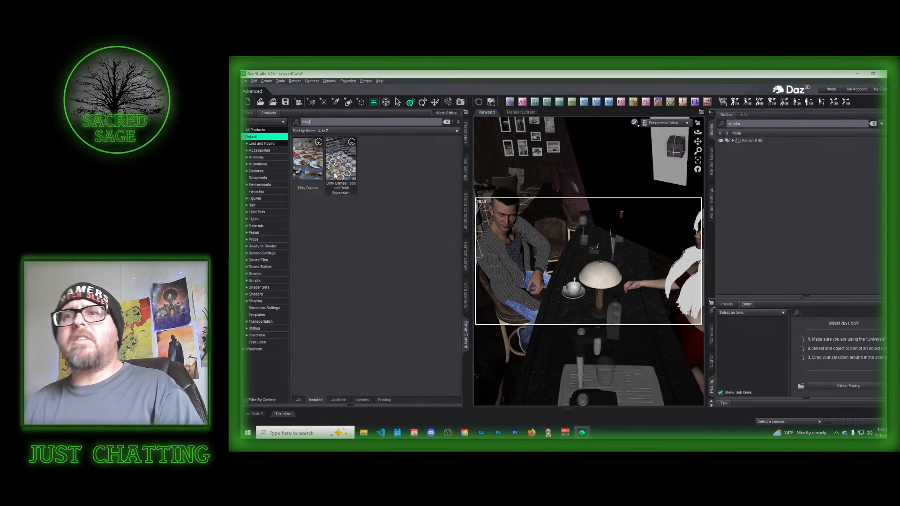
click(331, 161)
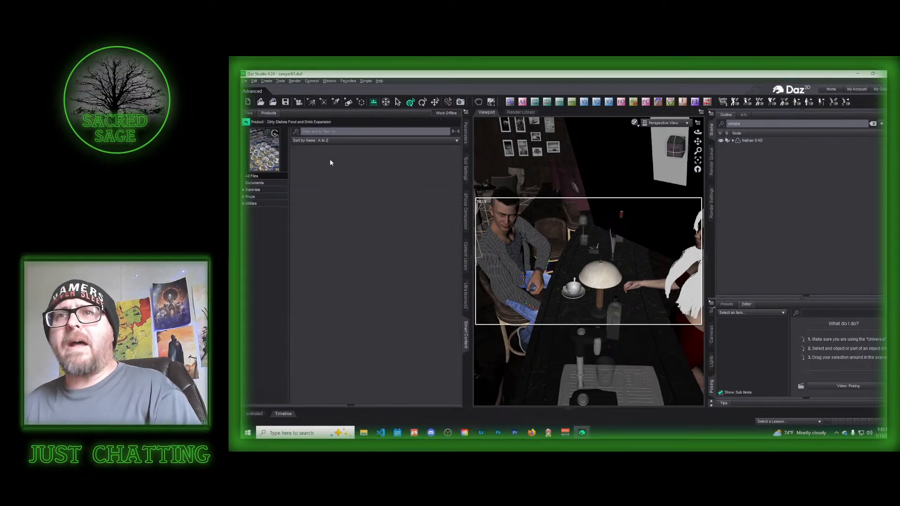
click(251, 196)
scroll(357, 211, down, 10)
- Filter the Dirty Dishes props by 'wh' and look through its props and materials
click(338, 132)
text(whi)
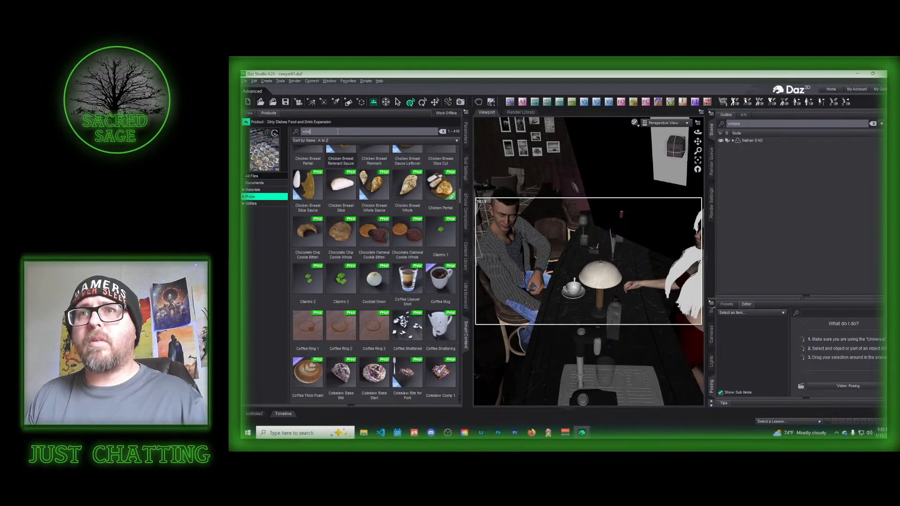
text(h)
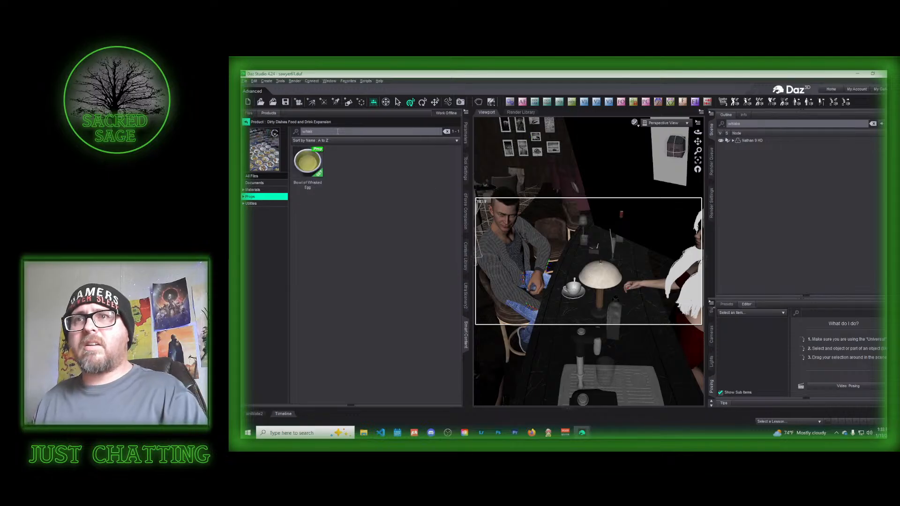
click(259, 198)
click(258, 195)
click(257, 190)
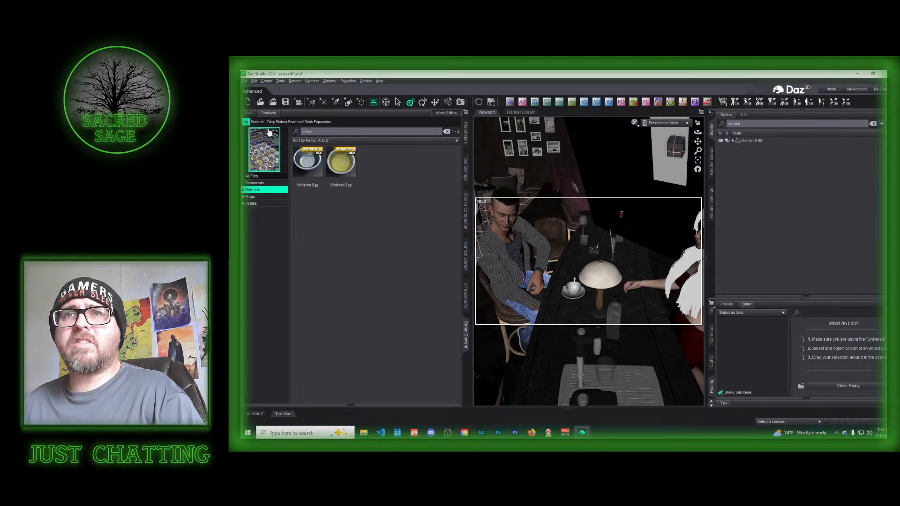
click(247, 125)
click(319, 157)
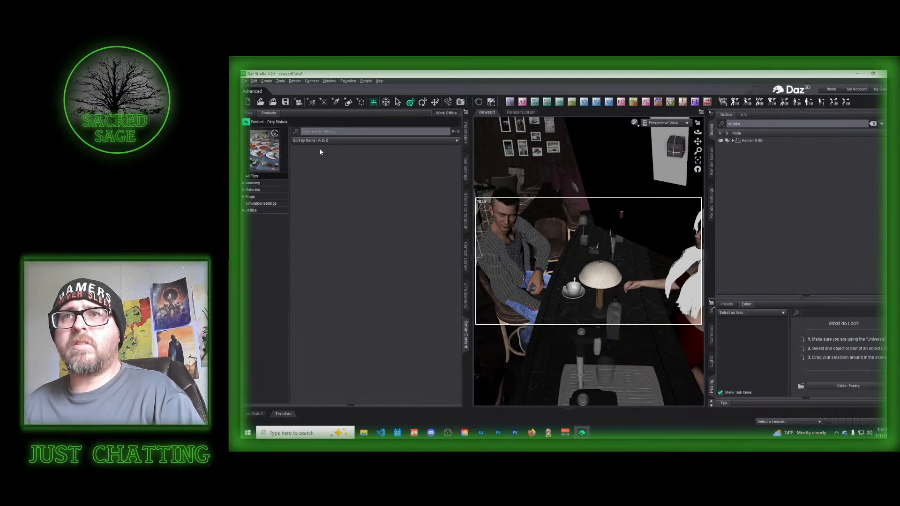
click(259, 197)
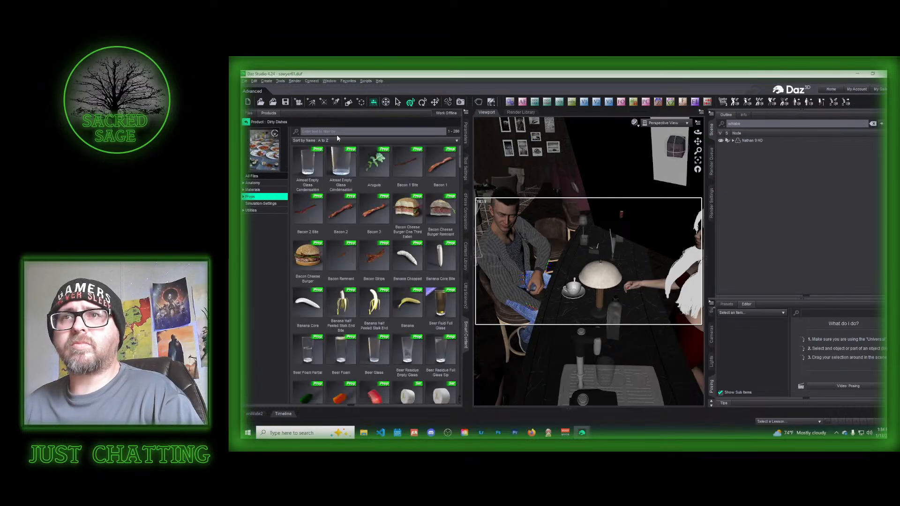
text(wh)
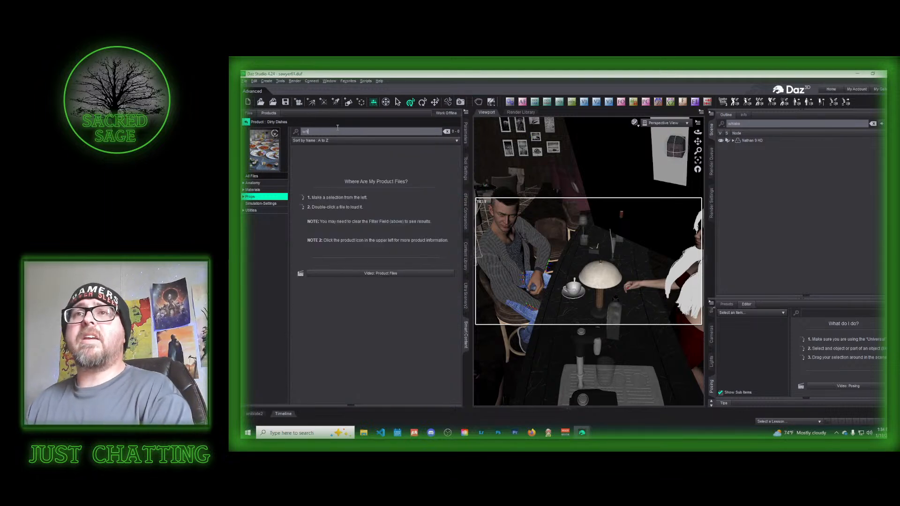
- Clear the product search, browse the Default folder's files, and select the scene's whiskey glass
click(446, 132)
click(246, 122)
click(248, 113)
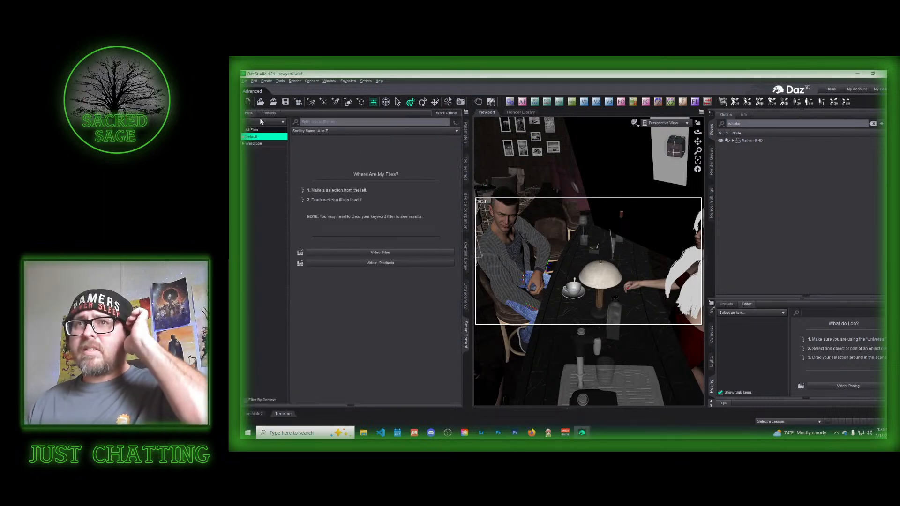
click(267, 133)
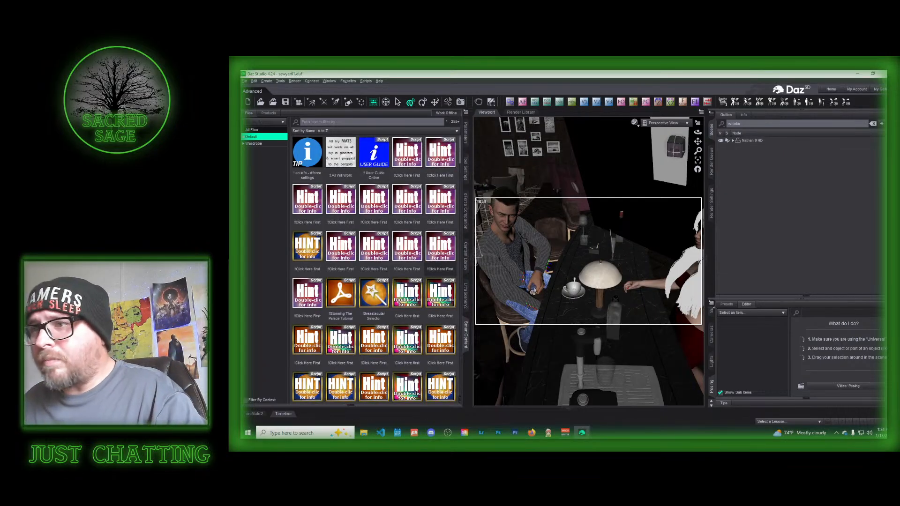
click(534, 290)
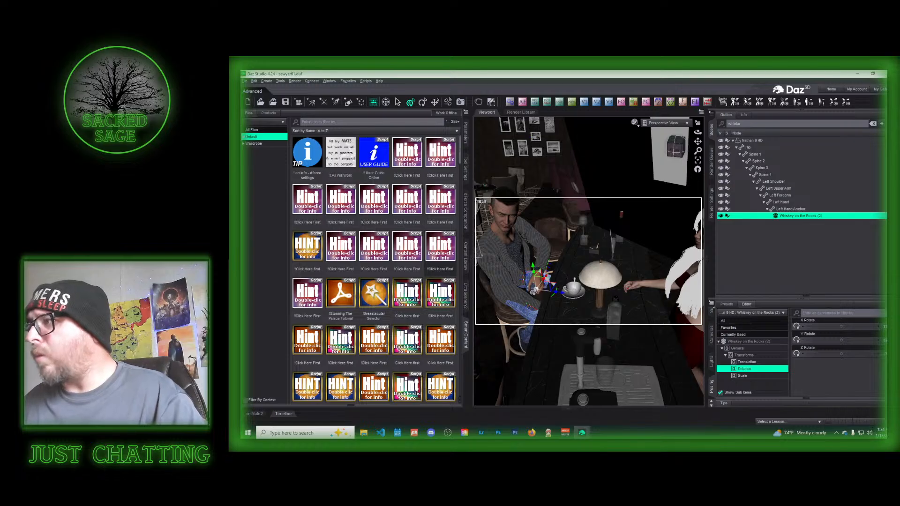
- Filter all content files by 'wh' and load the Whiskey on the Rocks glass into the scene
click(253, 130)
click(329, 123)
text(whiskey)
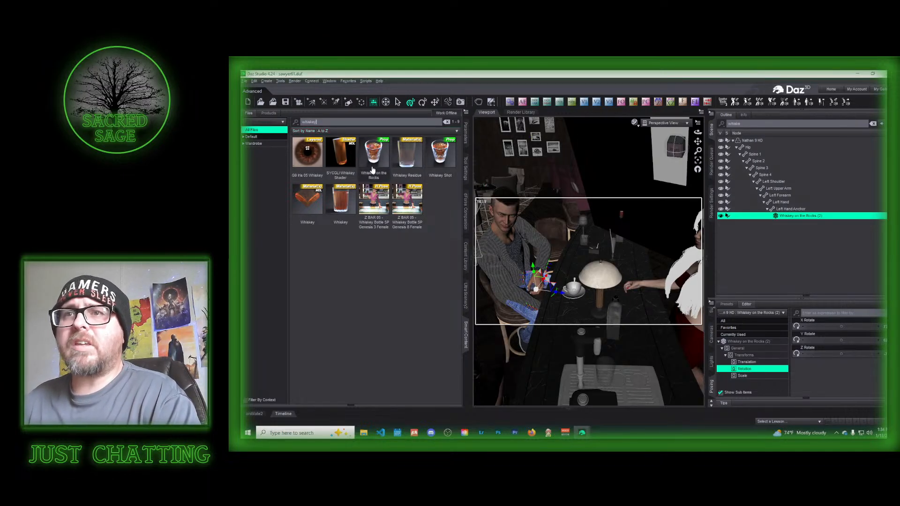
mouse_move(372, 167)
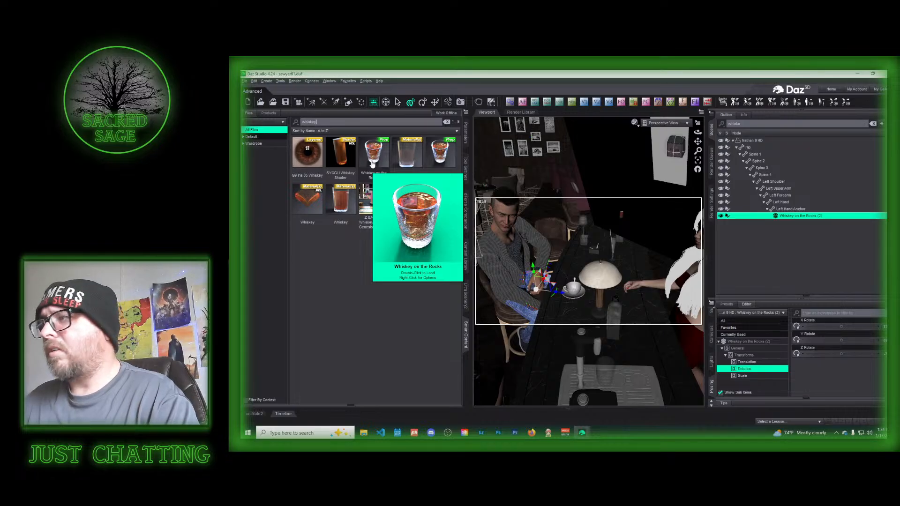
click(636, 308)
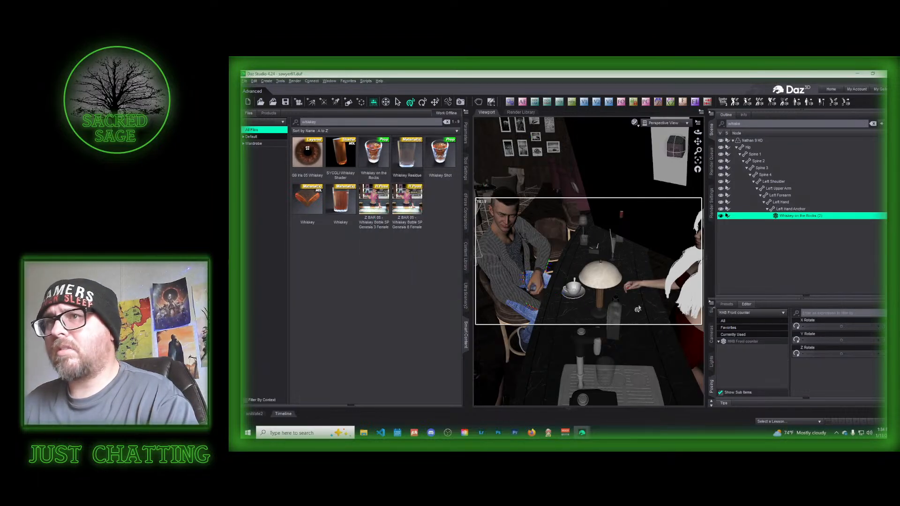
double_click(374, 162)
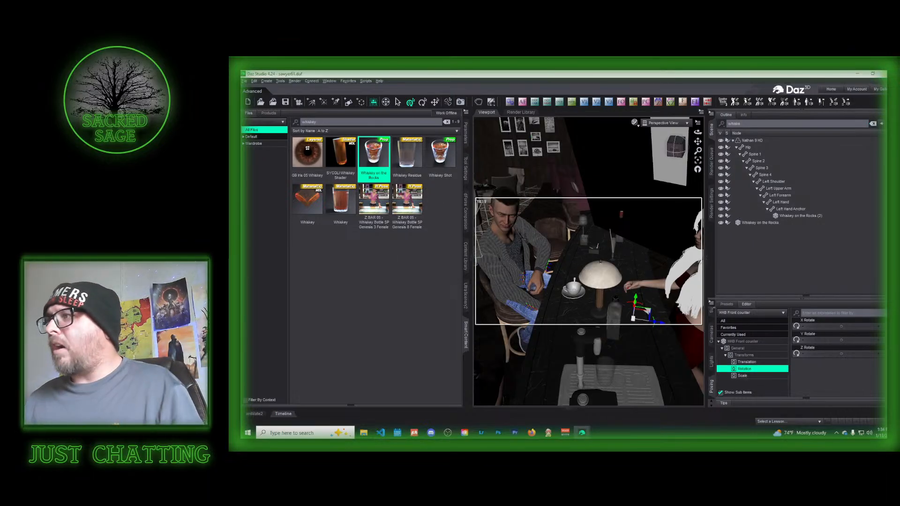
- Clear the Scene filter, select the new Whiskey on the Rocks, and lift it off the table
click(873, 123)
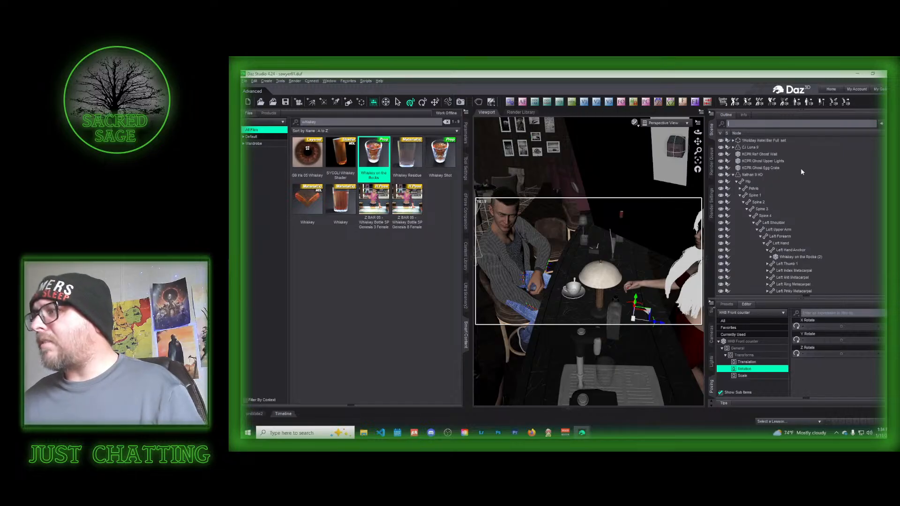
click(732, 175)
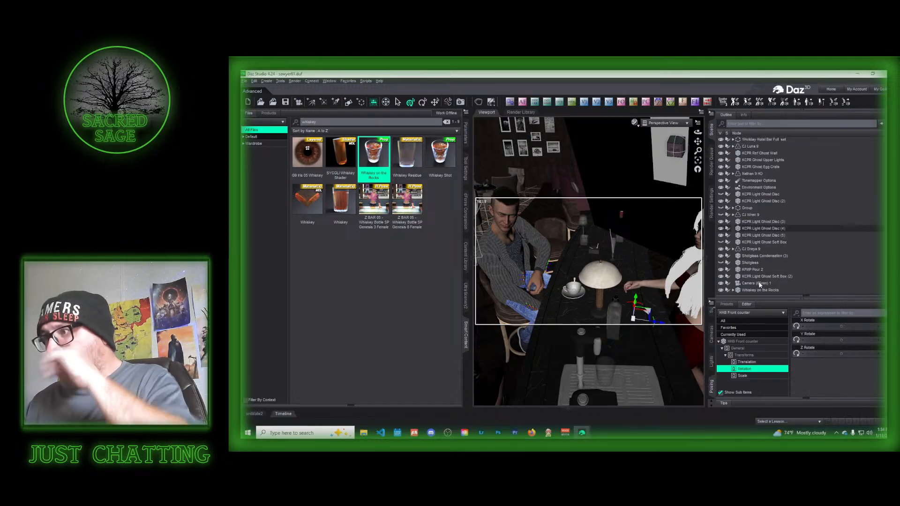
click(771, 290)
mouse_move(675, 150)
mouse_down()
mouse_move(635, 137)
mouse_move(663, 149)
mouse_up()
drag(552, 319, 480, 339)
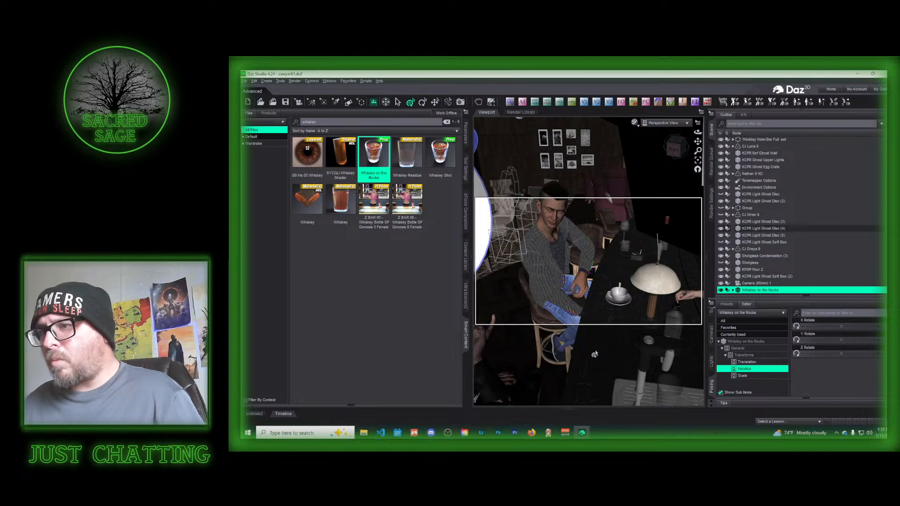
middle_drag(649, 361, 629, 361)
drag(611, 358, 603, 292)
mouse_move(675, 146)
mouse_down()
mouse_move(628, 151)
mouse_move(675, 147)
mouse_move(656, 148)
mouse_move(675, 149)
mouse_move(670, 157)
mouse_up()
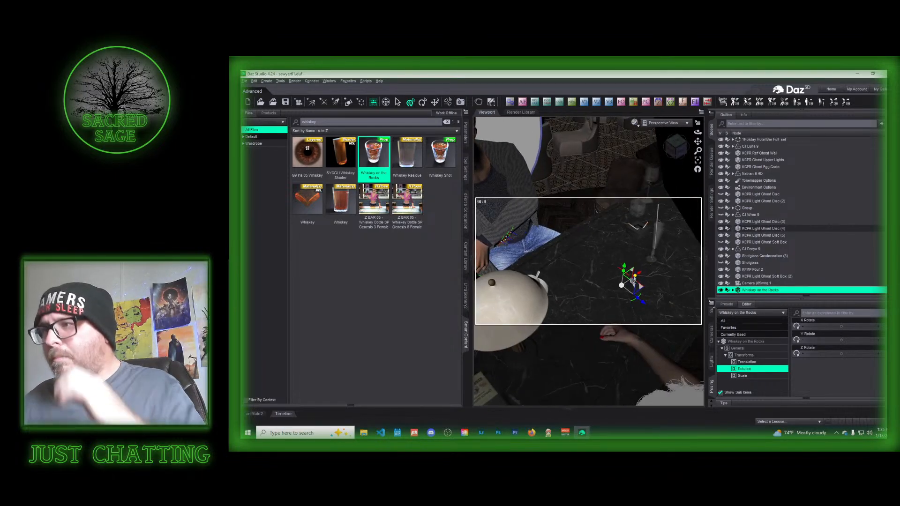
- Slide the glass across the bar counter toward the woman, lowering it onto the counter
drag(630, 271, 589, 263)
scroll(609, 246, up, 5)
scroll(631, 228, down, 2)
drag(679, 148, 652, 194)
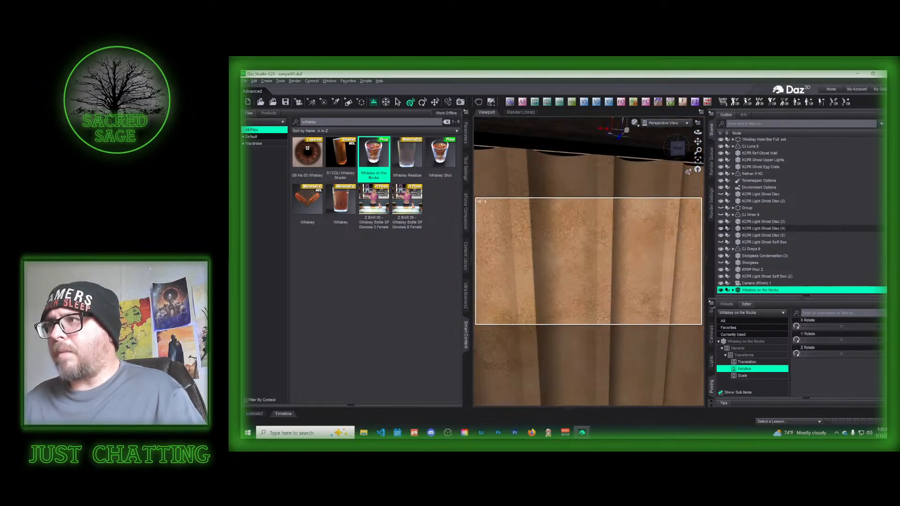
drag(697, 141, 688, 230)
drag(610, 243, 611, 266)
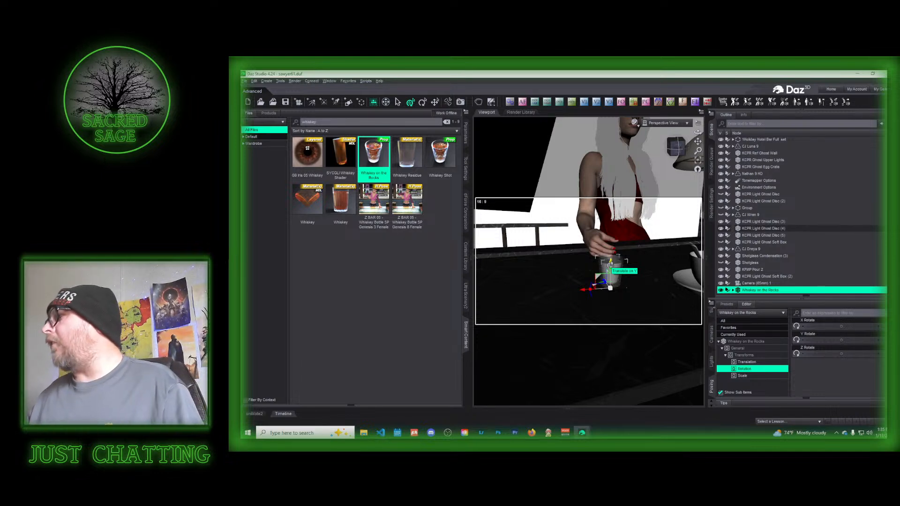
drag(676, 143, 724, 149)
drag(543, 284, 538, 271)
middle_drag(553, 244, 640, 222)
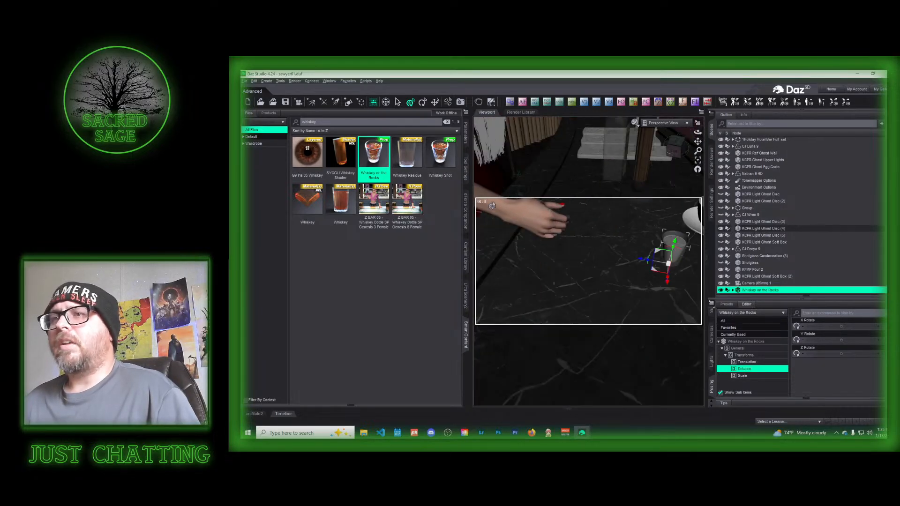
- Collapse the content pane and drag the glass into the woman's hand
click(467, 340)
click(683, 146)
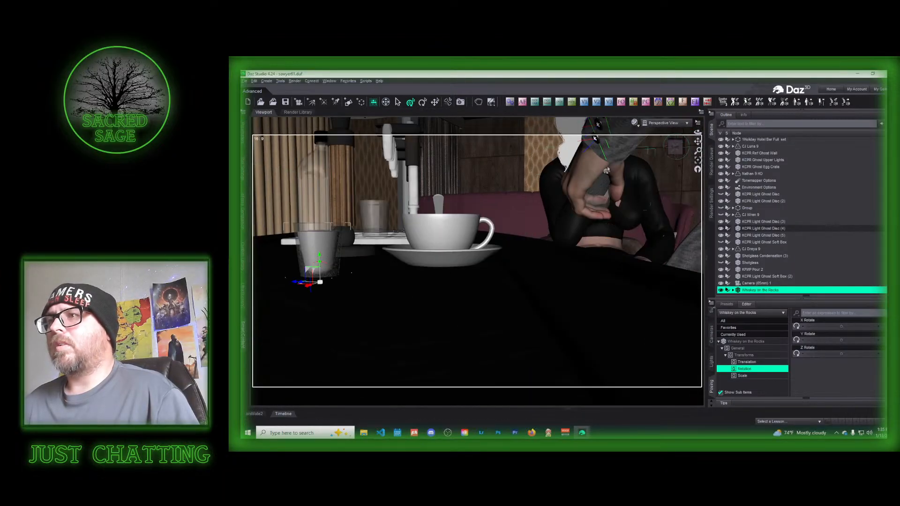
drag(676, 148, 683, 124)
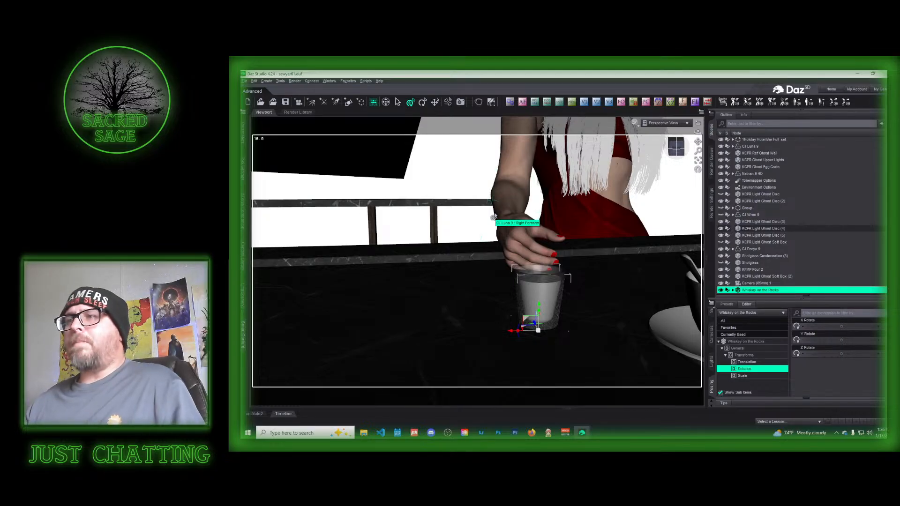
drag(675, 146, 732, 142)
scroll(510, 292, down, 2)
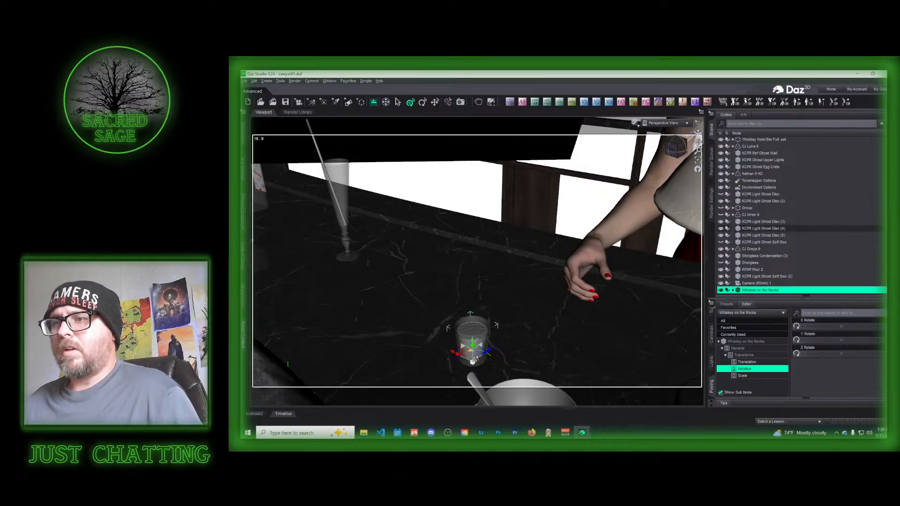
drag(474, 359, 582, 294)
scroll(656, 155, up, 3)
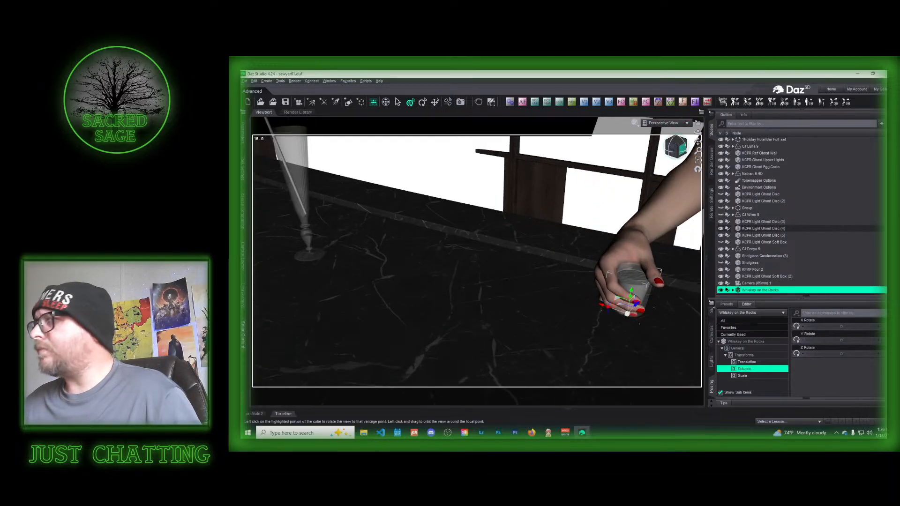
- Lift the glass up into her hand, check it from several angles, and select her right hand
click(677, 148)
drag(698, 141, 681, 131)
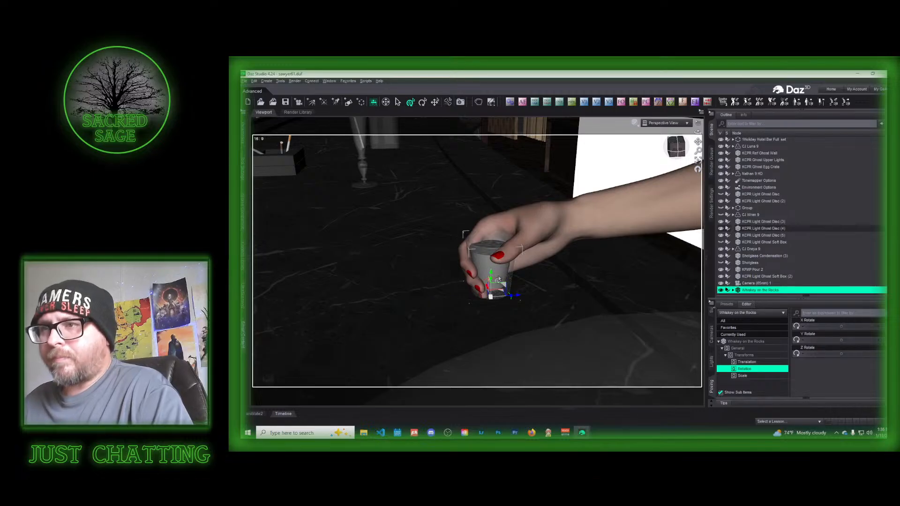
drag(490, 276, 492, 262)
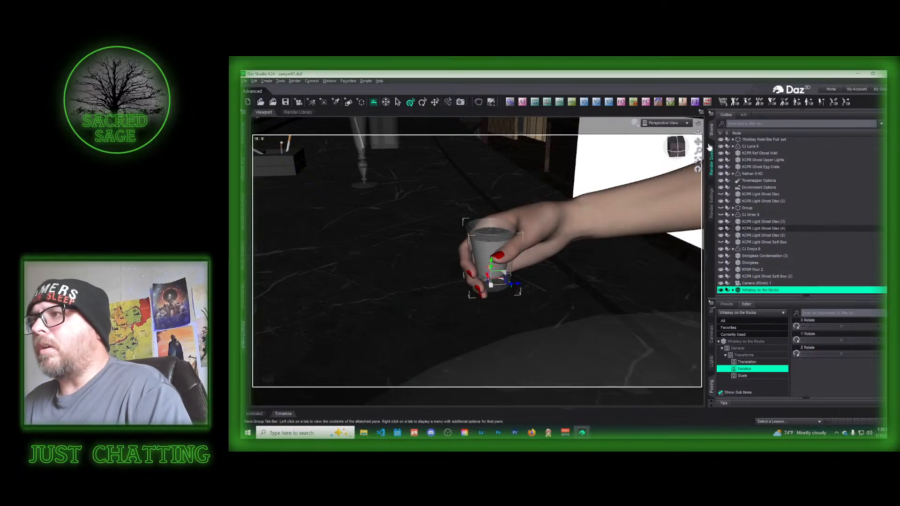
click(678, 148)
drag(677, 148, 660, 162)
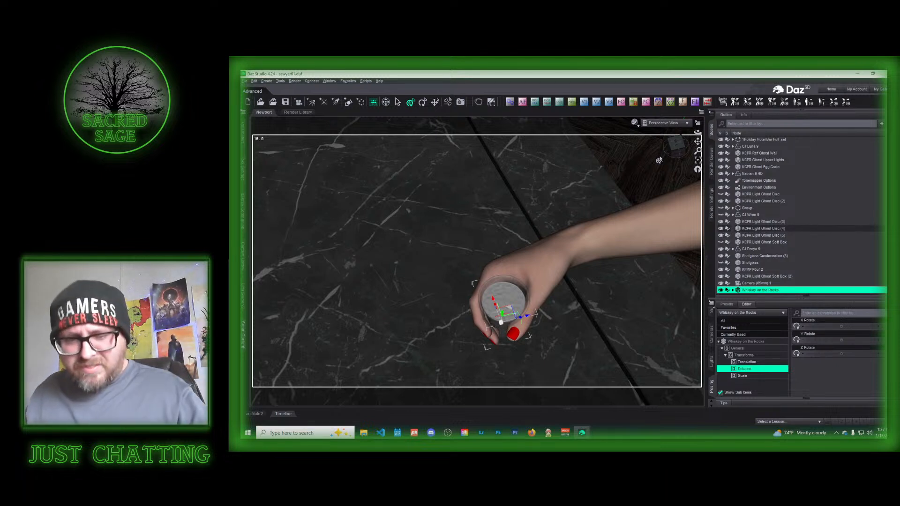
mouse_move(675, 148)
mouse_down()
mouse_move(658, 154)
mouse_move(690, 145)
mouse_up()
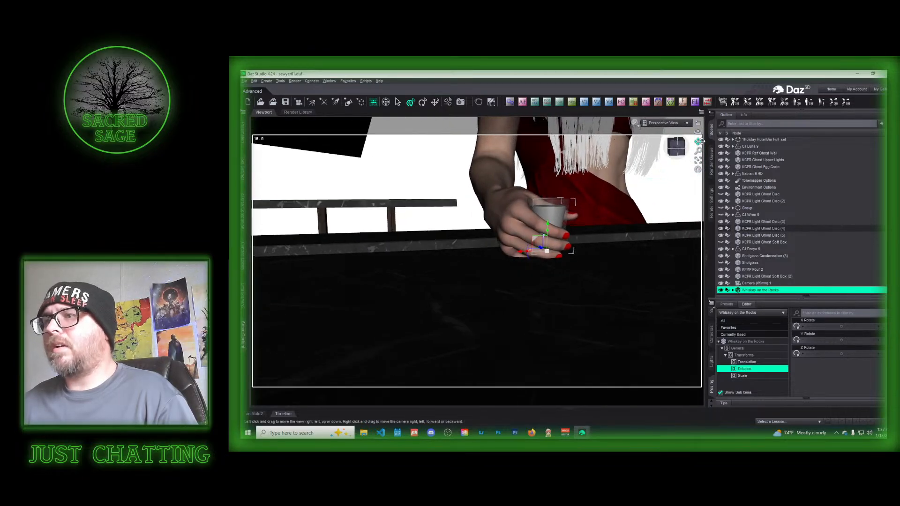
click(500, 213)
- Rotate the Right Hand's Side-Side parameter to 15.57 so the fingers wrap the glass
click(242, 132)
drag(398, 211, 410, 210)
click(605, 257)
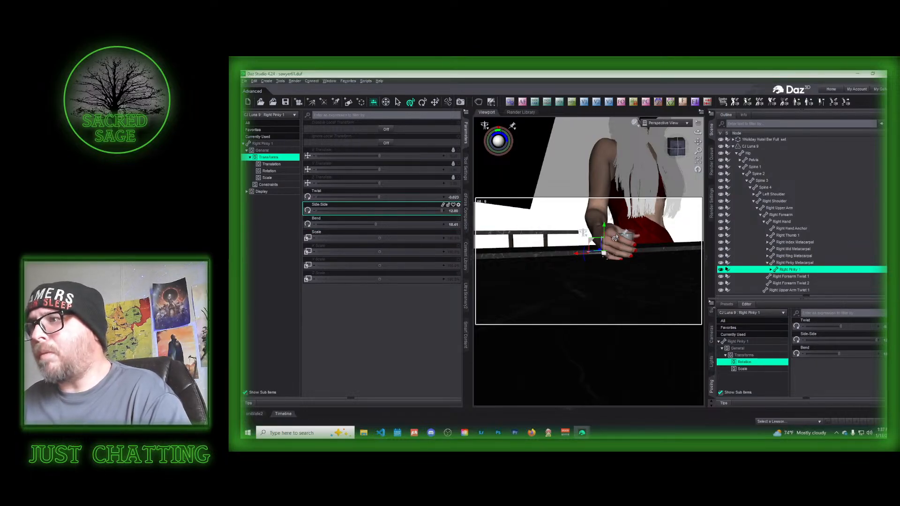
click(791, 222)
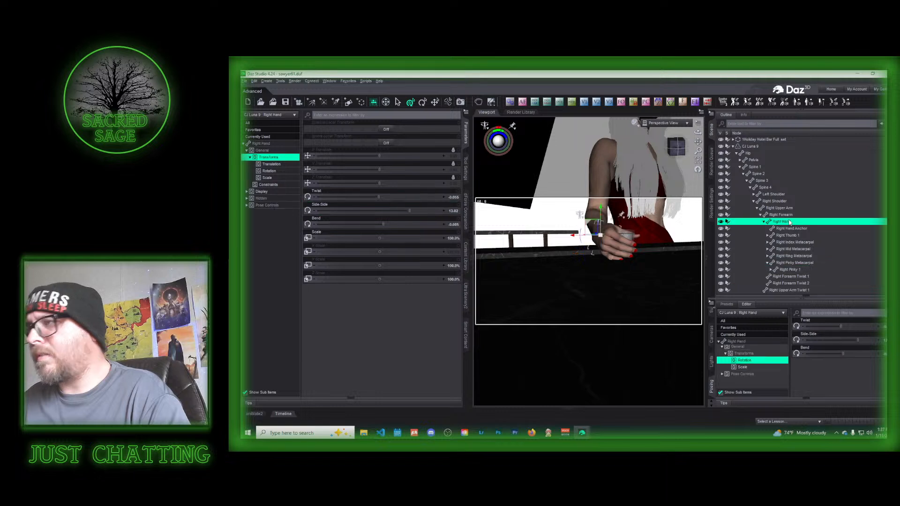
drag(410, 210, 415, 210)
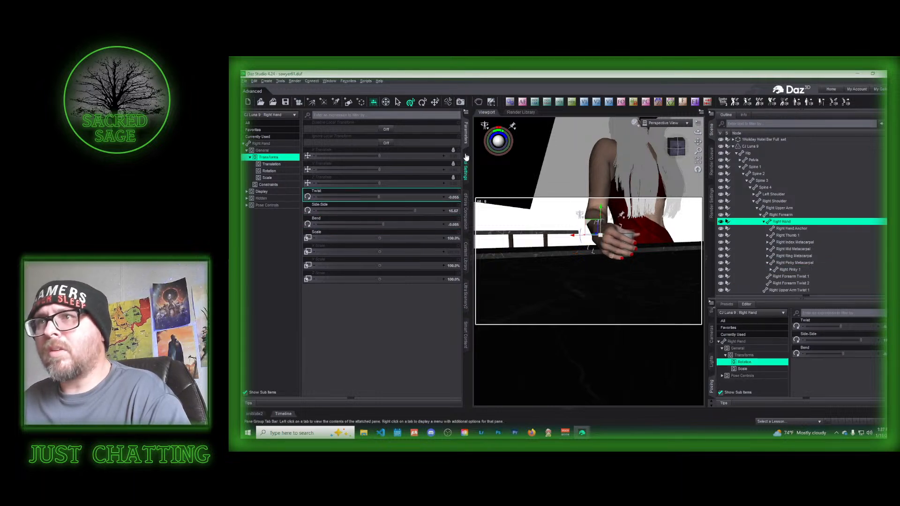
click(466, 135)
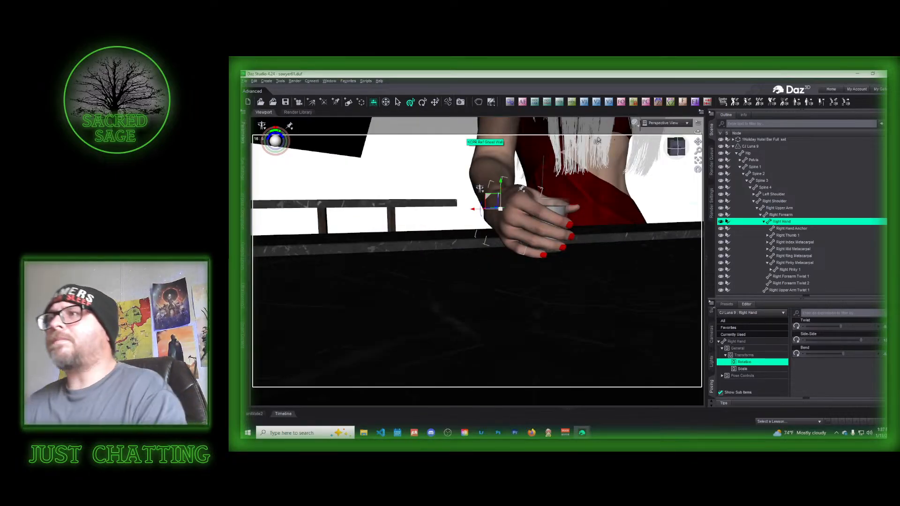
- View through Camera (65mm) 2 and delete Camera (65mm) 1 from the scene
click(560, 102)
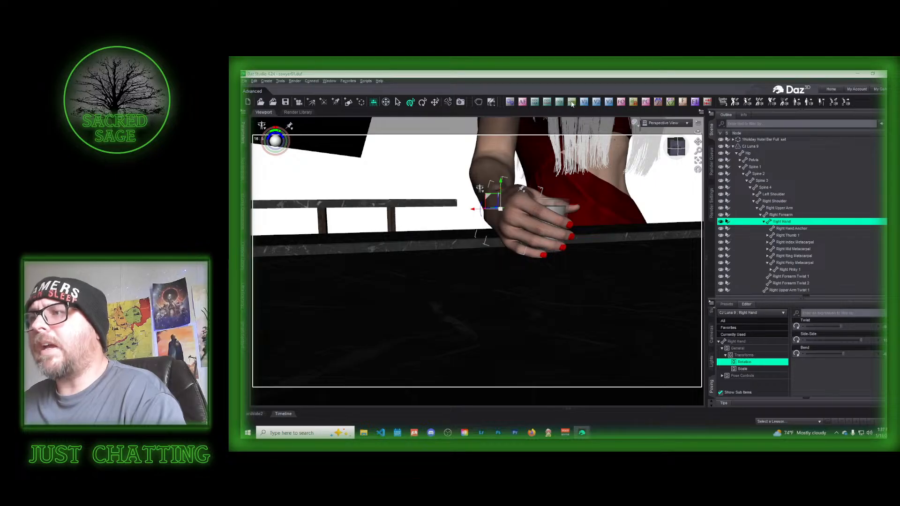
click(586, 215)
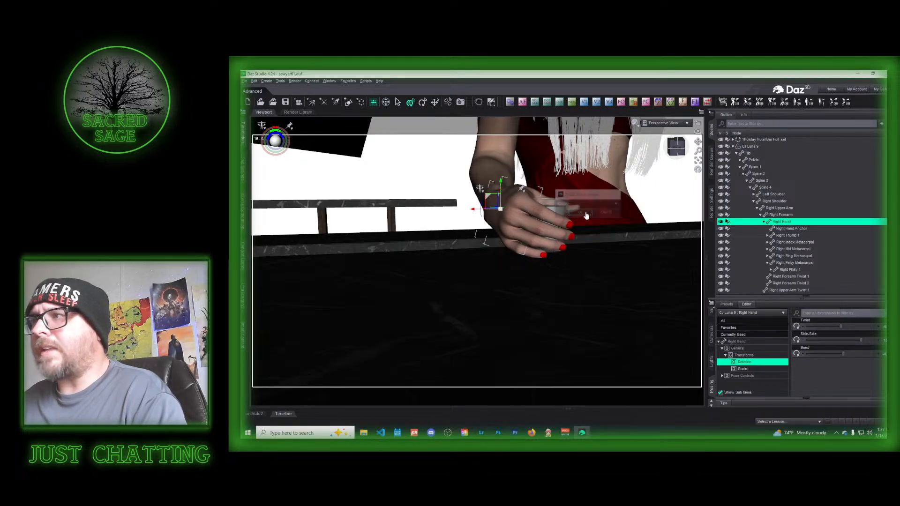
click(666, 123)
click(682, 191)
scroll(814, 217, down, 10)
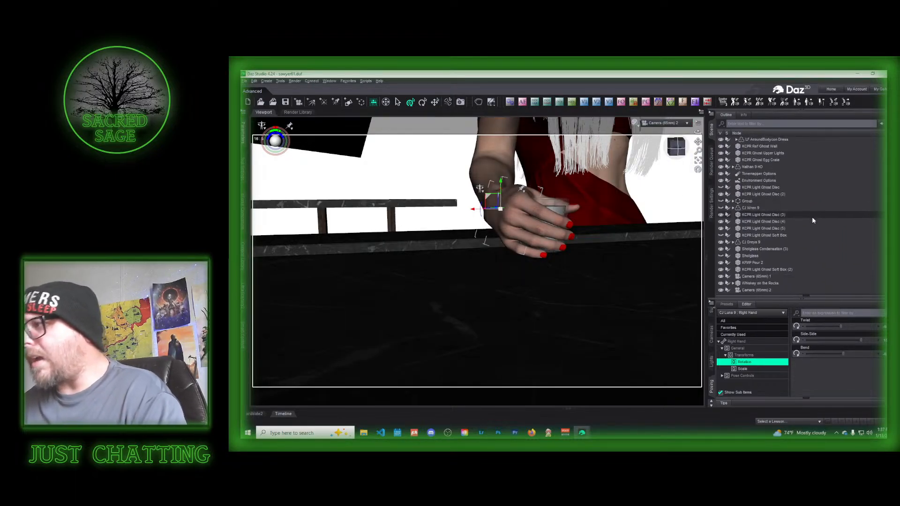
click(759, 277)
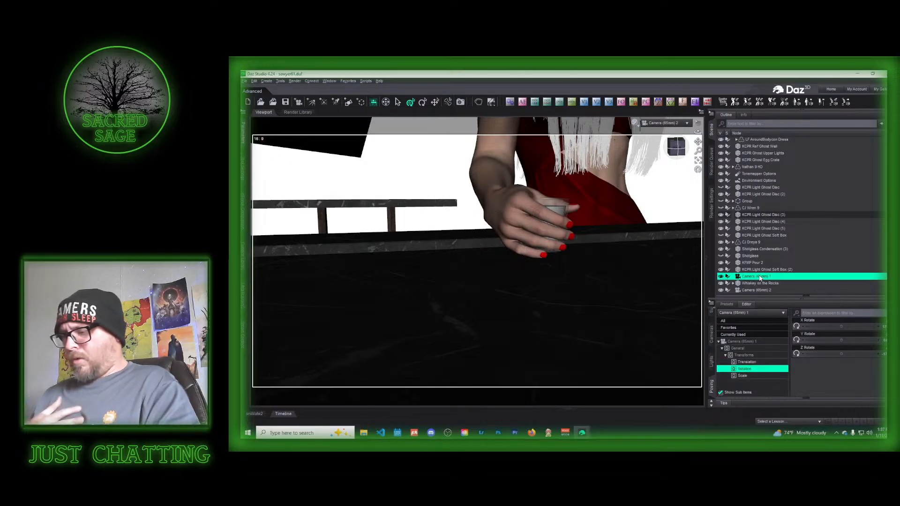
key(Delete)
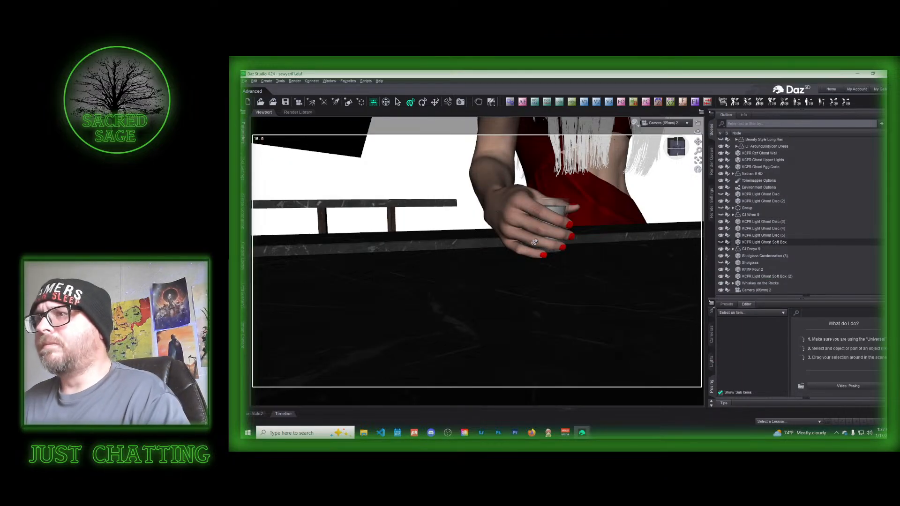
- Turn on auto focus for the whiskey glass and set the camera f-stop to 45
click(564, 209)
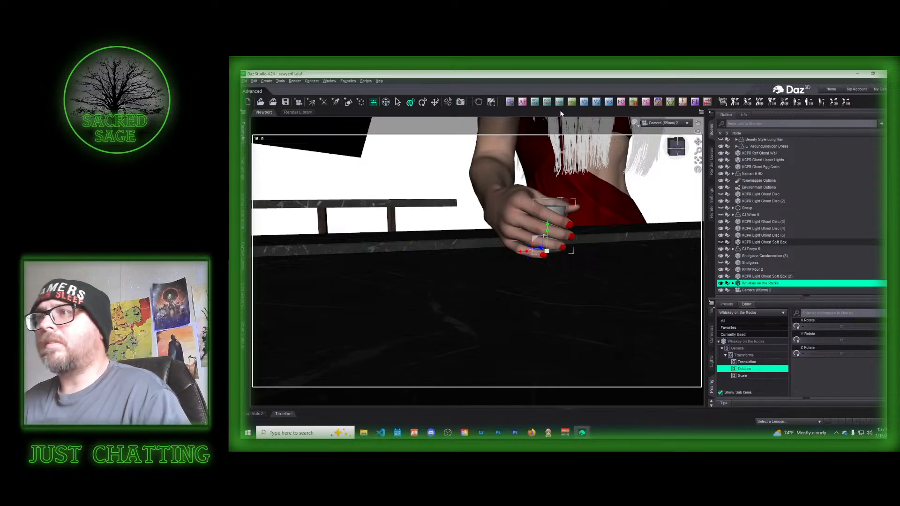
click(522, 101)
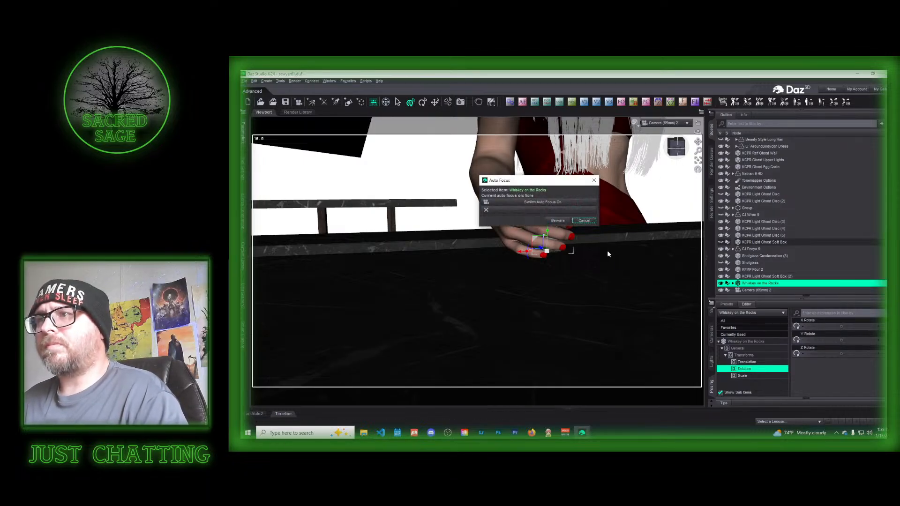
click(559, 205)
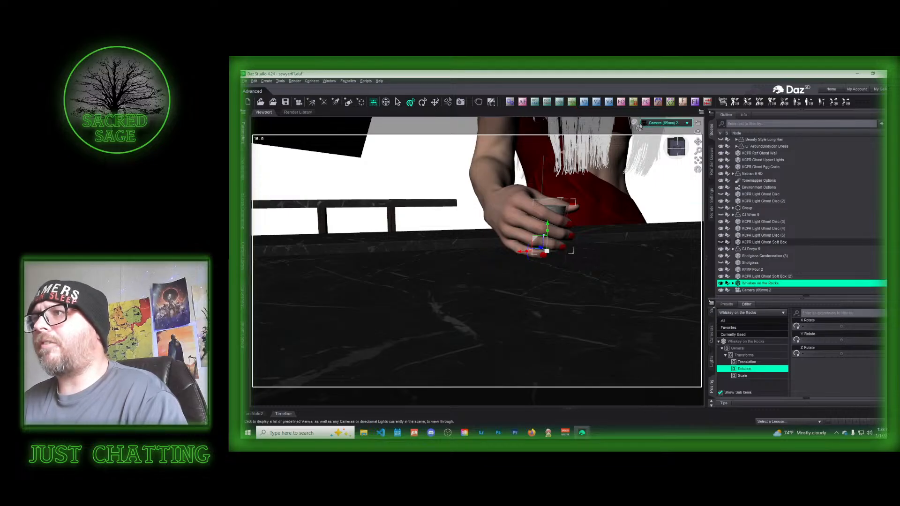
click(682, 102)
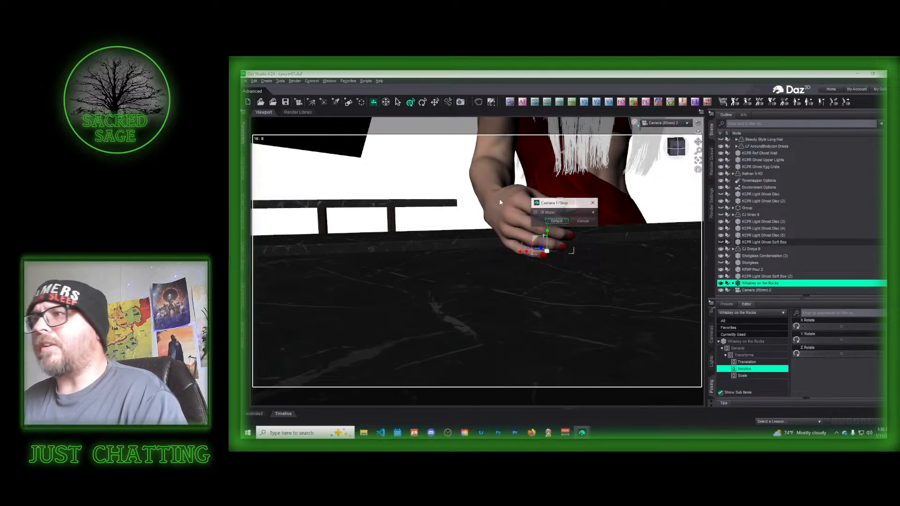
click(558, 212)
click(566, 317)
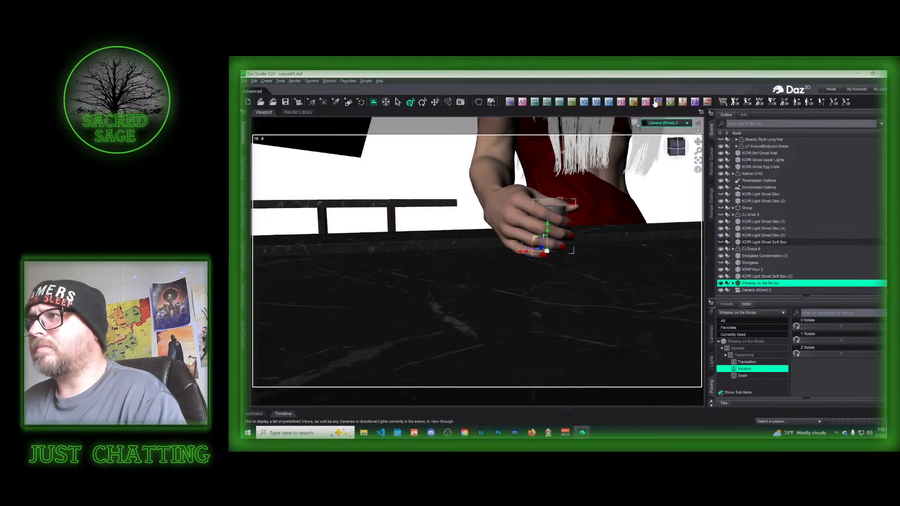
- Preview the camera view in NVIDIA Iray, then return to texture shaded drawing
click(635, 123)
click(634, 211)
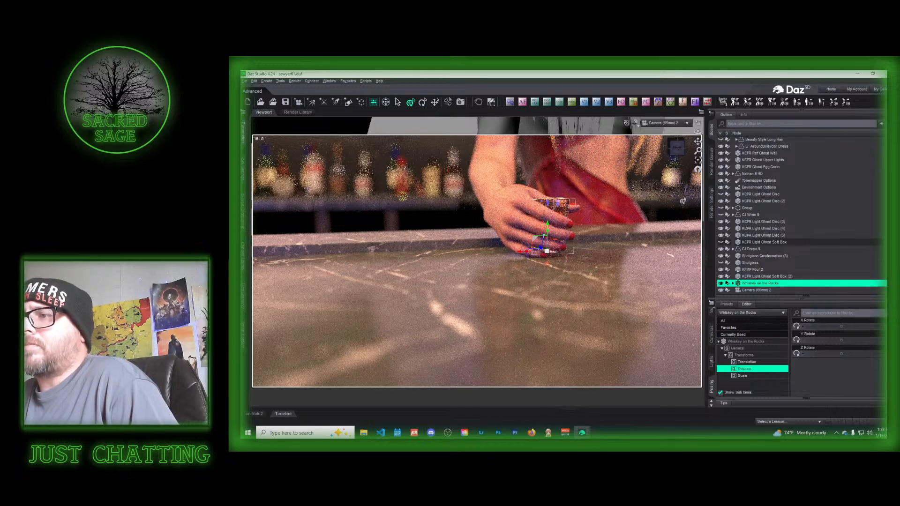
click(636, 123)
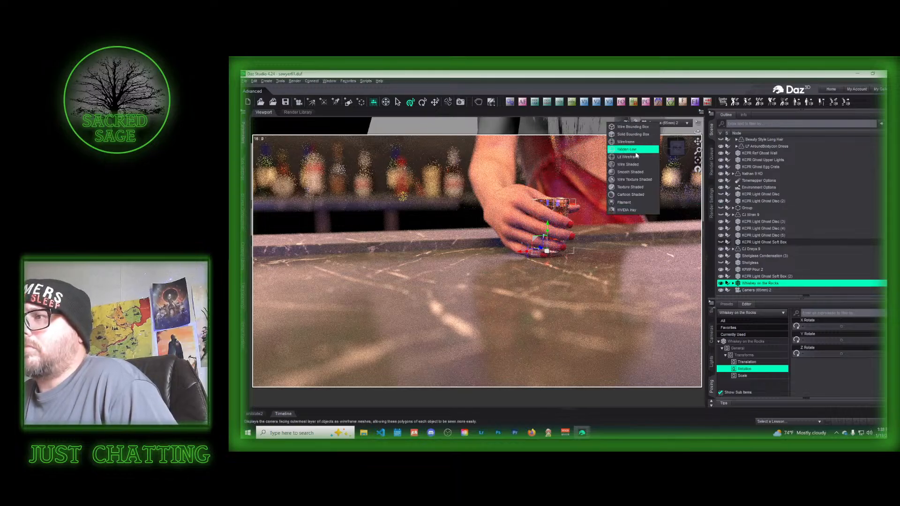
click(637, 188)
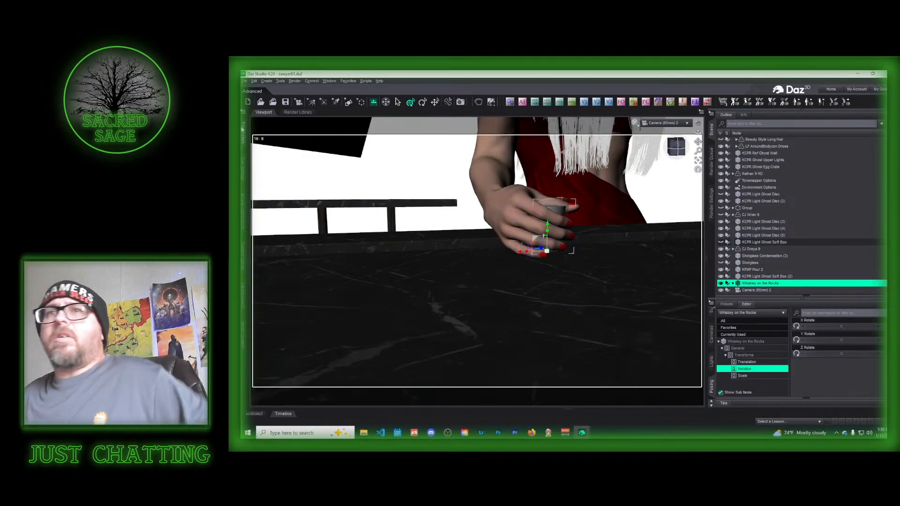
- Save the scene as sawyer62, changed from sawyer61, and accept the save options
click(244, 80)
mouse_move(290, 128)
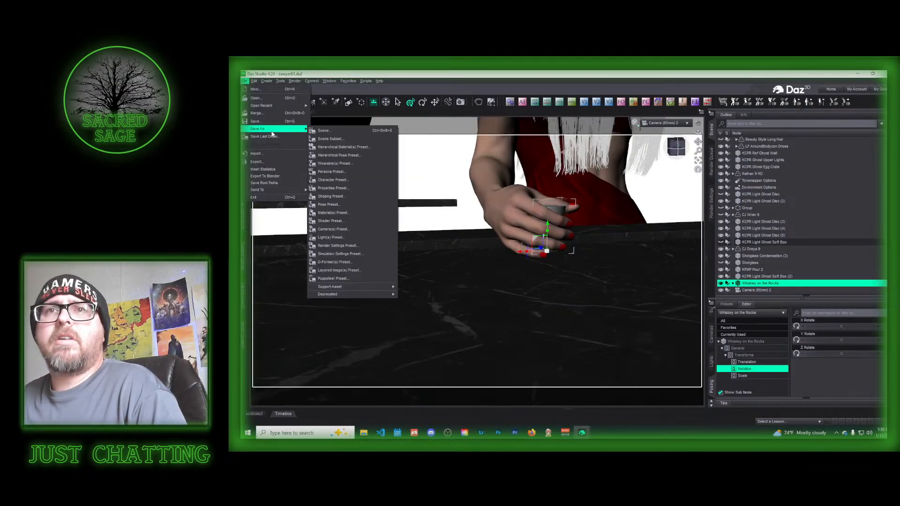
click(329, 133)
click(379, 376)
click(367, 378)
click(309, 391)
click(310, 390)
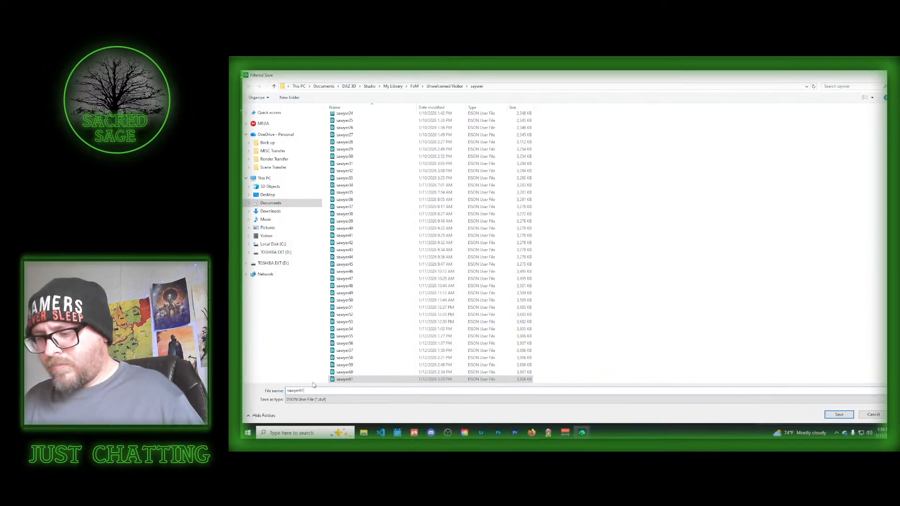
key(BackSpace)
text(2)
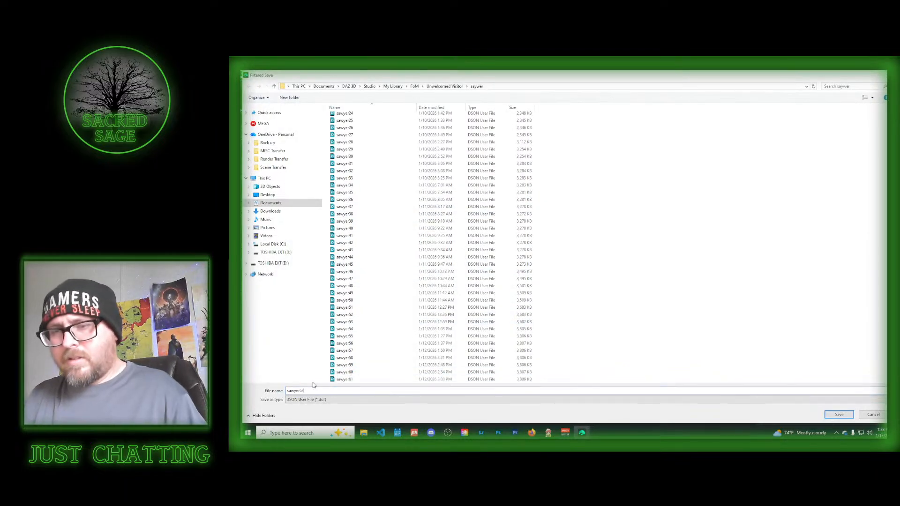
click(839, 415)
click(484, 250)
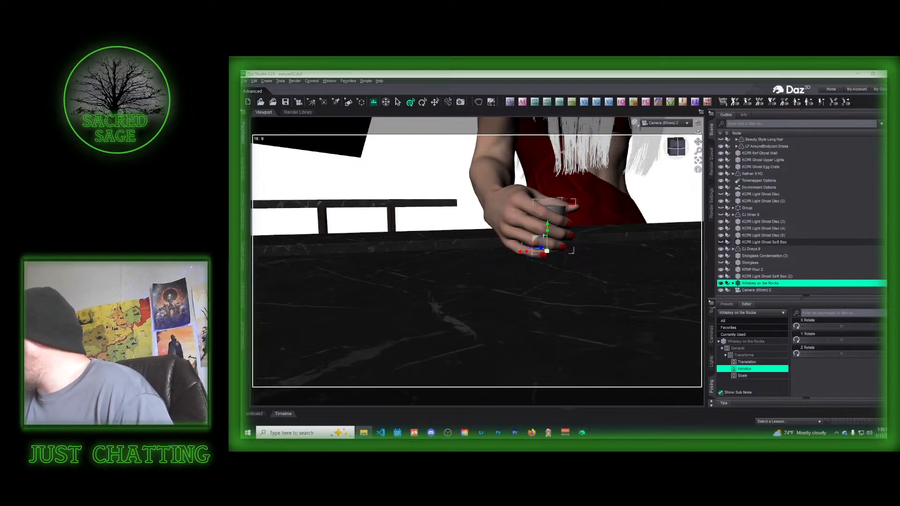
- Move the Photos window showing the earlier render sawyer23.png aside over the Daz Studio viewport
drag(582, 118, 899, 118)
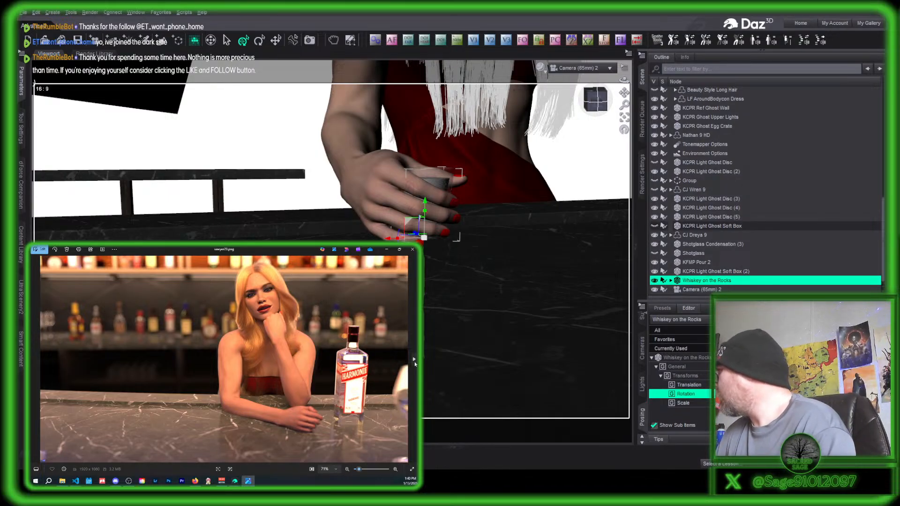
- Flip between renders sawyer22.png, sawyer23.png and sawyer24.png, ending on sawyer22.png
click(415, 362)
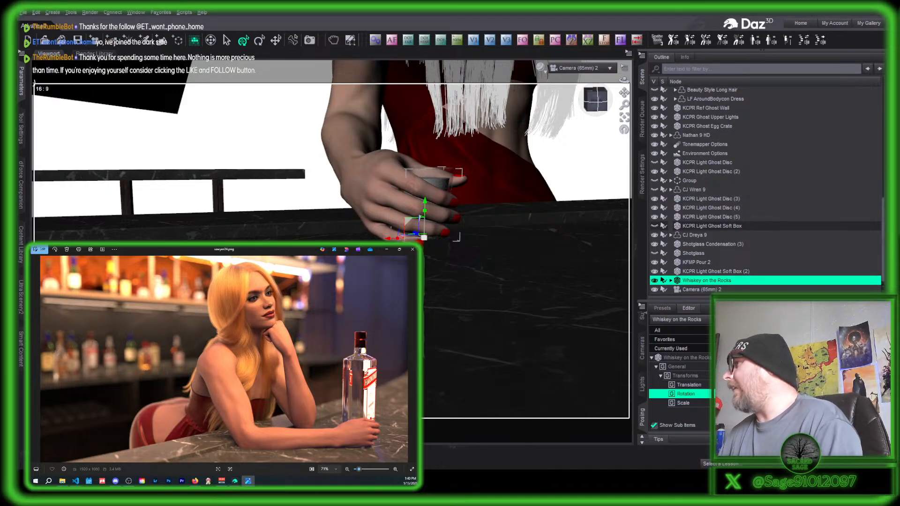
click(35, 360)
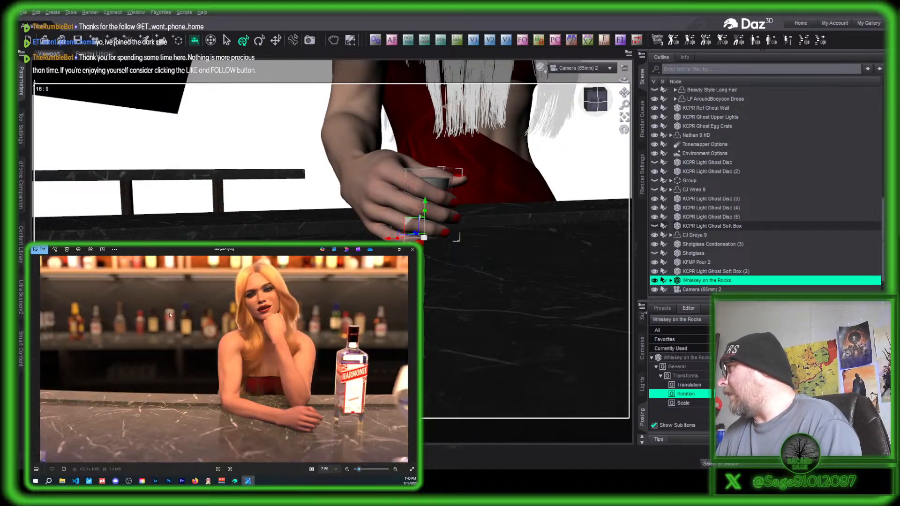
click(34, 360)
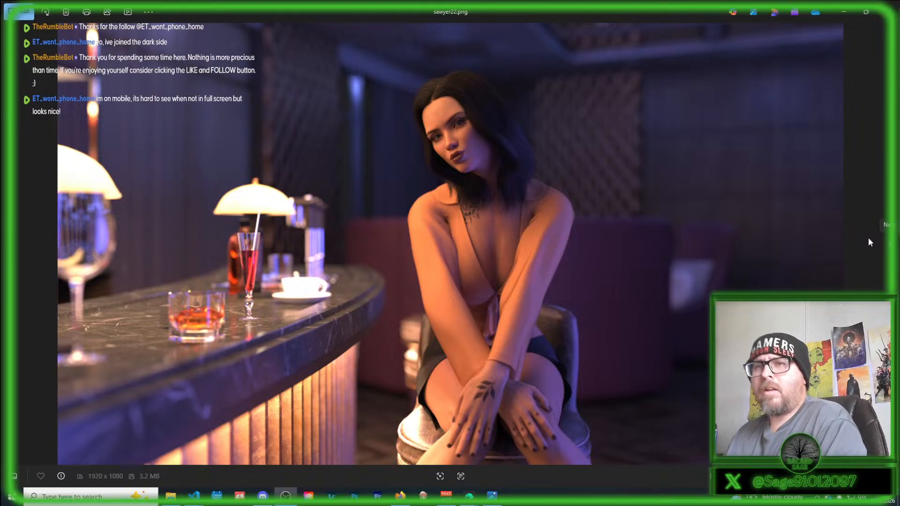
click(894, 246)
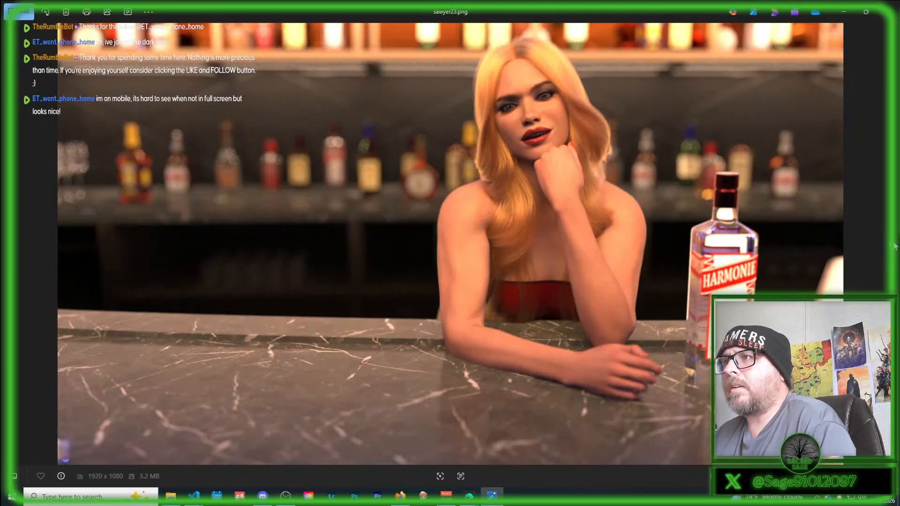
click(894, 246)
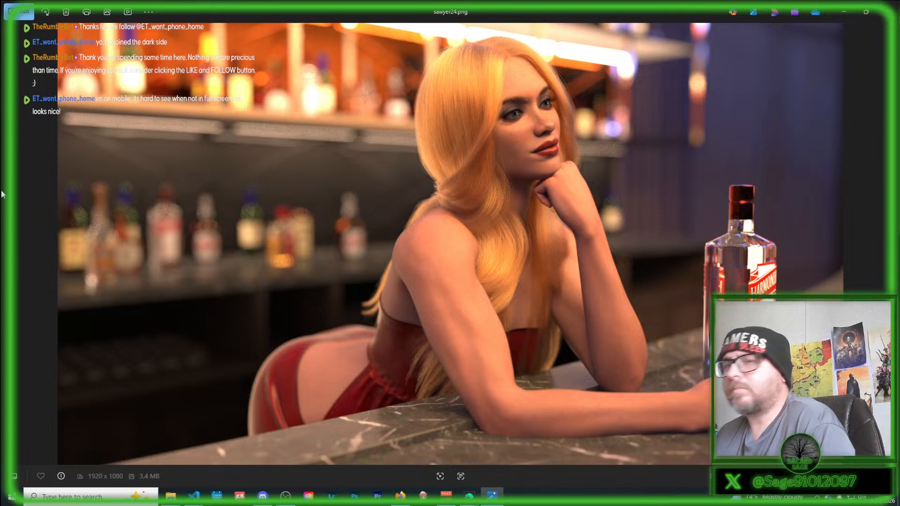
click(12, 246)
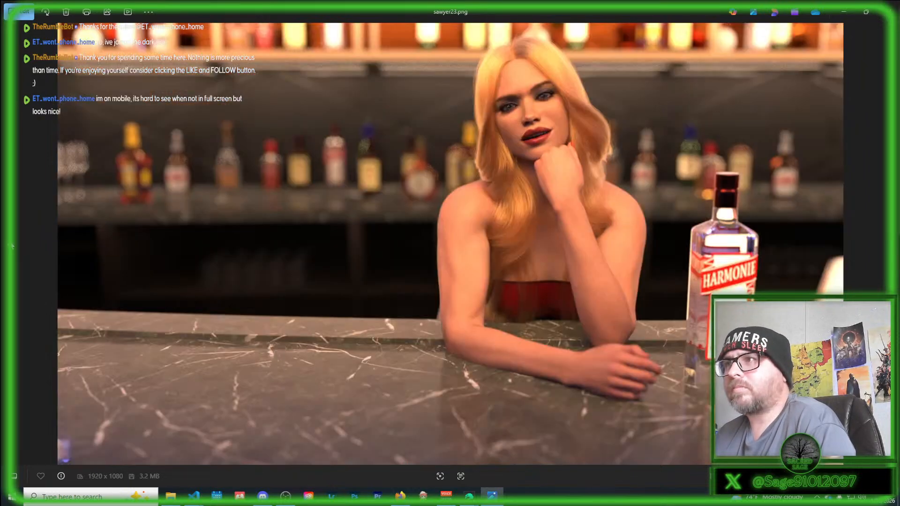
click(12, 247)
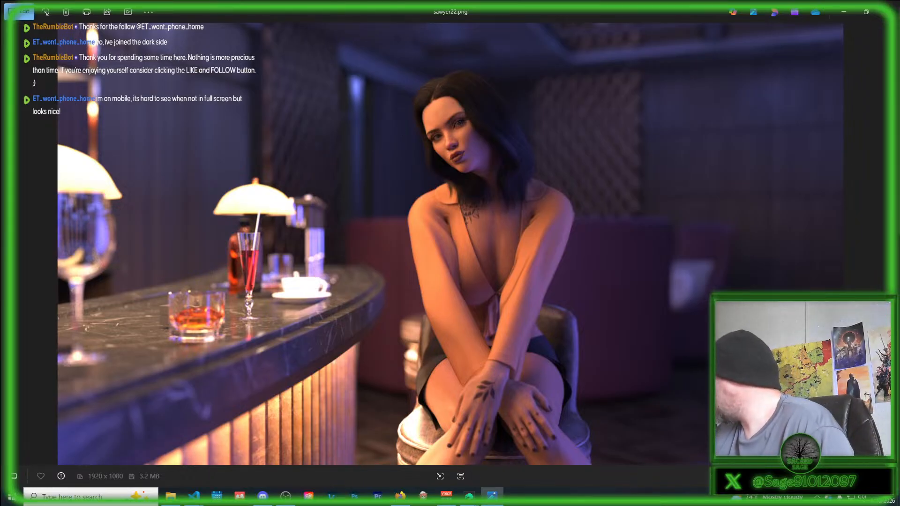
key(alt+Tab)
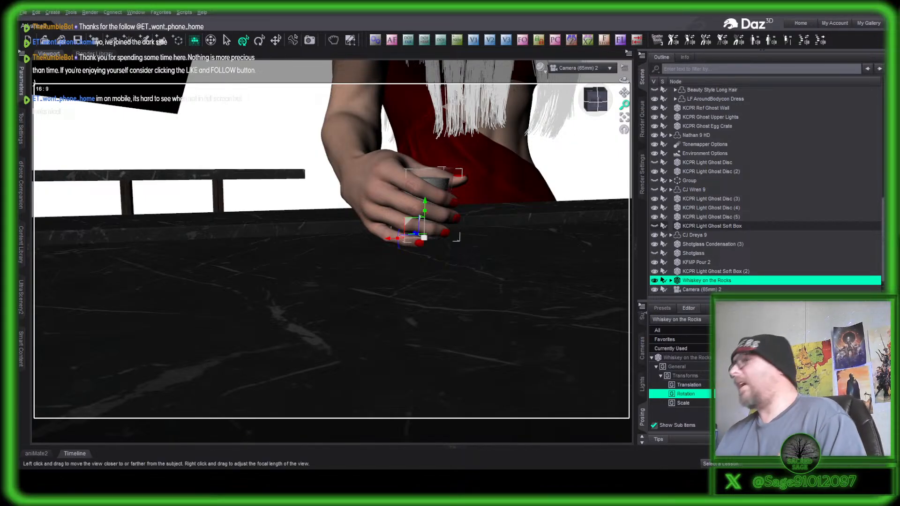
- Switch the viewport to Perspective View and orbit to look down on the whiskey glass
click(597, 69)
click(596, 79)
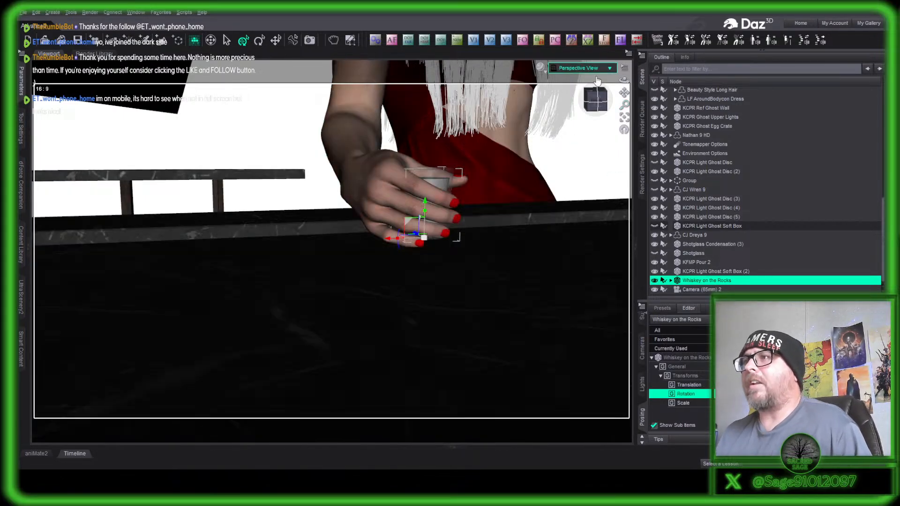
drag(595, 82, 596, 96)
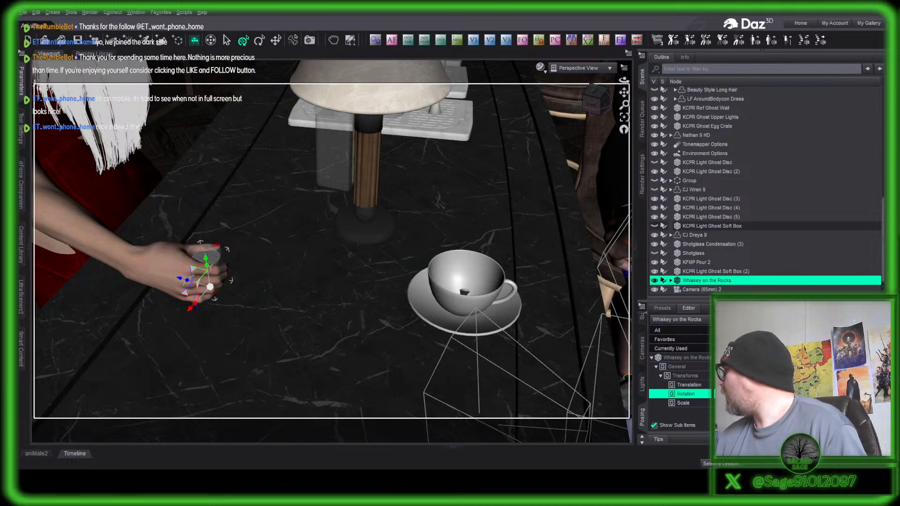
- Zoom in on her hand and move the Whiskey on the Rocks glass back into it
mouse_move(596, 99)
mouse_down()
mouse_move(570, 104)
mouse_move(604, 101)
mouse_up()
scroll(328, 206, up, 4)
click(315, 194)
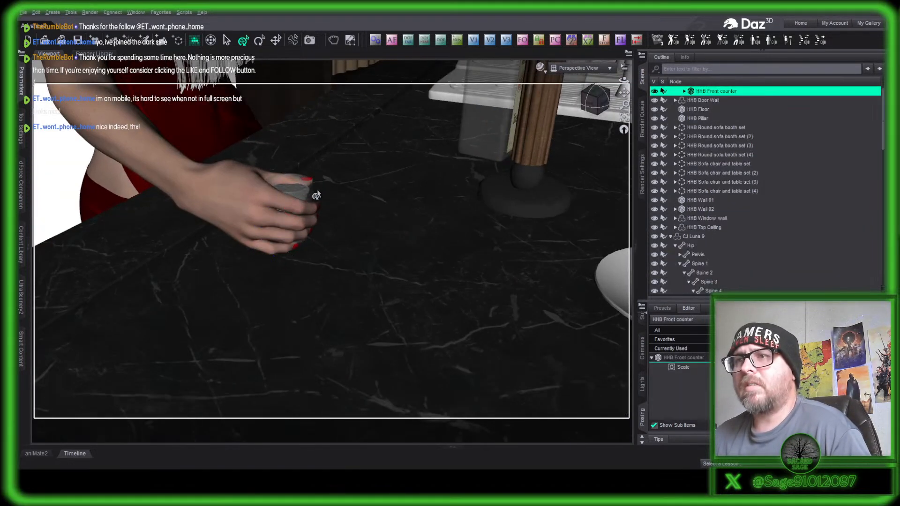
click(308, 194)
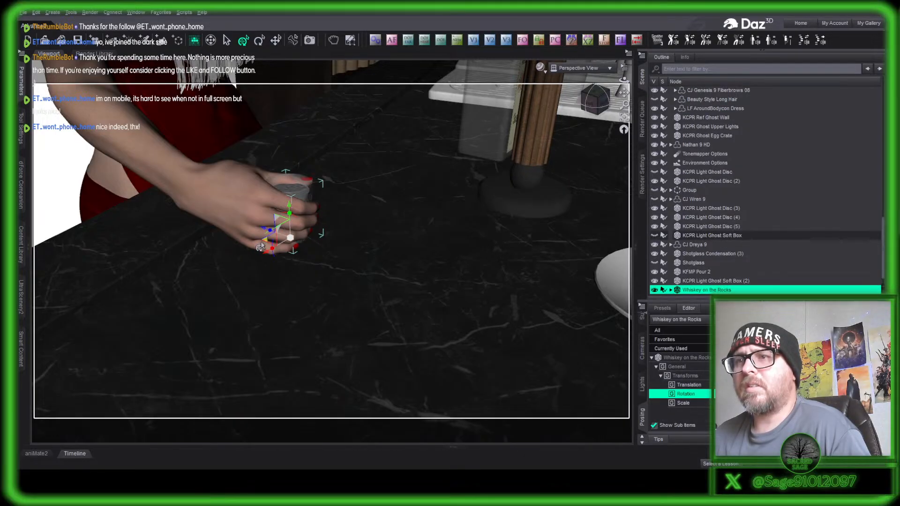
drag(264, 245, 376, 276)
drag(597, 100, 592, 103)
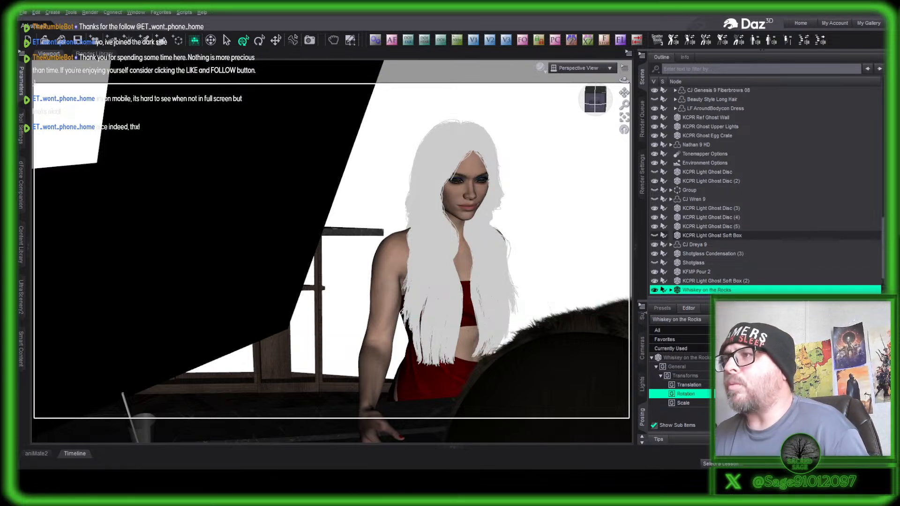
- Orbit higher over the bar and select the woman, CJ Luna 9
drag(595, 101, 546, 136)
scroll(402, 323, down, 4)
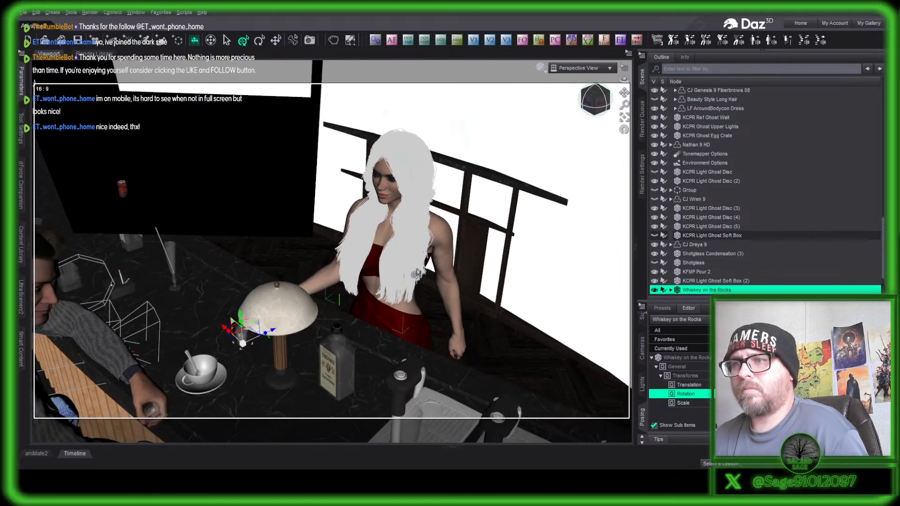
click(448, 257)
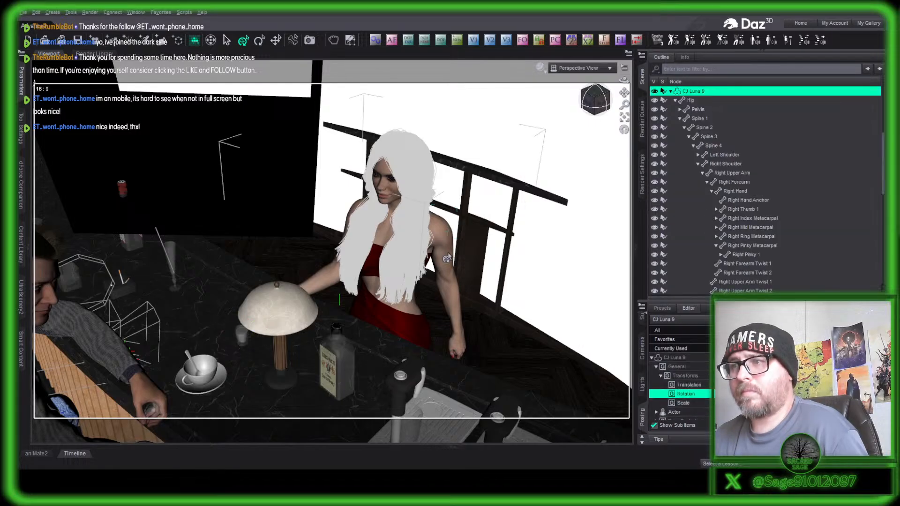
- Browse Smart Content Products under Default > Poses, grouped By Function
click(24, 354)
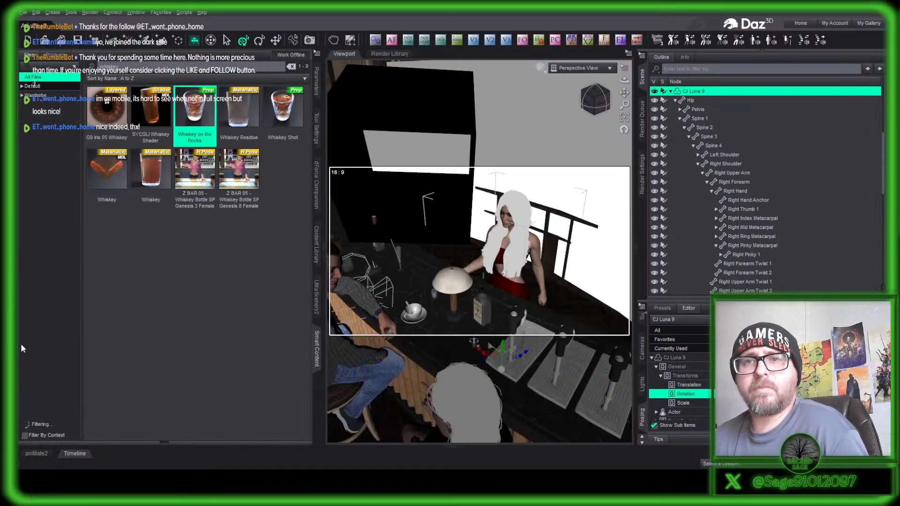
click(57, 55)
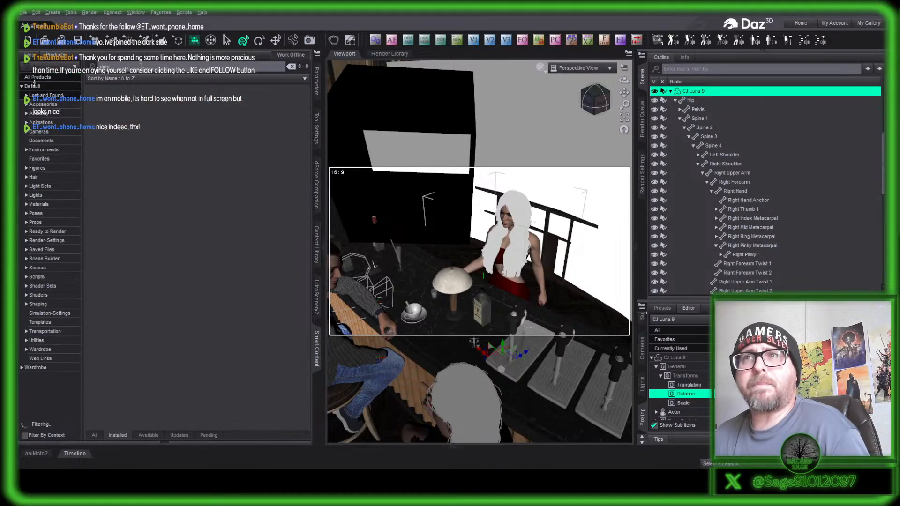
click(45, 87)
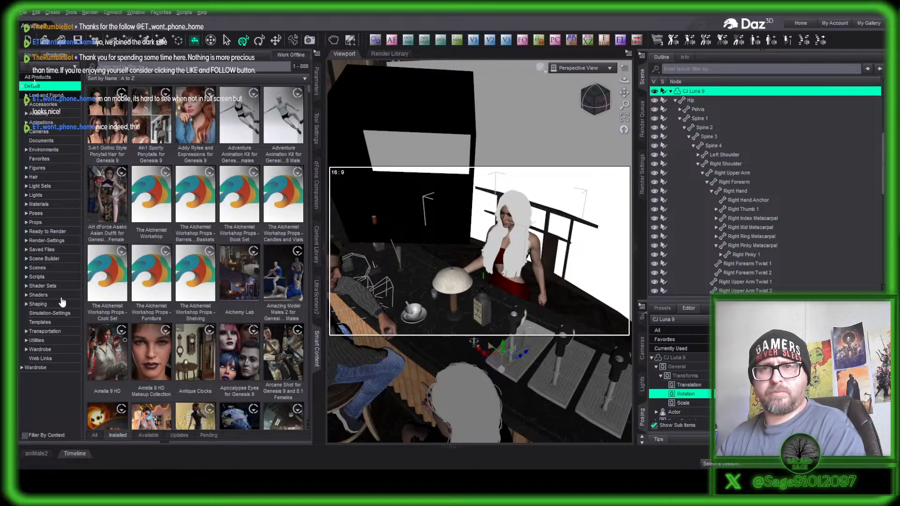
click(45, 217)
click(55, 223)
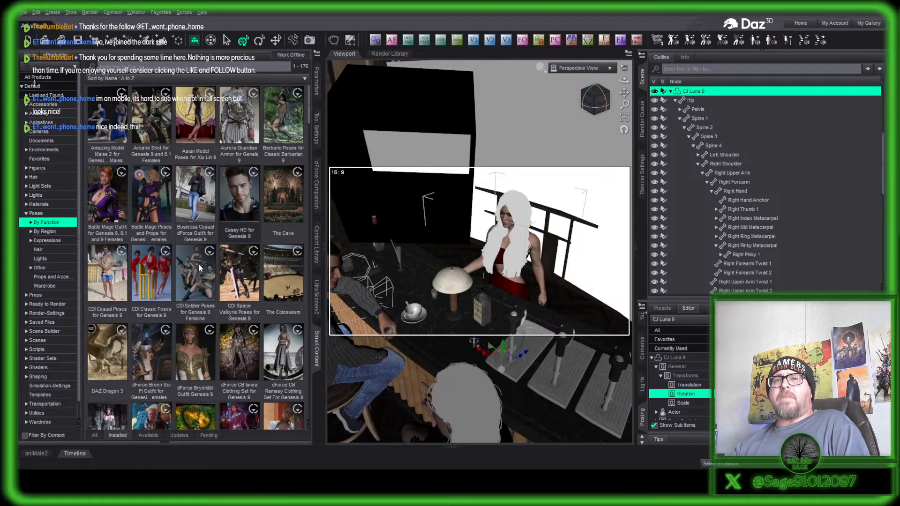
scroll(177, 302, down, 5)
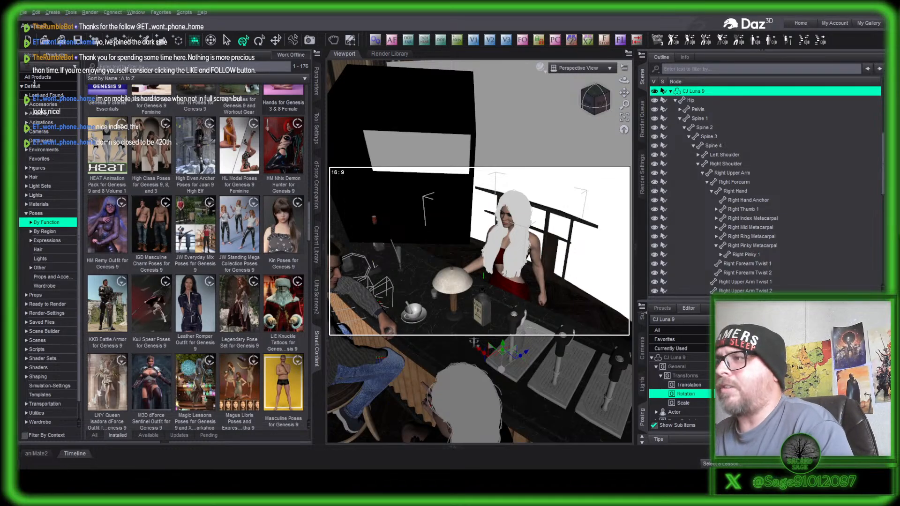
scroll(35, 82, down, 1)
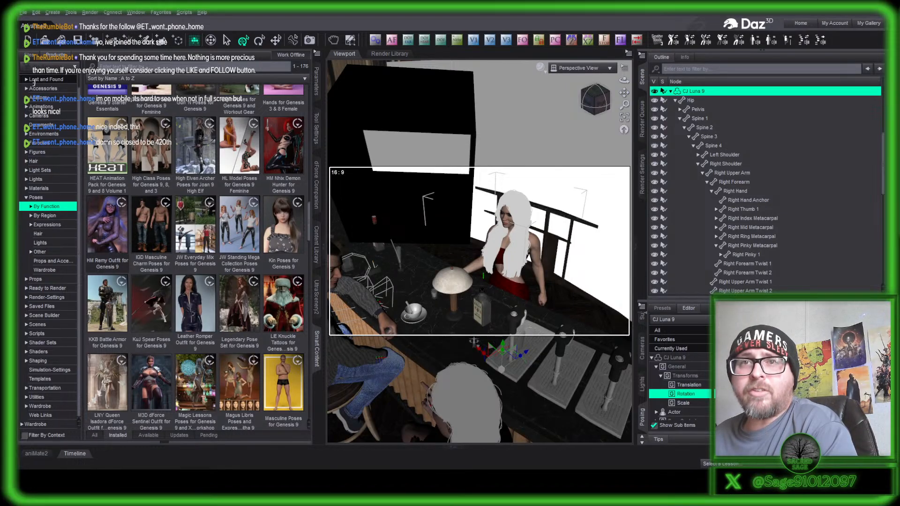
- Filter the pose products to the Standing category, showing 91 products
click(31, 206)
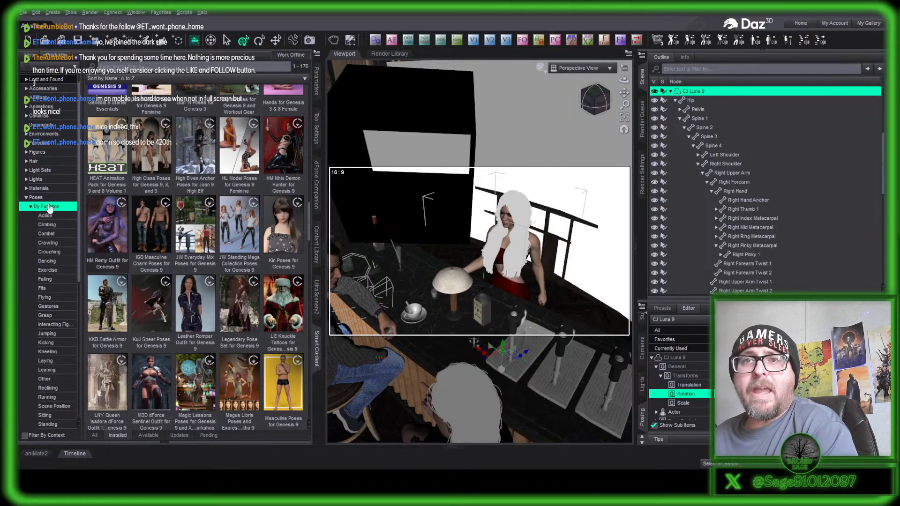
scroll(57, 324, down, 5)
click(55, 322)
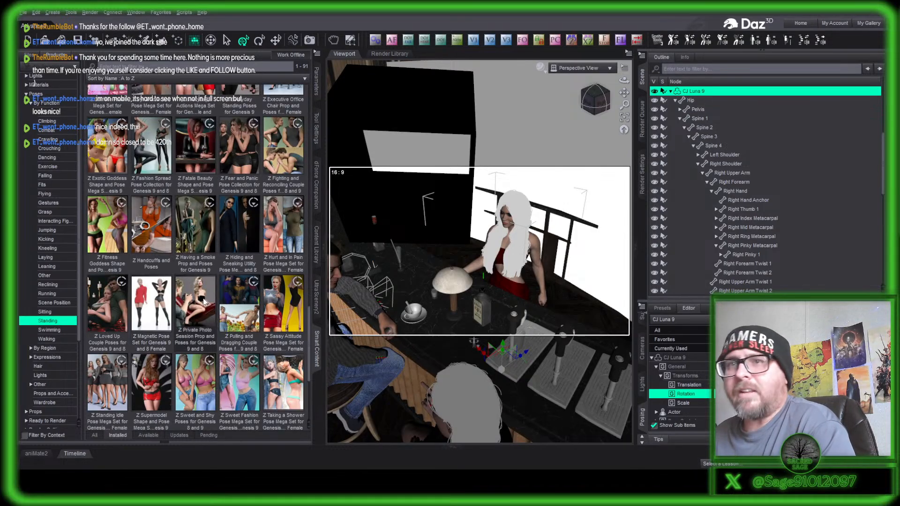
scroll(230, 311, down, 3)
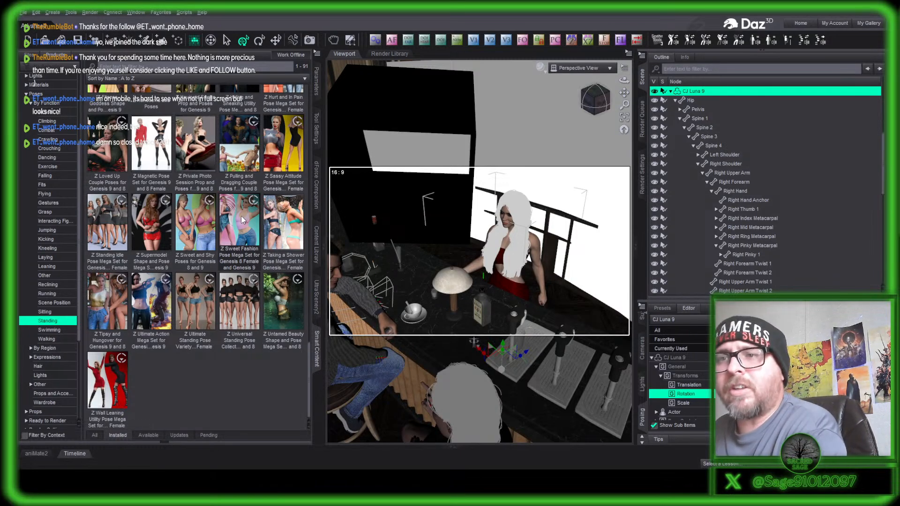
- Open Z Sweet Fashion Pose Mega Set and apply the Z SWFA Full 05 G9B Standing pose
click(253, 230)
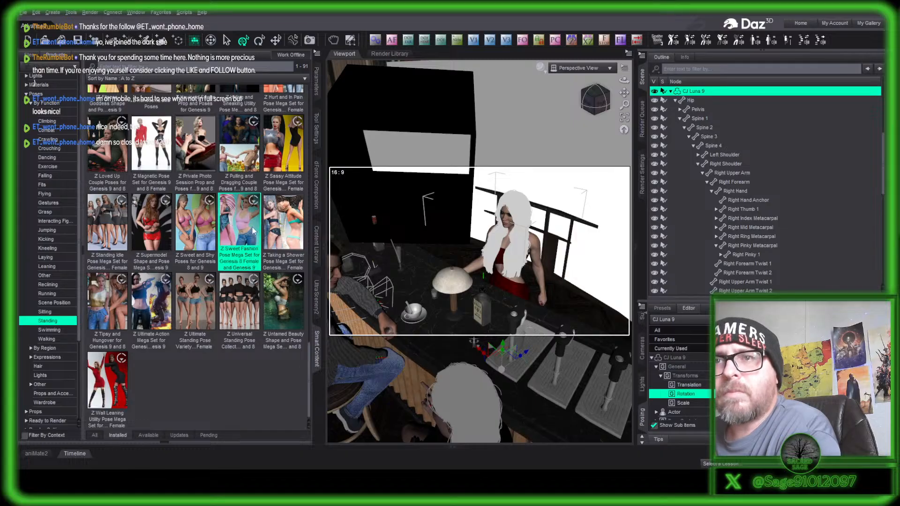
double_click(253, 230)
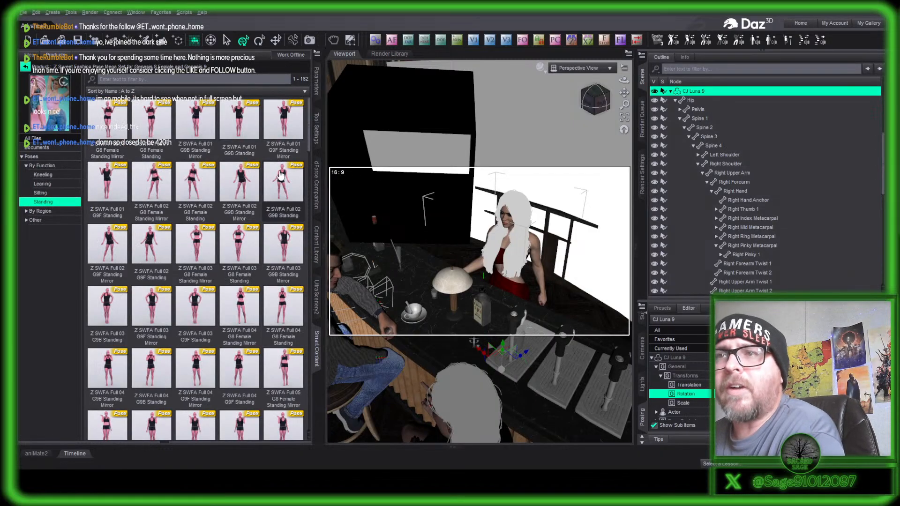
scroll(249, 306, down, 5)
scroll(249, 306, down, 9)
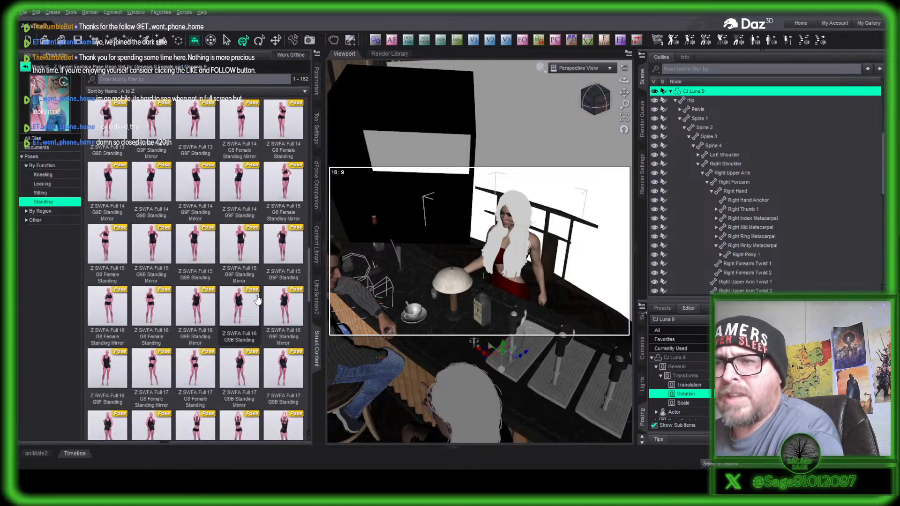
scroll(257, 300, up, 12)
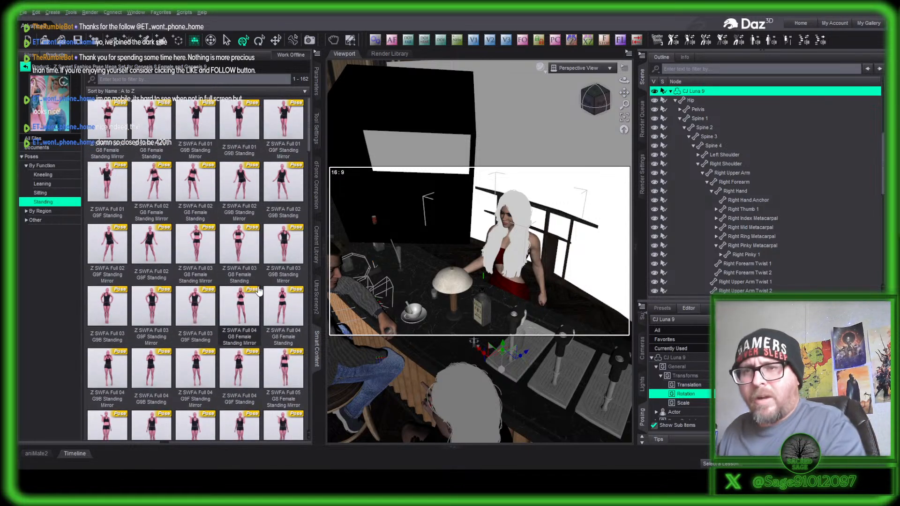
scroll(256, 292, down, 3)
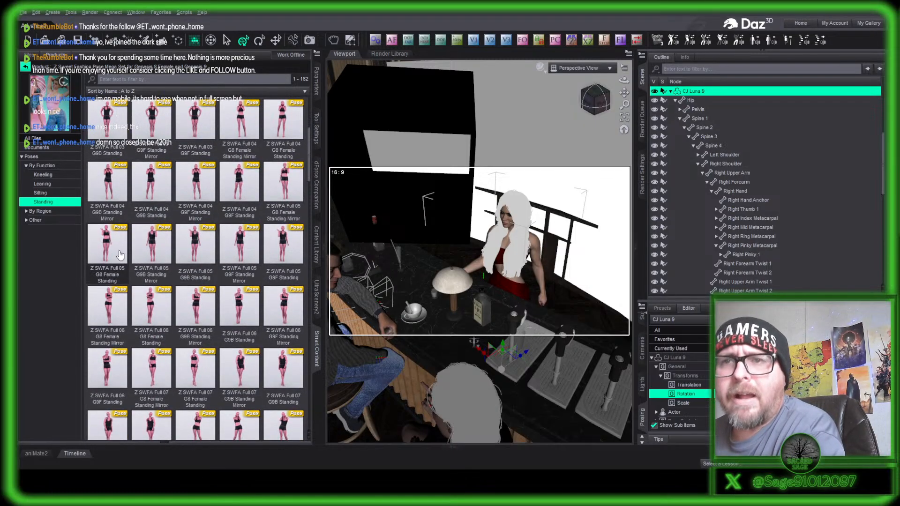
click(195, 240)
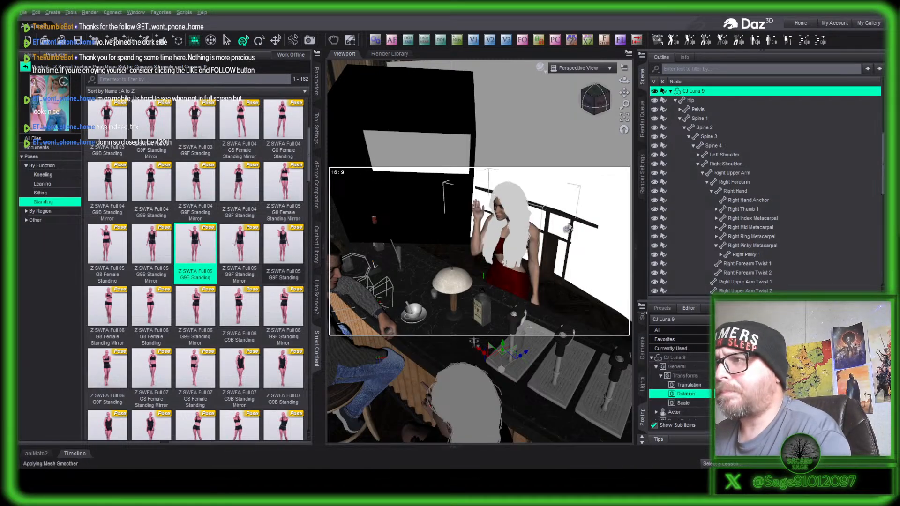
click(479, 246)
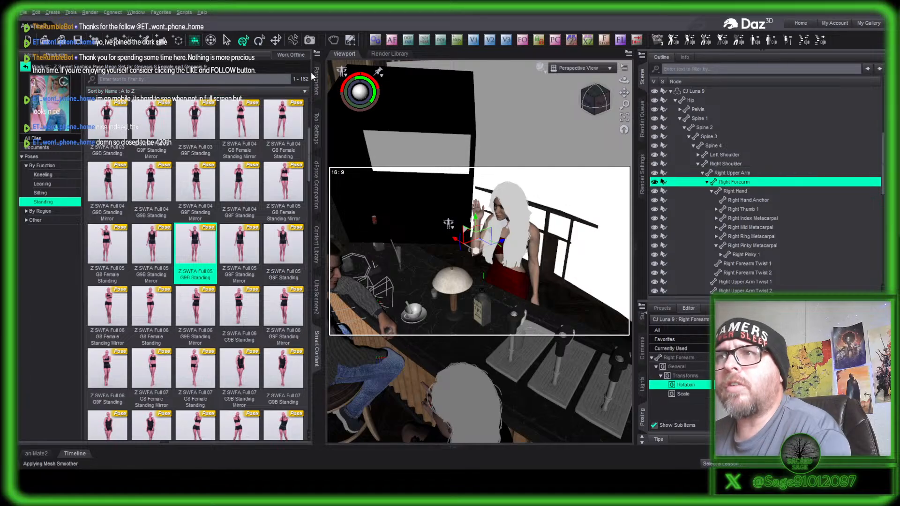
- Twist the right forearm to about -61.04 and lower its bend to about 114.56
click(315, 78)
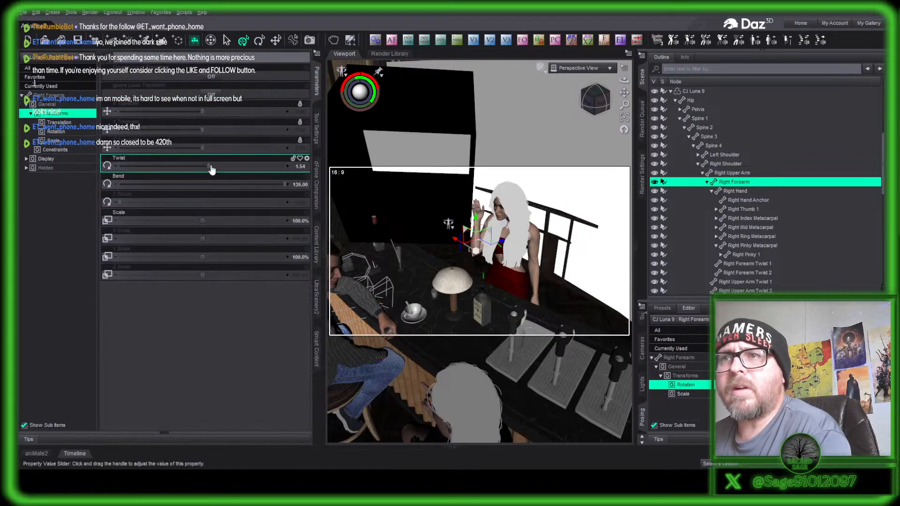
drag(208, 169, 128, 171)
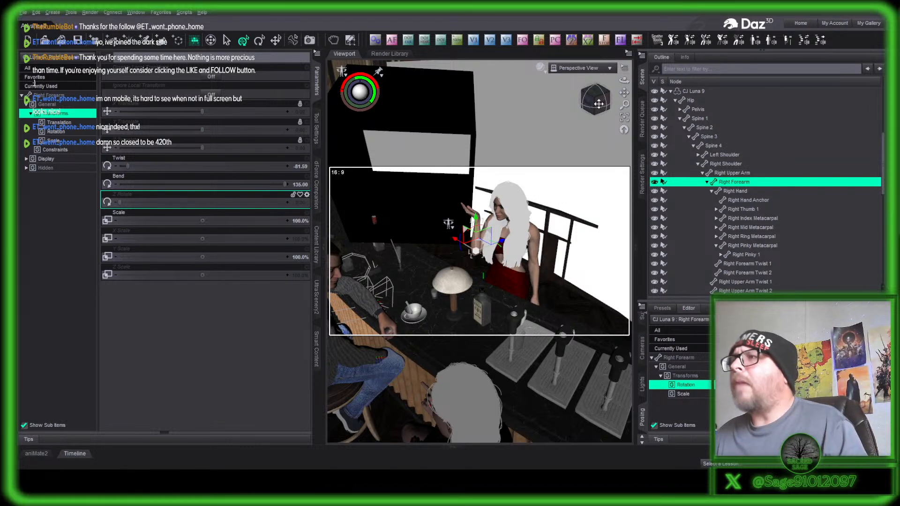
drag(596, 101, 601, 109)
scroll(601, 109, up, 5)
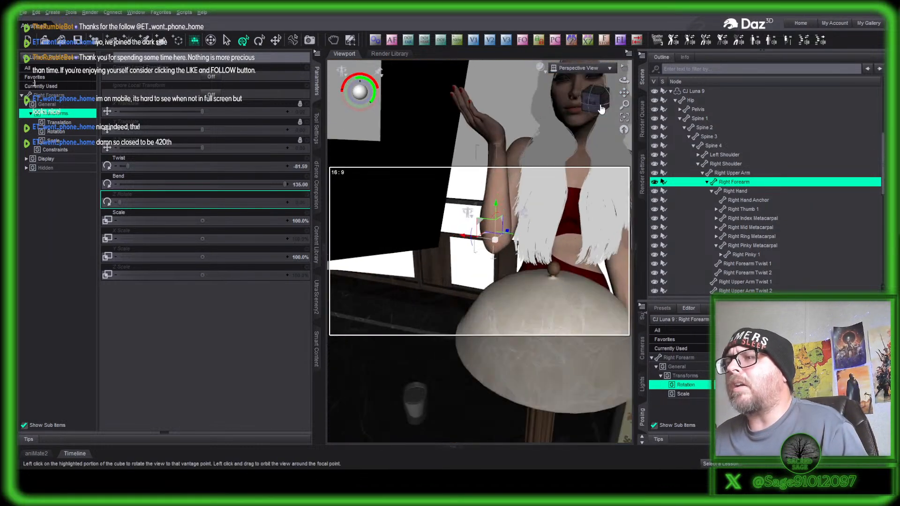
middle_drag(601, 109, 602, 140)
scroll(601, 109, down, 2)
scroll(601, 108, up, 2)
drag(598, 104, 595, 123)
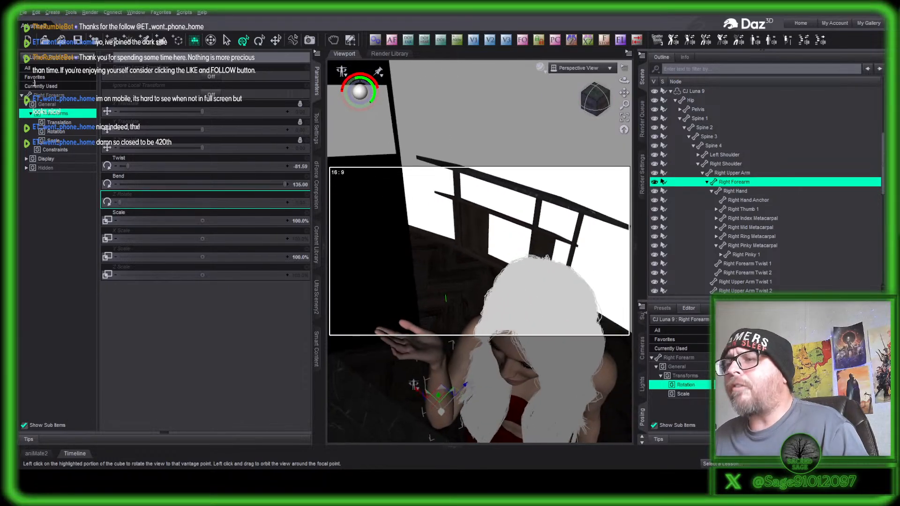
middle_drag(594, 107, 590, 85)
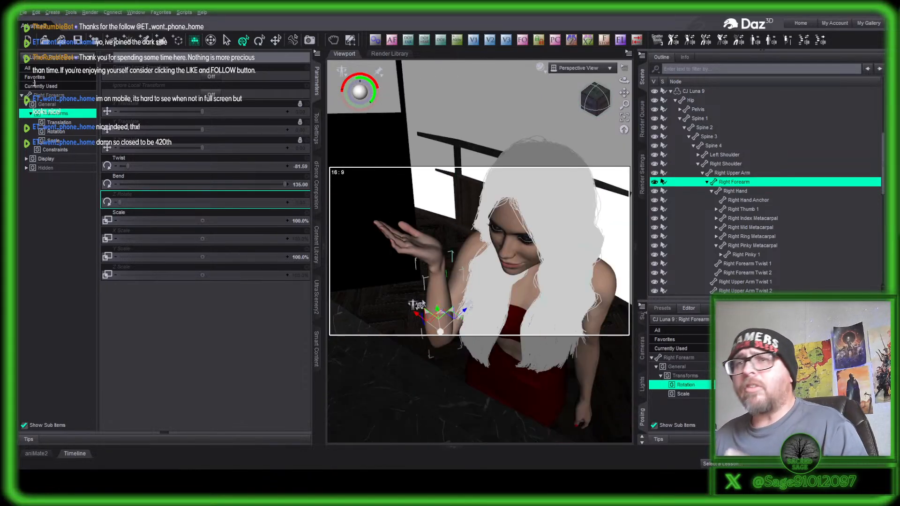
drag(283, 188, 260, 192)
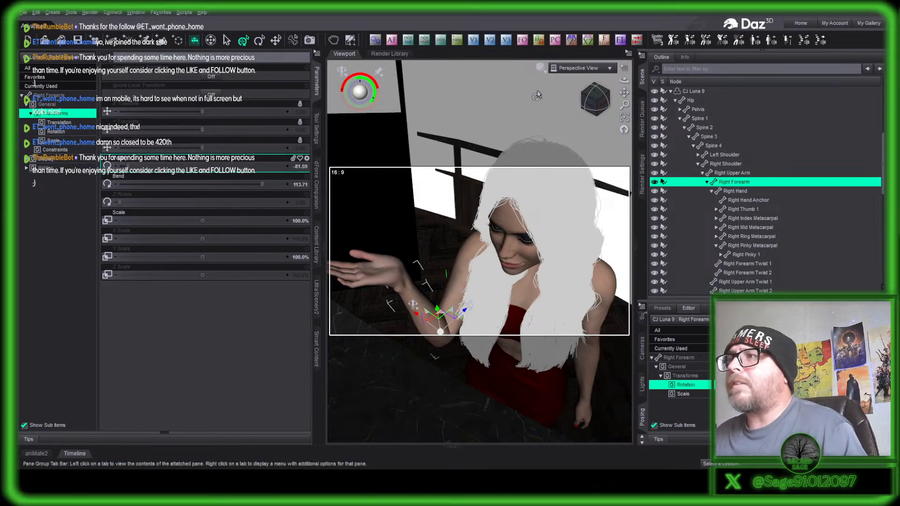
drag(593, 100, 625, 93)
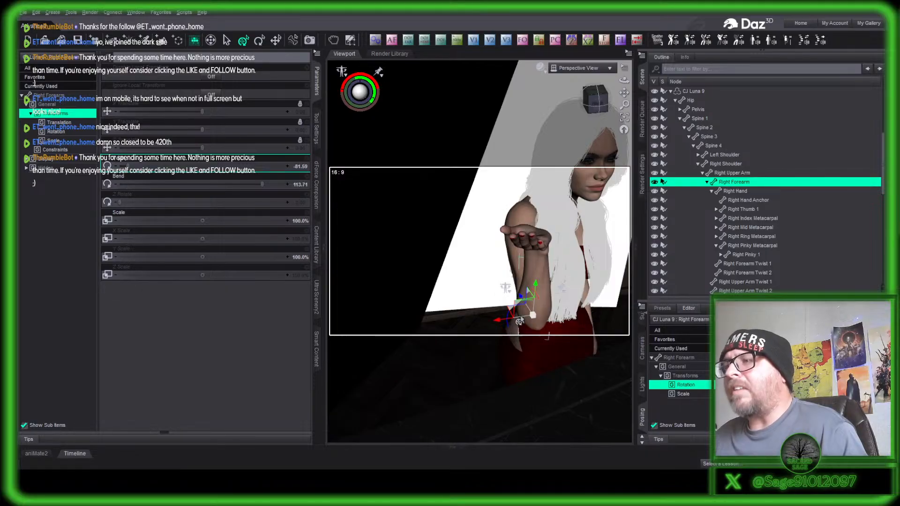
drag(133, 171, 185, 168)
drag(594, 117, 592, 98)
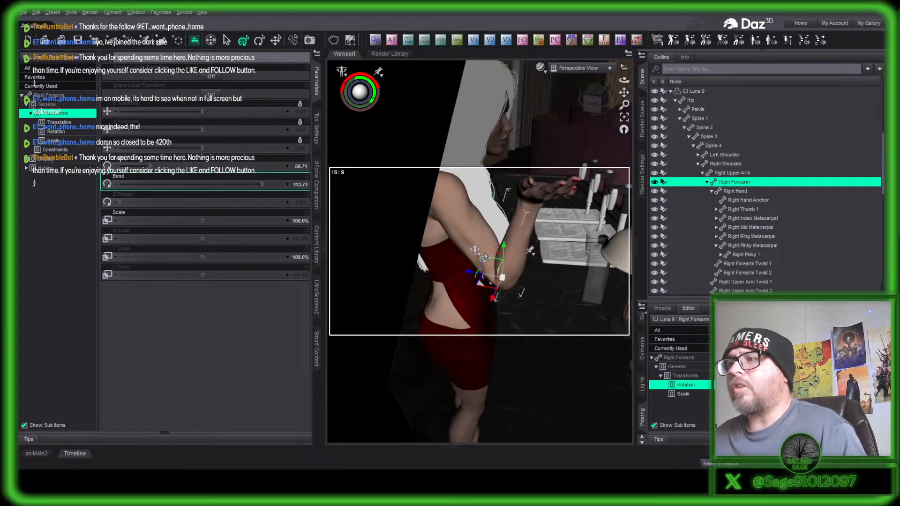
- Raise the right upper arm and bend the forearm further to lift her palm by her shoulder
click(469, 237)
drag(164, 172, 186, 169)
drag(594, 103, 595, 103)
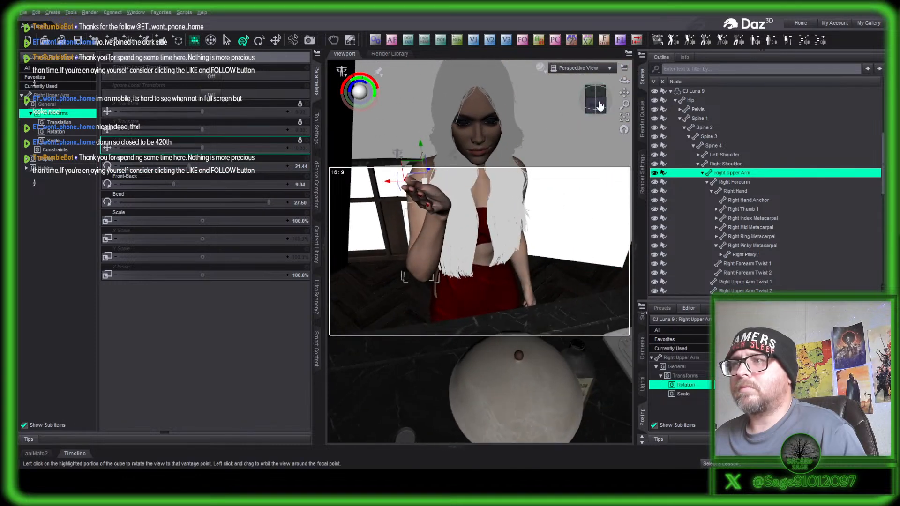
click(426, 247)
drag(172, 175, 130, 165)
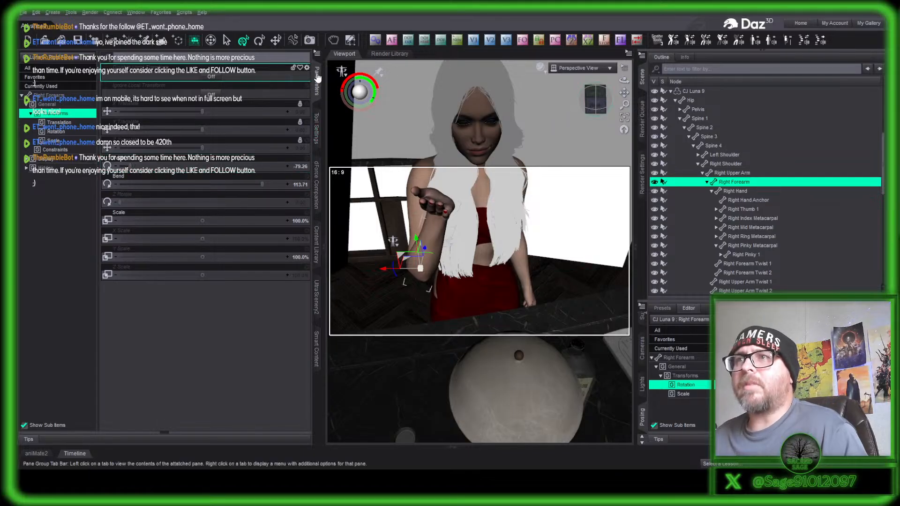
click(317, 111)
click(600, 112)
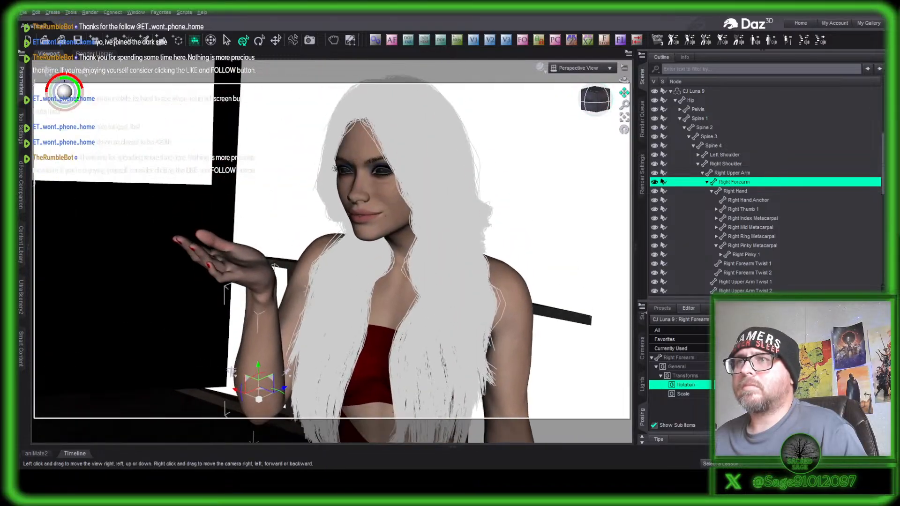
drag(624, 92, 654, 75)
mouse_move(595, 99)
mouse_down()
mouse_move(666, 98)
mouse_move(573, 100)
mouse_move(598, 101)
mouse_up()
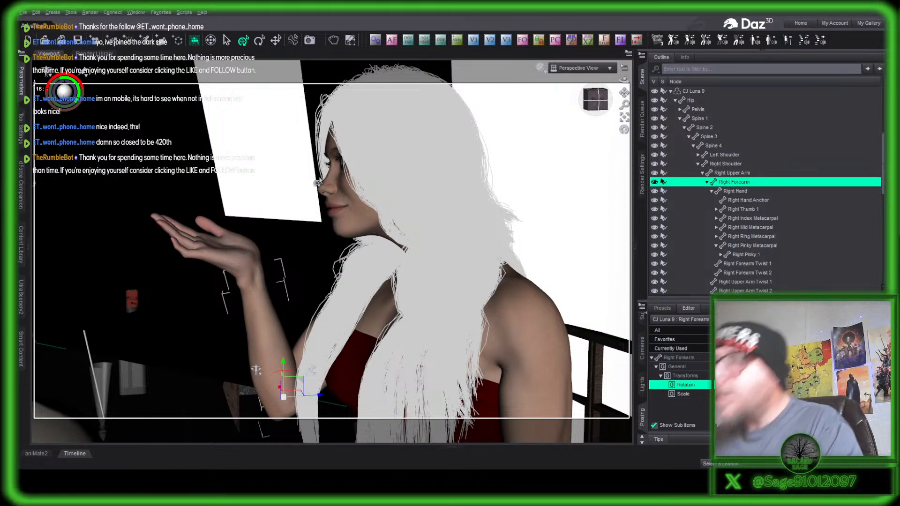
drag(624, 81, 629, 80)
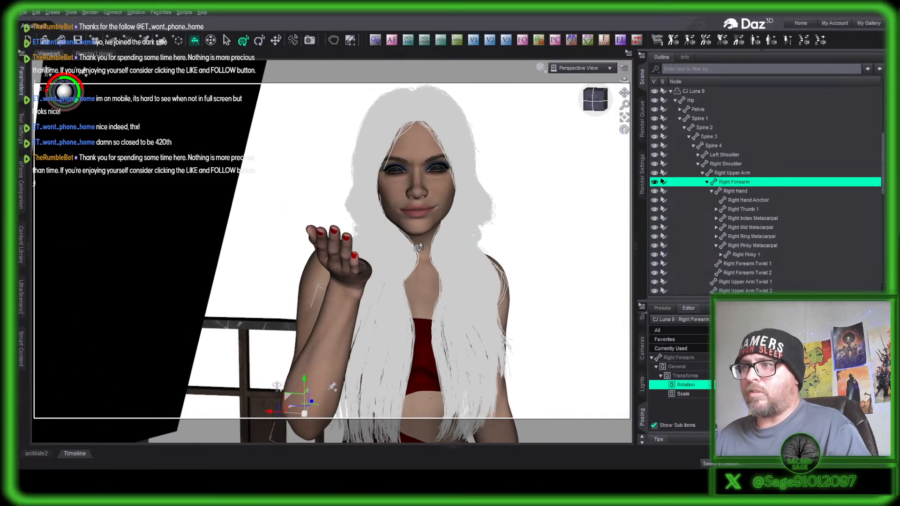
click(425, 257)
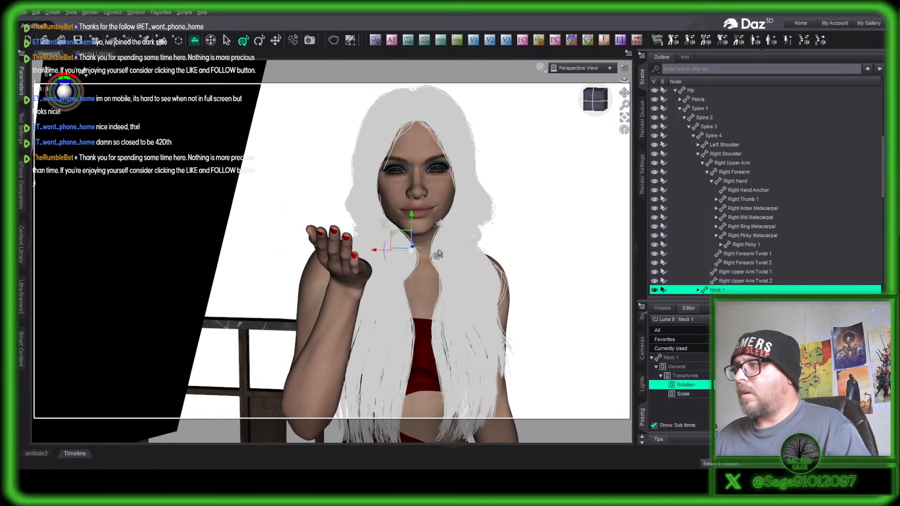
- Bend Neck 1 to tilt the woman's head
click(592, 100)
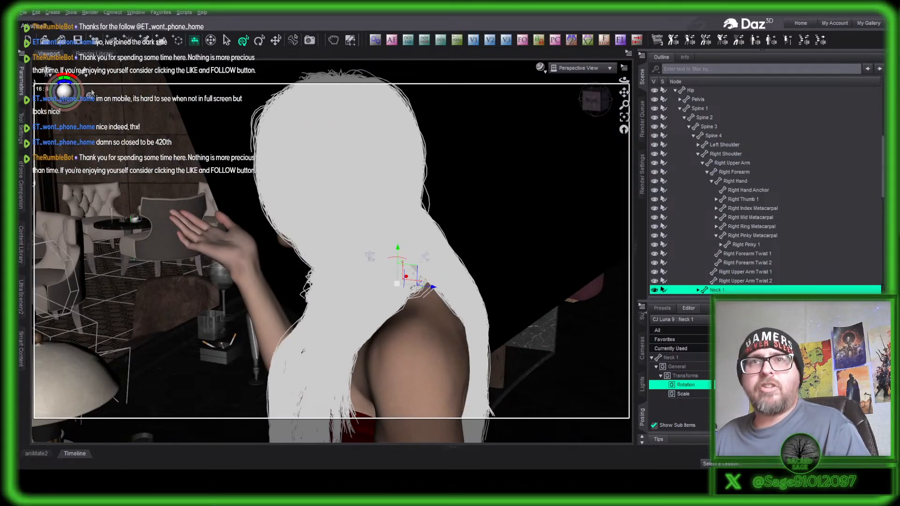
click(21, 81)
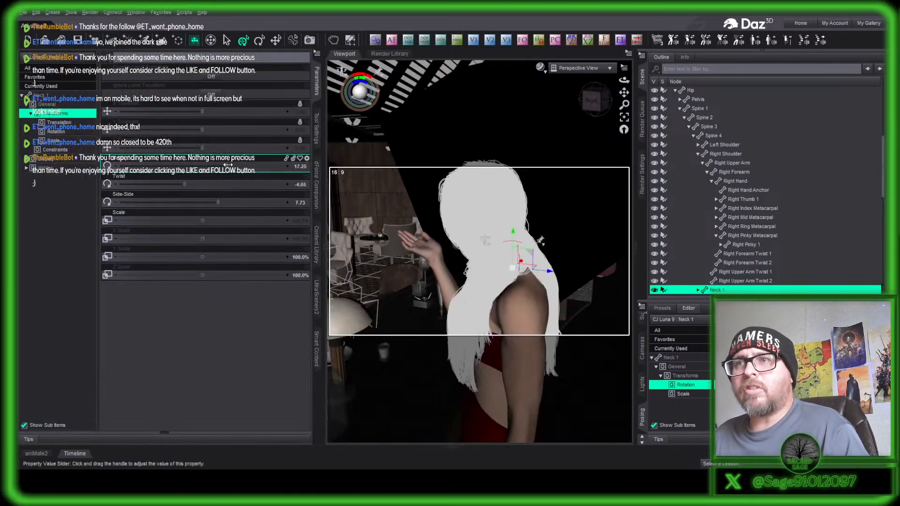
drag(225, 168, 192, 168)
- Turn her head slightly toward the raised hand and collapse the Parameters pane
click(596, 101)
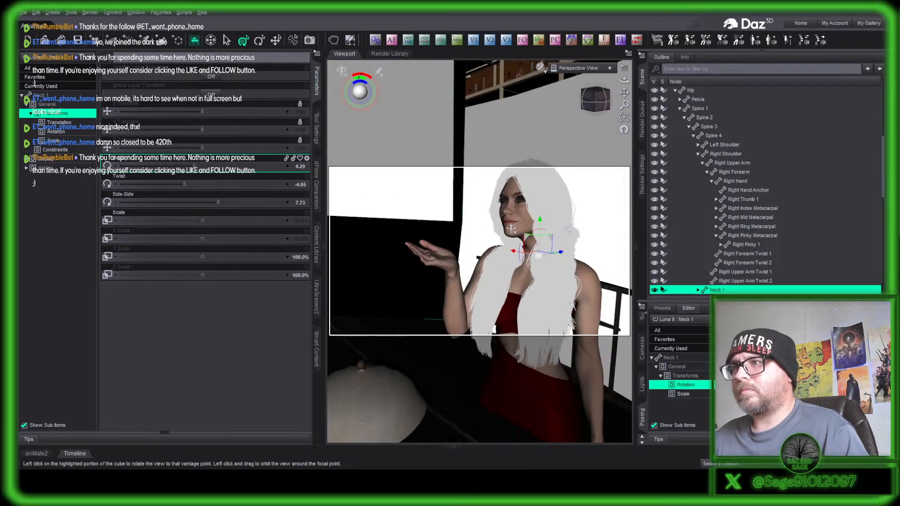
click(519, 187)
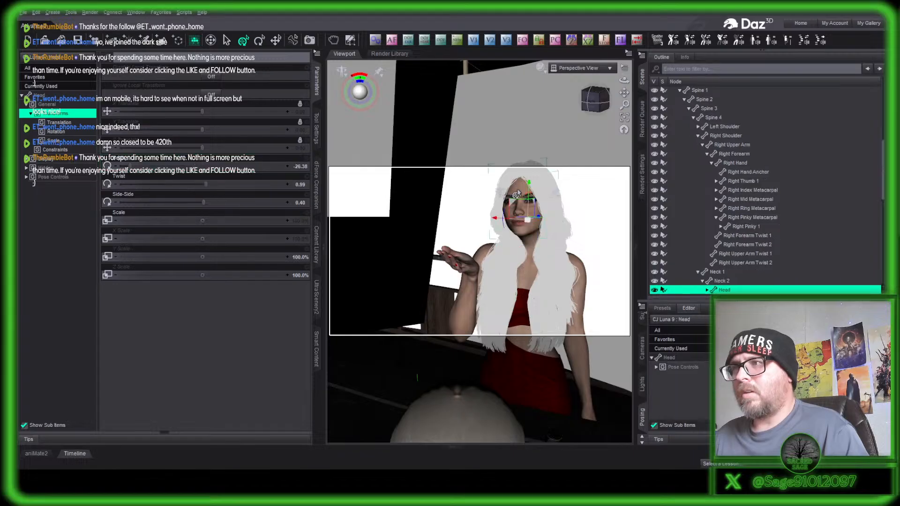
drag(144, 167, 169, 169)
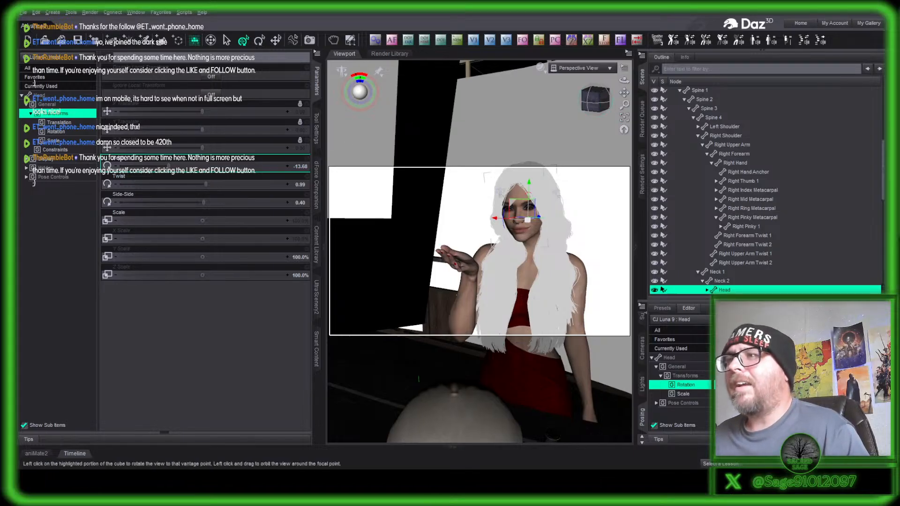
drag(602, 106, 593, 96)
click(318, 88)
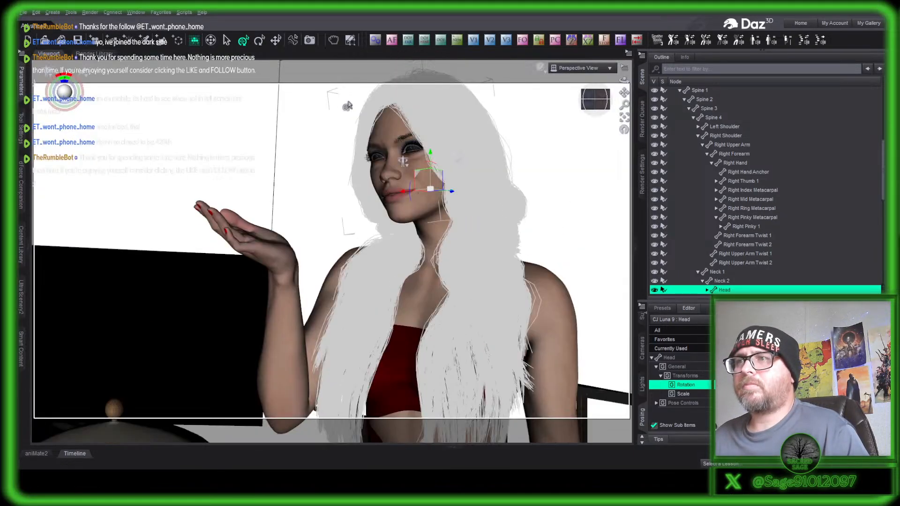
mouse_move(624, 93)
mouse_down()
mouse_move(621, 117)
mouse_move(624, 93)
mouse_up()
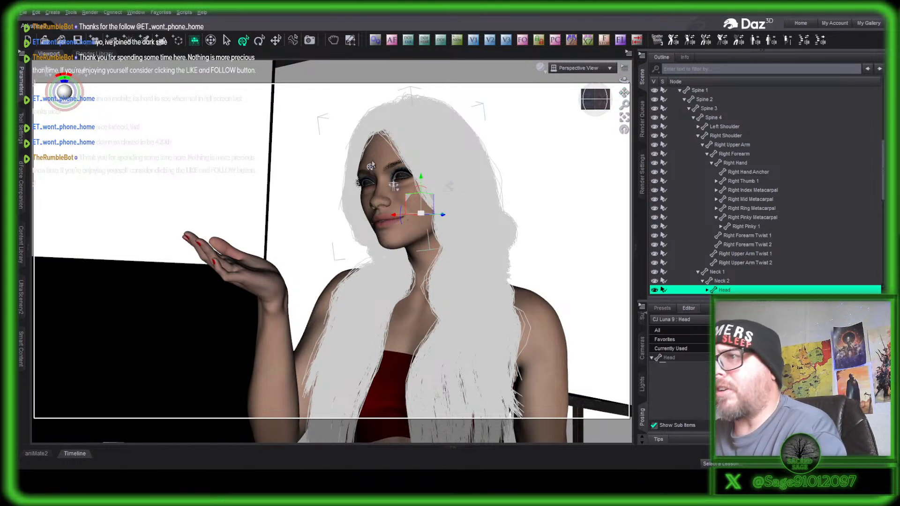
- Select CJ Luna 9 and drag an expression pose slider to give her a soft smile
click(494, 187)
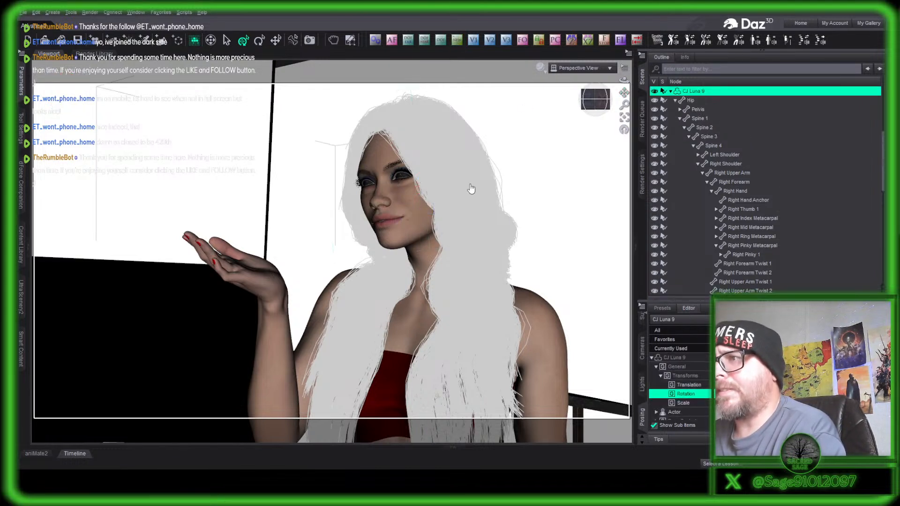
scroll(722, 251, down, 6)
scroll(721, 247, down, 2)
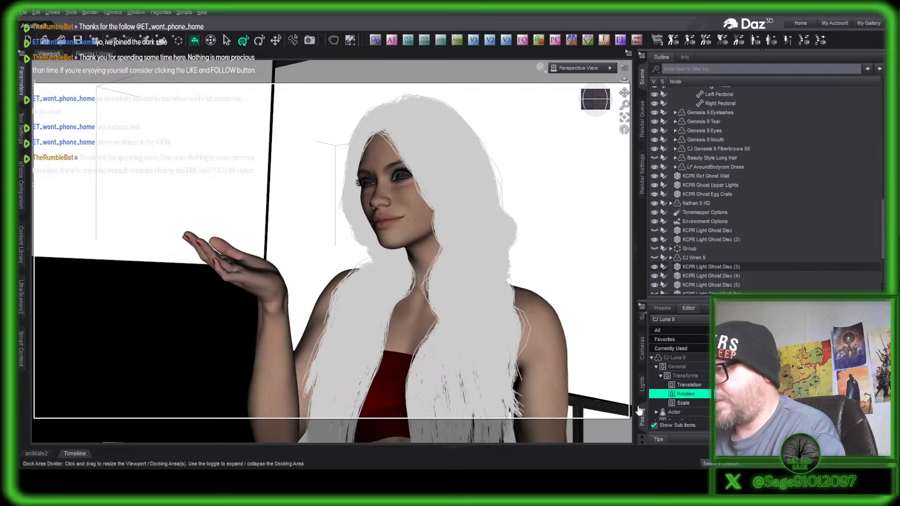
scroll(679, 385, down, 1)
scroll(644, 372, up, 4)
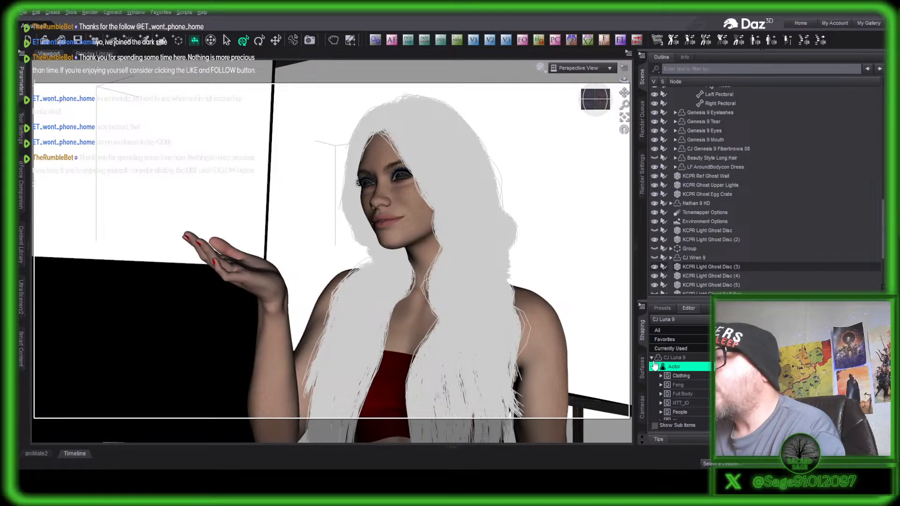
click(652, 357)
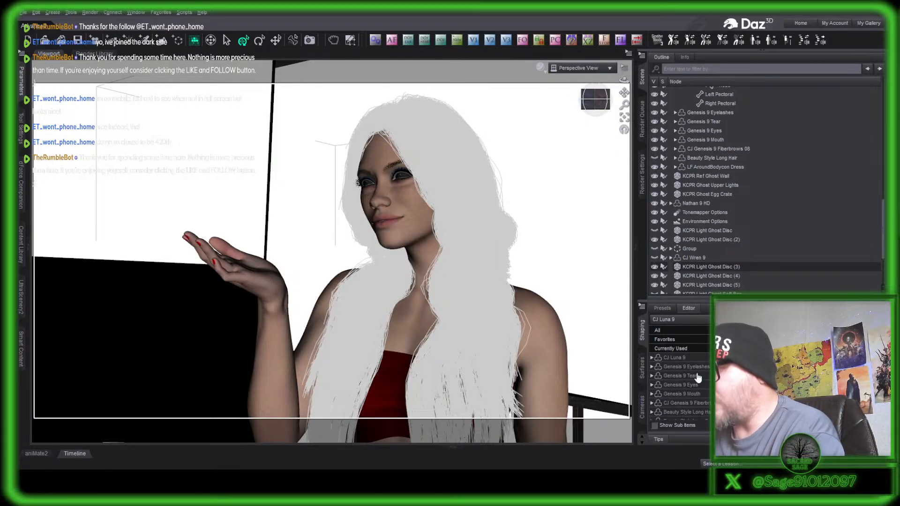
click(643, 364)
scroll(643, 365, down, 3)
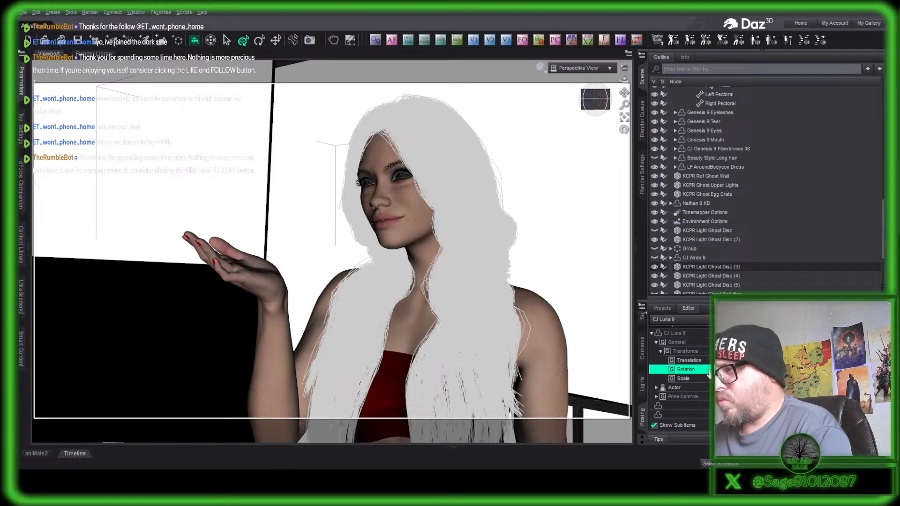
scroll(680, 356, up, 1)
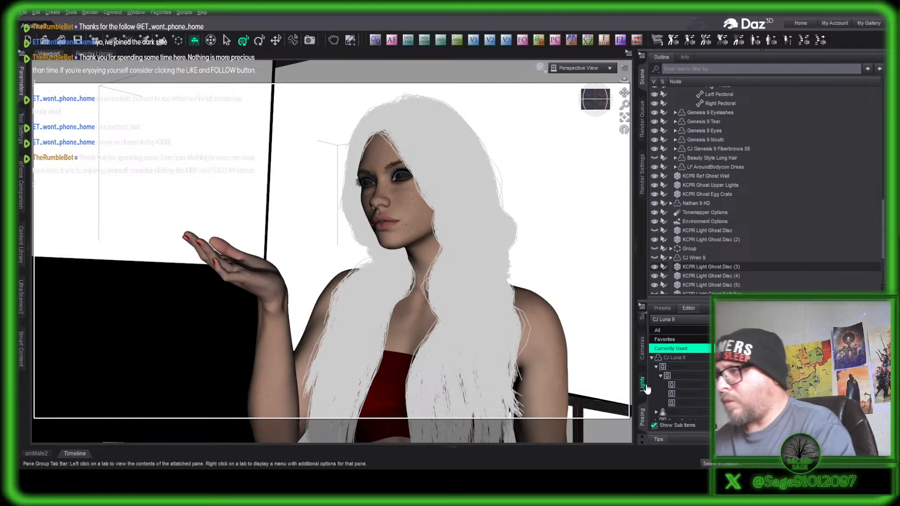
click(689, 359)
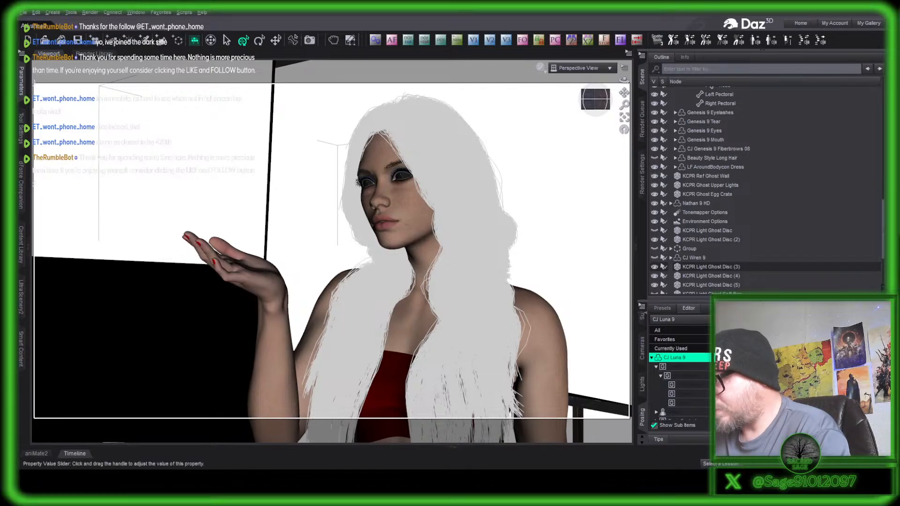
drag(793, 366, 816, 365)
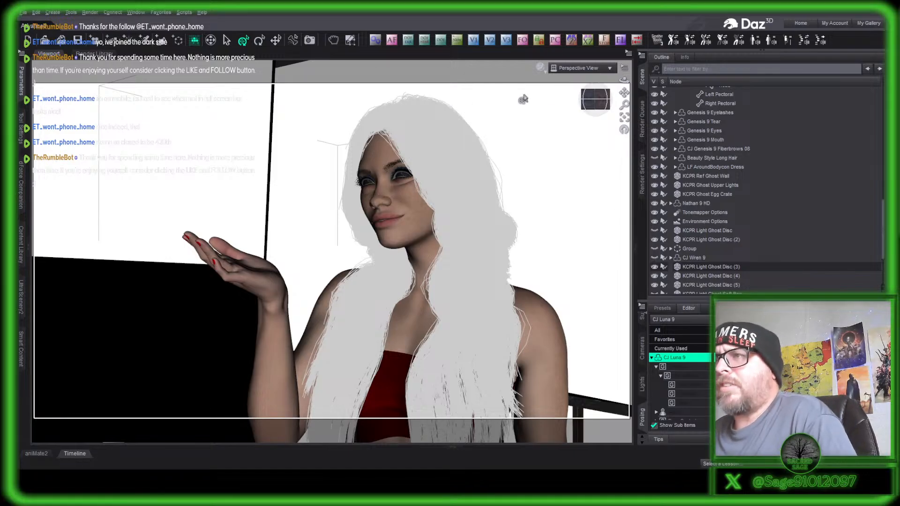
- View the scene through Camera (65mm) 1 and delete the extra Camera (65mm) 2
click(577, 70)
click(584, 156)
scroll(742, 218, down, 3)
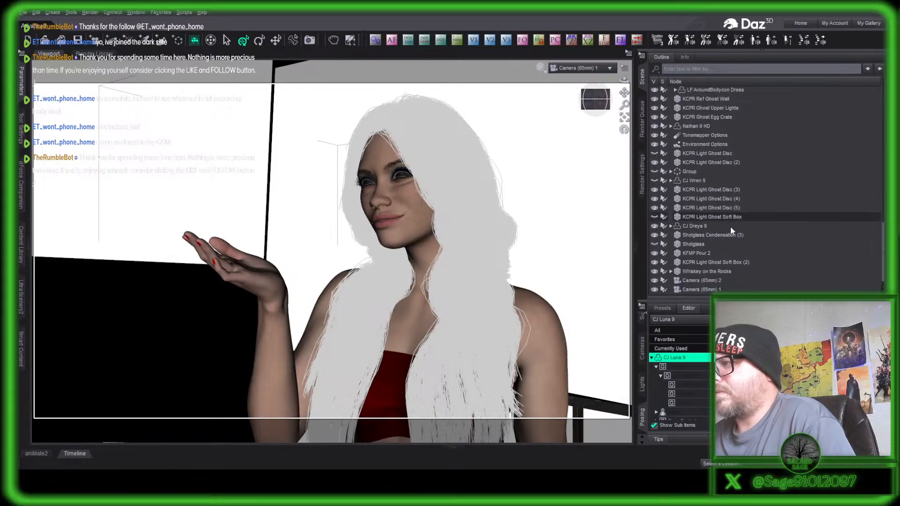
click(717, 280)
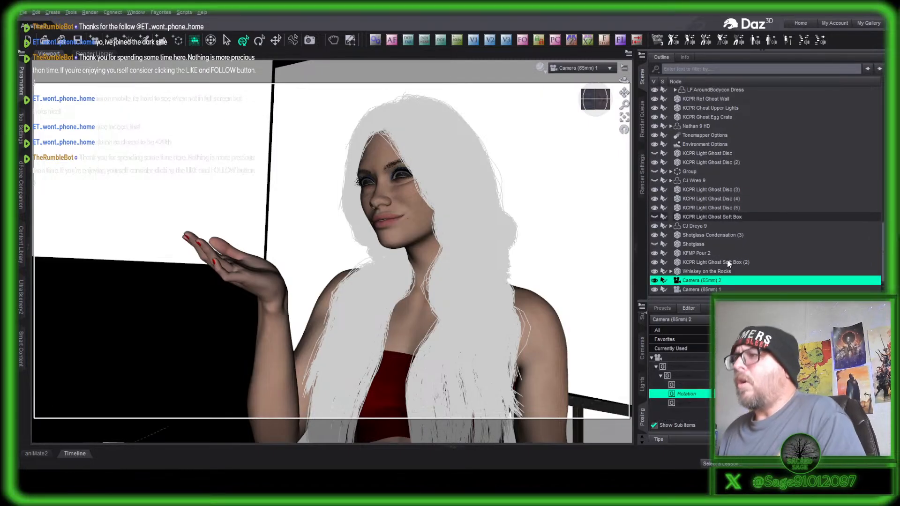
key(Delete)
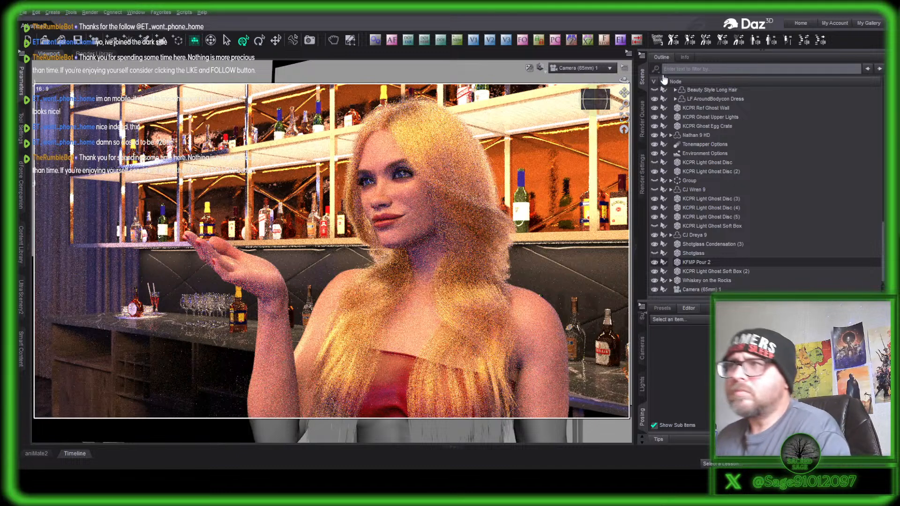
- Switch the viewport to Texture Shaded, select Neck 1, Neck 2 and Head, then reselect CJ Luna 9
click(540, 67)
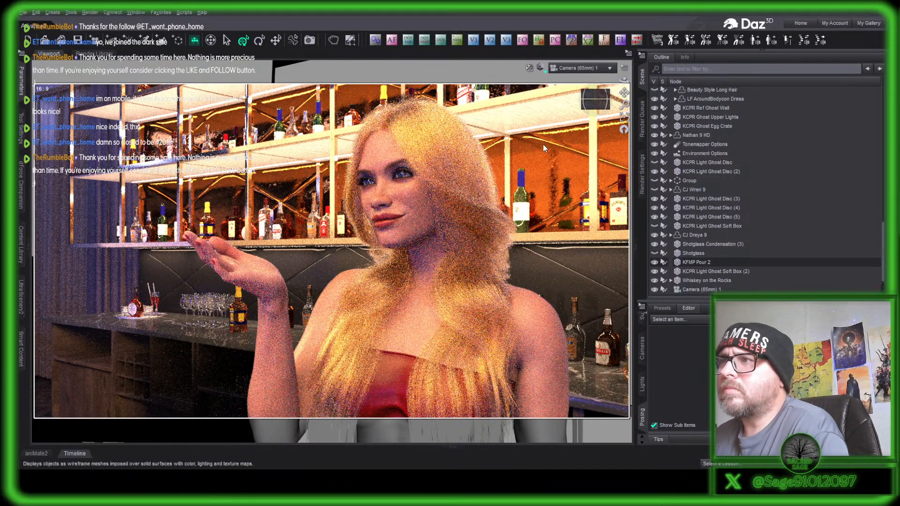
click(427, 288)
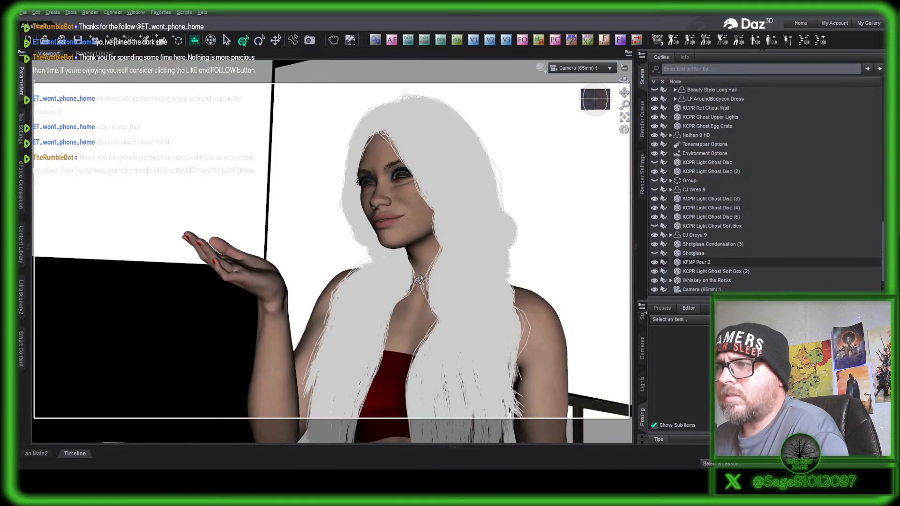
click(420, 275)
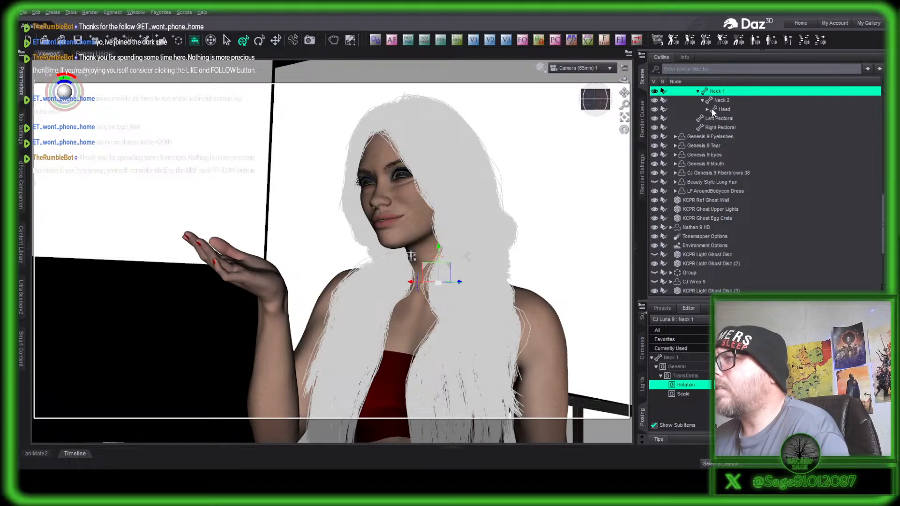
click(722, 101)
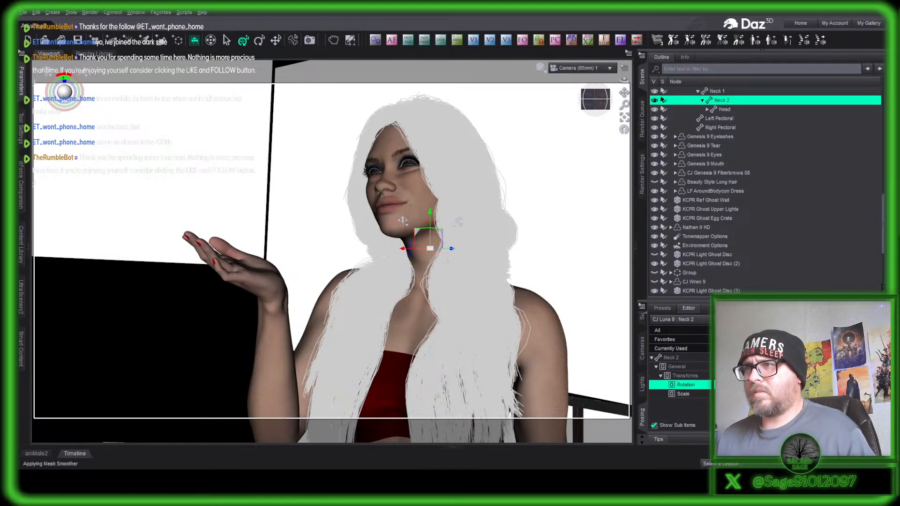
click(415, 201)
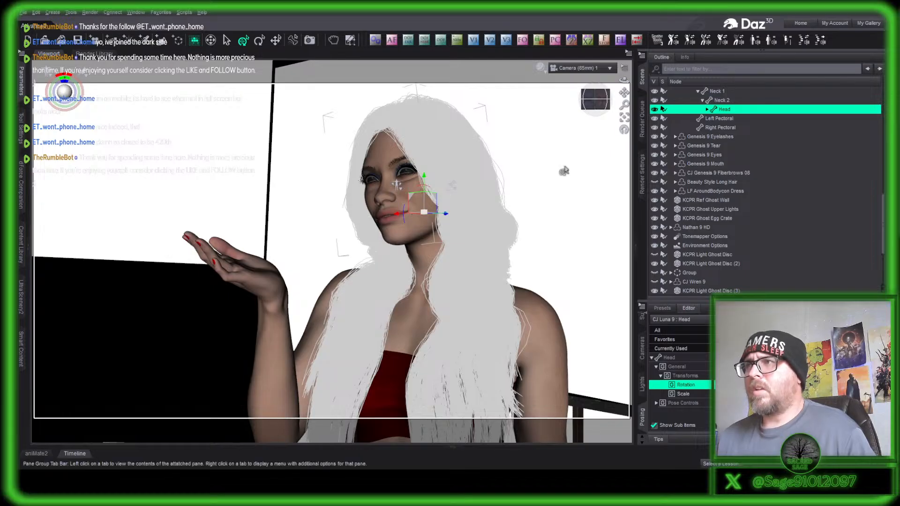
click(378, 168)
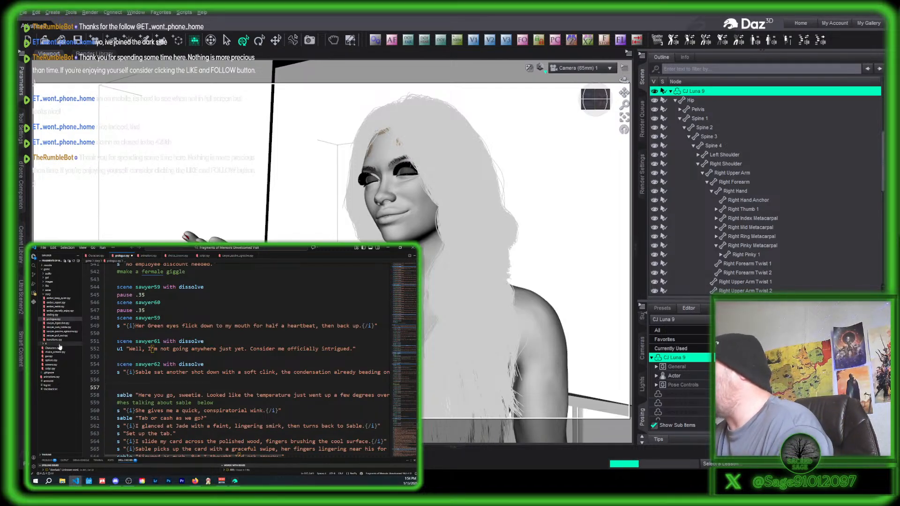
- In animations.rpy, copy the eye_dance block and paste it under a new 'image hot_in_here:' header
click(53, 376)
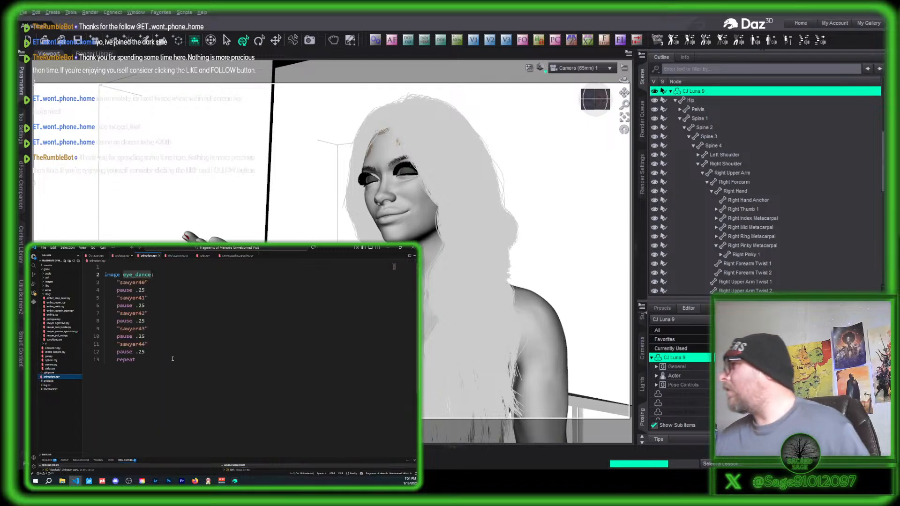
drag(151, 305, 94, 278)
key(ctrl+c)
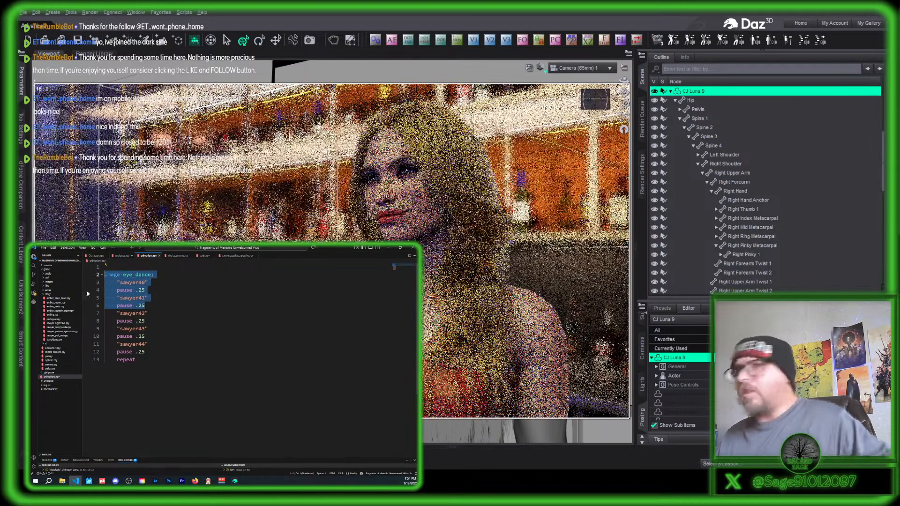
click(151, 360)
key(Return)
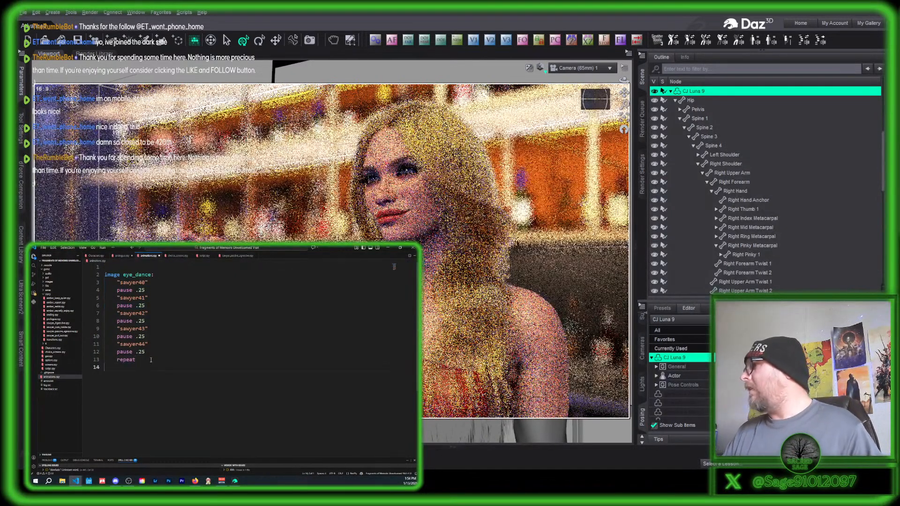
key(Return)
text(image )
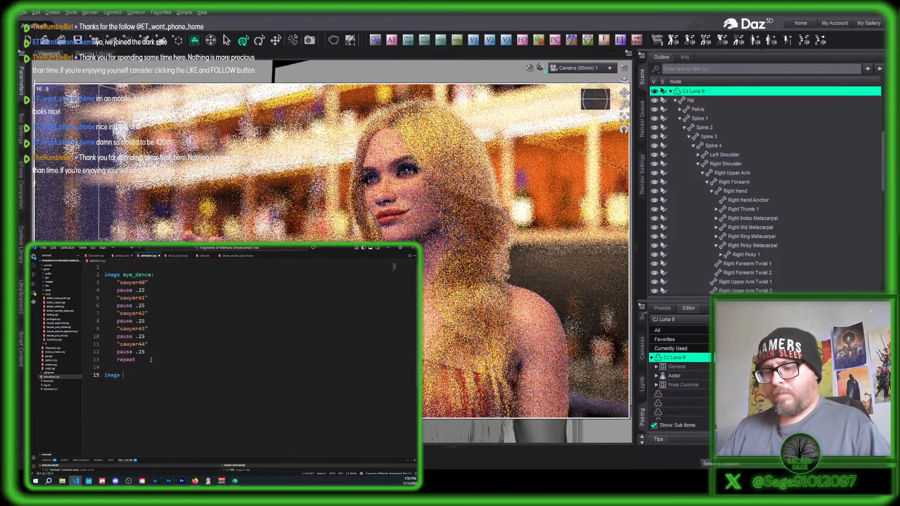
text(hot)
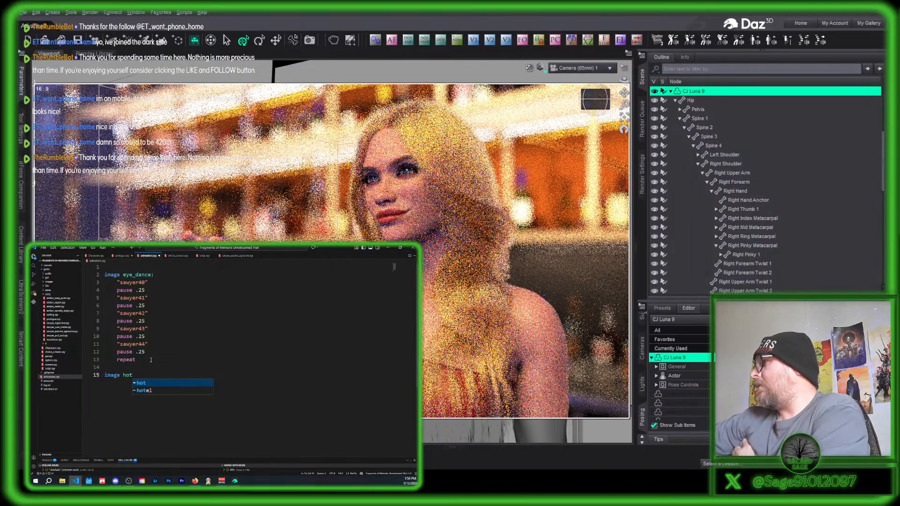
text(_in_h)
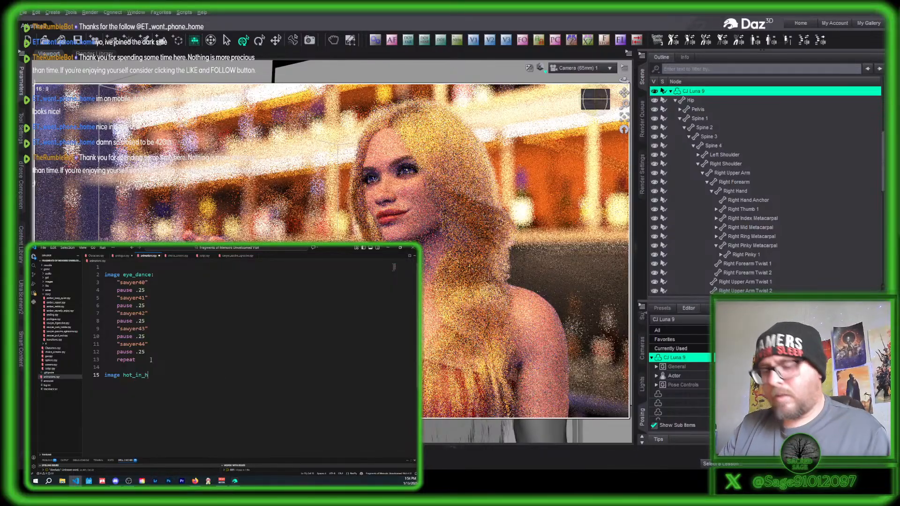
text(ere:)
key(Return)
key(ctrl+v)
- Remove the duplicated eye_dance header and change the frames to sawyer62 and sawyer63
drag(157, 386, 104, 382)
key(BackSpace)
key(BackSpace)
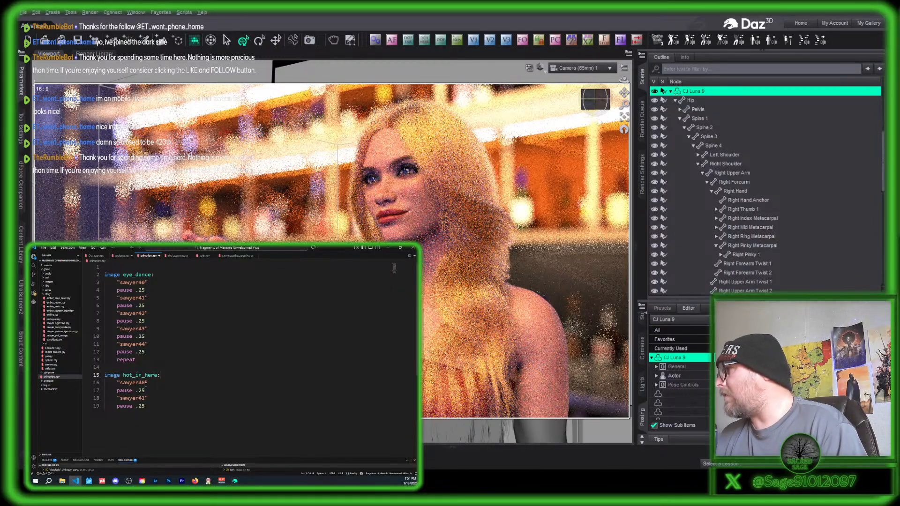
double_click(144, 383)
text(sawyer62)
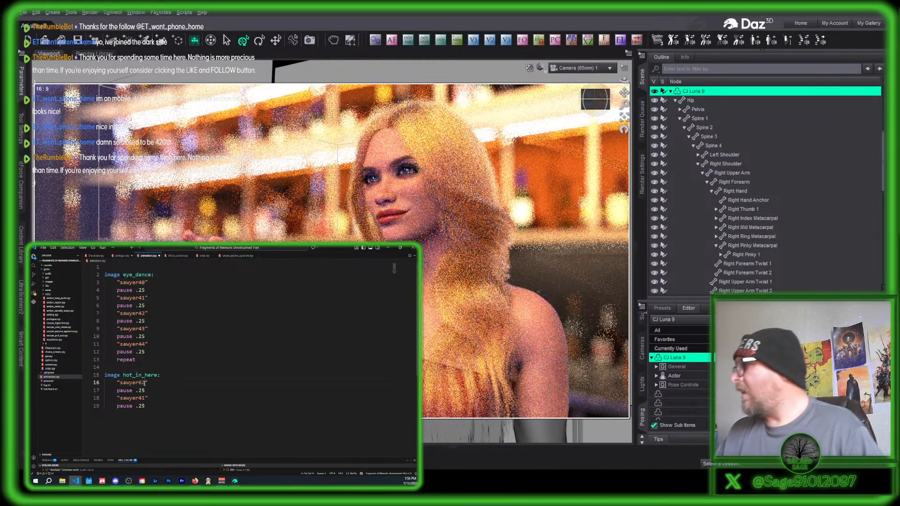
double_click(145, 397)
text(sawyer63)
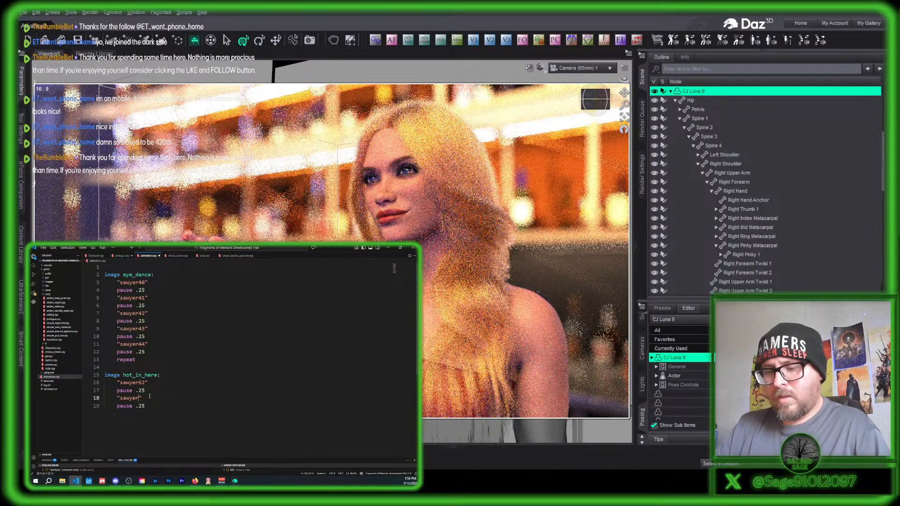
- Add a repeat line, set both pauses to .1, and type 'image hot_in_here' in prologue.rpy
click(151, 406)
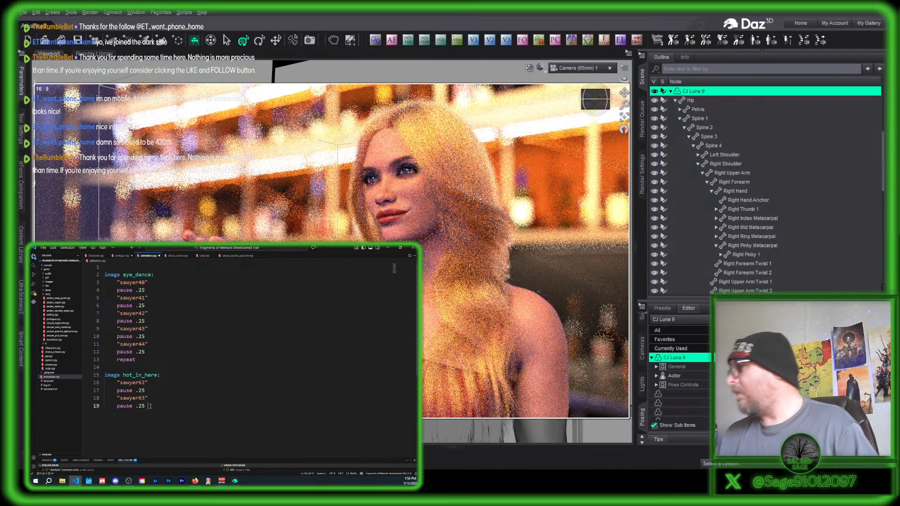
key(Return)
text(repeat)
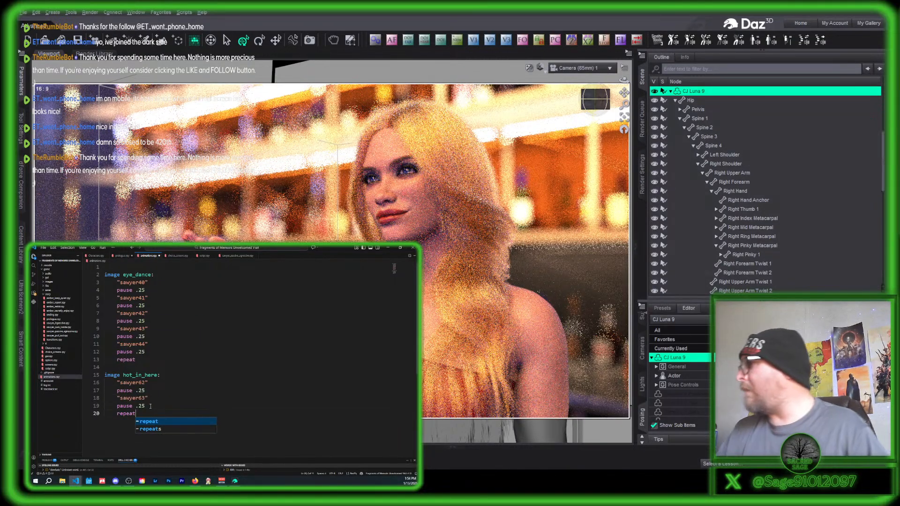
double_click(141, 391)
text(.)
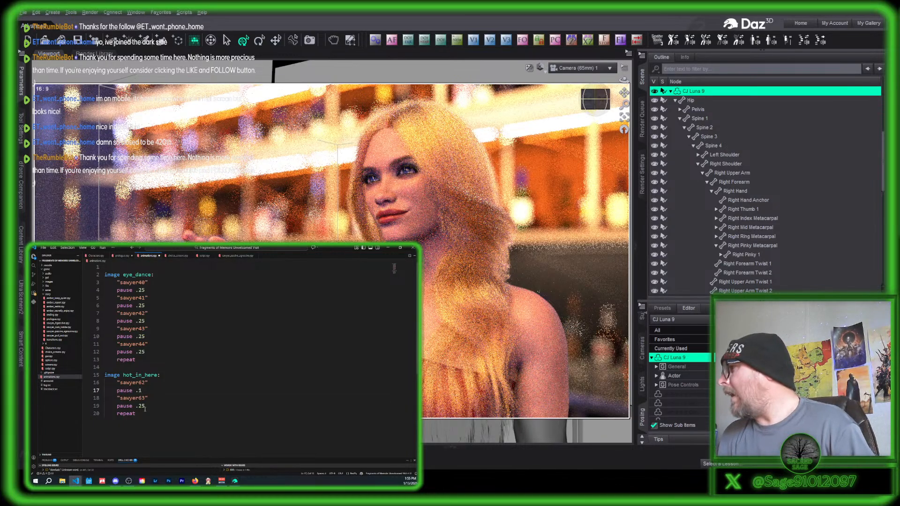
drag(145, 406, 135, 406)
text(.1)
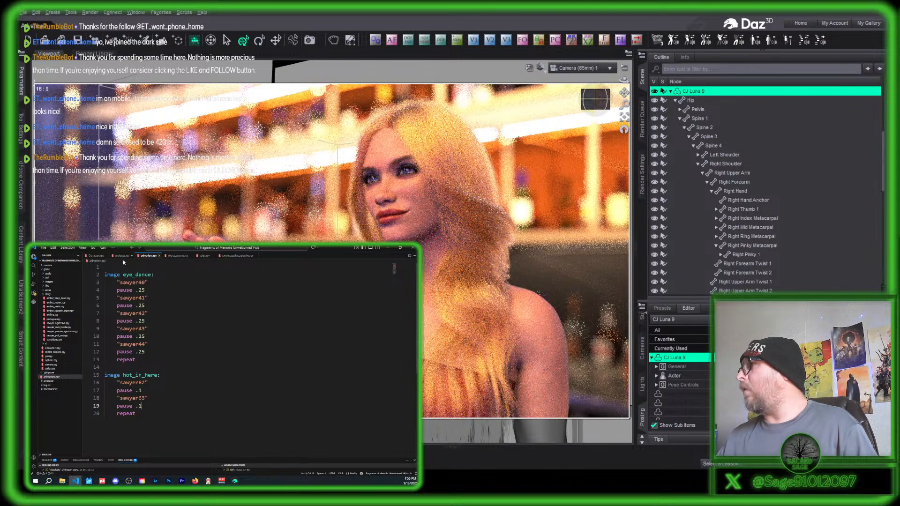
click(122, 255)
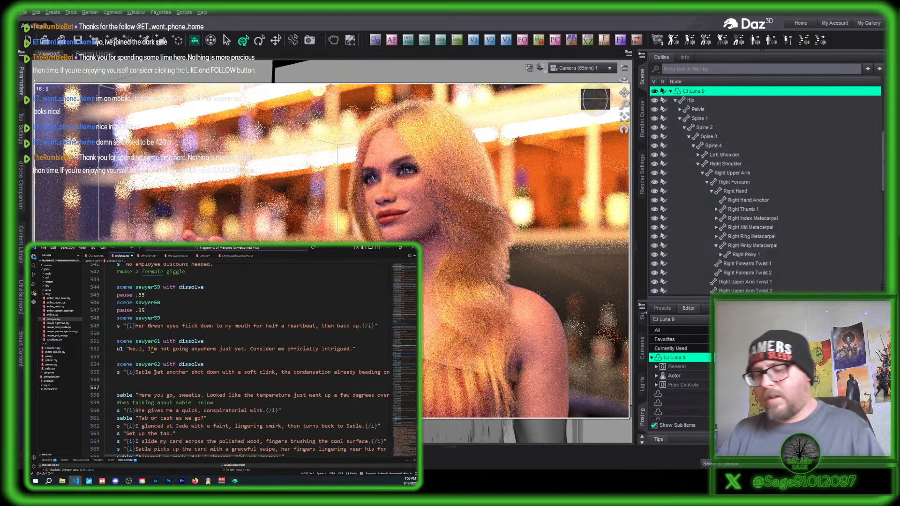
text(image hot_in_here)
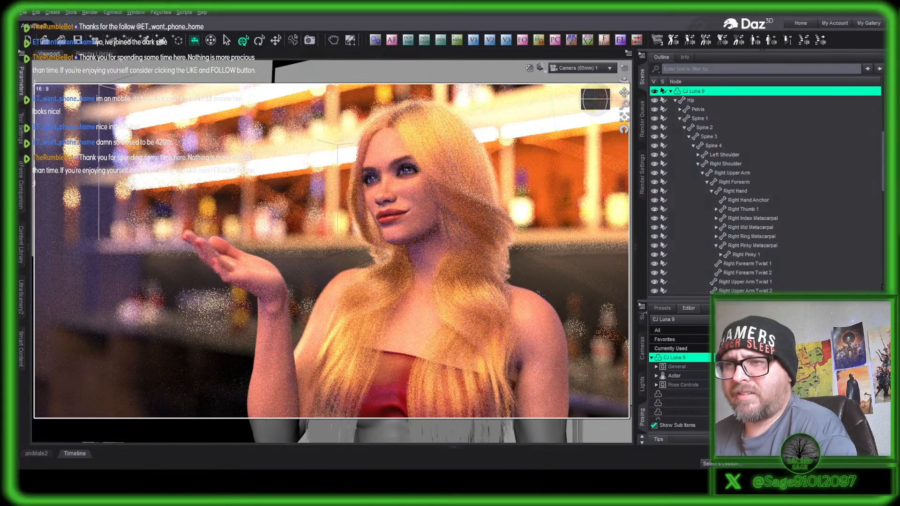
- Switch the viewport from NVIDIA Iray to Texture Shaded, then open and close the File menu
click(542, 155)
click(22, 13)
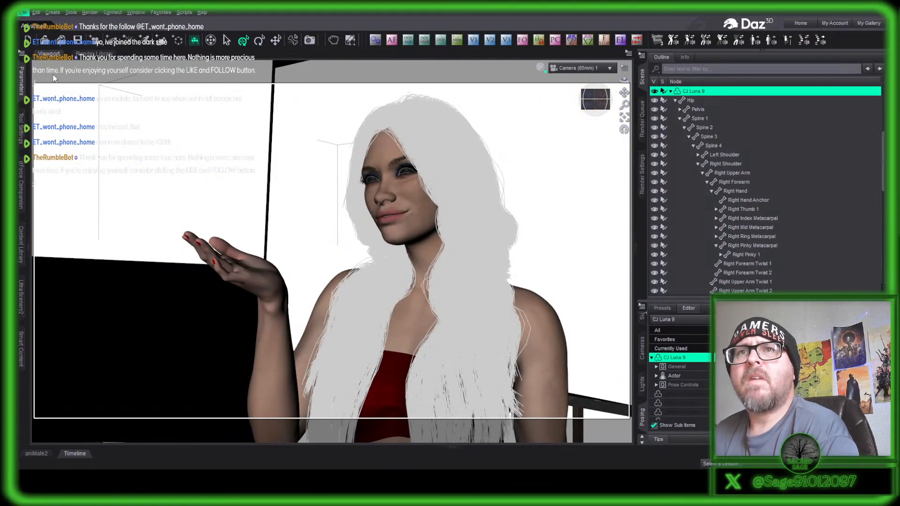
click(140, 76)
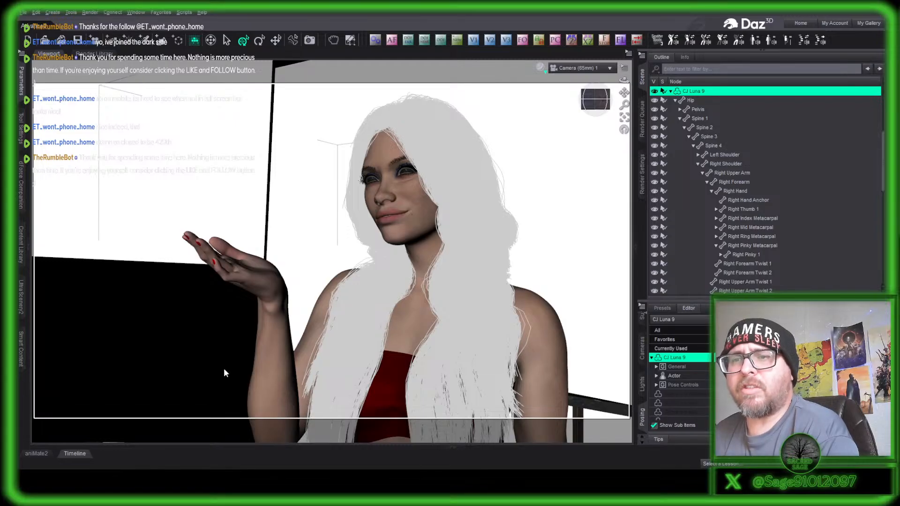
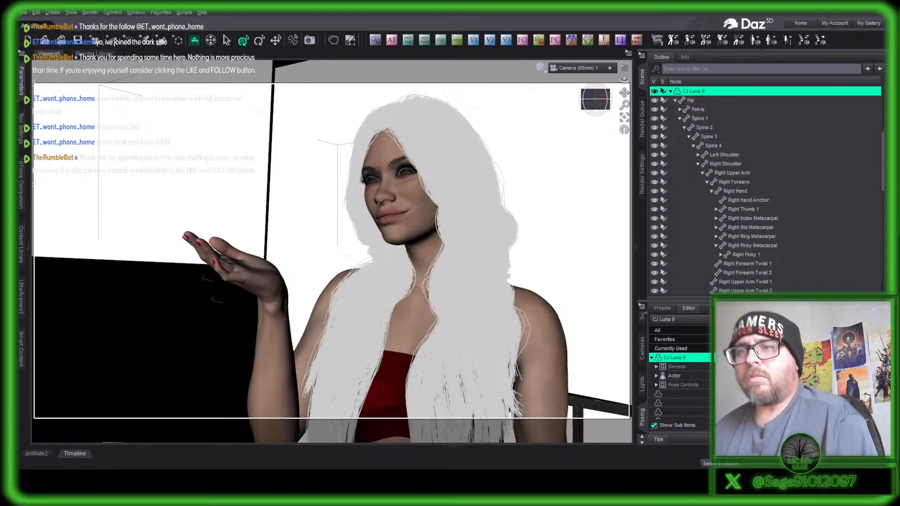
- Rotate the woman's right hand upward so it is raised beside her face, then select her head
click(253, 298)
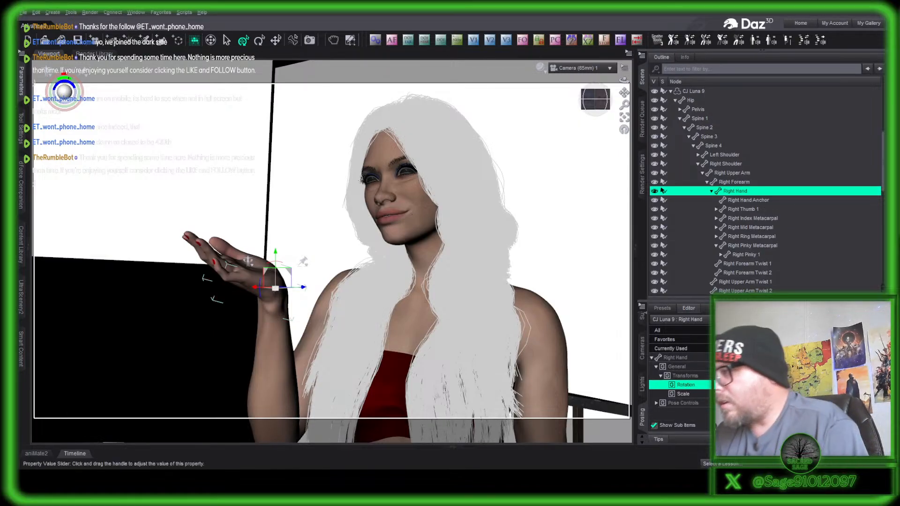
drag(773, 349, 815, 349)
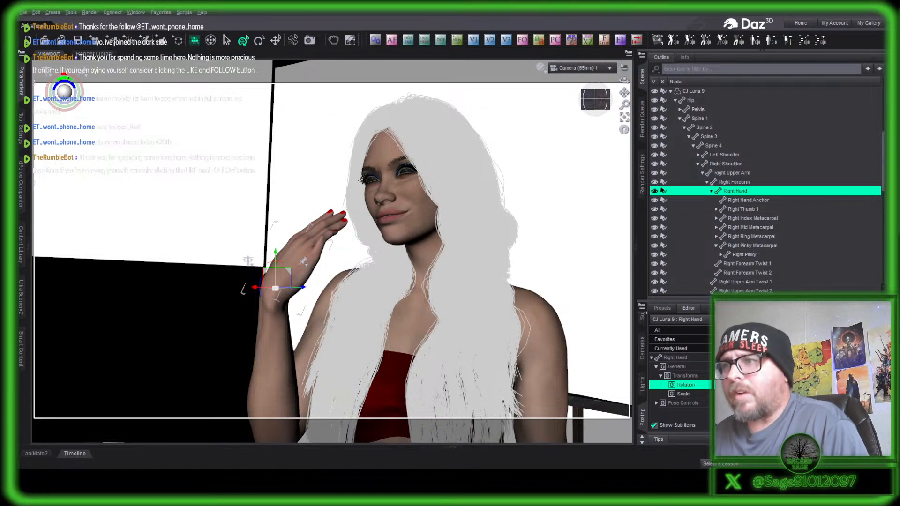
click(402, 199)
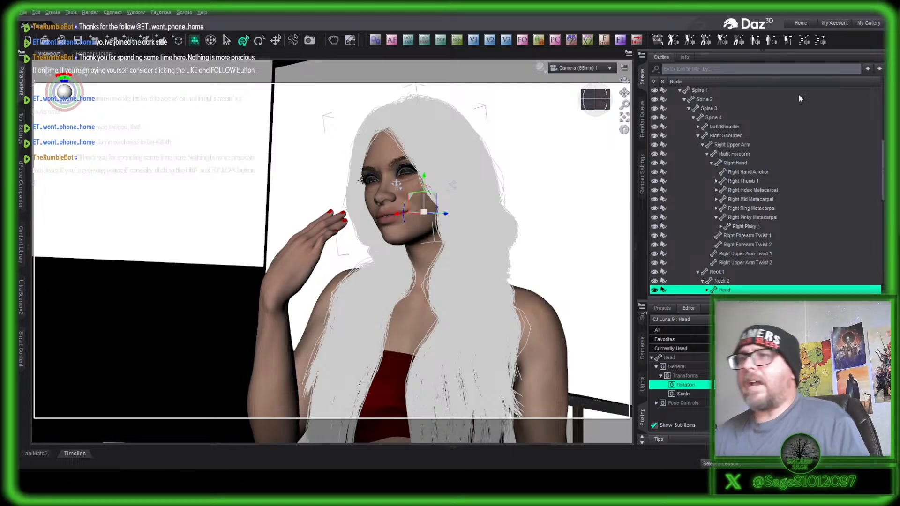
- Switch the viewport to Perspective View and delete Camera (65mm) 1 from the scene
click(570, 72)
scroll(751, 246, up, 10)
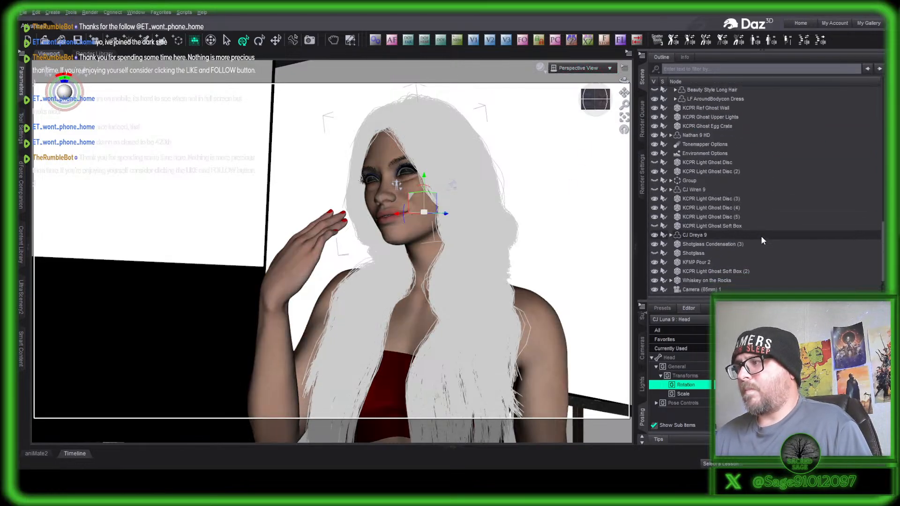
scroll(734, 229, down, 2)
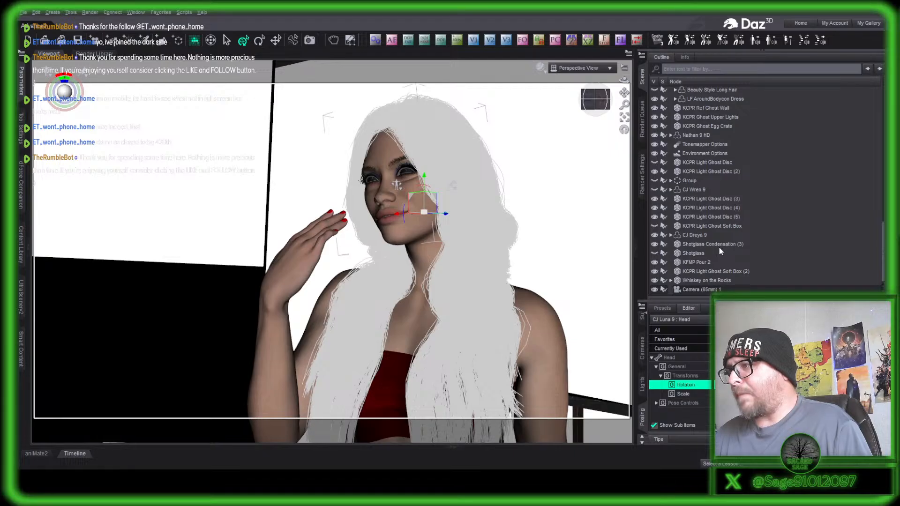
click(715, 290)
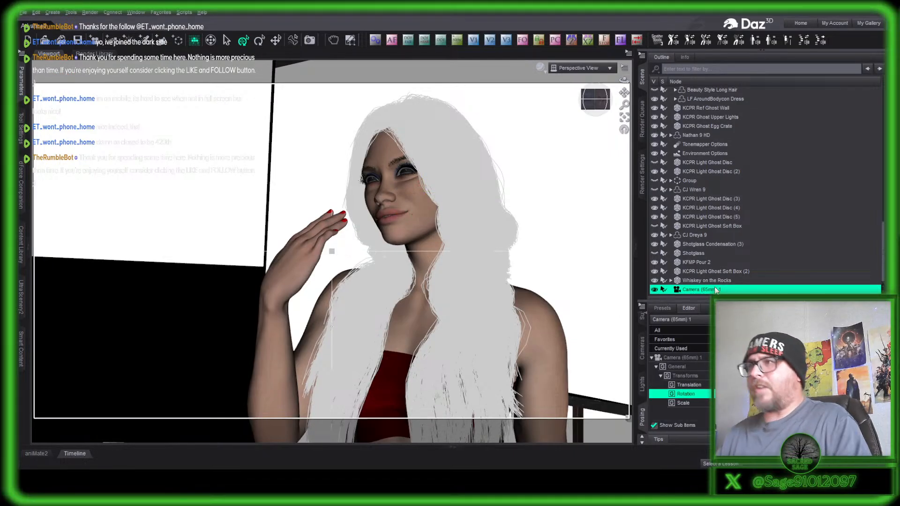
key(Delete)
- Select CJ Luna 9 and bring up her standing poses in Smart Content
drag(594, 98, 597, 99)
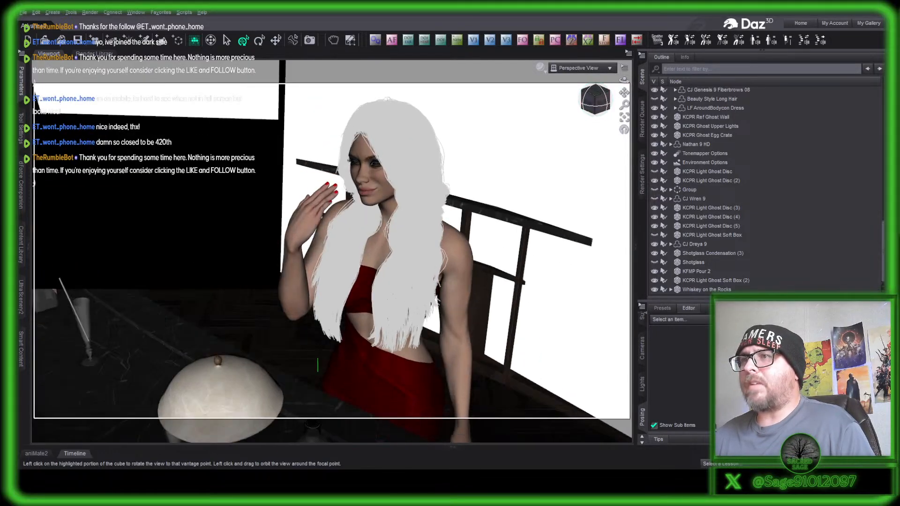
click(458, 305)
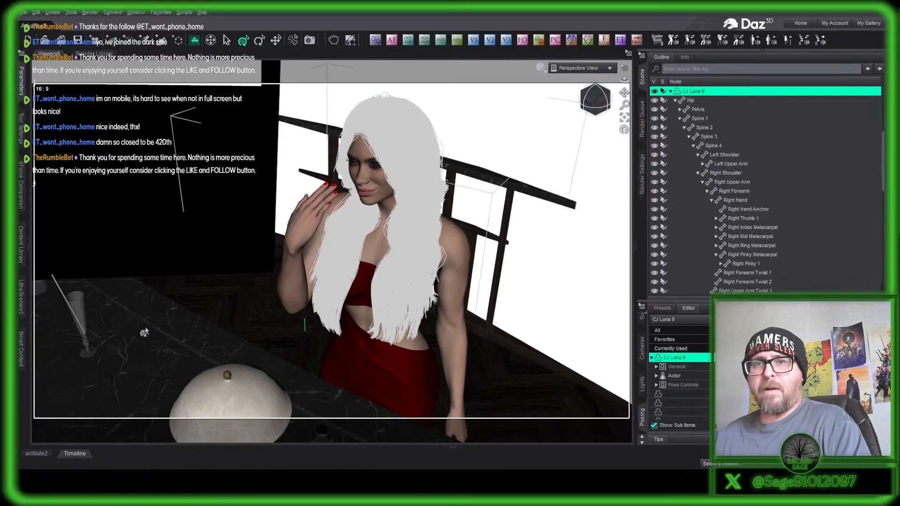
click(22, 352)
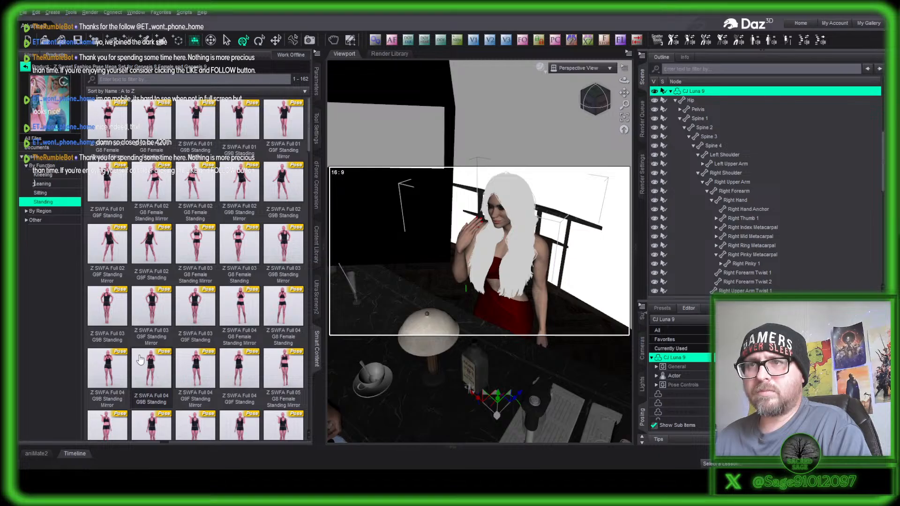
- Browse the standing pose products, look into Z Wall Leaning Utility Pose Mega Set, and return to the list
scroll(139, 359, down, 8)
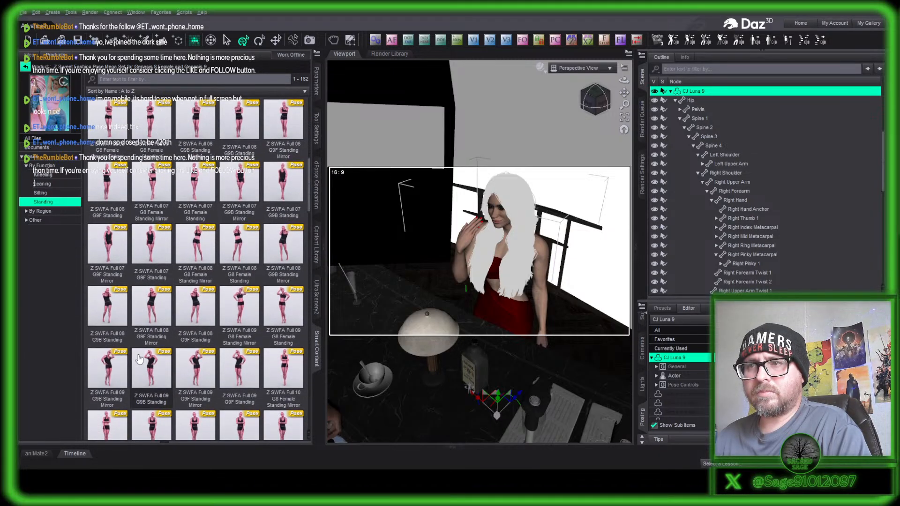
scroll(176, 354, down, 6)
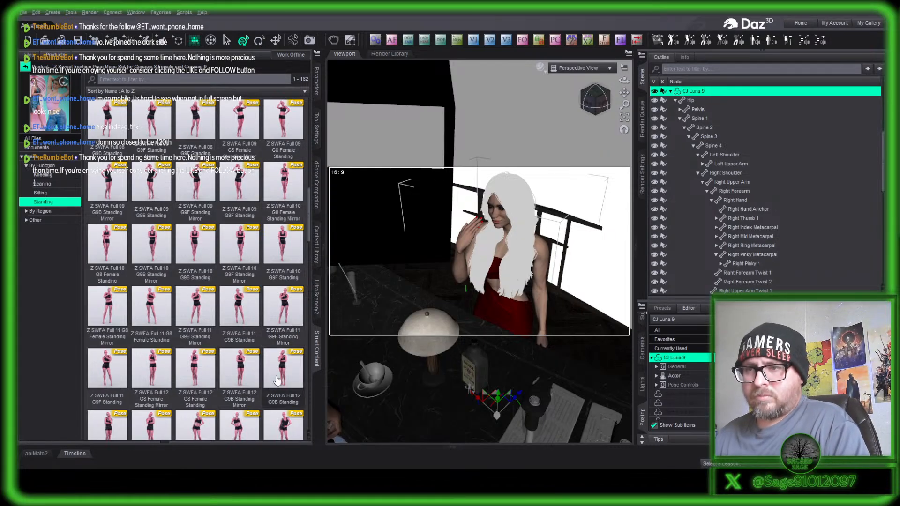
click(25, 67)
scroll(210, 288, up, 3)
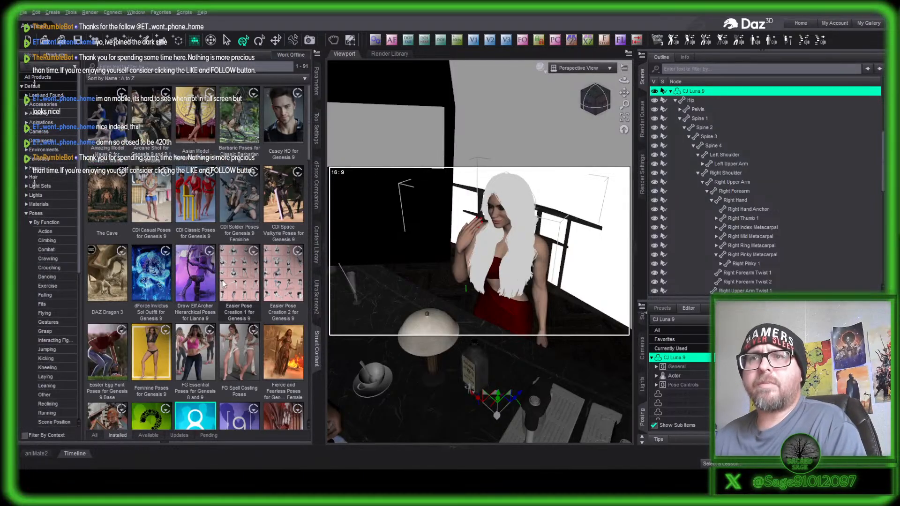
scroll(265, 355, down, 5)
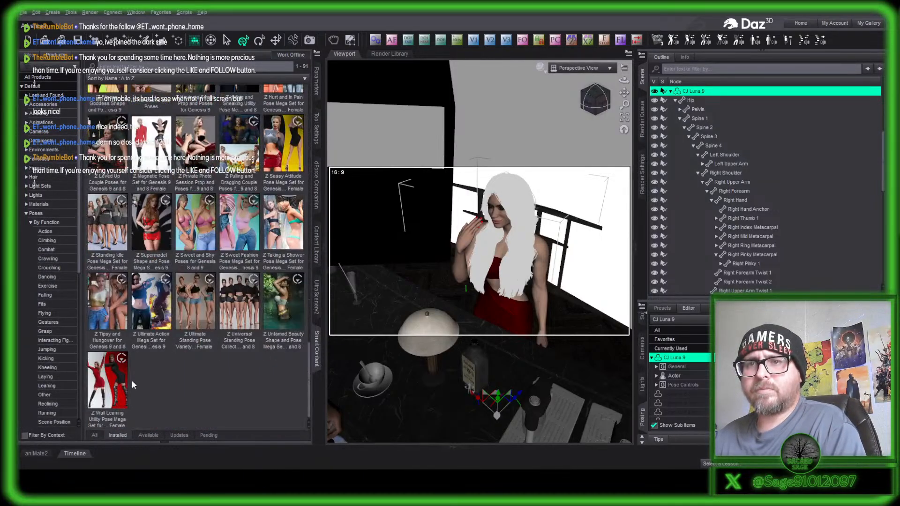
click(108, 380)
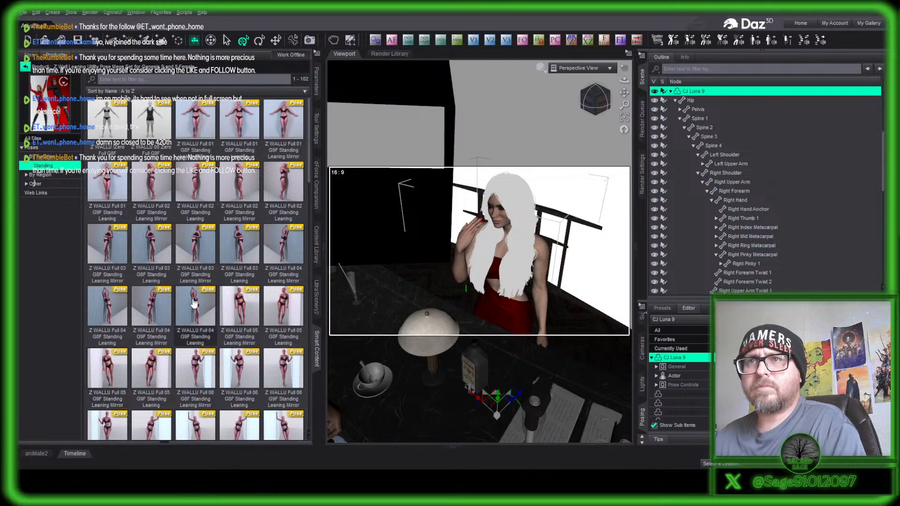
click(24, 66)
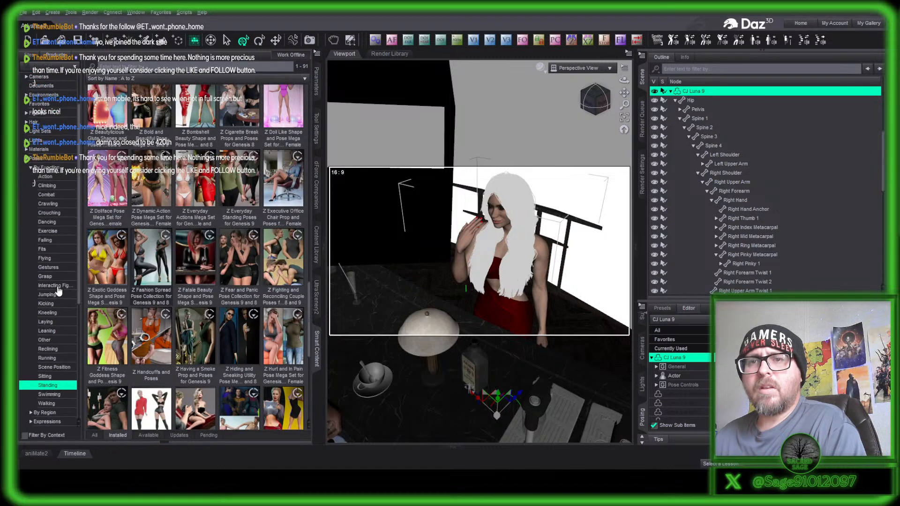
scroll(59, 287, down, 4)
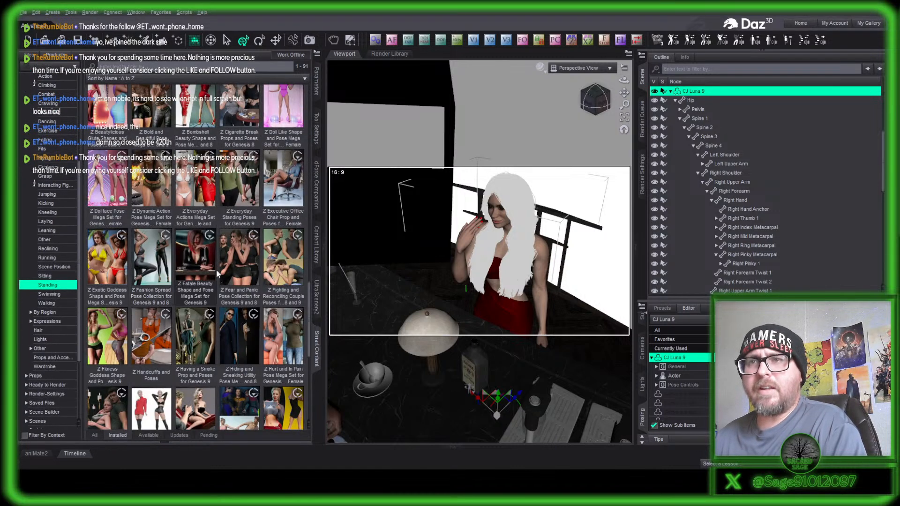
scroll(216, 270, down, 5)
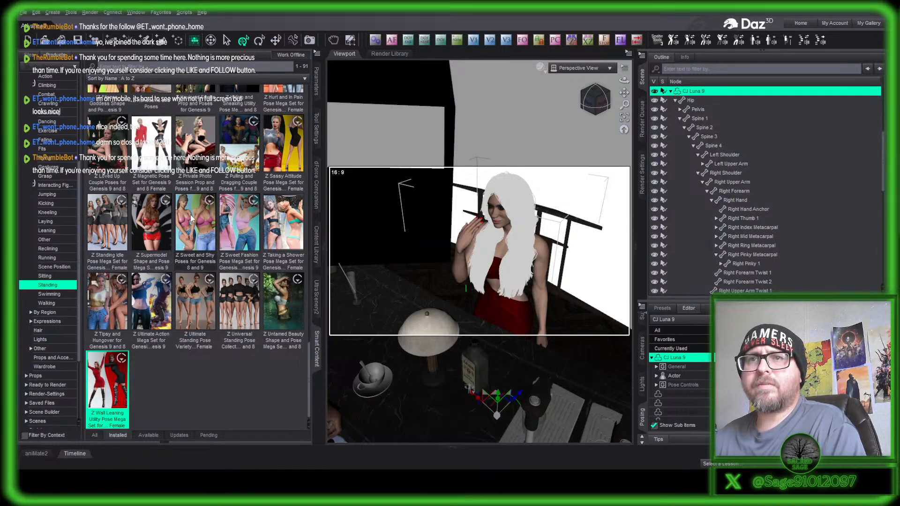
- Open the Z Standing Idle Pose Mega Set and scroll through its presets
double_click(118, 228)
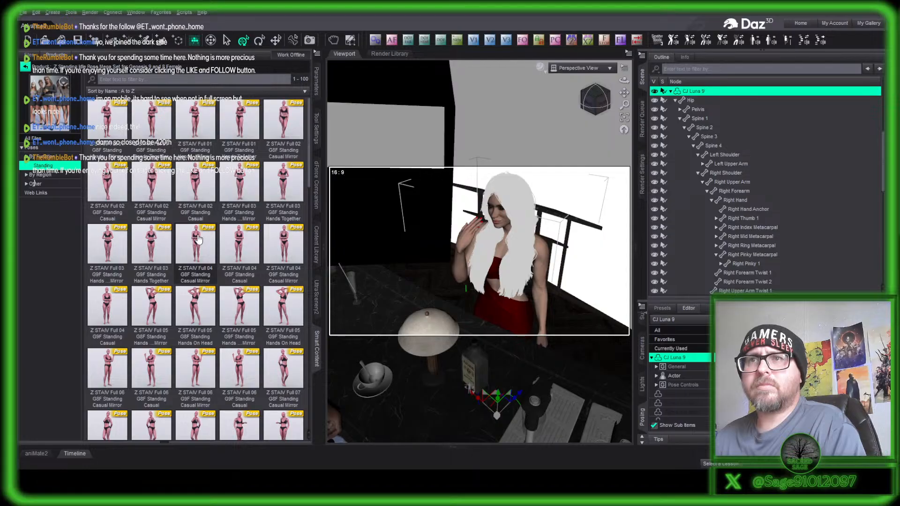
scroll(291, 255, down, 3)
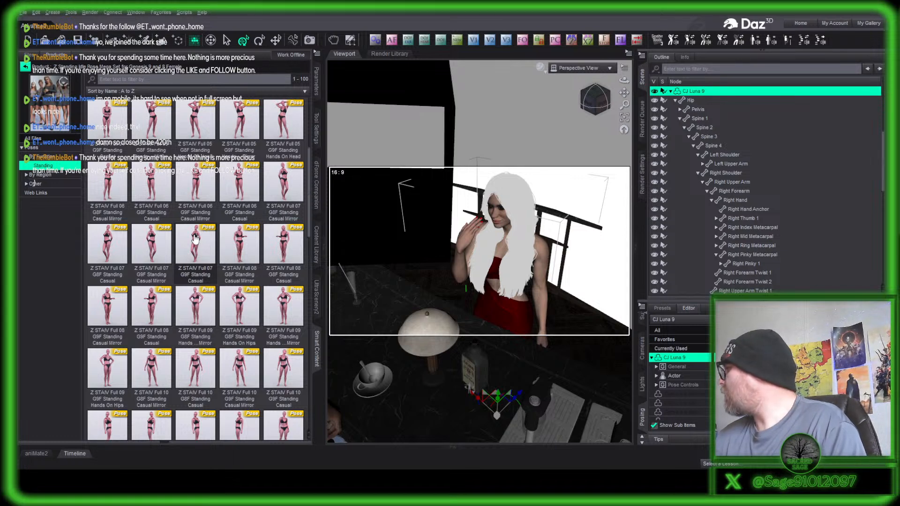
scroll(195, 239, down, 5)
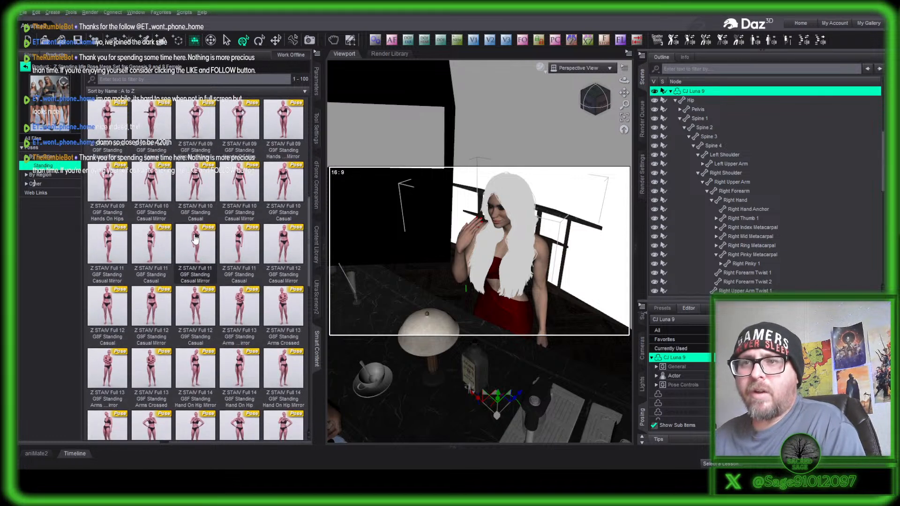
scroll(195, 239, down, 3)
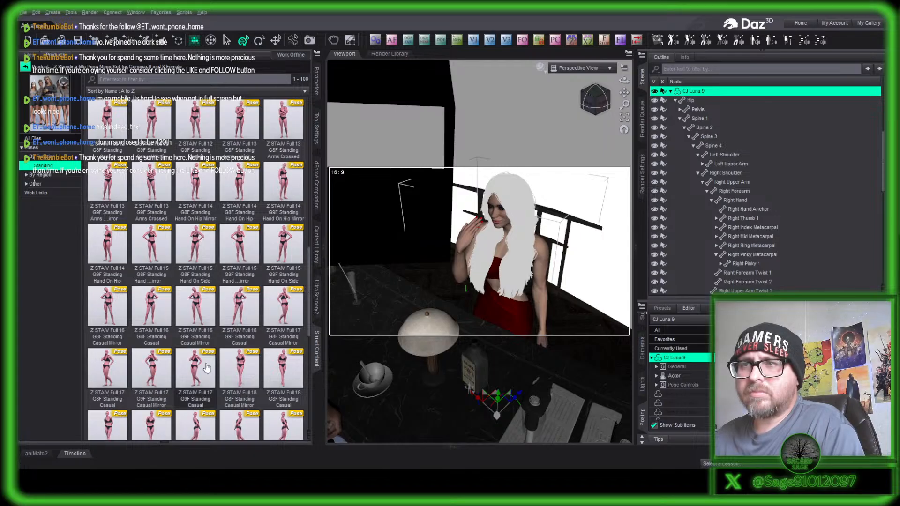
scroll(206, 367, down, 3)
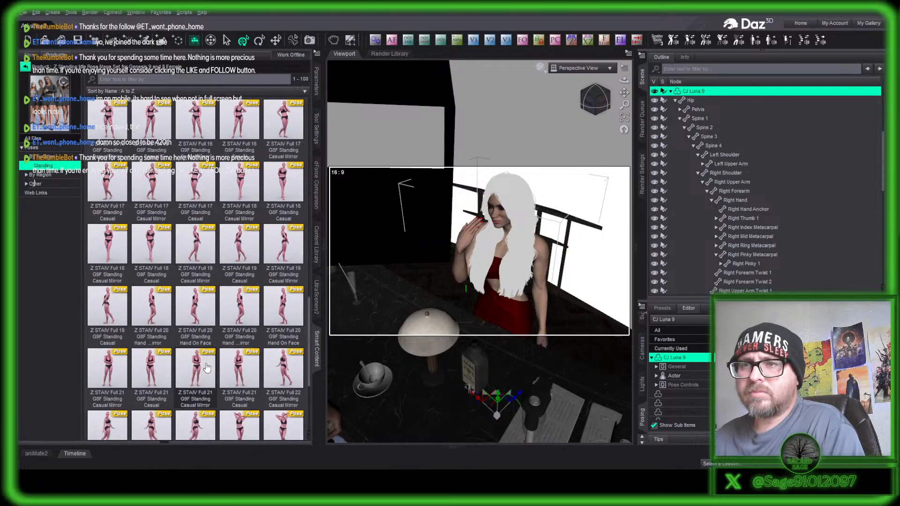
scroll(206, 368, down, 3)
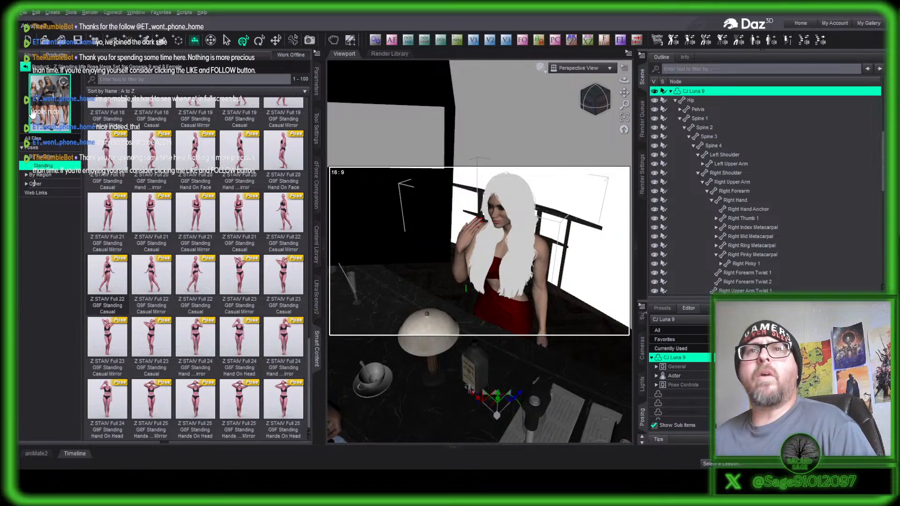
- Go back to the standing pose products and open the Z Magnetic Pose Set
click(25, 66)
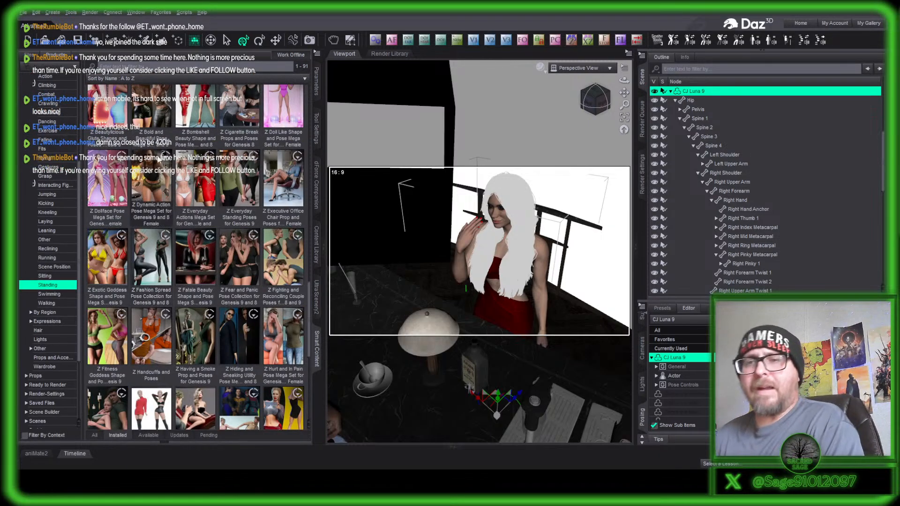
scroll(220, 262, down, 5)
double_click(151, 149)
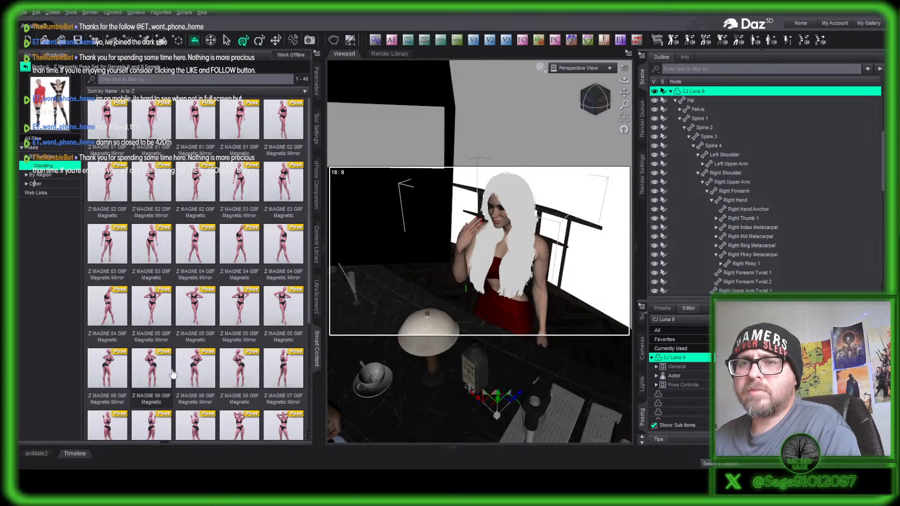
- Apply the Z MAGNE 06 G9F Magnetic pose to the woman
click(239, 372)
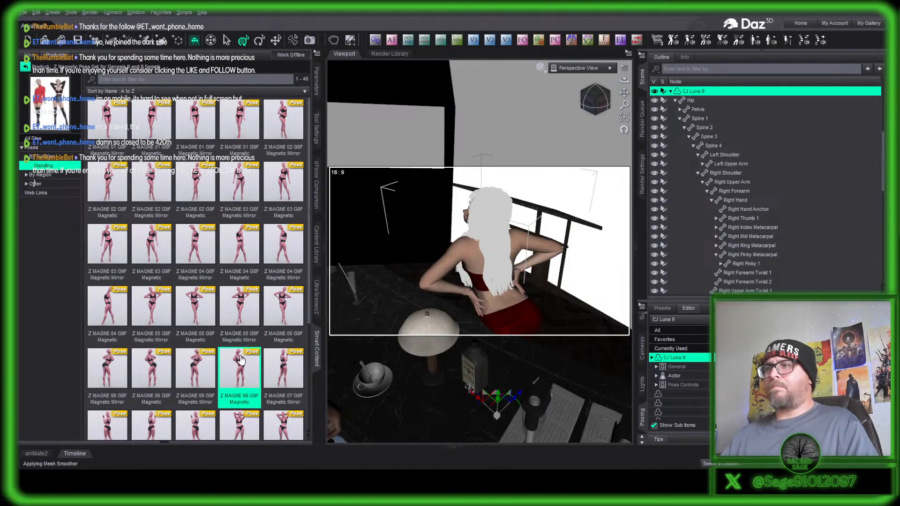
drag(604, 108, 585, 99)
scroll(606, 107, down, 4)
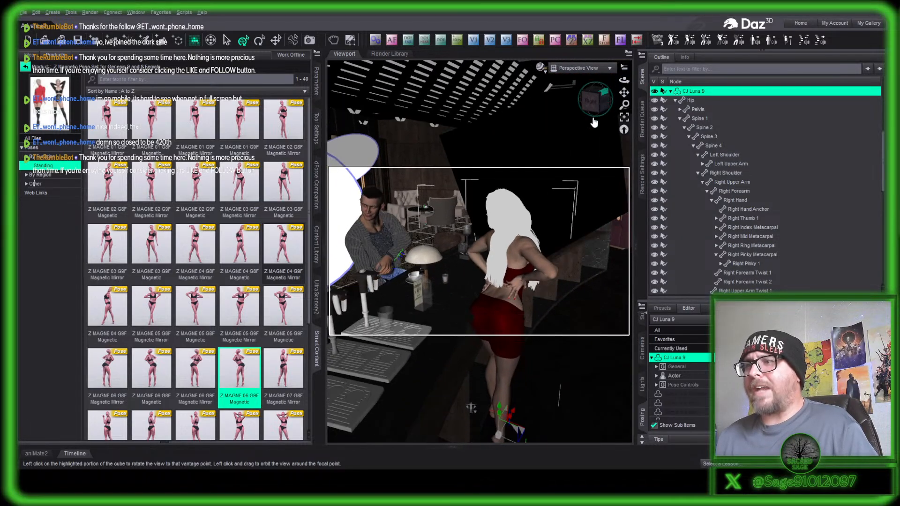
scroll(467, 209, down, 3)
- Turn the woman around her vertical axis and slide her right along the bar
click(259, 41)
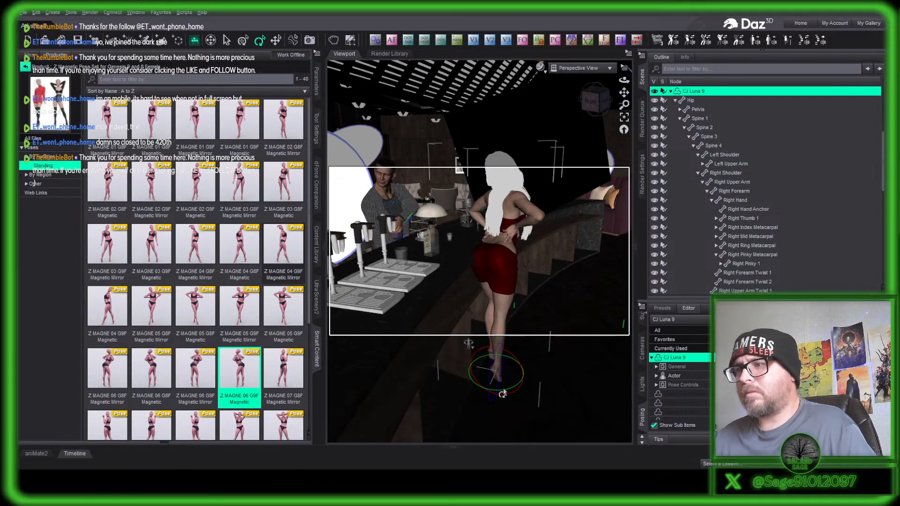
drag(527, 394, 539, 397)
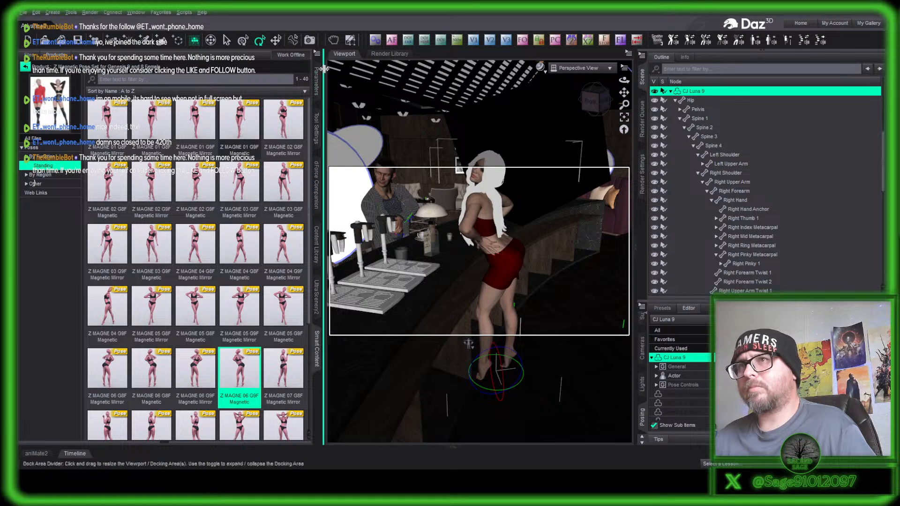
click(275, 41)
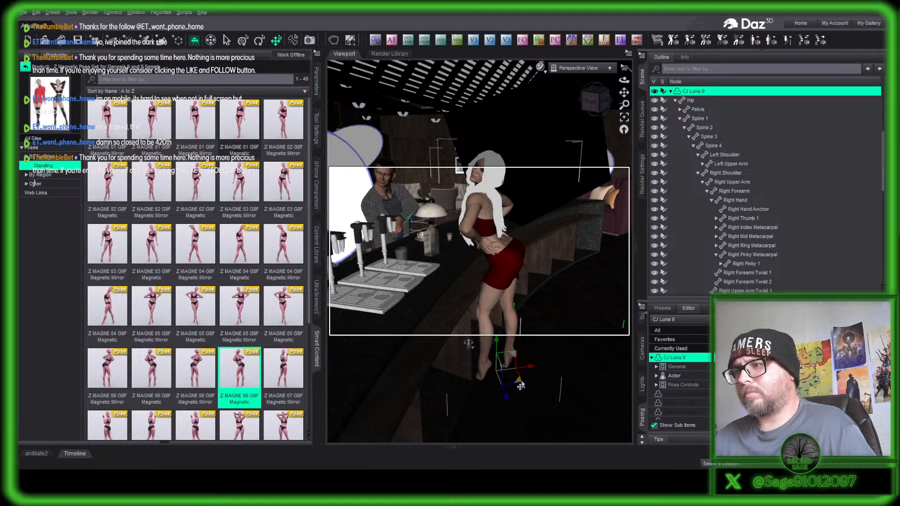
drag(519, 386, 546, 389)
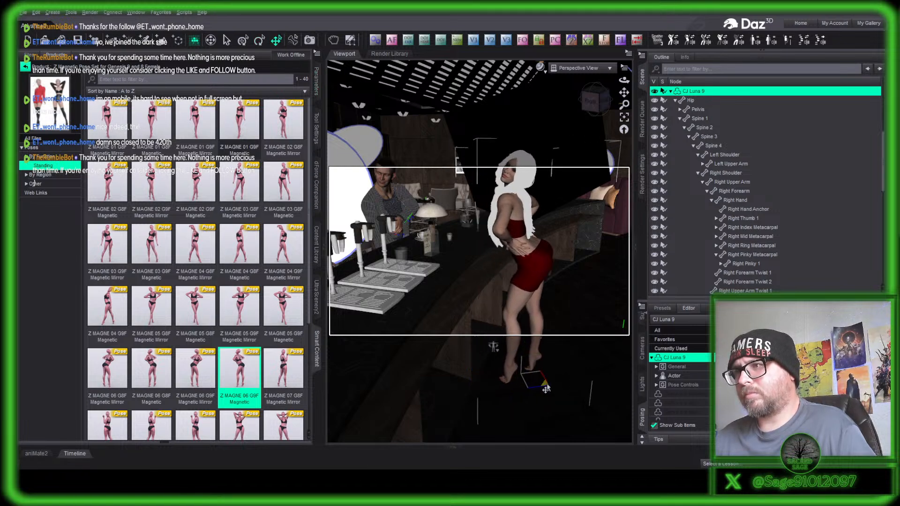
- Slide the alcohol bottle and the small lamp right along the counter
mouse_move(597, 97)
mouse_down()
mouse_move(701, 94)
mouse_move(580, 100)
mouse_up()
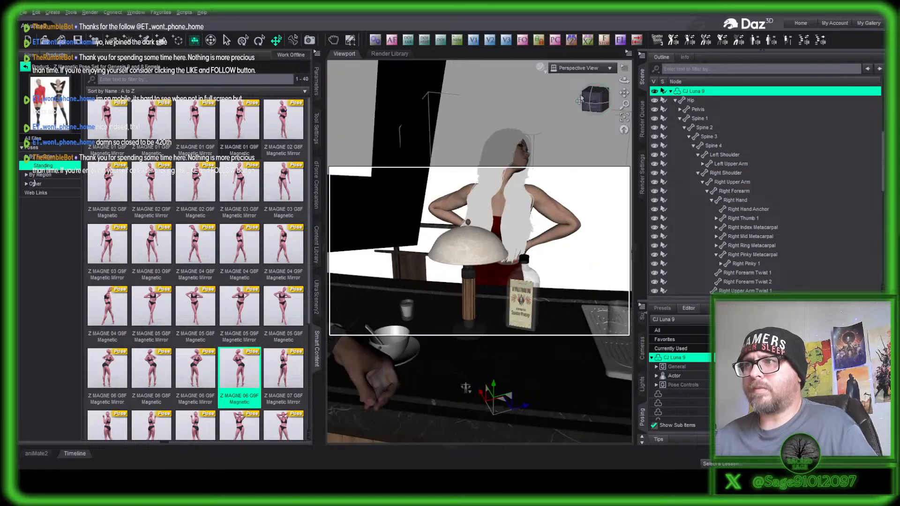
key(a)
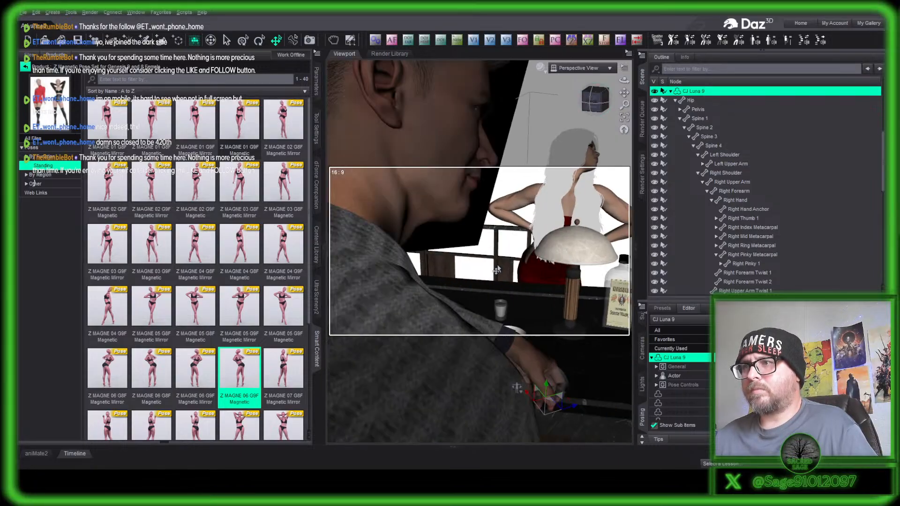
scroll(605, 208, down, 4)
drag(592, 97, 596, 108)
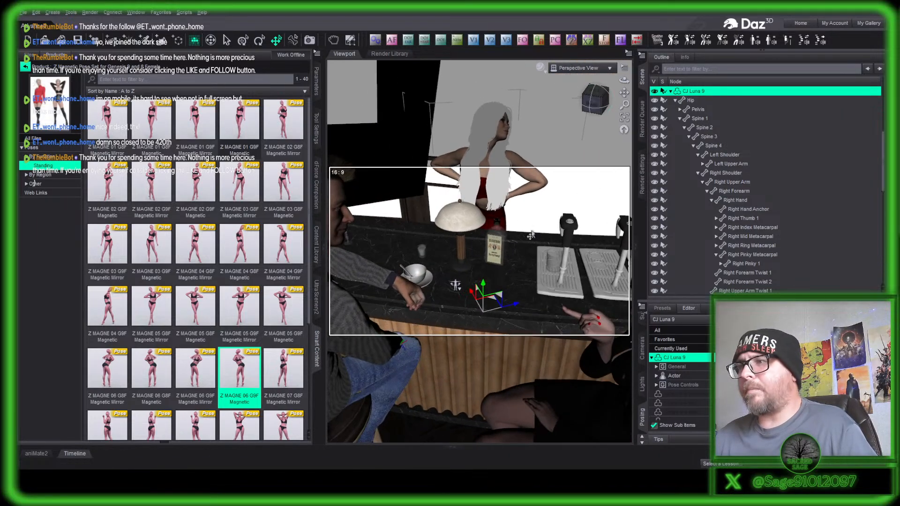
click(499, 257)
mouse_move(481, 257)
mouse_down()
mouse_move(466, 259)
mouse_move(489, 271)
mouse_up()
click(462, 258)
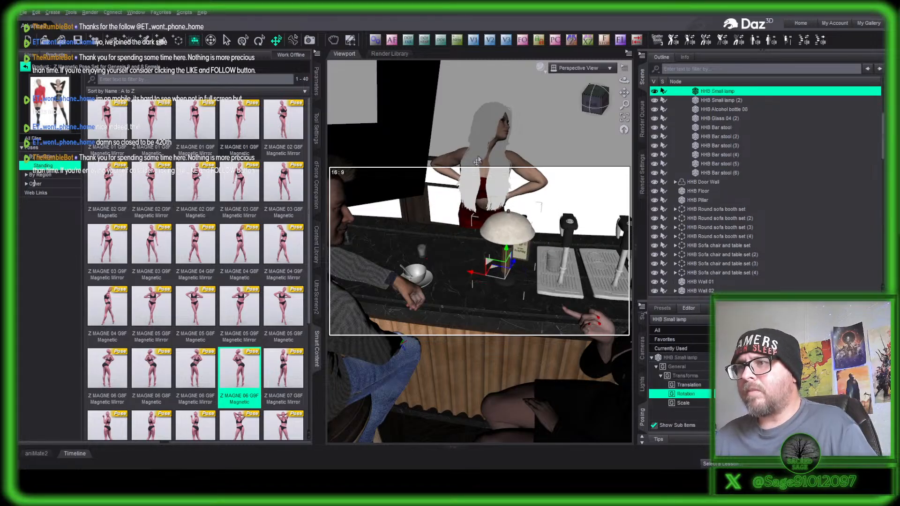
- Collapse HHB Bar set in Scene, select CJ Luna 9, and add Nathan 9 HD to the selection
scroll(501, 145, up, 5)
middle_drag(502, 115, 503, 117)
scroll(369, 225, up, 4)
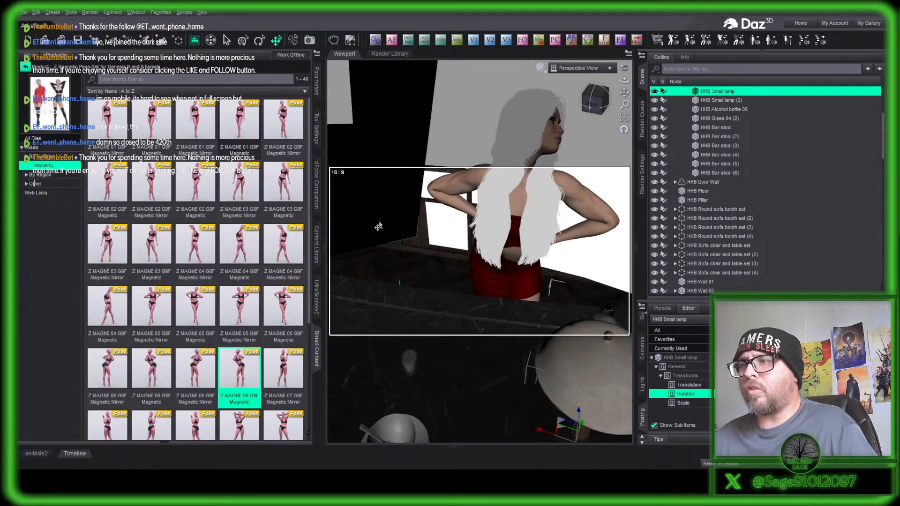
scroll(688, 155, up, 6)
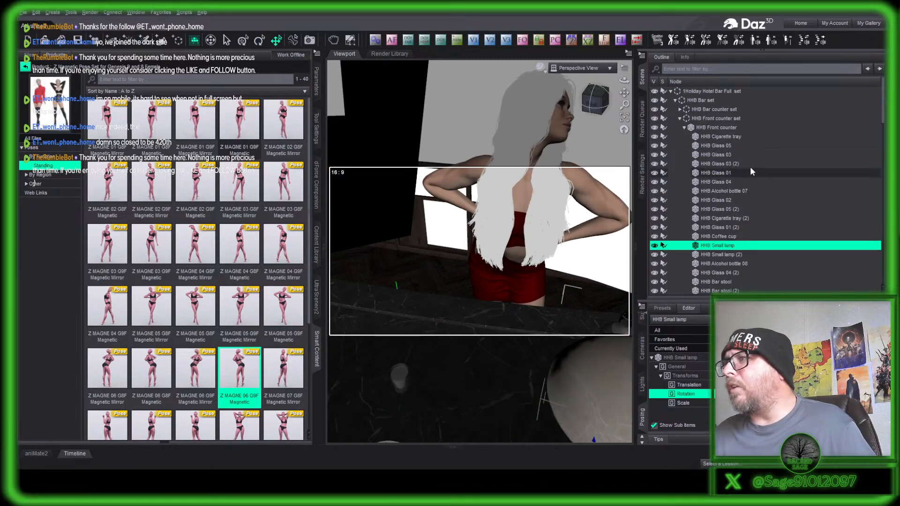
click(675, 100)
click(689, 245)
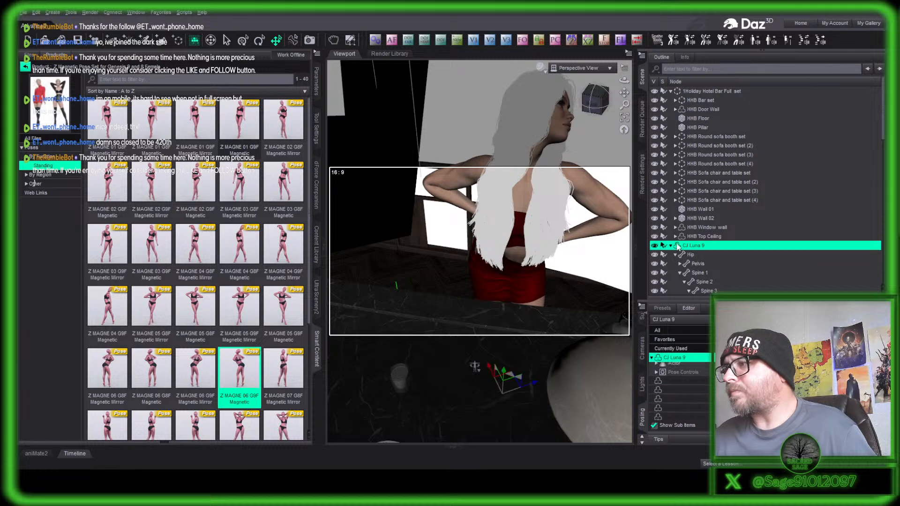
click(671, 245)
scroll(732, 244, down, 5)
scroll(733, 233, down, 1)
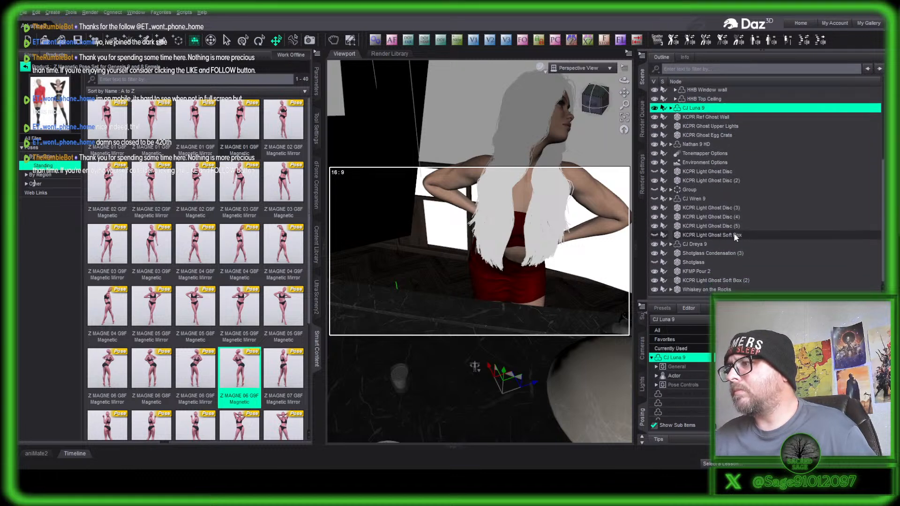
ctrl+click(700, 143)
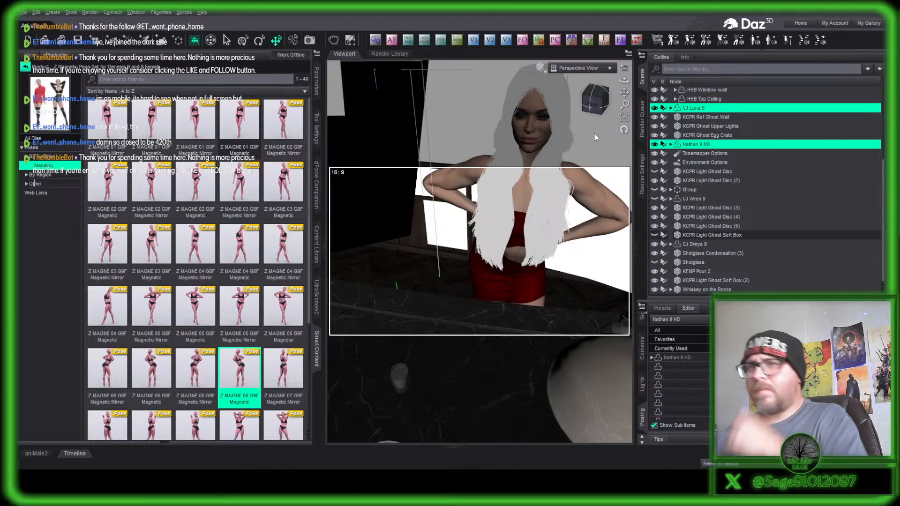
- Orbit to see the woman over the man's shoulder and select his Neck 2 bone
click(317, 84)
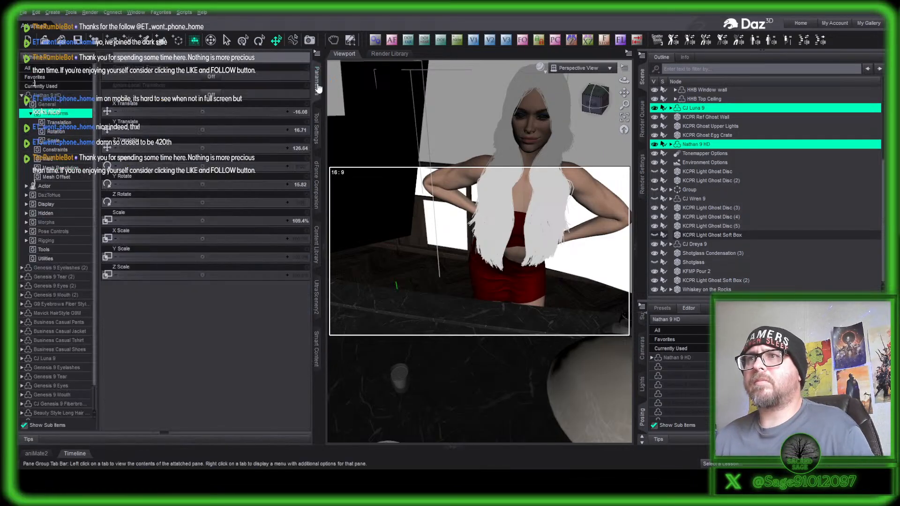
click(318, 85)
click(586, 101)
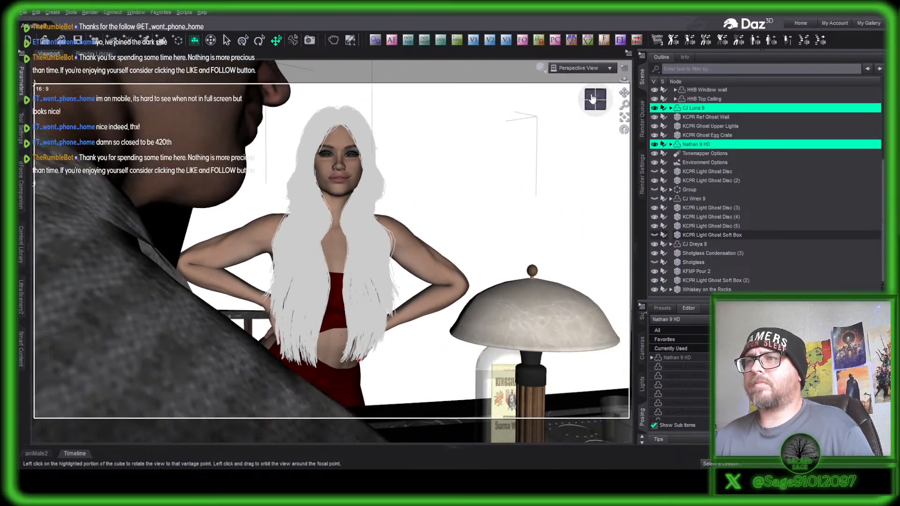
mouse_move(594, 100)
mouse_down()
mouse_move(608, 100)
mouse_move(581, 103)
mouse_up()
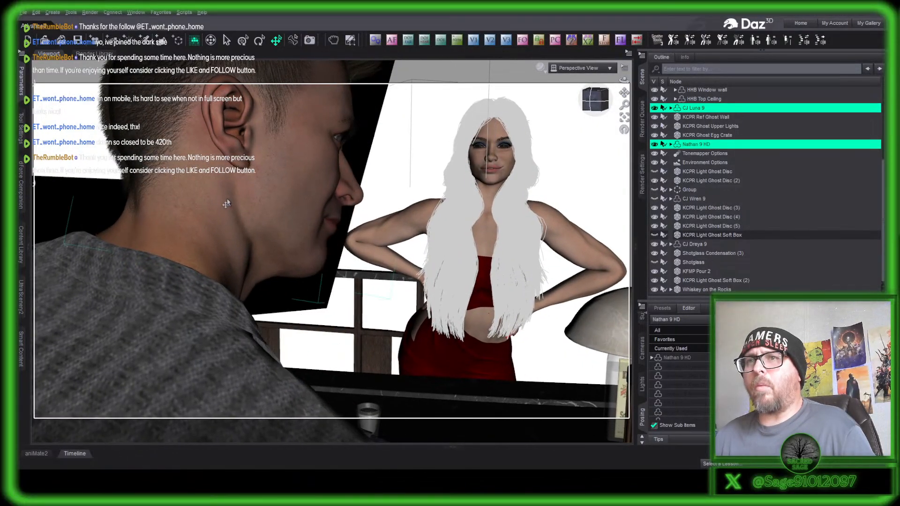
click(195, 227)
- Twist Nathan's Neck 2 to 19.58 to face the woman, then select CJ Luna 9
click(21, 80)
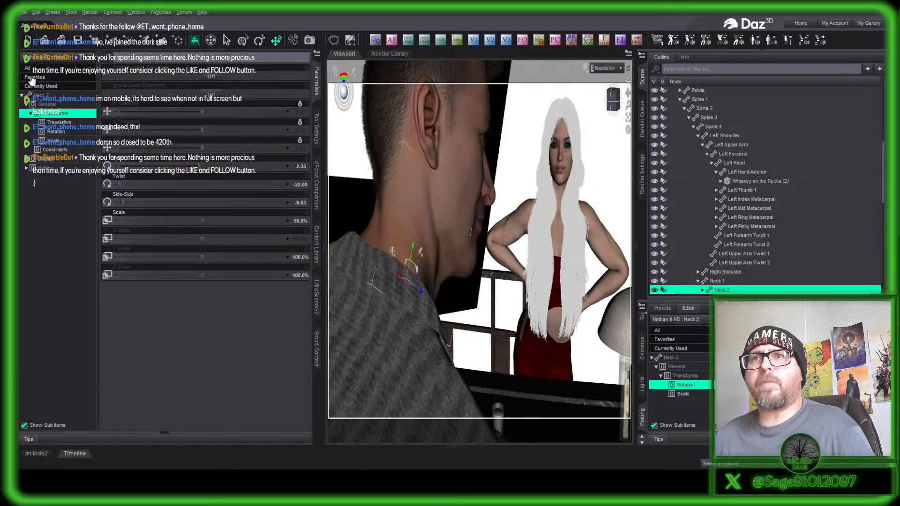
drag(120, 184, 276, 205)
drag(202, 165, 155, 163)
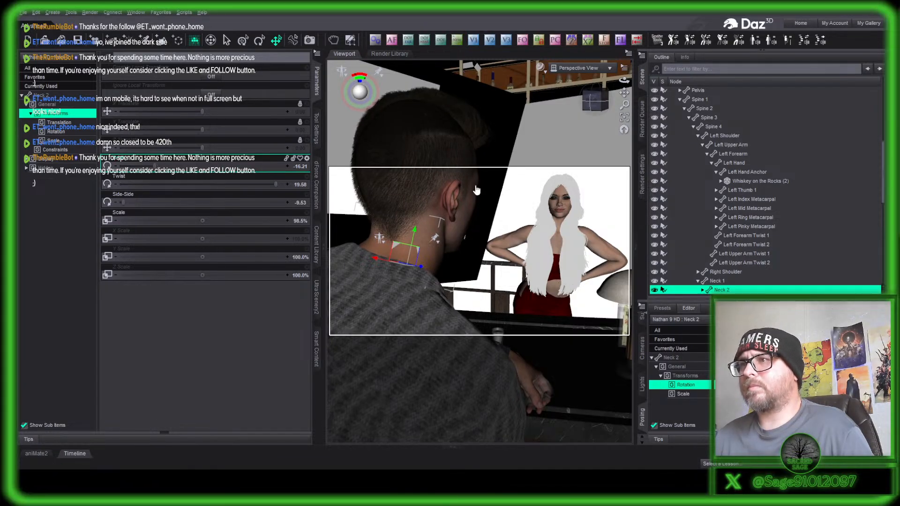
scroll(765, 196, down, 3)
scroll(765, 196, down, 9)
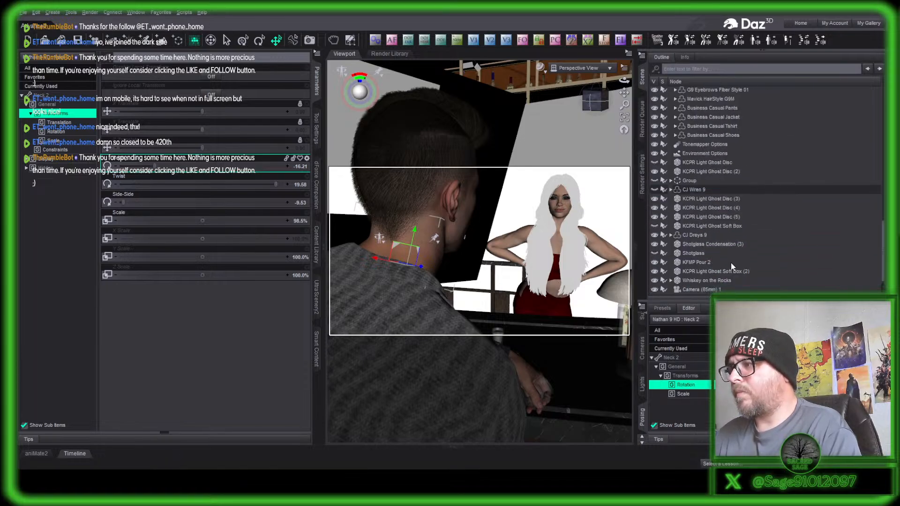
click(603, 244)
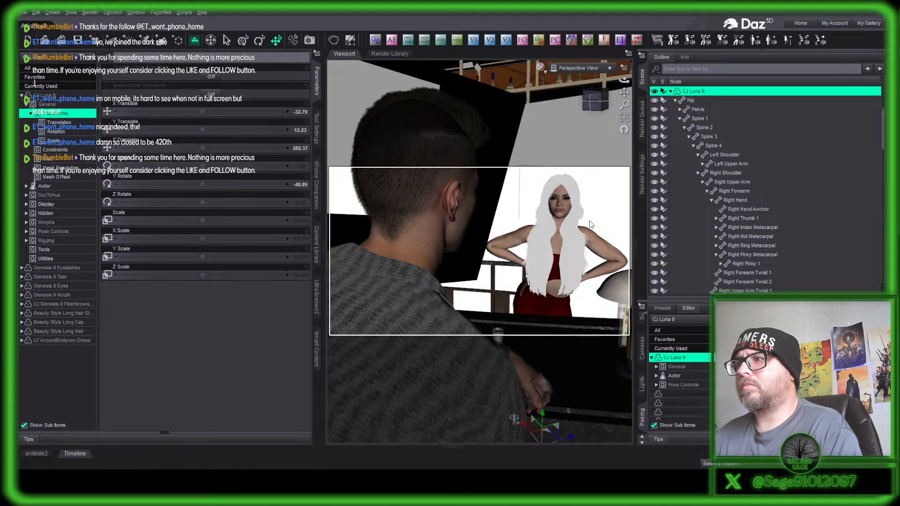
- Look through Camera (65mm) 1 and frame the selected woman
click(588, 201)
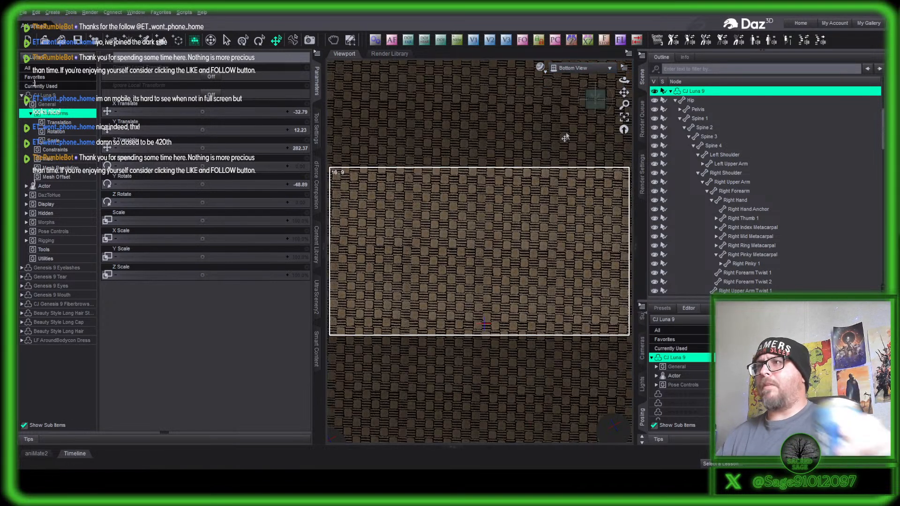
click(597, 144)
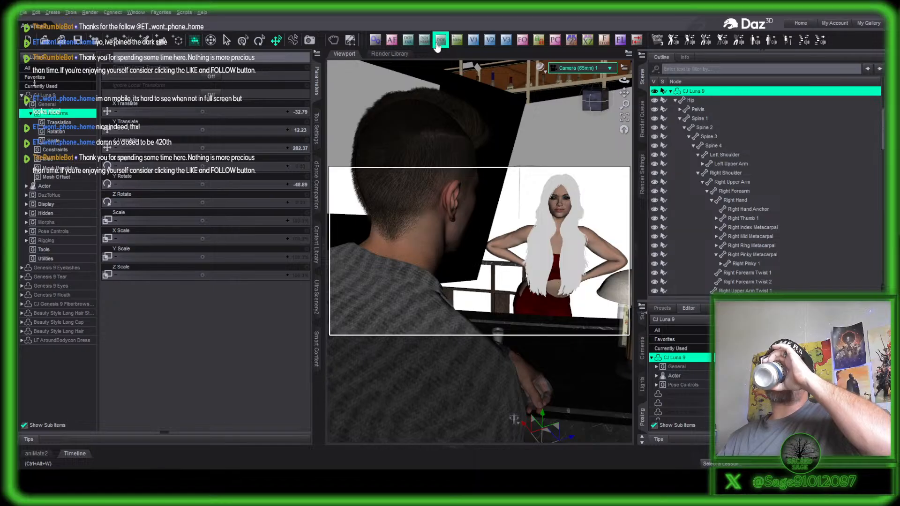
click(391, 41)
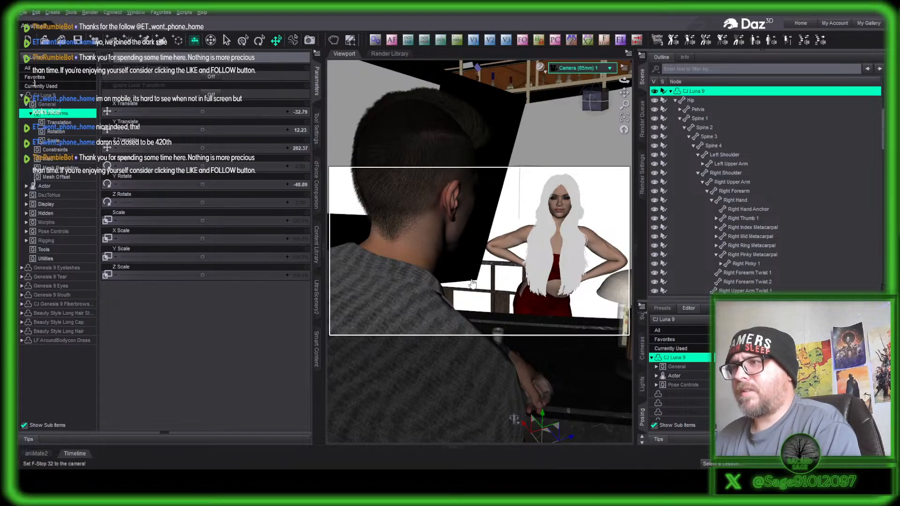
- Switch to Perspective View and turn it to face the woman head-on
click(611, 70)
click(609, 80)
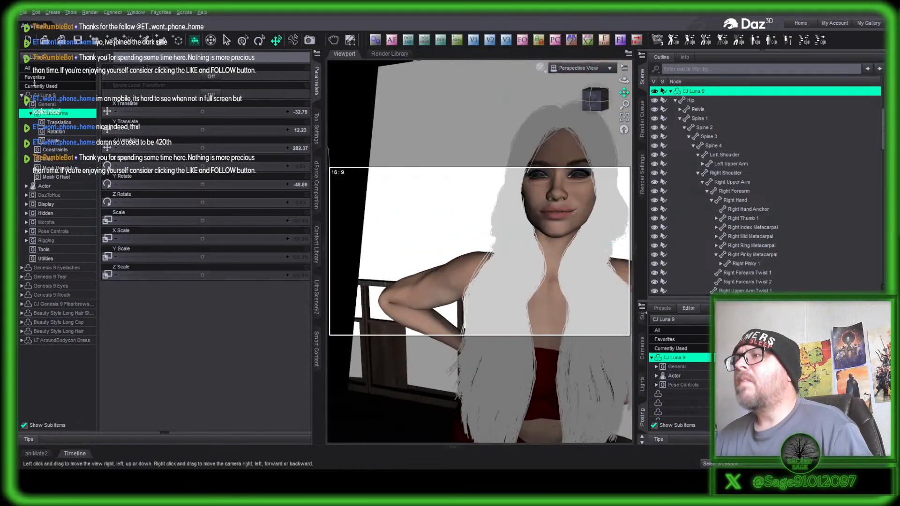
click(594, 100)
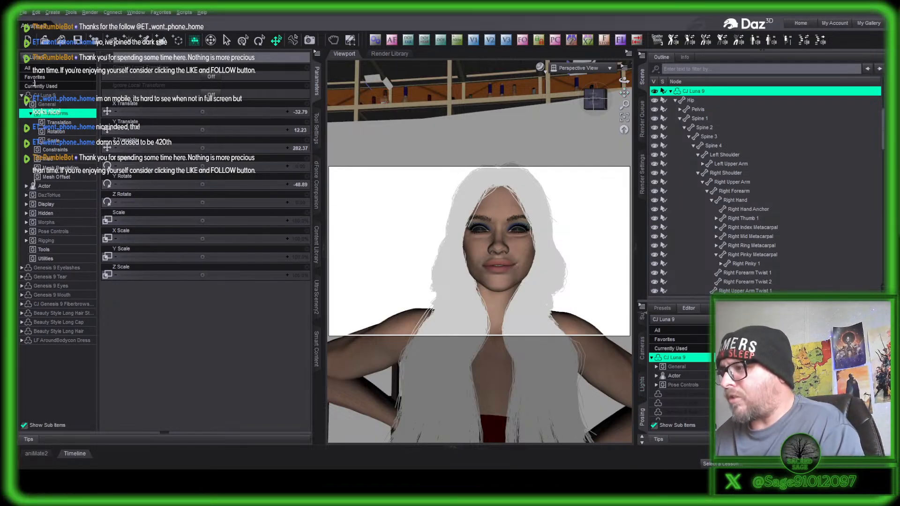
scroll(680, 371, down, 2)
scroll(679, 370, up, 3)
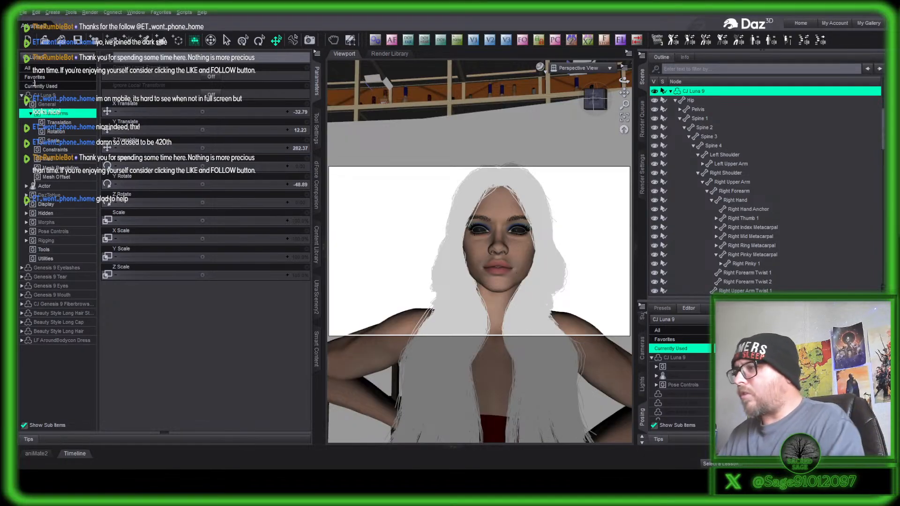
- Drag a Pose Controls eye slider to make the woman wink, then return to the scene camera
click(683, 385)
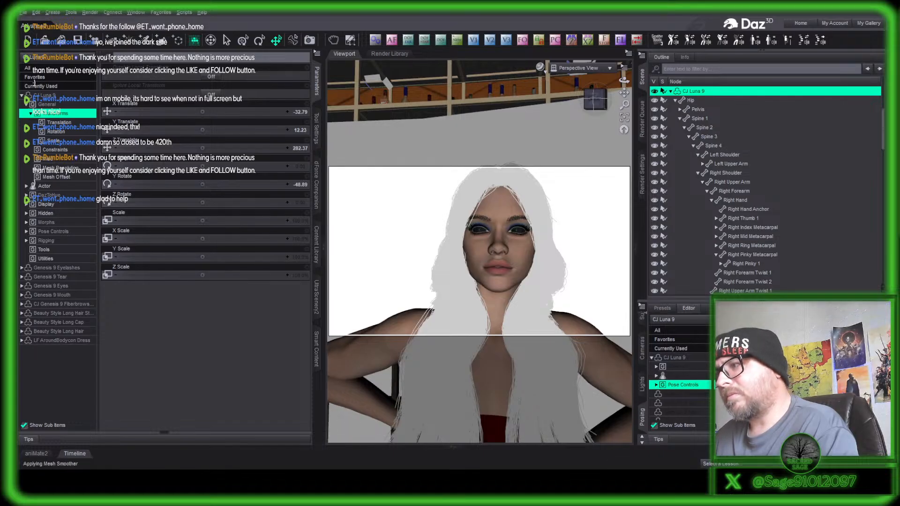
drag(797, 362, 629, 363)
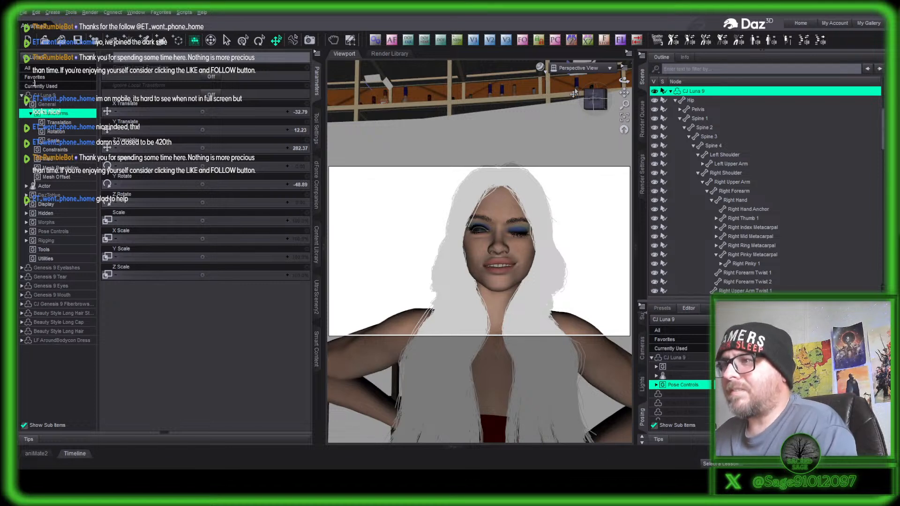
click(573, 70)
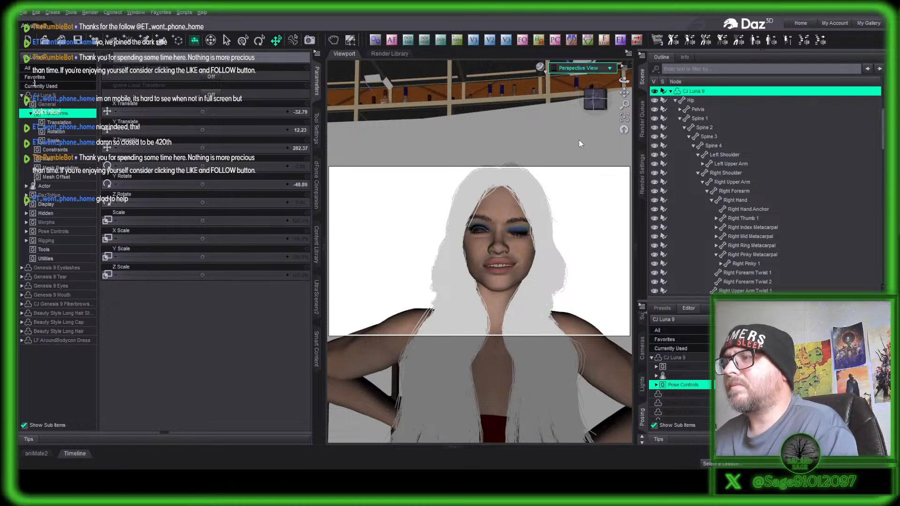
click(579, 140)
- Hide the Parameters pane so the 65mm camera view of CJ Luna 9 gets more room
click(317, 94)
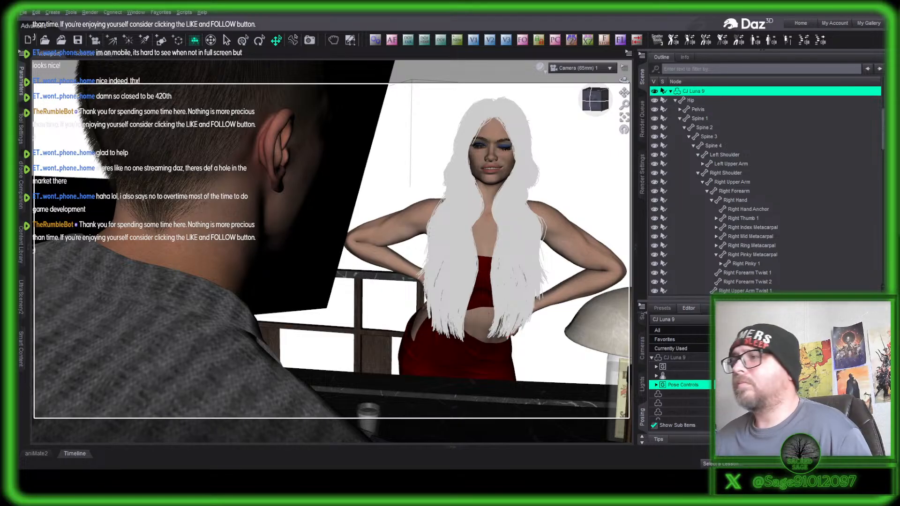
- Switch the viewport to Perspective View and delete the 65mm scene camera
click(585, 81)
click(584, 70)
click(583, 80)
scroll(745, 203, down, 15)
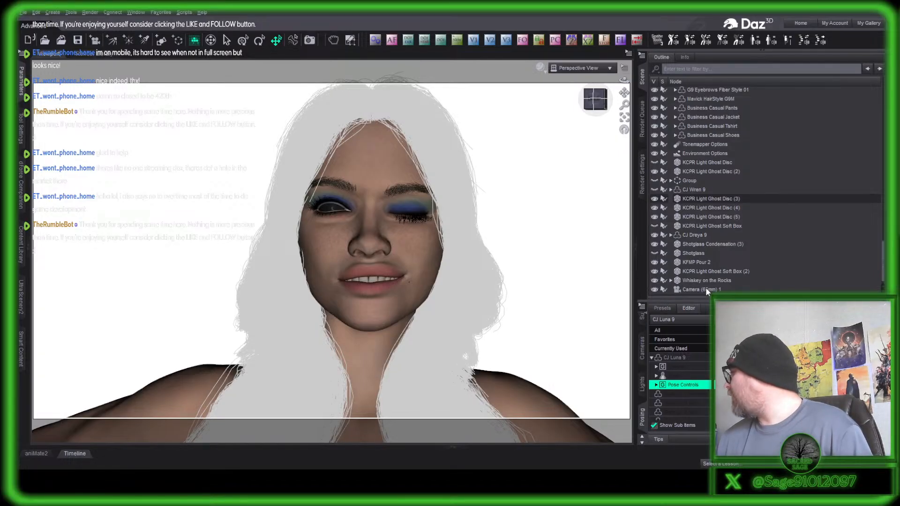
click(705, 289)
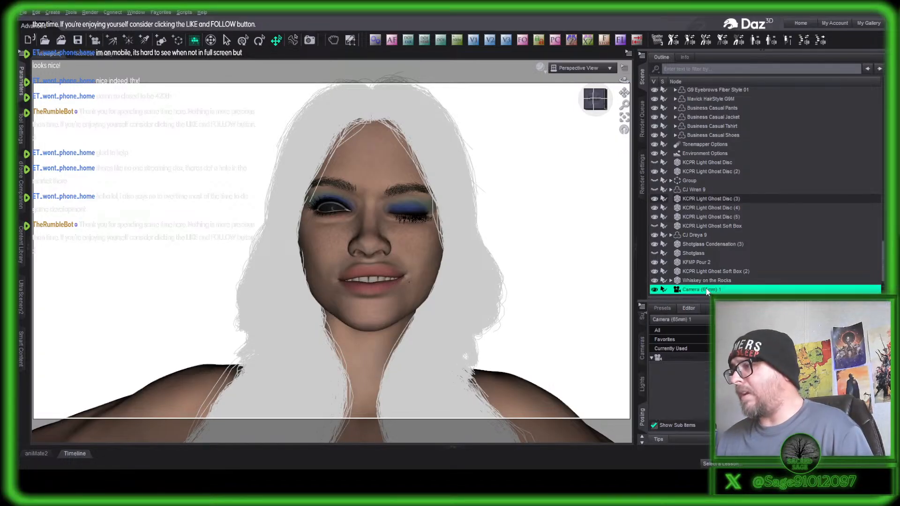
key(Delete)
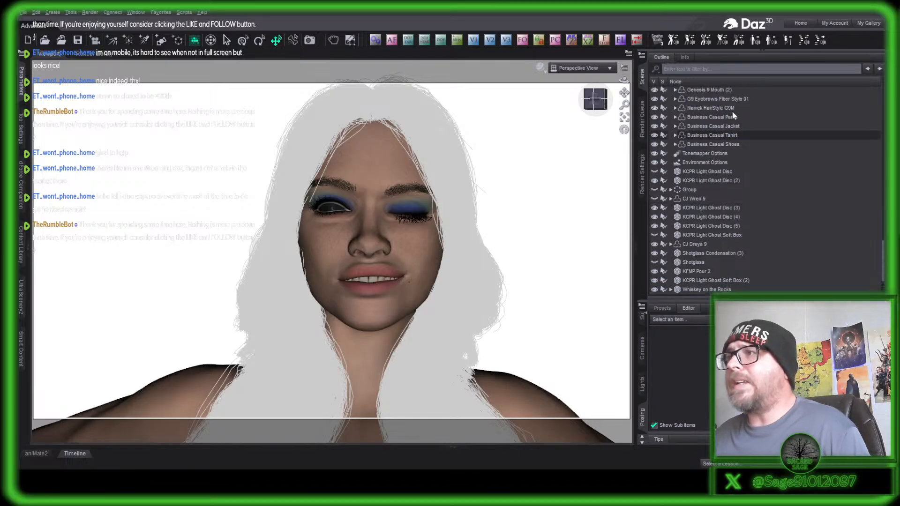
mouse_move(596, 102)
mouse_down()
mouse_move(609, 98)
mouse_move(597, 97)
mouse_up()
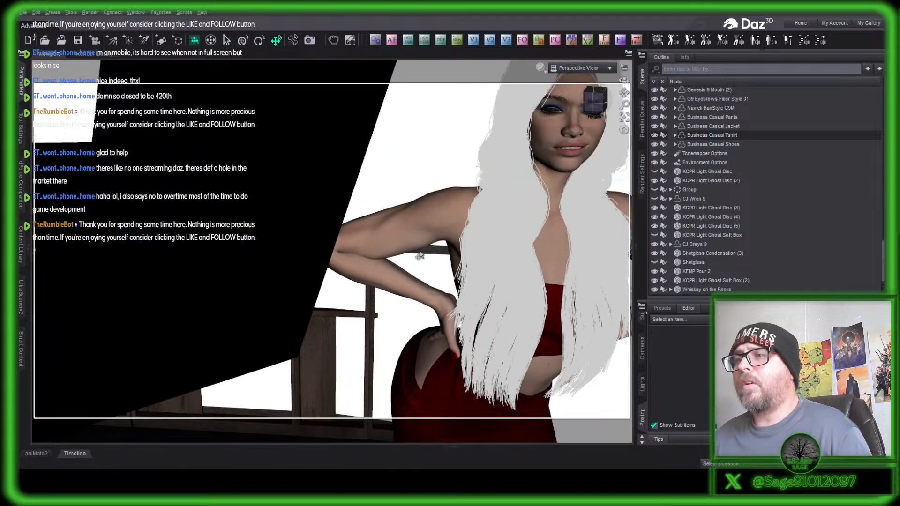
- Rotate the right upper arm: twist down to 7.40 and bend to -29.29
click(402, 244)
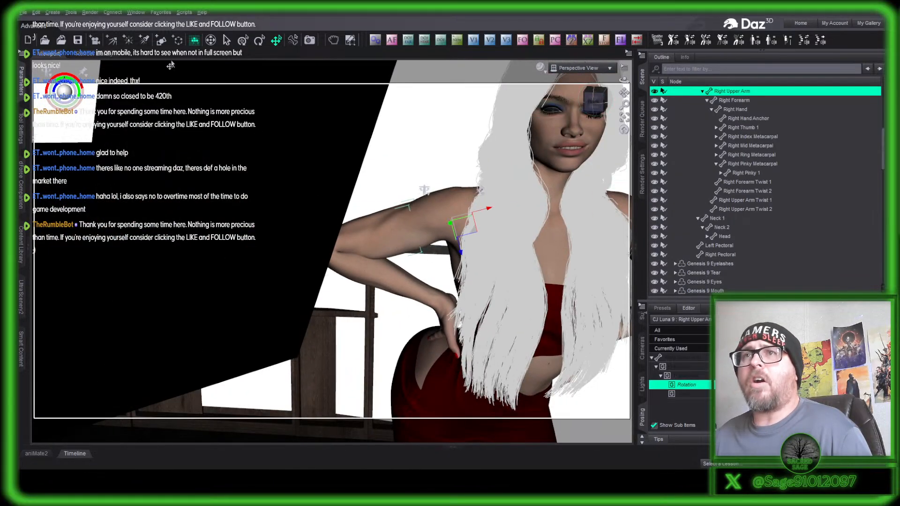
click(260, 41)
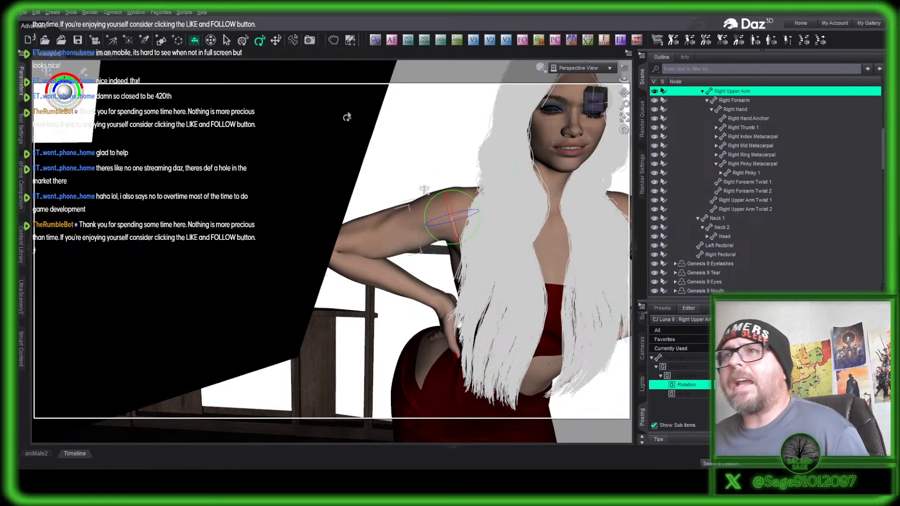
click(22, 83)
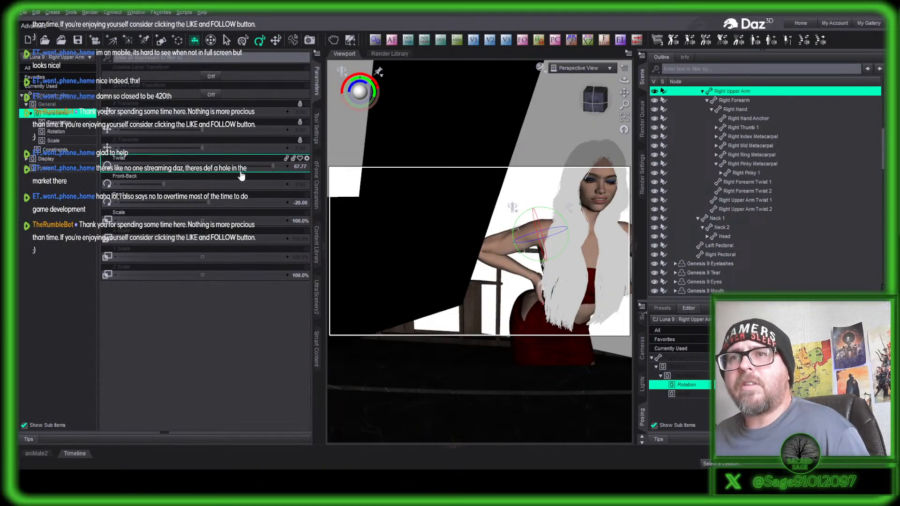
drag(274, 164, 234, 164)
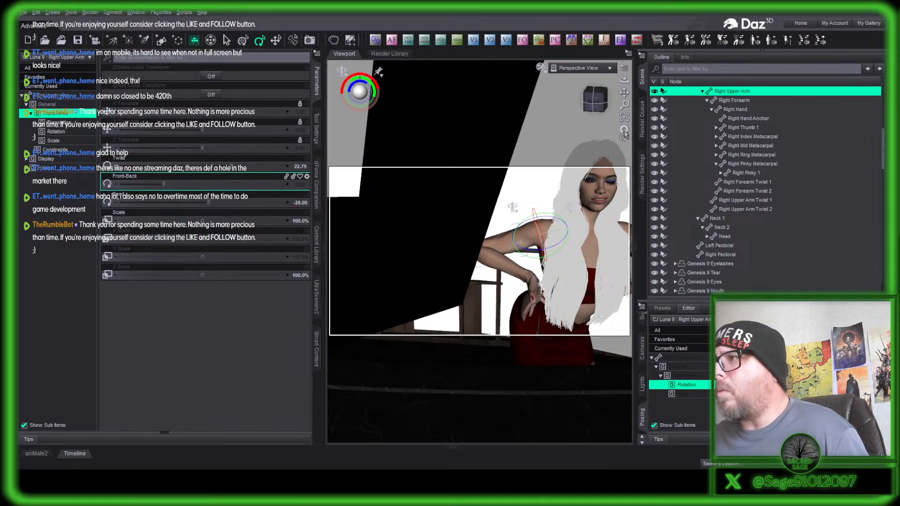
scroll(592, 107, up, 3)
mouse_move(592, 107)
mouse_down()
mouse_move(574, 103)
mouse_move(590, 101)
mouse_up()
drag(231, 167, 212, 168)
drag(206, 203, 250, 184)
- Twist the right forearm to -45.63, bend the right hand to 38.68, and zero its twist
click(485, 243)
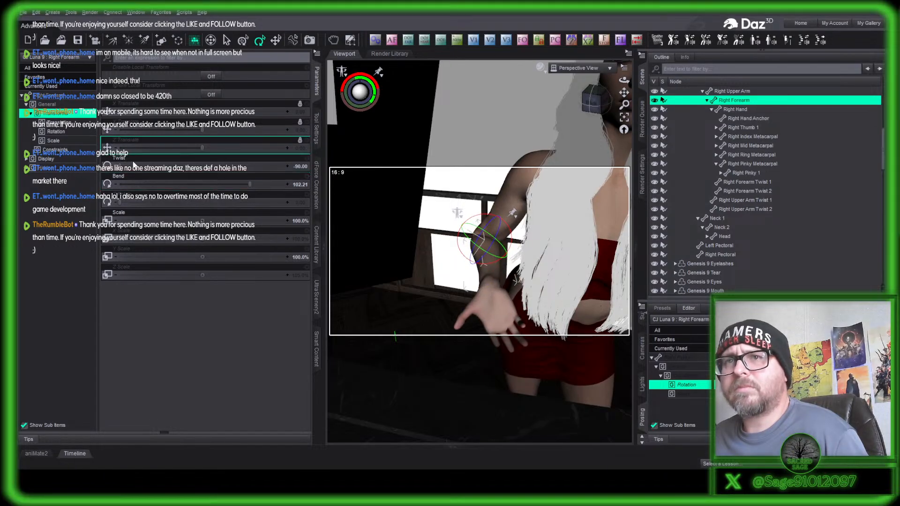
drag(120, 166, 162, 167)
click(489, 311)
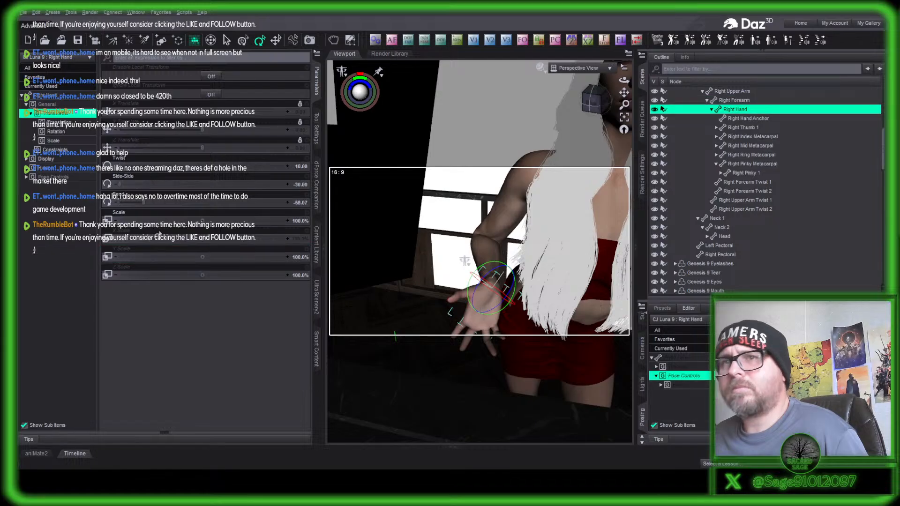
drag(140, 200, 246, 202)
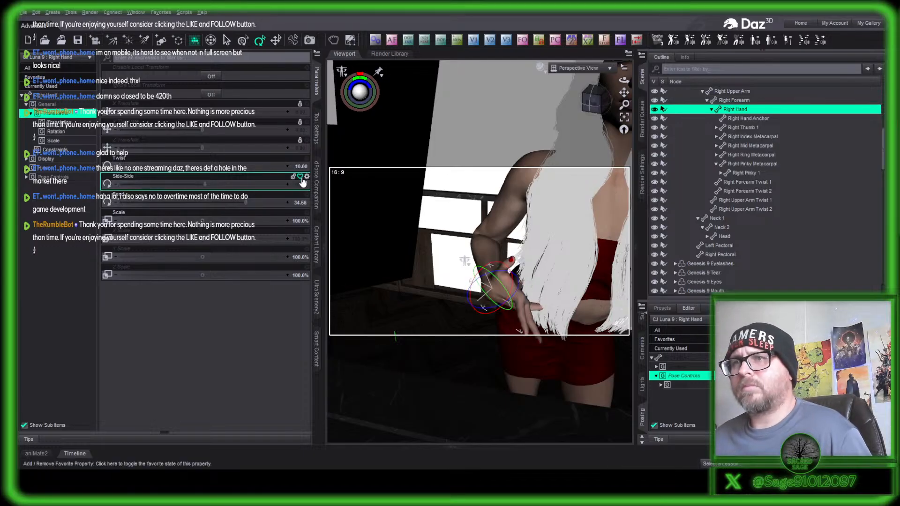
alt+click(308, 164)
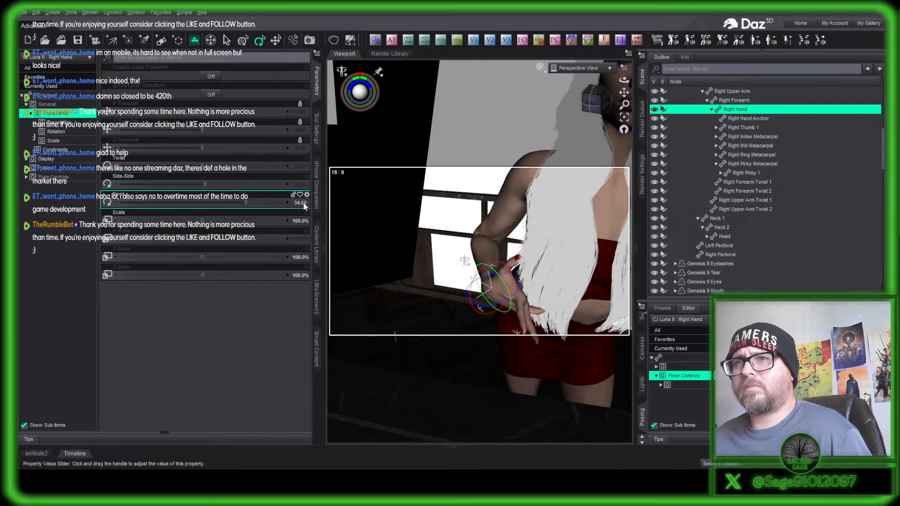
- Adjust the right forearm to a -55.91 twist and 89.44 bend
click(486, 245)
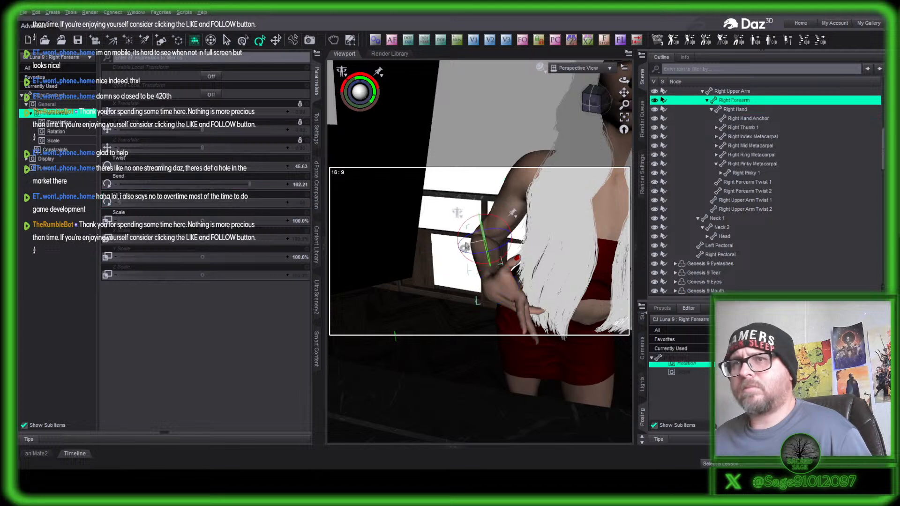
drag(163, 166, 152, 166)
mouse_move(249, 184)
mouse_down()
mouse_move(239, 183)
mouse_move(261, 181)
mouse_up()
- Twist the right shoulder to 9.40 and the right upper arm to -9.90
click(502, 207)
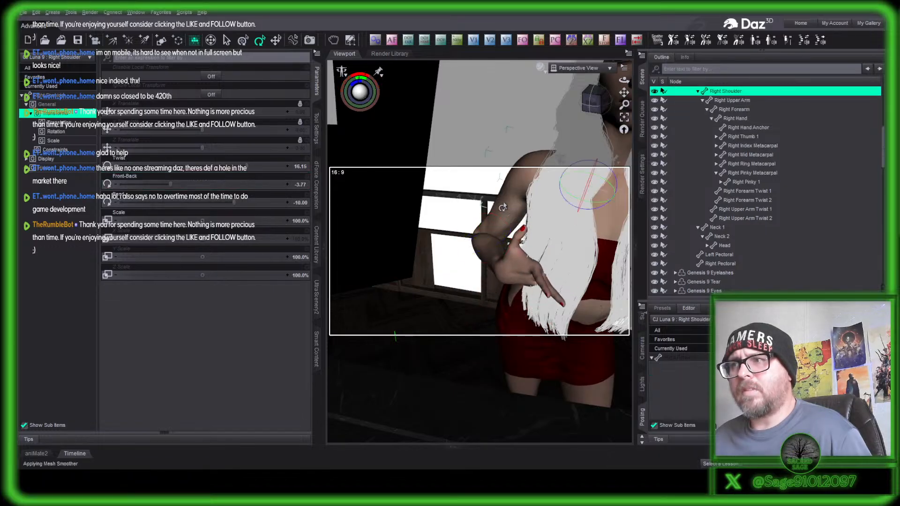
drag(239, 168, 195, 172)
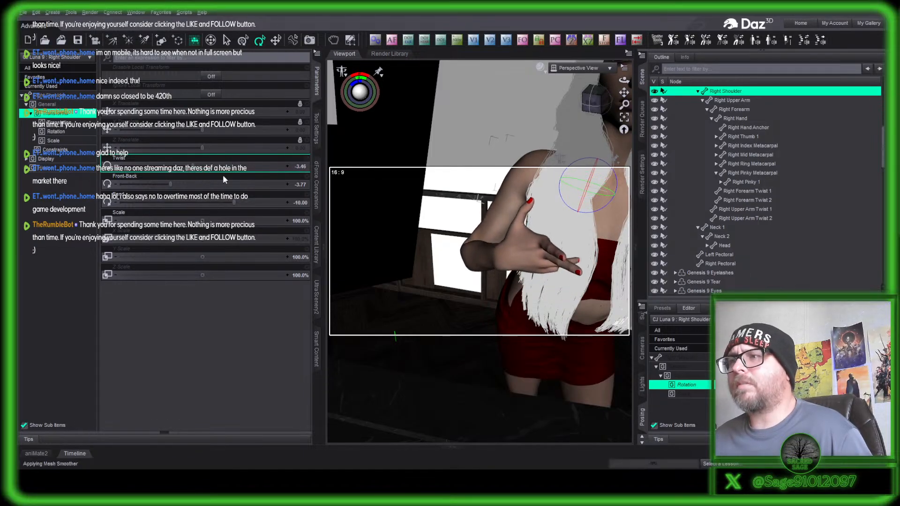
click(510, 225)
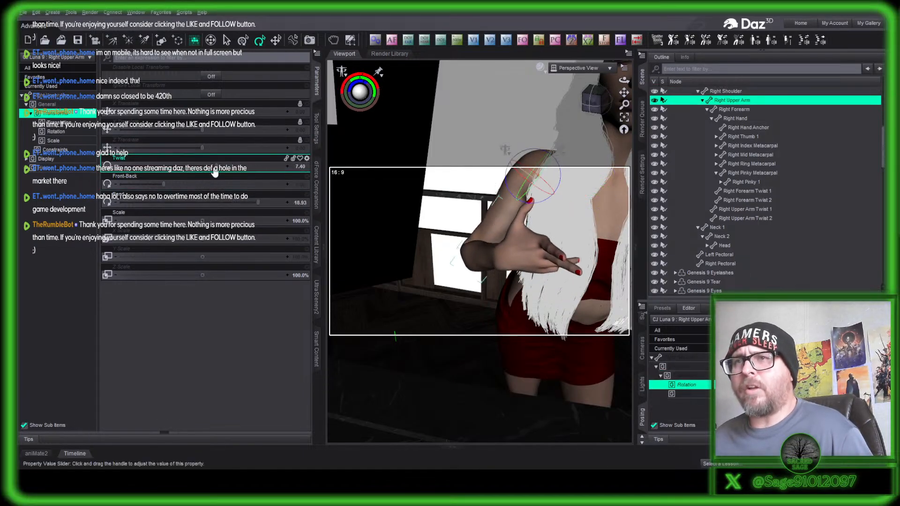
drag(213, 167, 200, 165)
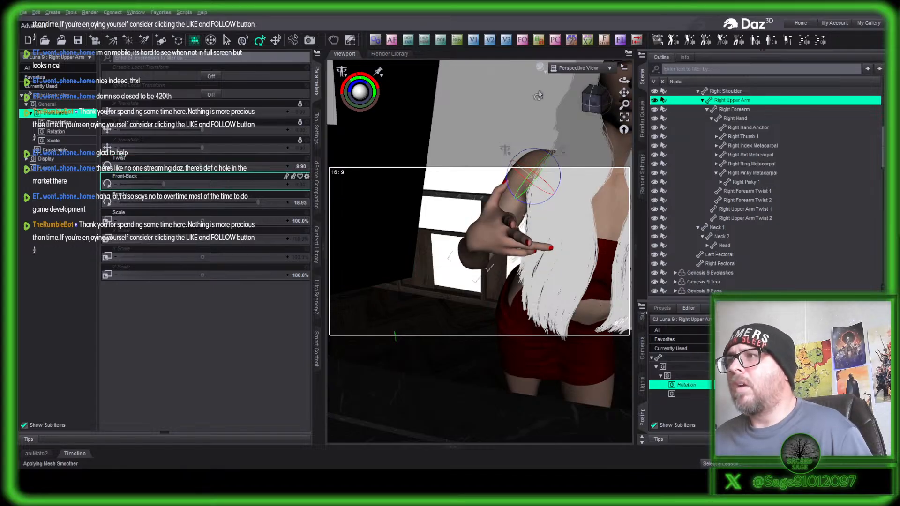
- Bend the right hand back at the wrist to -16.95, orbiting to inspect it
click(593, 101)
drag(593, 102, 653, 93)
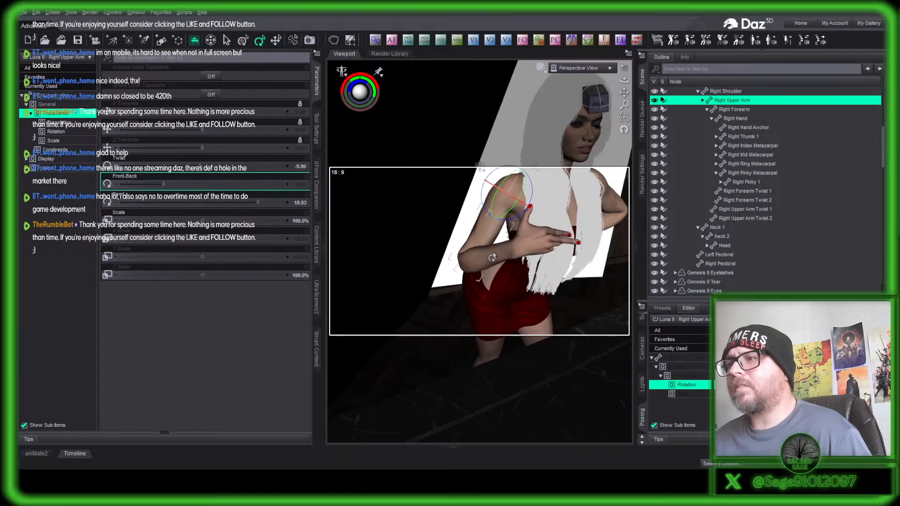
click(534, 248)
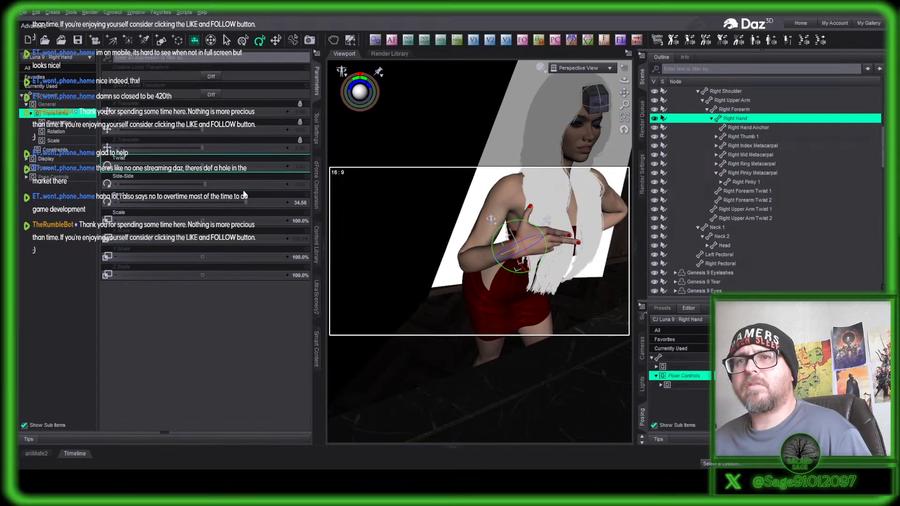
drag(245, 202, 187, 196)
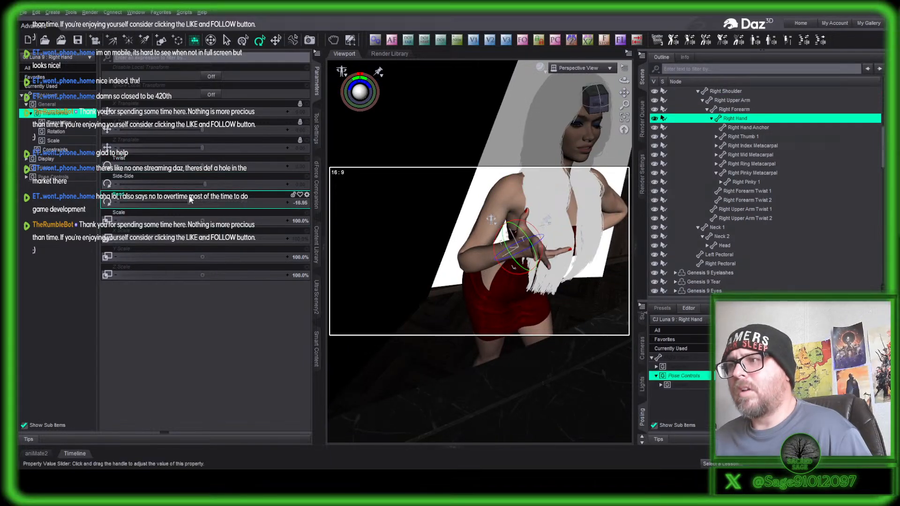
drag(595, 99, 523, 92)
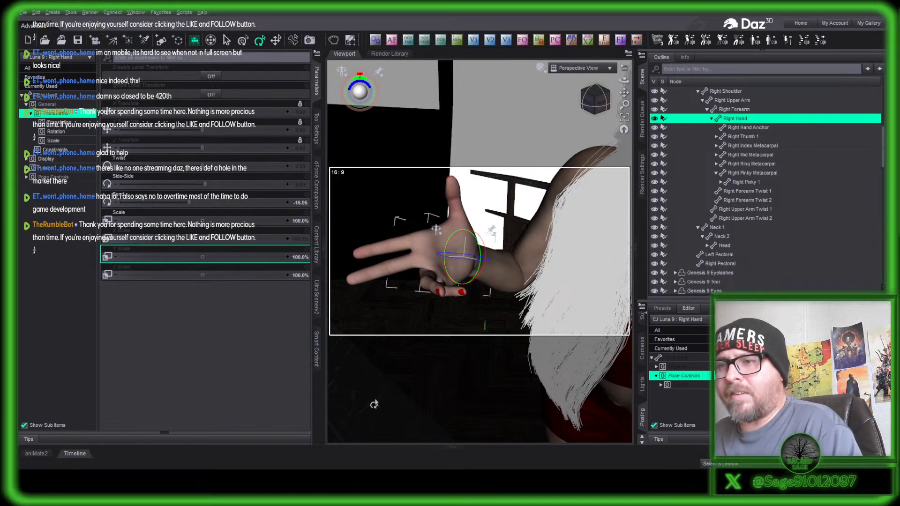
- Filter Smart Content for 'hand' and apply DT Handful Right Hand 18 from DT Handful Poses for Genesis 9
click(317, 349)
click(25, 67)
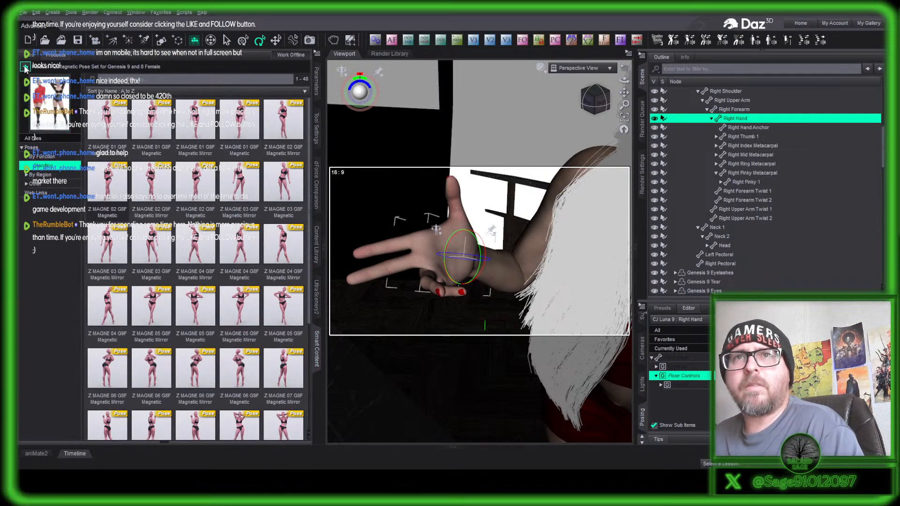
scroll(51, 168, up, 6)
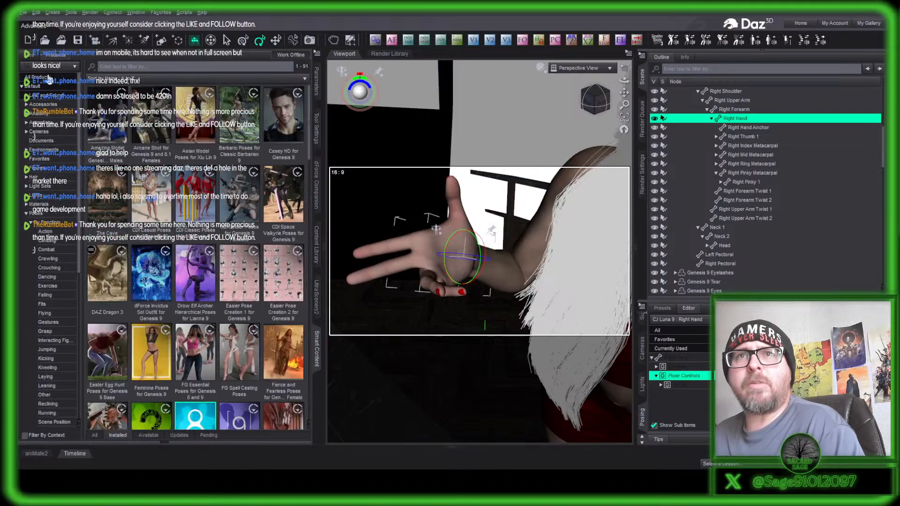
click(135, 68)
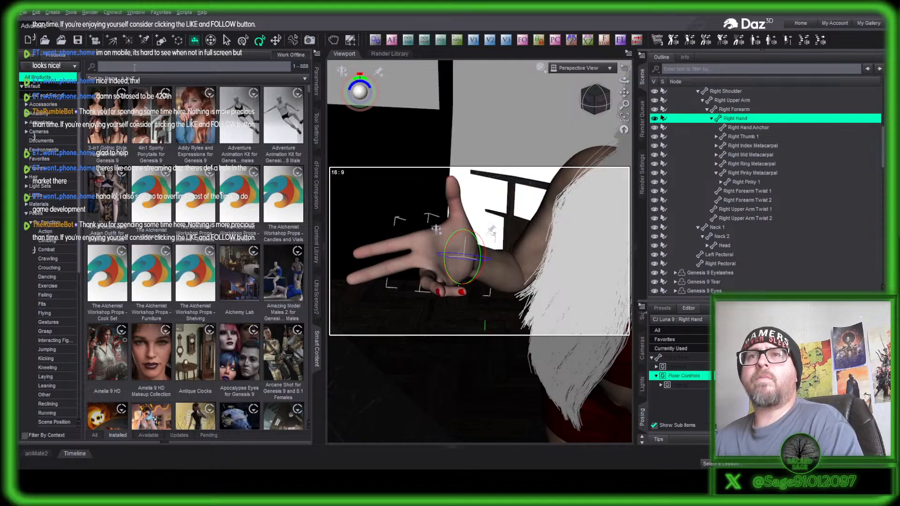
text(hand)
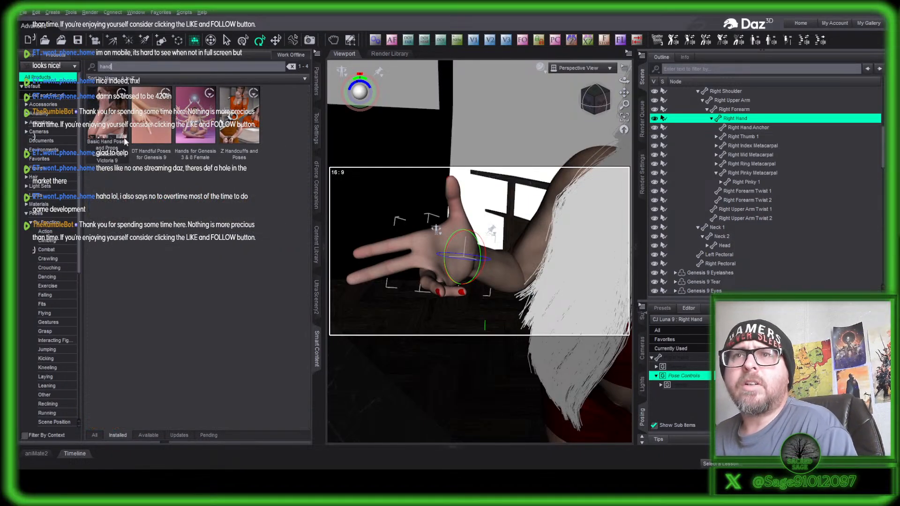
click(168, 123)
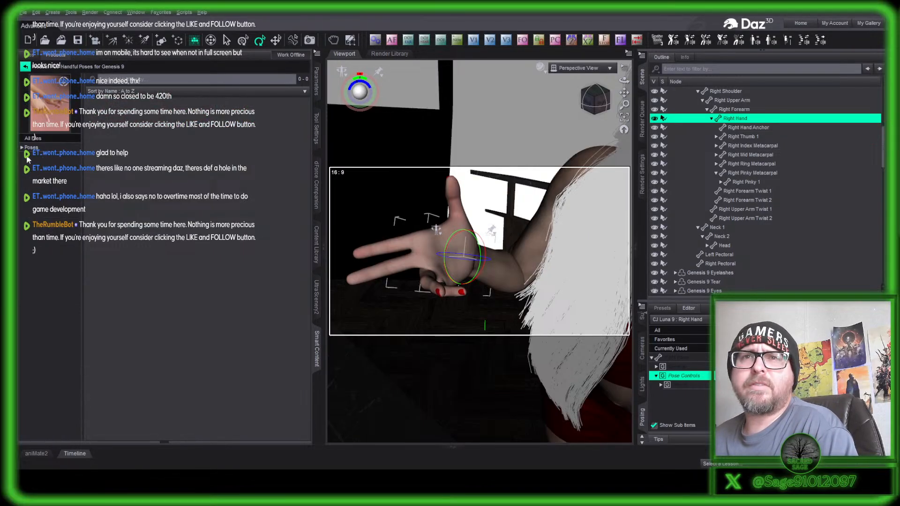
click(31, 147)
scroll(162, 262, down, 3)
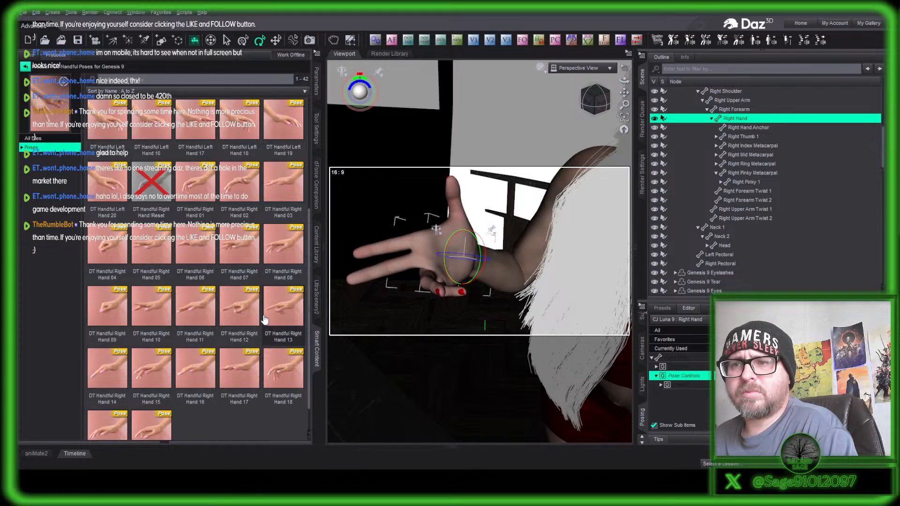
click(289, 355)
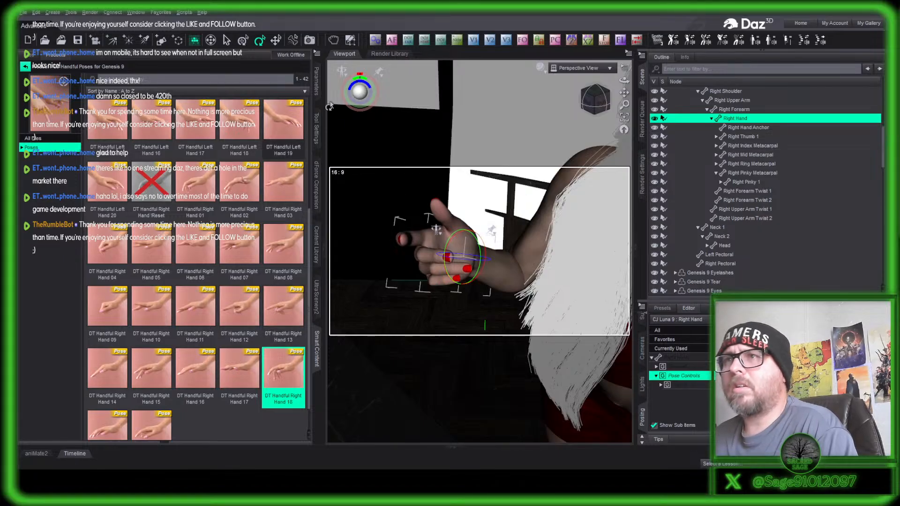
click(317, 80)
- Twist the right hand to -10, collapse the Parameters pane, and orbit around the arm
click(70, 96)
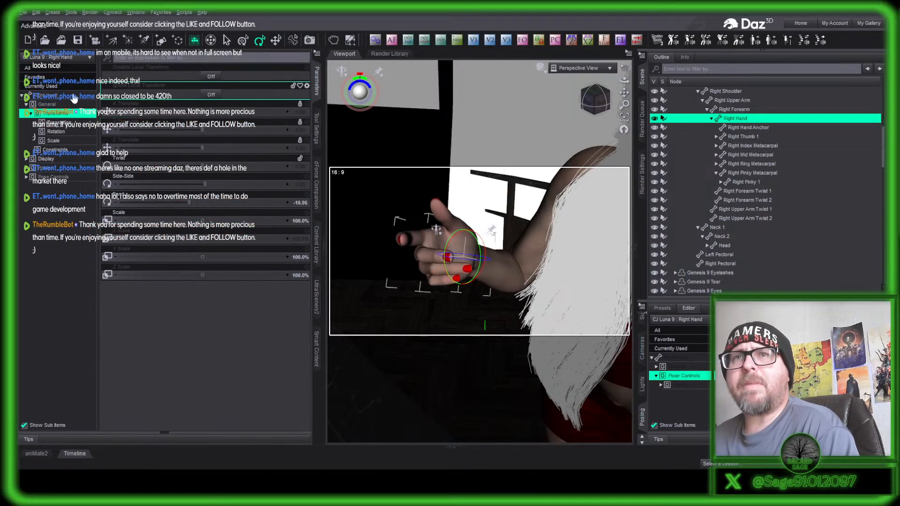
drag(217, 167, 27, 170)
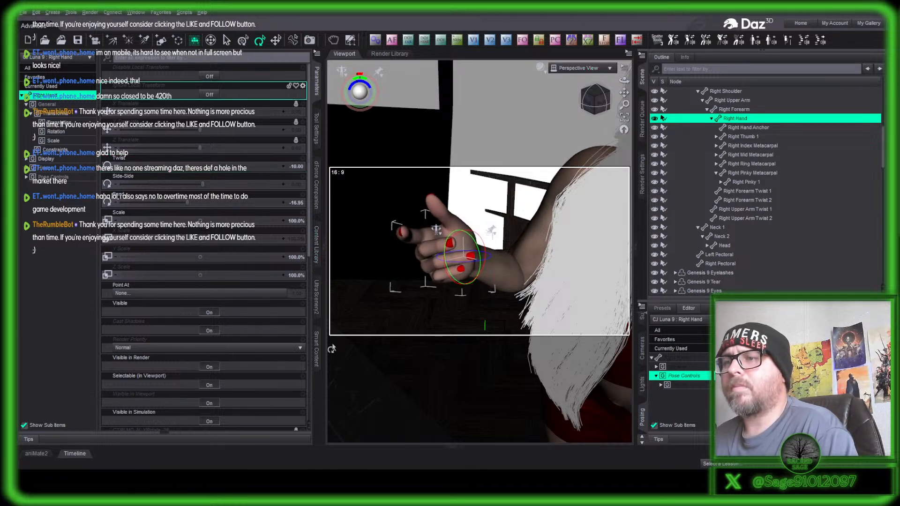
click(317, 81)
drag(596, 99, 623, 102)
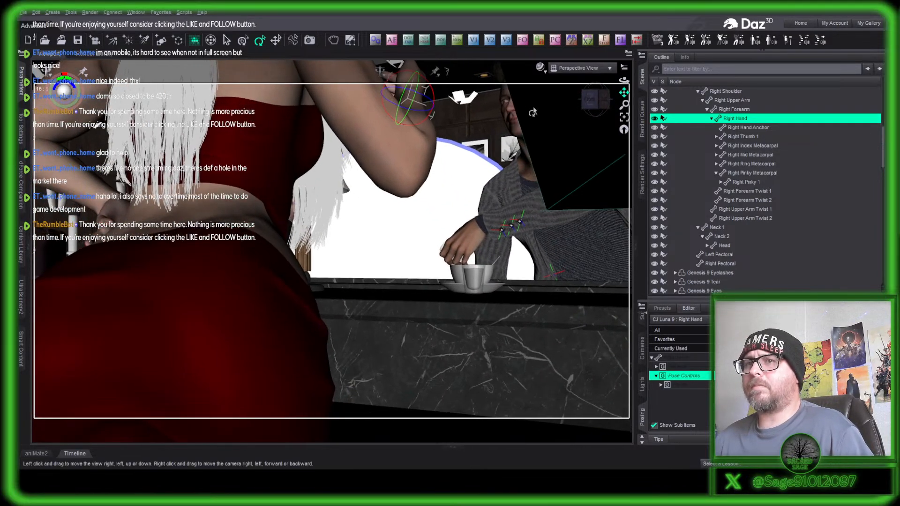
- Orbit and pan the view to frame CJ Luna 9's smiling face and raised right hand
alt+drag(464, 116, 486, 113)
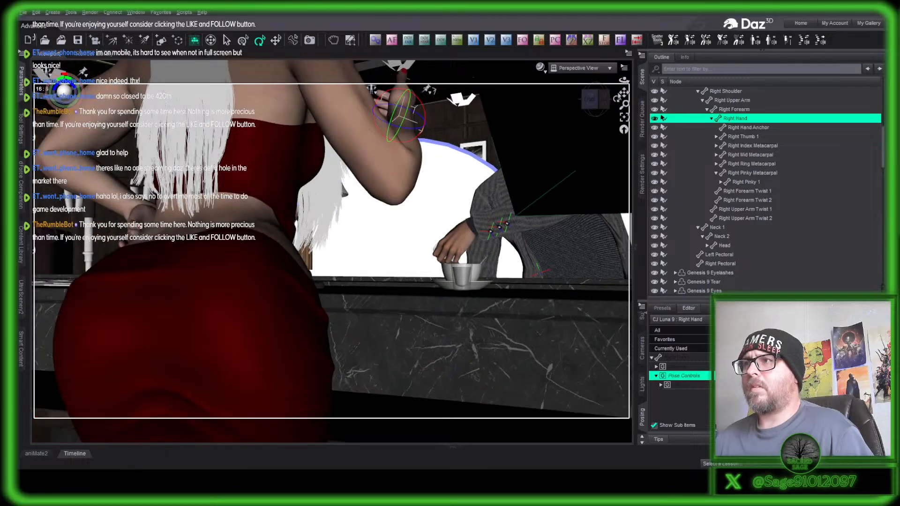
drag(621, 91, 622, 90)
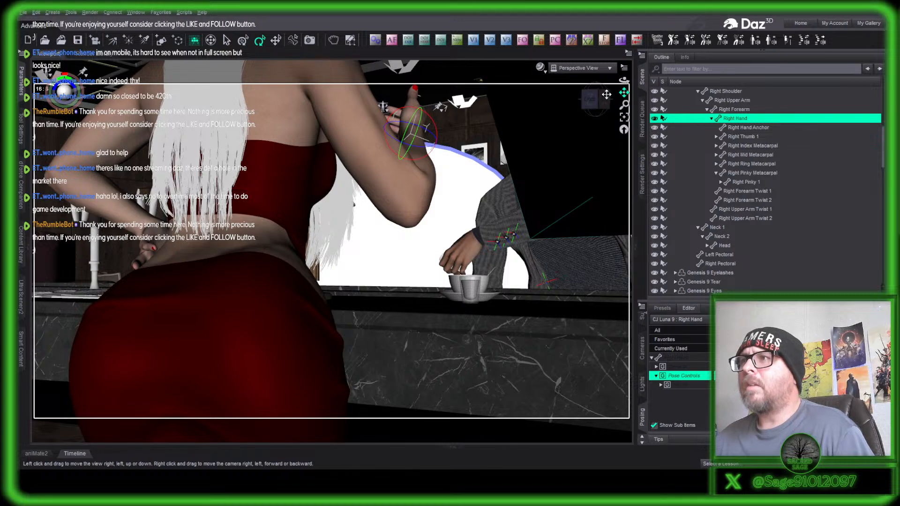
drag(590, 99, 592, 99)
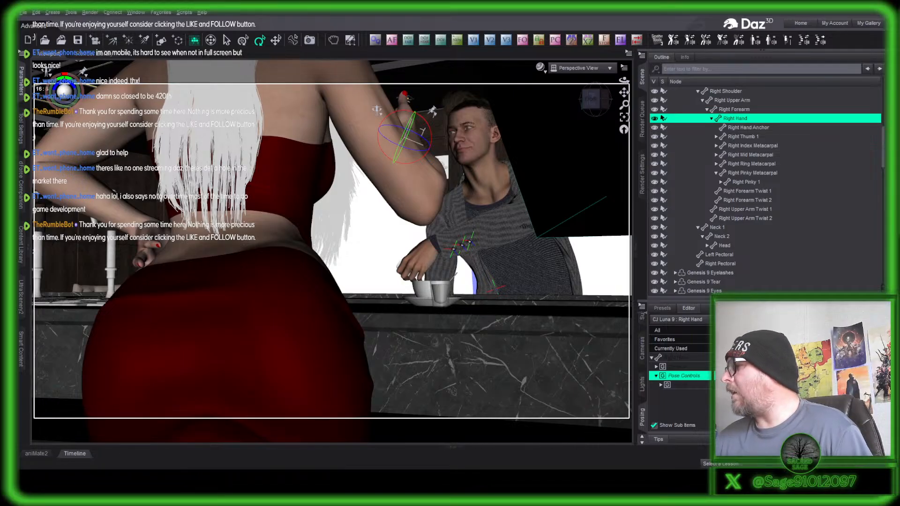
key(ctrl+z)
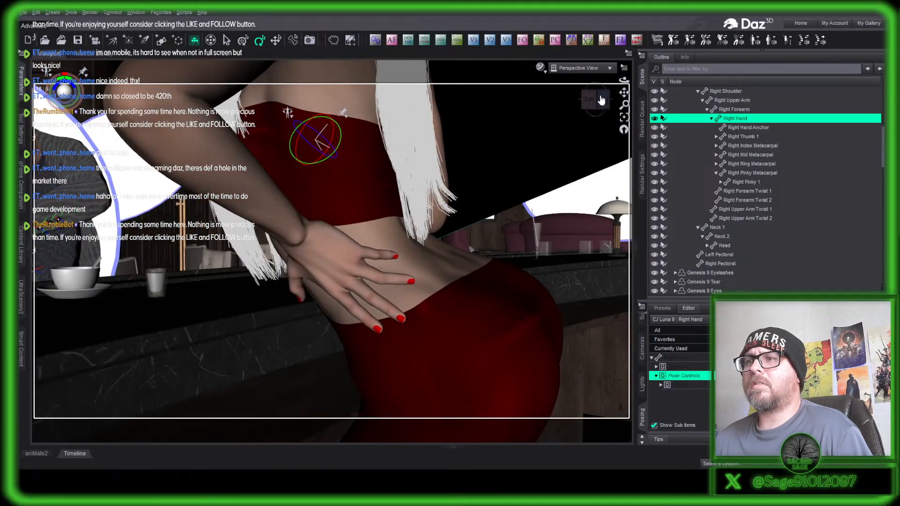
mouse_move(623, 90)
mouse_down()
mouse_move(594, 105)
mouse_move(624, 92)
mouse_up()
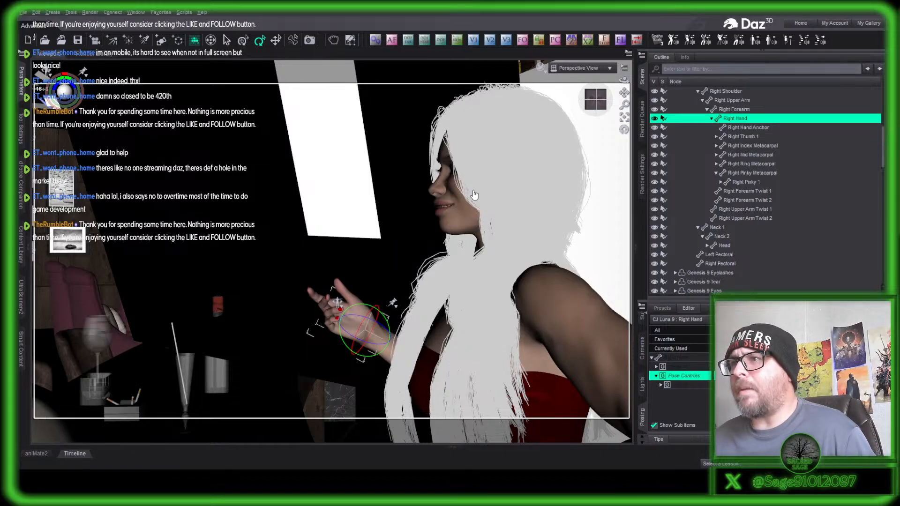
- Collapse CJ Luna 9 and Nathan 9 HD in the Scene pane, expand Group, and select CJ Tatum
scroll(801, 167, up, 15)
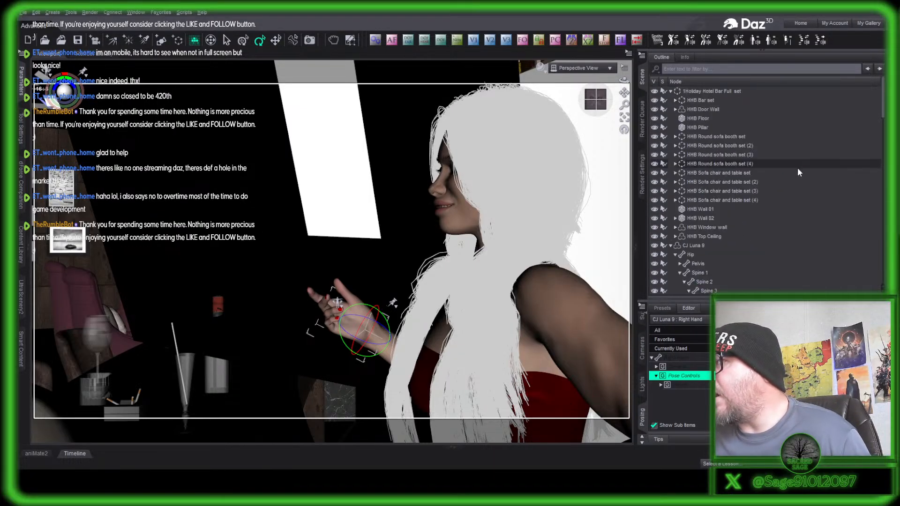
click(671, 245)
scroll(693, 255, down, 2)
click(663, 230)
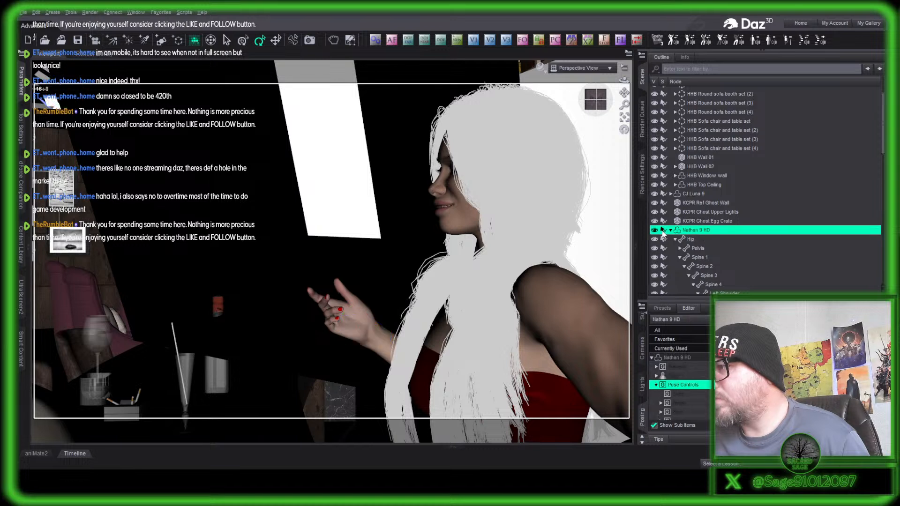
click(670, 231)
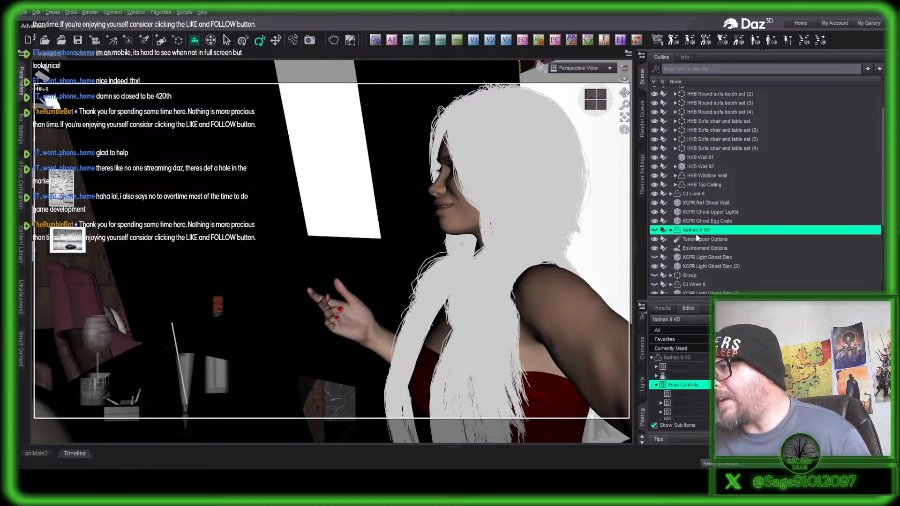
scroll(708, 273, down, 1)
click(690, 249)
click(672, 249)
click(700, 259)
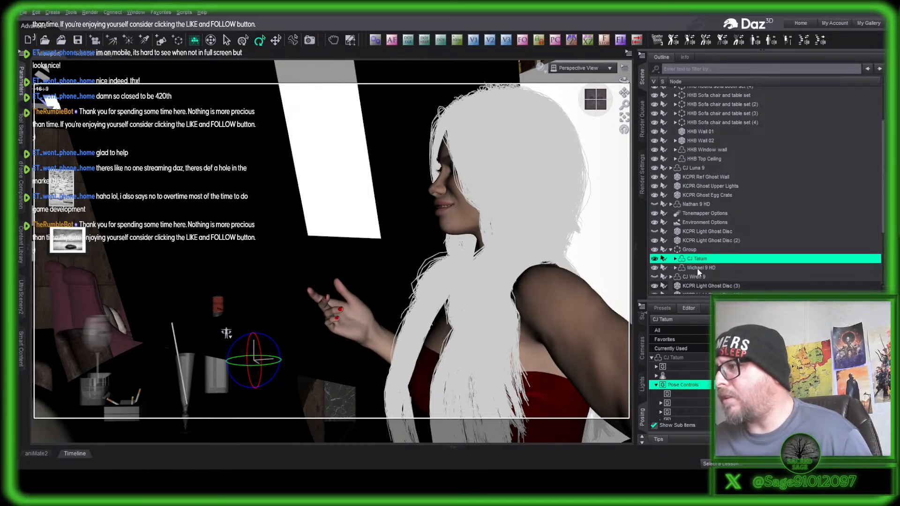
- Expand CJ Tatum and hide its Early Summer Bob Hair
scroll(698, 267, down, 3)
scroll(716, 268, down, 1)
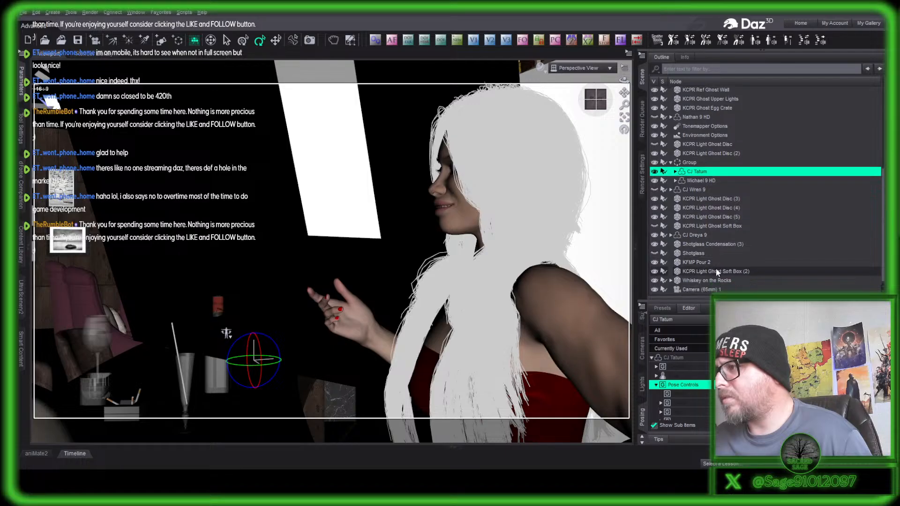
click(694, 234)
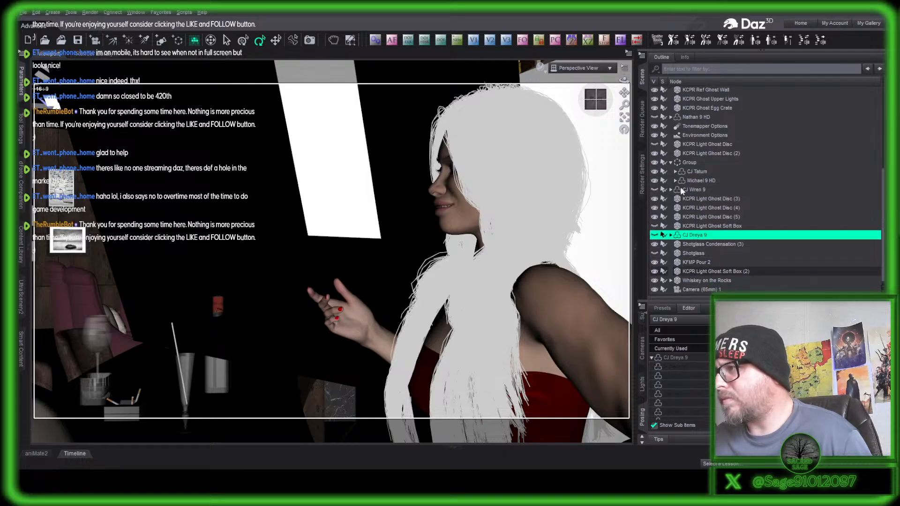
click(692, 172)
click(675, 172)
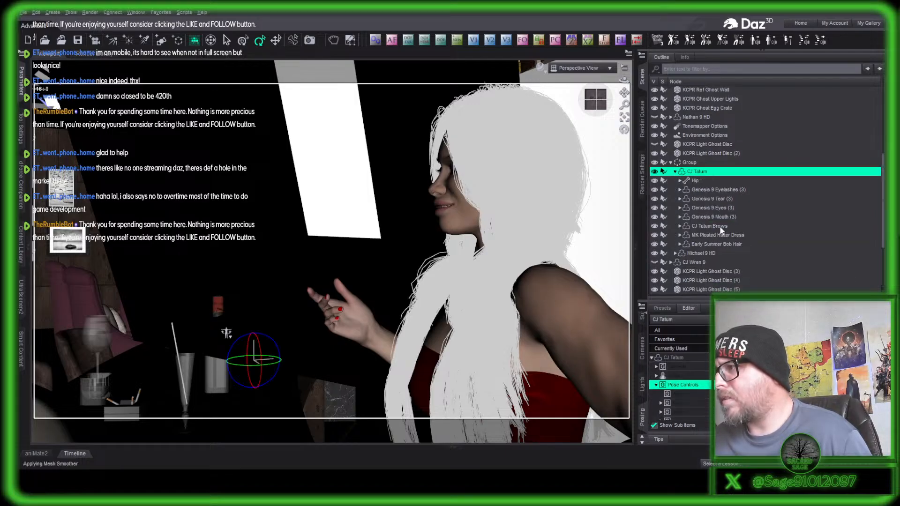
click(655, 244)
- Expand CJ Wren 9 and Michael 9 HD to check their items, then select CJ Luna 9
click(672, 262)
scroll(691, 256, down, 3)
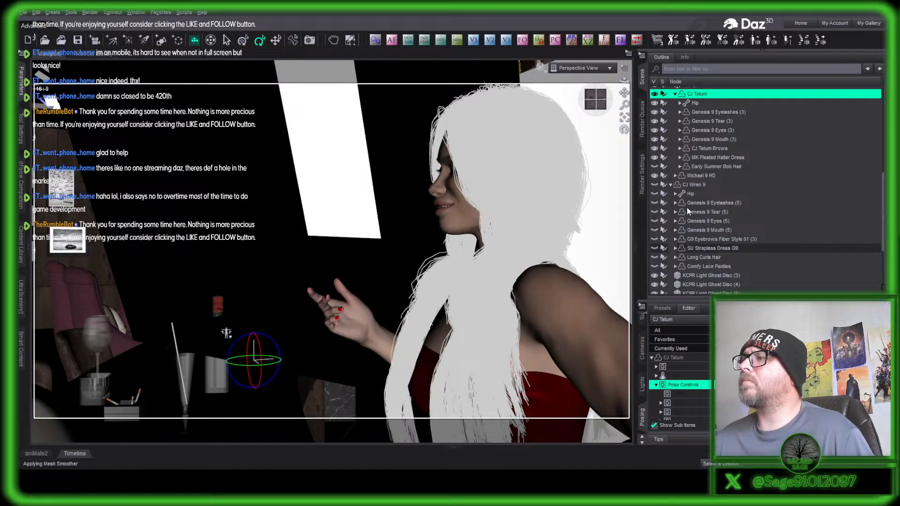
click(675, 176)
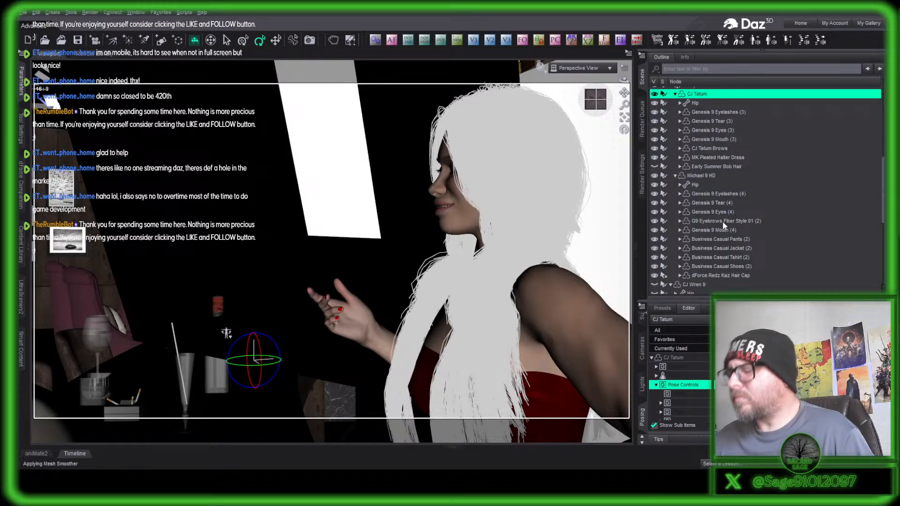
click(693, 275)
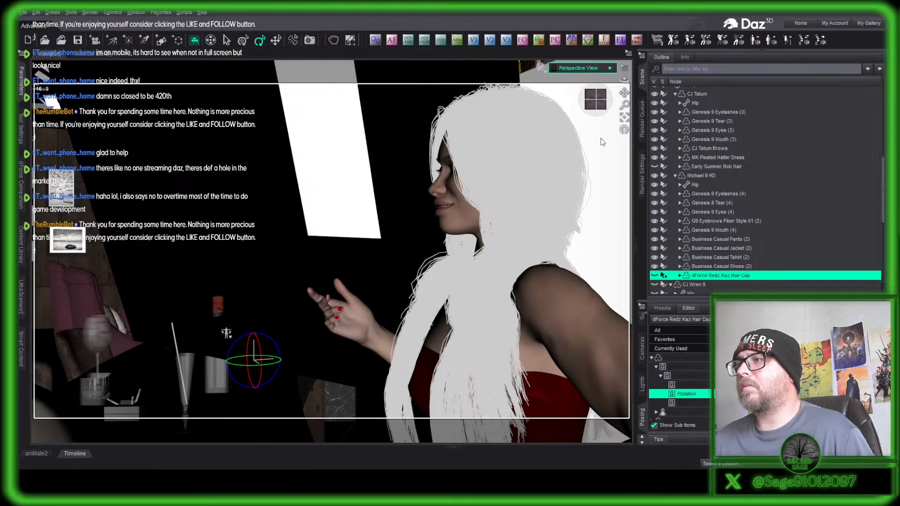
click(551, 309)
click(551, 309)
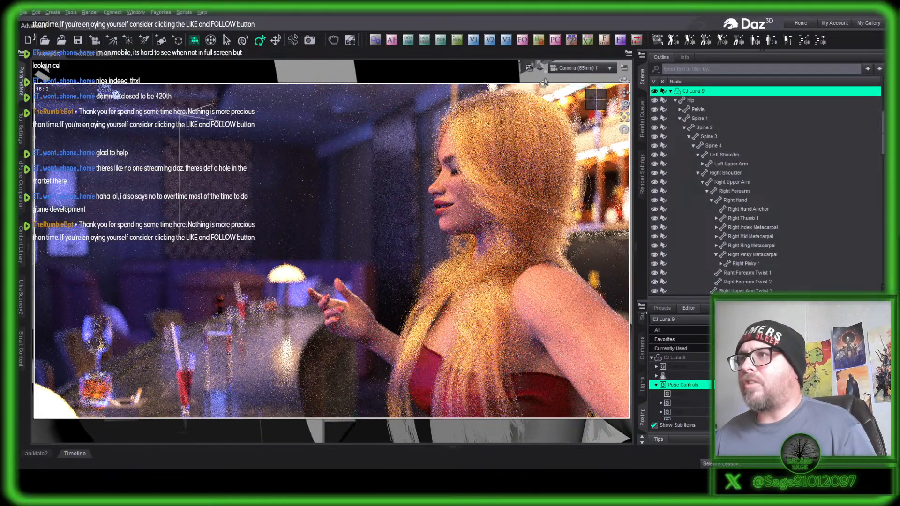
- Switch to textured Perspective View and select HHB Sofa chair 02 (6)
click(511, 155)
click(587, 75)
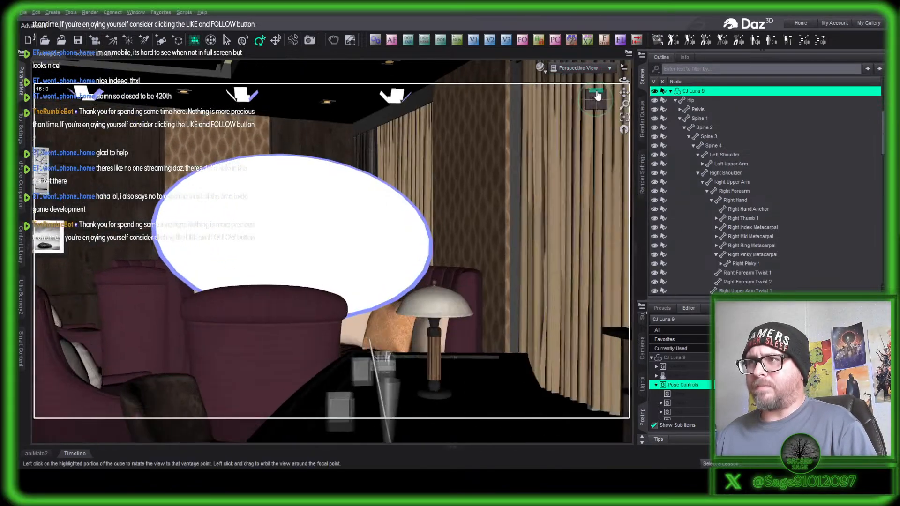
click(597, 95)
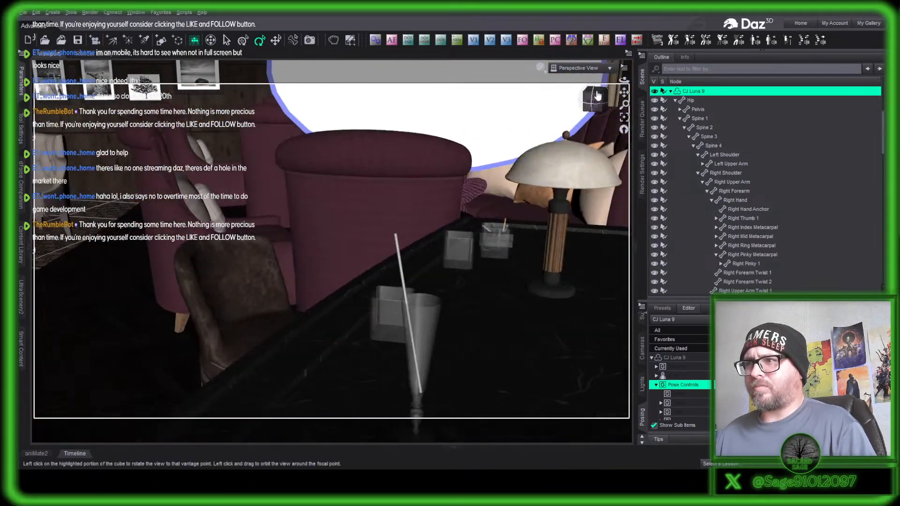
drag(598, 96, 478, 280)
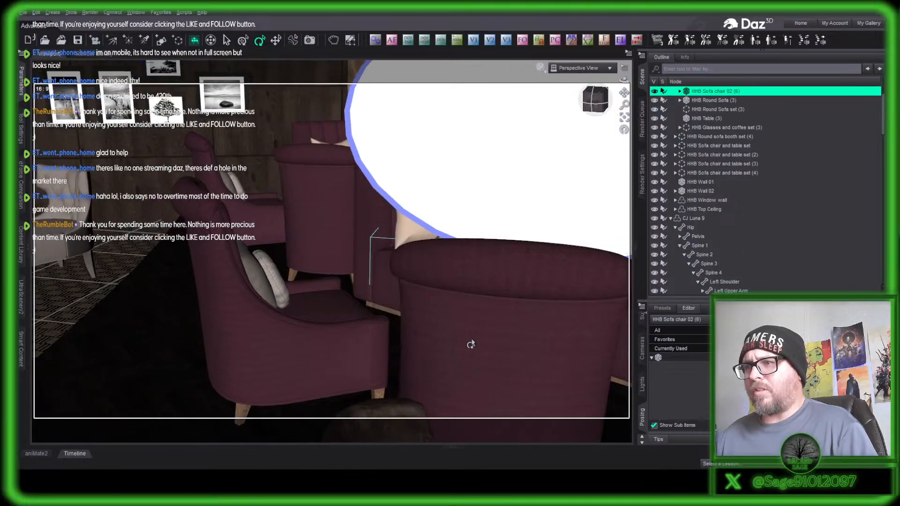
click(471, 344)
drag(594, 99, 570, 105)
scroll(384, 82, up, 2)
- Move the sofa chair slightly left and up, then turn it around its vertical axis
click(276, 40)
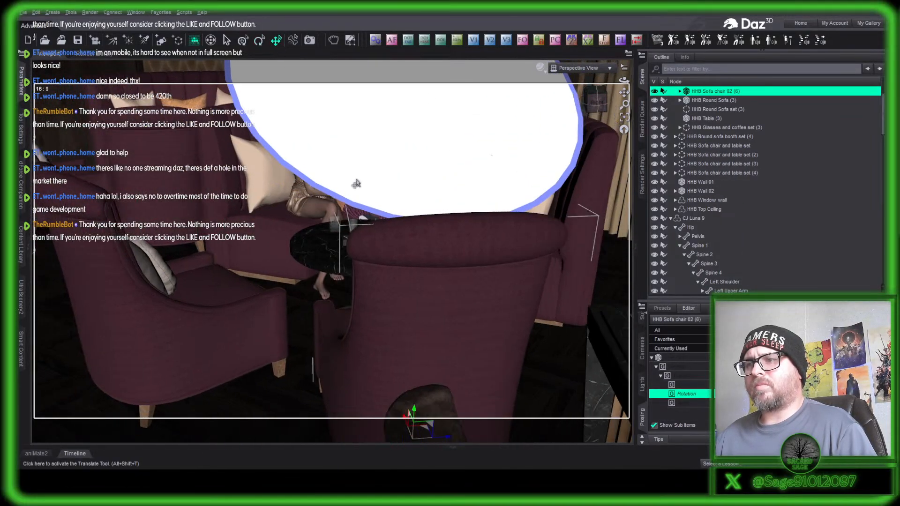
drag(424, 383, 386, 367)
click(260, 41)
drag(385, 390, 383, 392)
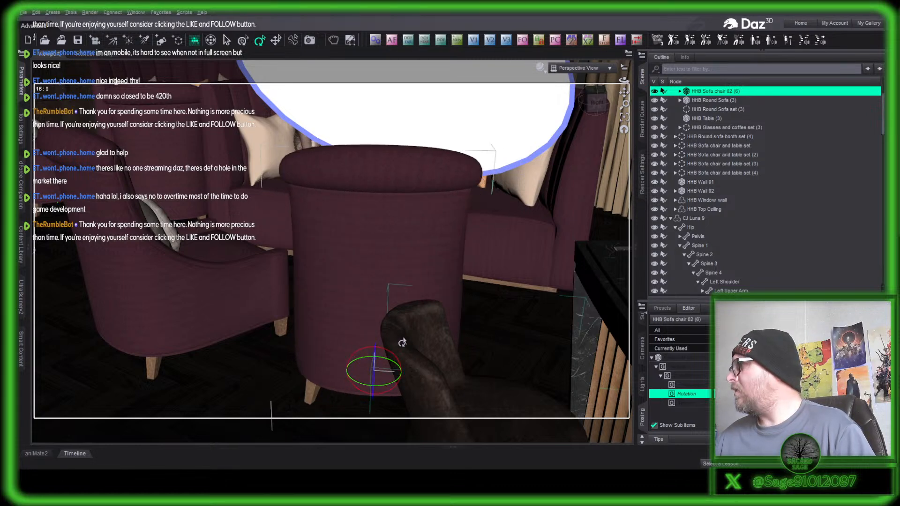
scroll(403, 344, down, 4)
middle_drag(402, 343, 413, 238)
scroll(402, 343, down, 3)
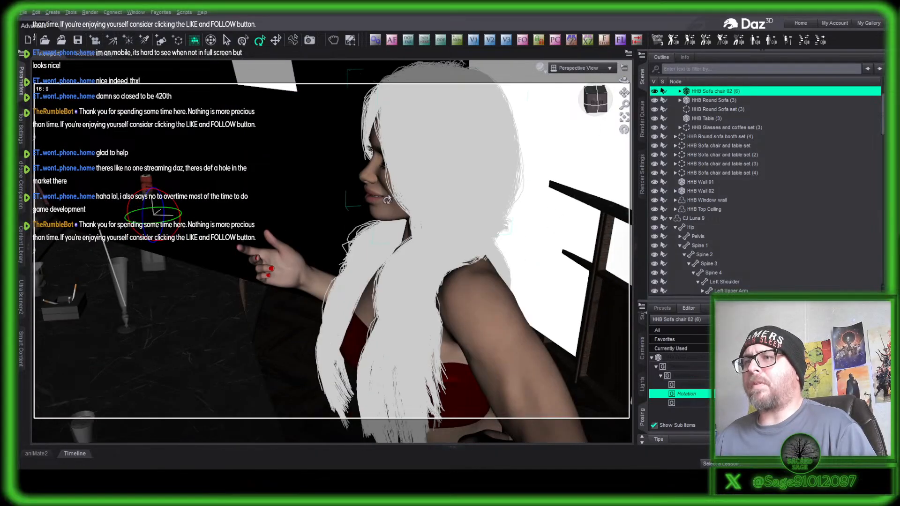
- Select CJ Luna 9, aim the viewport at her, and orbit in for a close view of her face
click(414, 237)
right_click(624, 119)
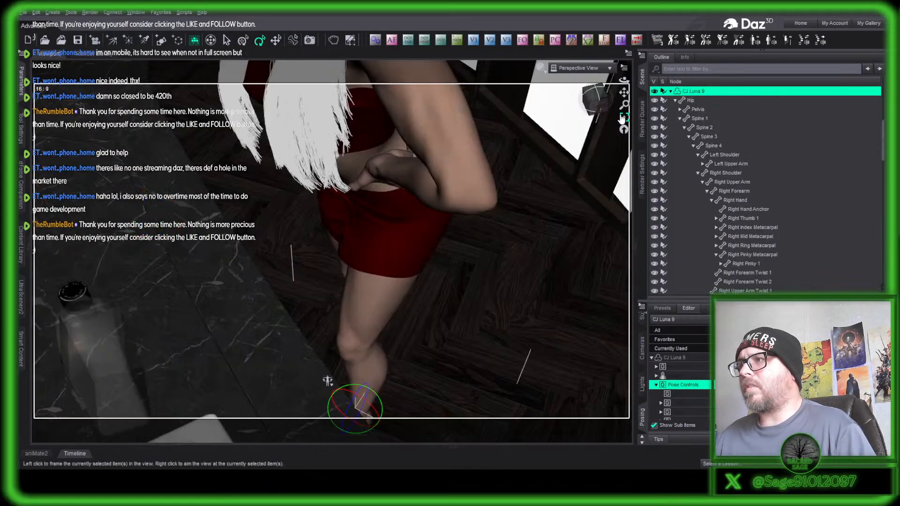
drag(602, 107, 624, 93)
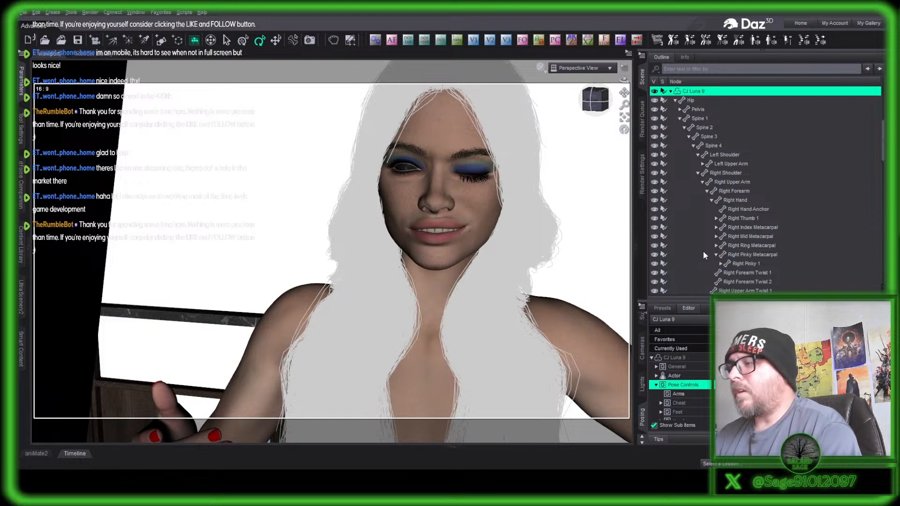
- Part CJ Luna 9's lips slightly with the Pose Controls mouth slider, then view Camera (65mm) 1 in NVIDIA Iray
click(676, 101)
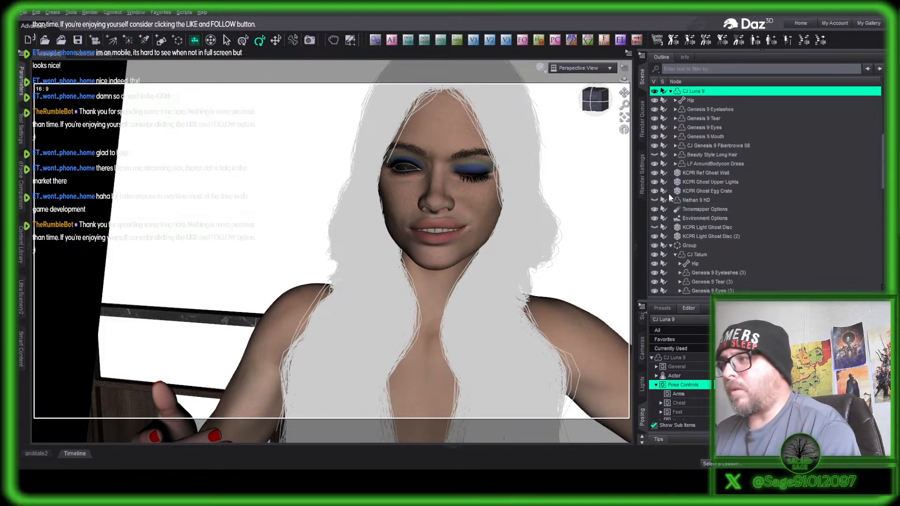
scroll(699, 205, down, 7)
scroll(707, 208, down, 6)
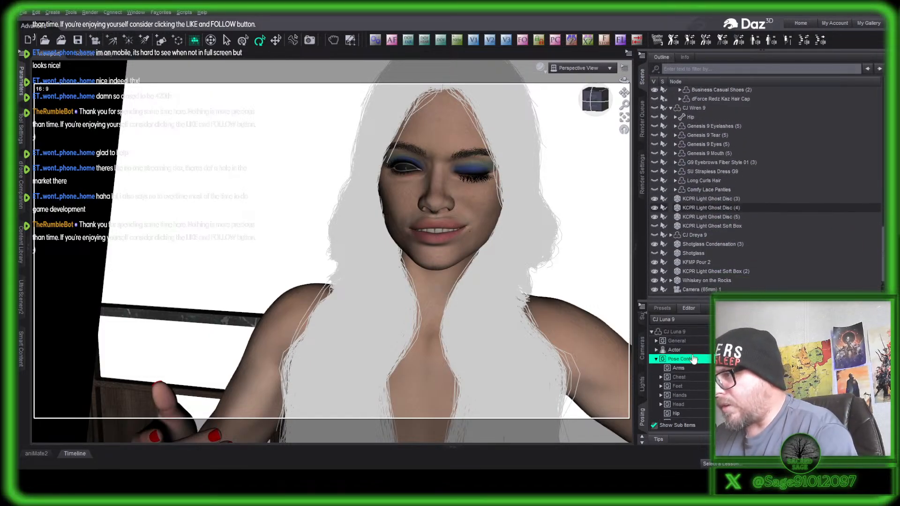
click(675, 348)
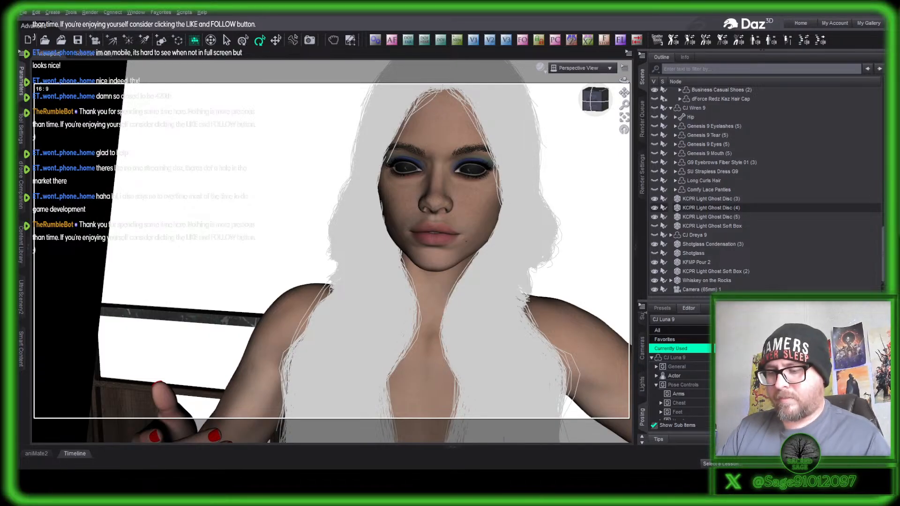
click(690, 384)
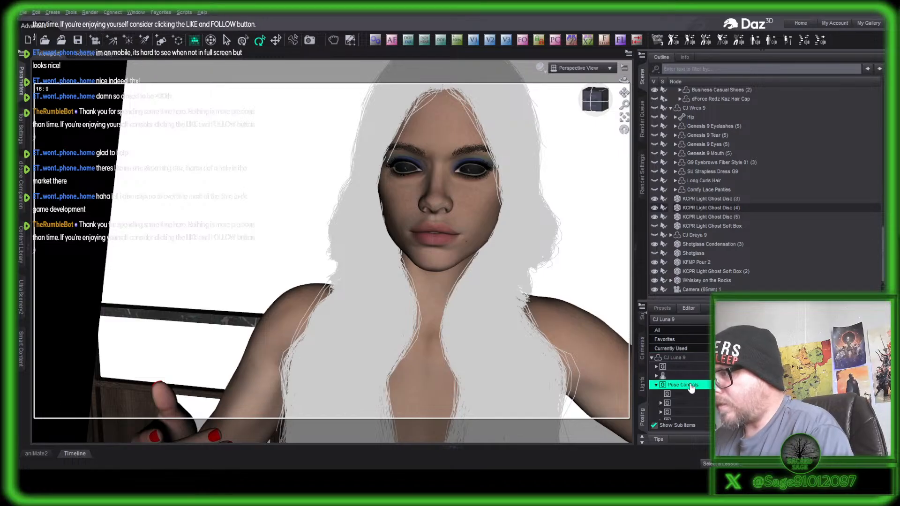
drag(741, 393, 764, 393)
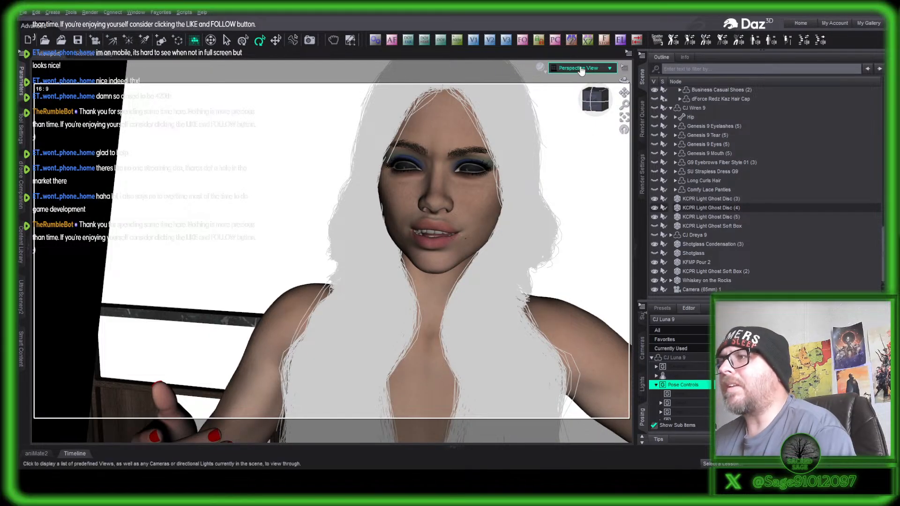
click(585, 150)
click(543, 67)
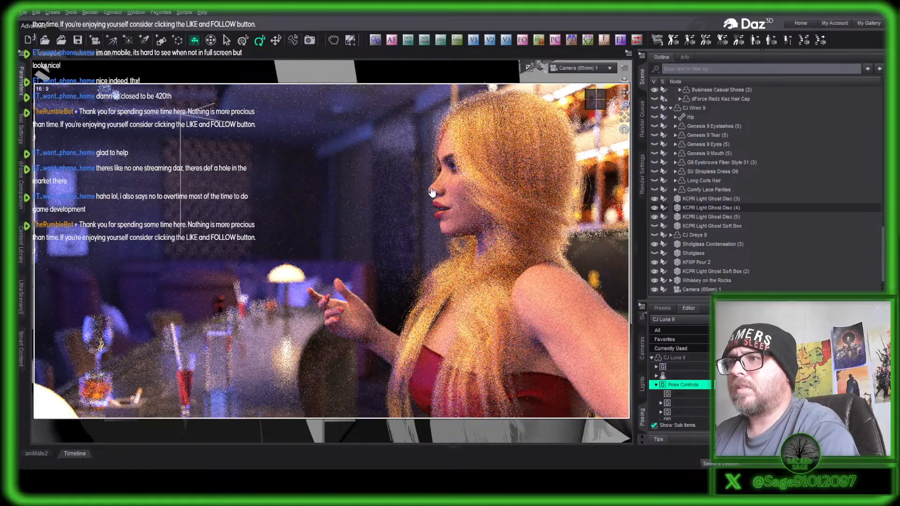
- Restart the Iray preview render, then set Camera (65mm) 1's draw style back to Texture Shaded
key(ctrl+s)
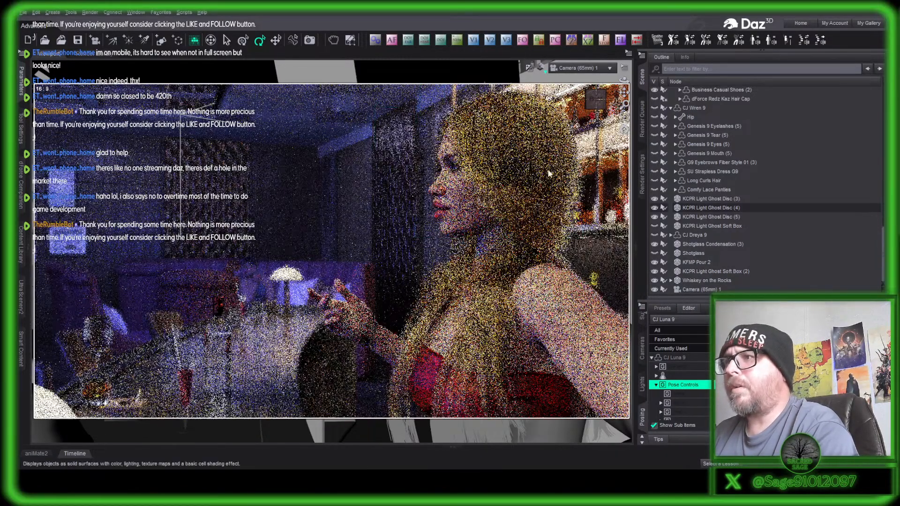
click(542, 153)
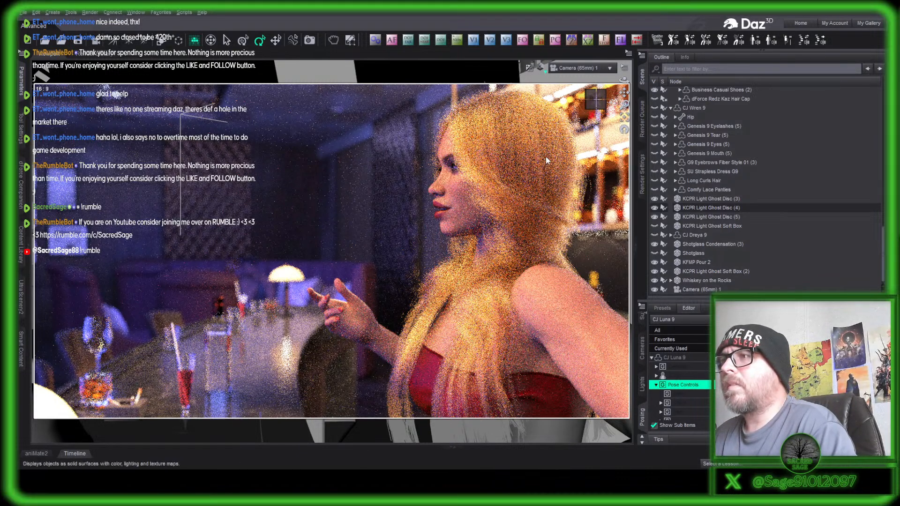
click(562, 152)
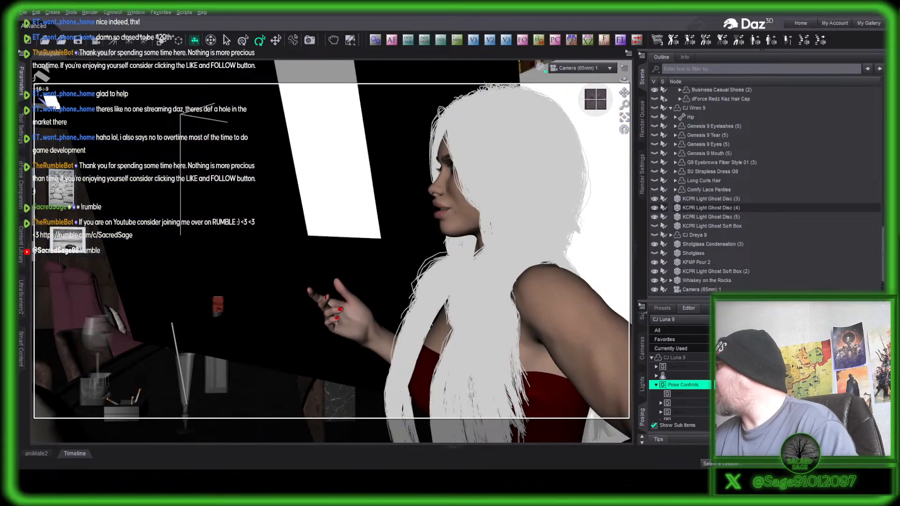
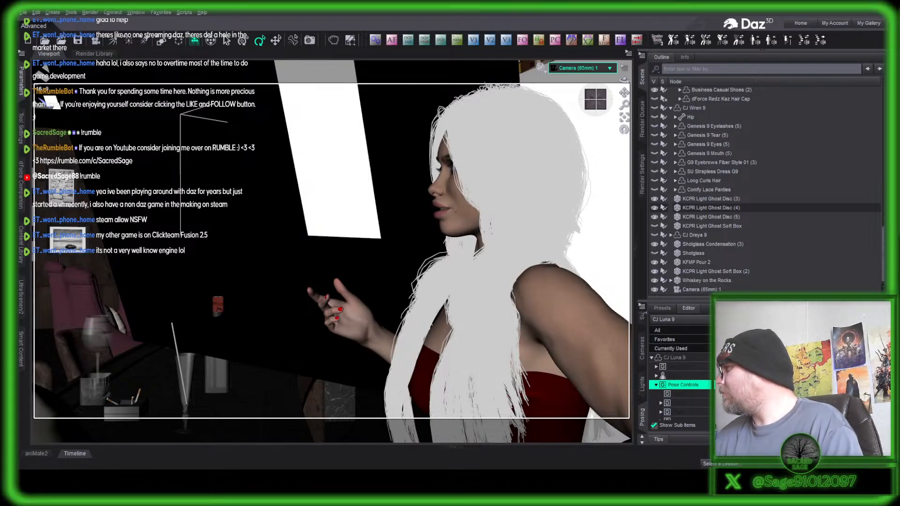
- With CJ Luna 9 selected, switch the viewport from the scene camera to Front View, then Perspective View
click(551, 297)
click(580, 69)
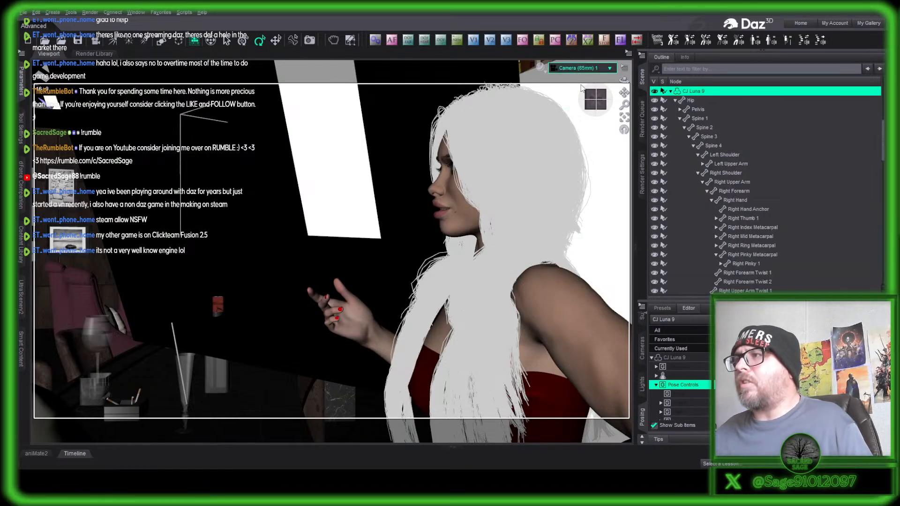
click(582, 85)
click(580, 70)
click(581, 78)
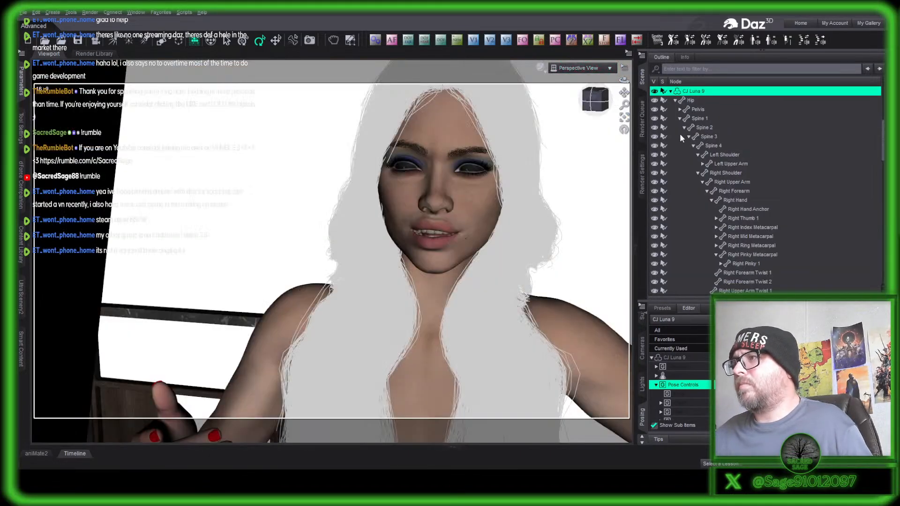
- Collapse CJ Luna 9's bone hierarchy and orbit the view toward the bar's beer taps
click(671, 91)
scroll(710, 197, down, 5)
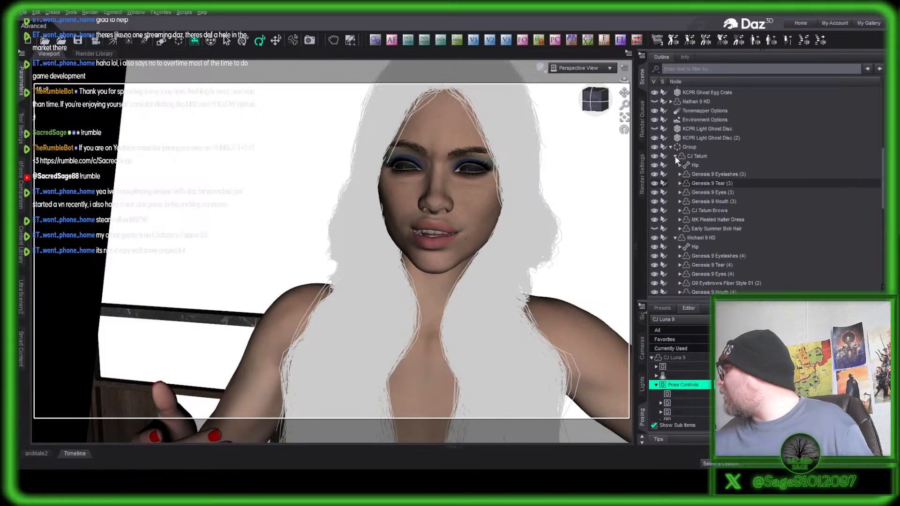
scroll(706, 184, down, 10)
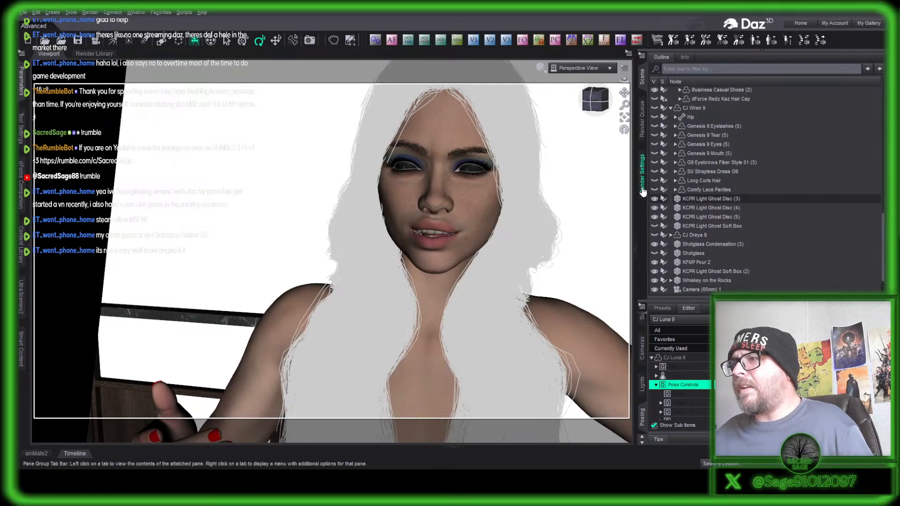
mouse_move(596, 99)
mouse_down()
mouse_move(525, 103)
mouse_move(595, 99)
mouse_up()
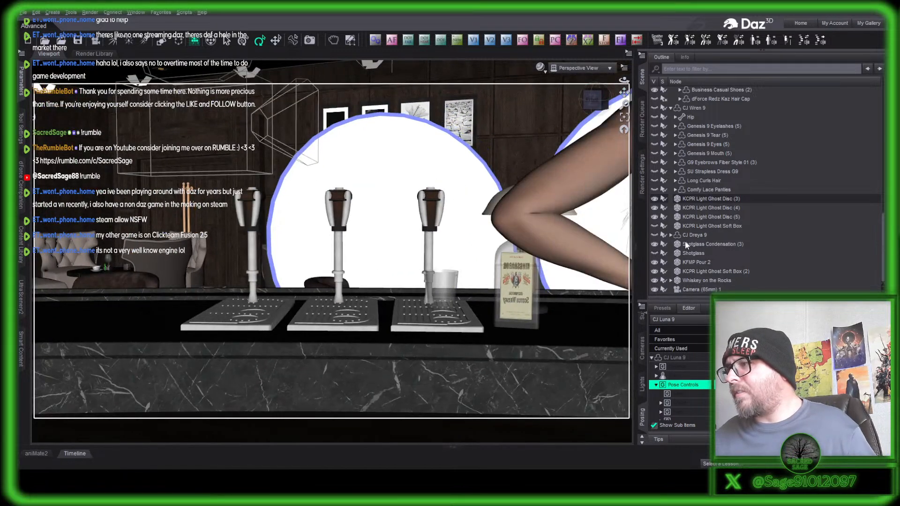
- Select CJ Dreya 9 and turn Nathan 9 HD's visibility back on in the Scene pane
click(688, 235)
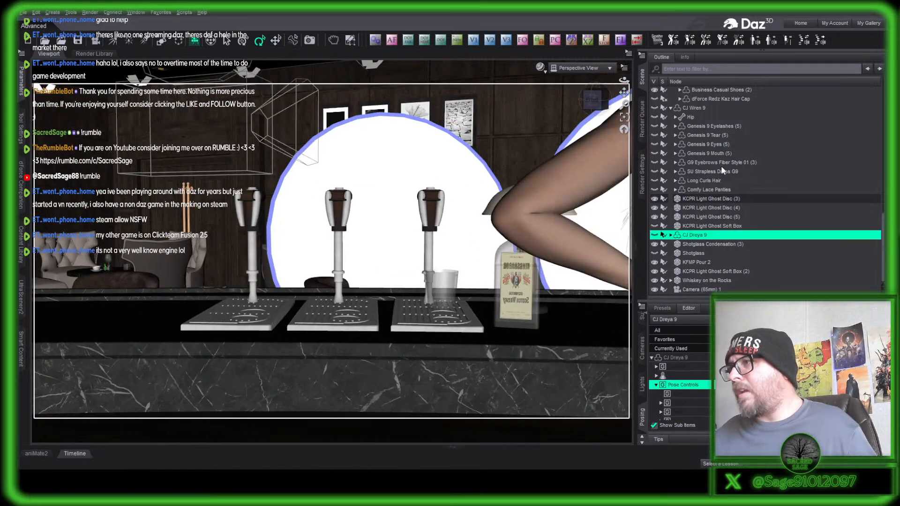
scroll(710, 162, up, 3)
scroll(706, 160, up, 10)
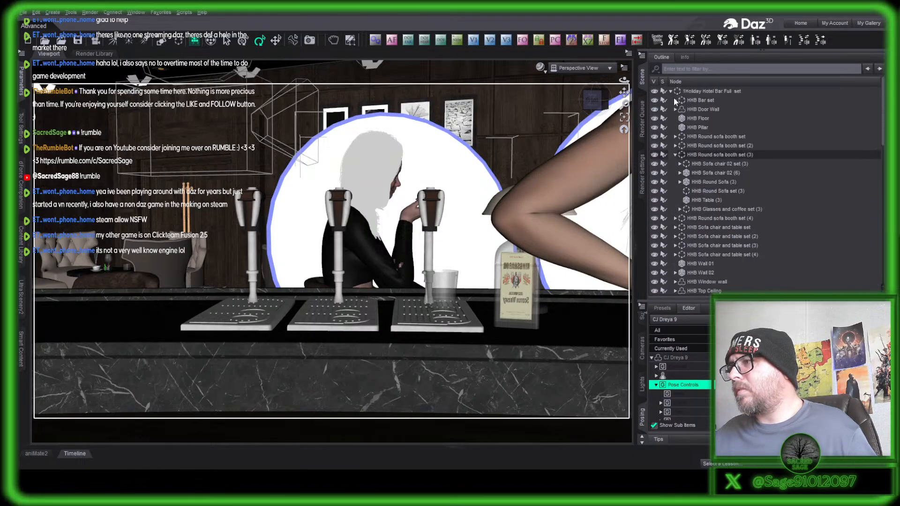
scroll(687, 160, down, 5)
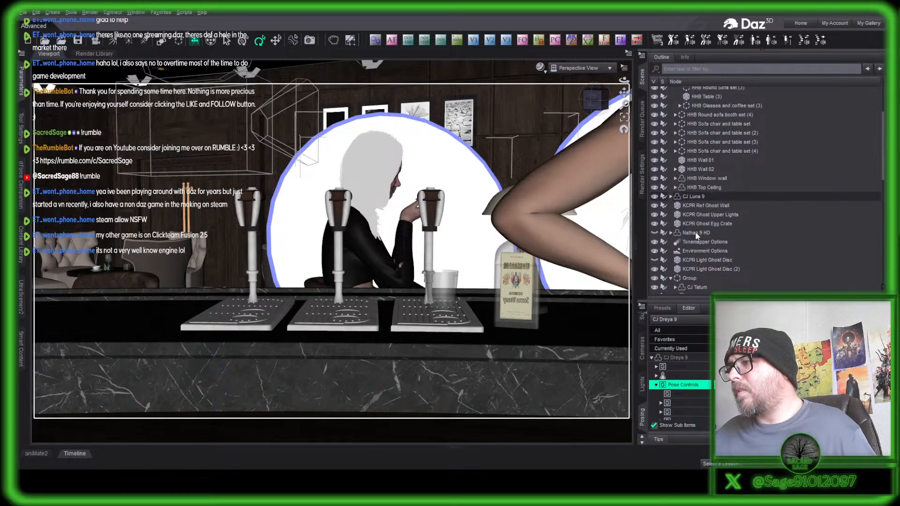
click(655, 233)
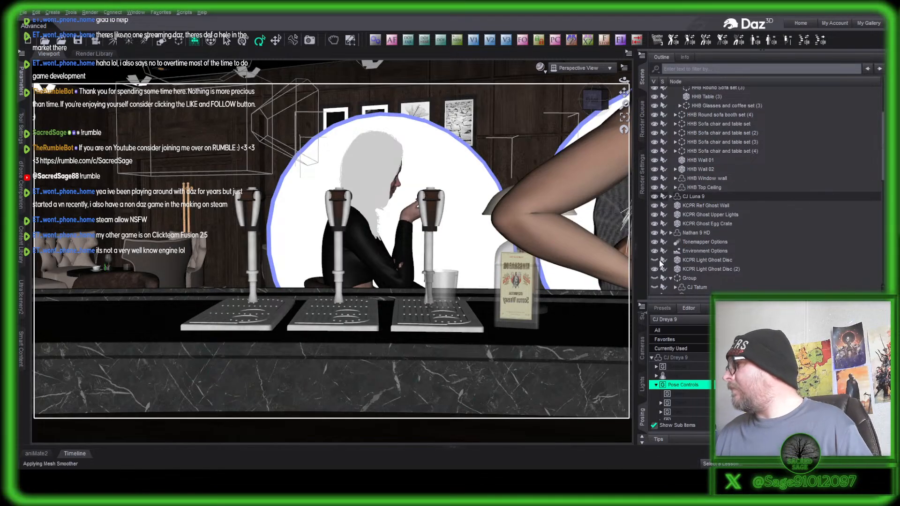
- Orbit the perspective view to look from above and behind the white-haired woman
drag(594, 96, 456, 101)
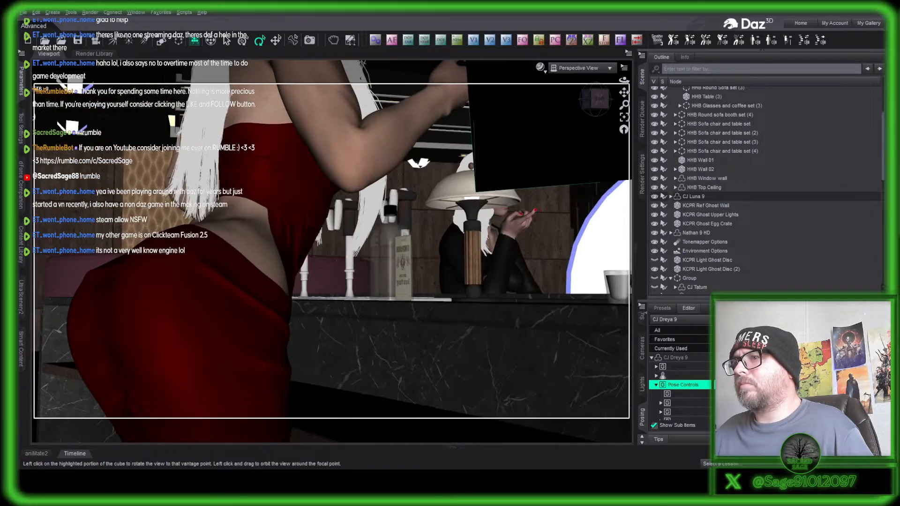
mouse_move(419, 162)
mouse_down()
mouse_move(420, 410)
mouse_move(419, 167)
mouse_up()
drag(604, 100, 580, 103)
scroll(605, 101, up, 3)
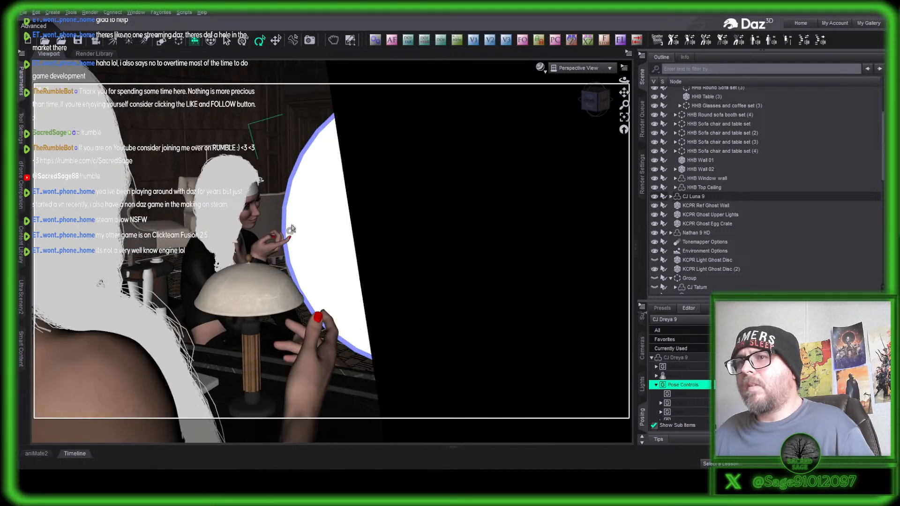
scroll(721, 226, down, 10)
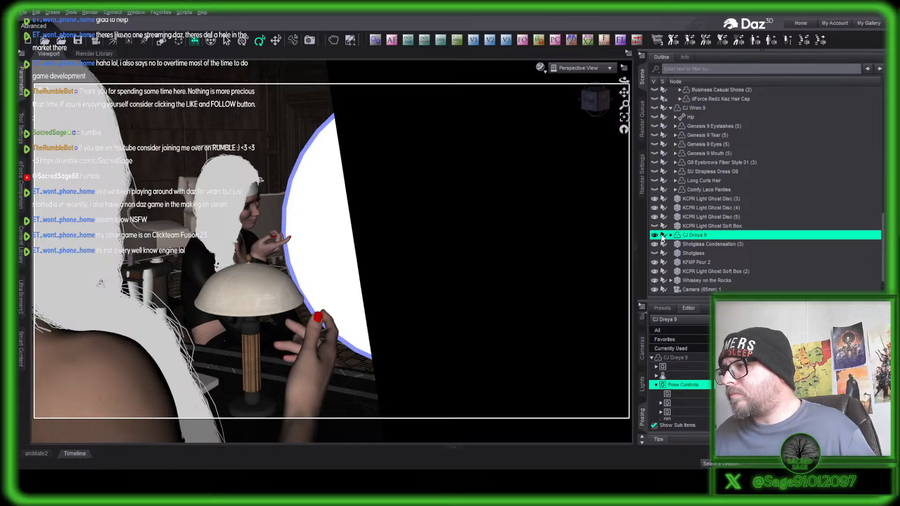
- Hide CJ Dreya 9's Side Swept Glam Style Hair and orbit until the man appears
click(671, 235)
scroll(706, 229, down, 4)
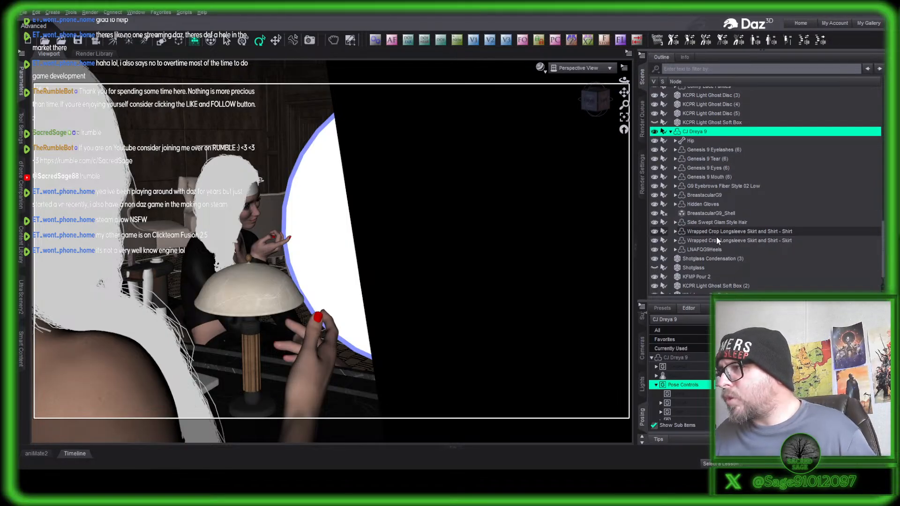
click(655, 223)
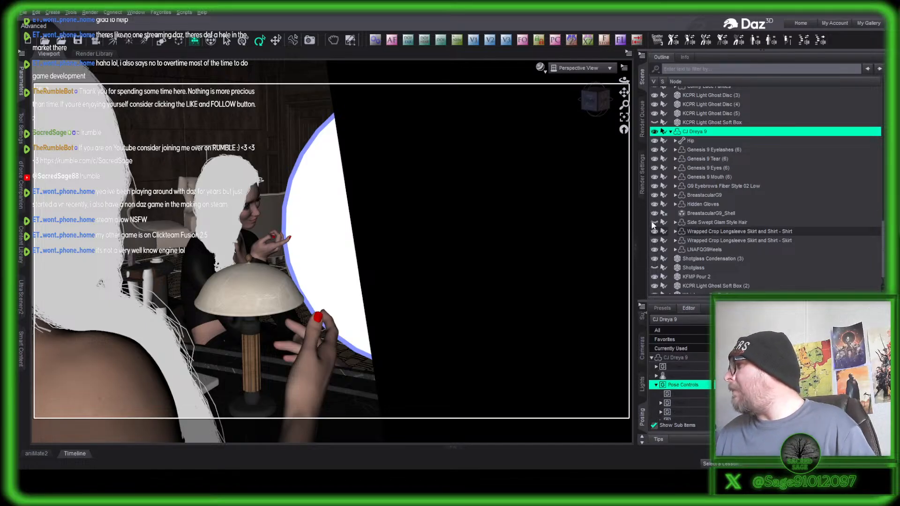
middle_drag(328, 253, 431, 249)
drag(610, 105, 597, 106)
- Zoom in on the man's hands and hide the Whiskey on the Rocks glass
scroll(597, 106, up, 3)
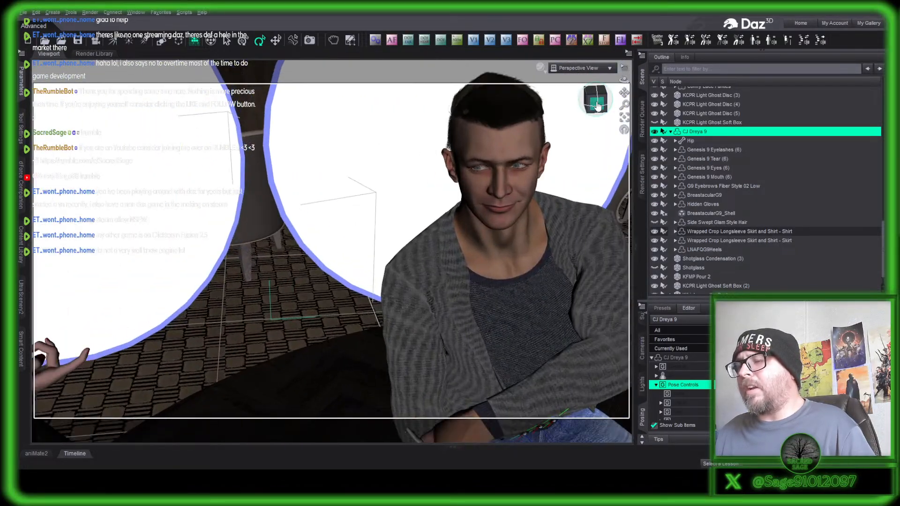
right_drag(598, 106, 597, 105)
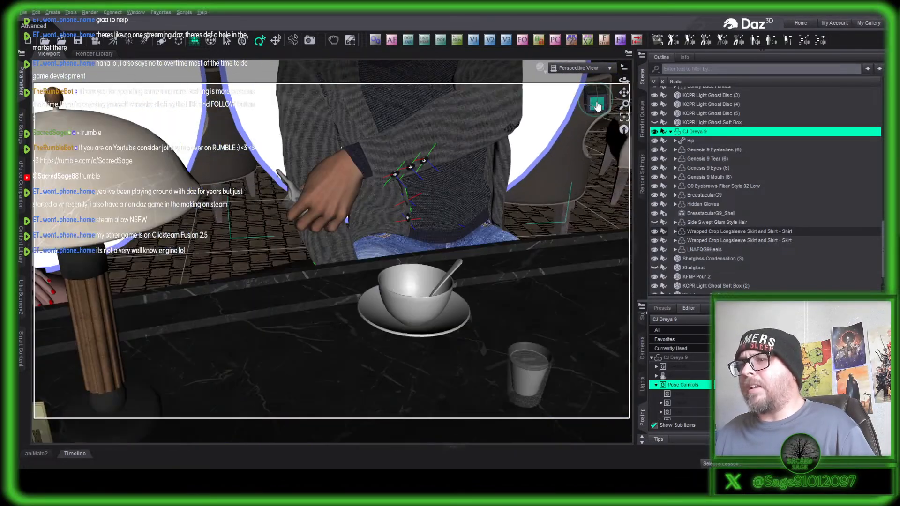
click(292, 192)
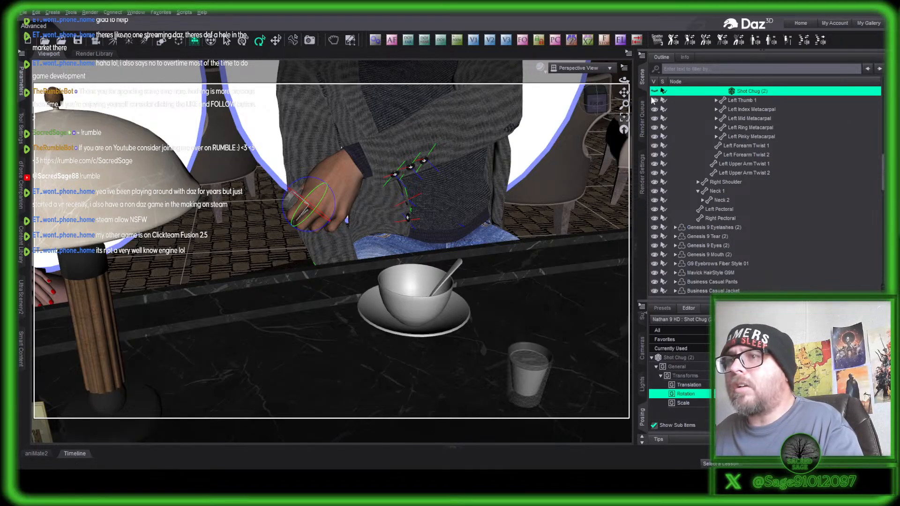
click(510, 393)
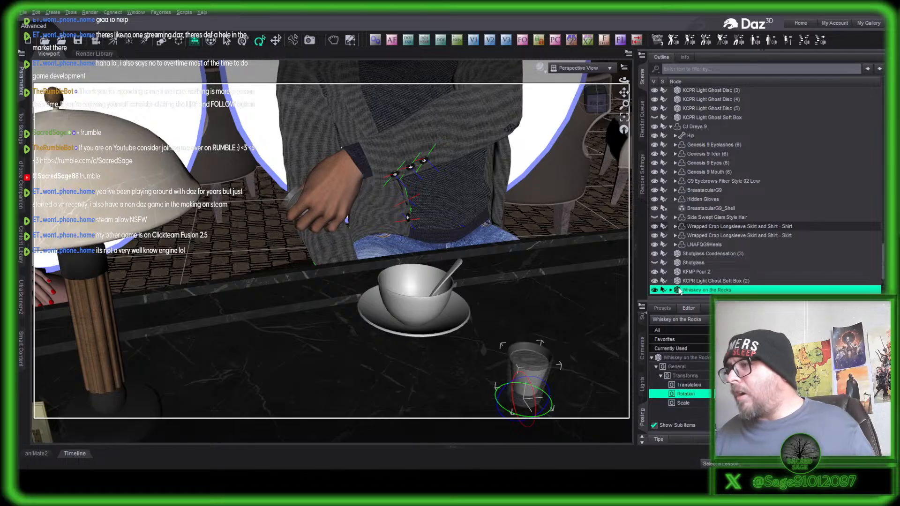
click(654, 290)
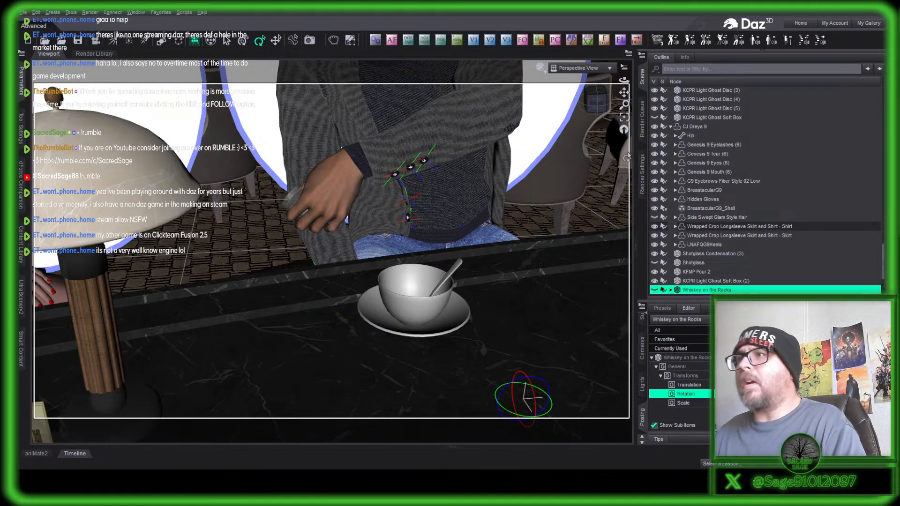
- Rotate the man's left hand side-to-side down to 2.59
drag(624, 93, 592, 251)
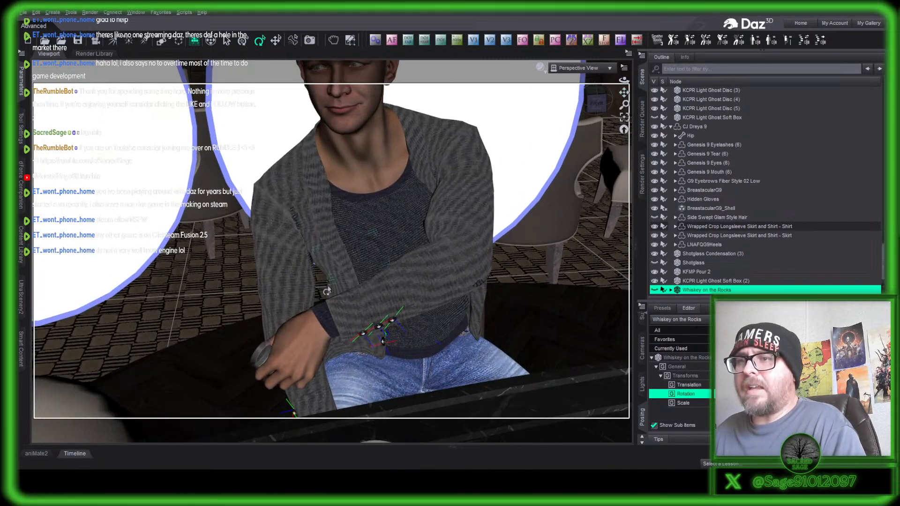
click(314, 324)
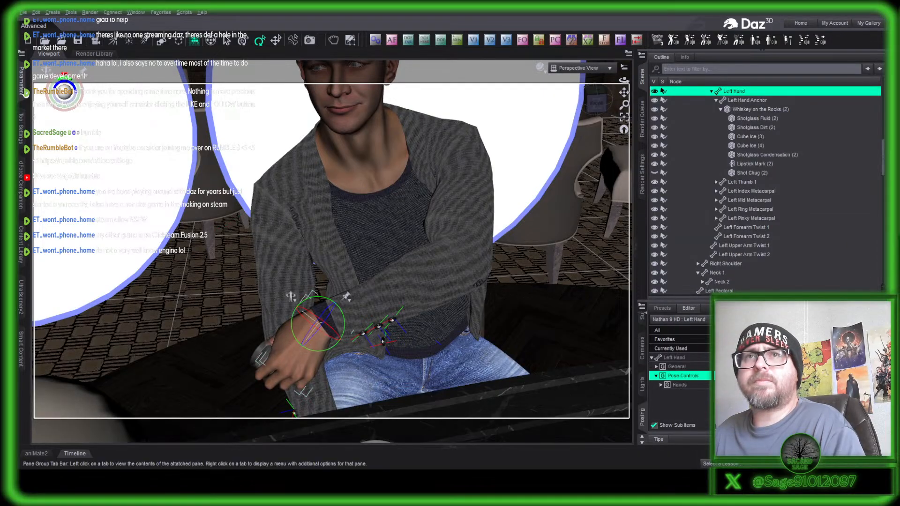
click(22, 82)
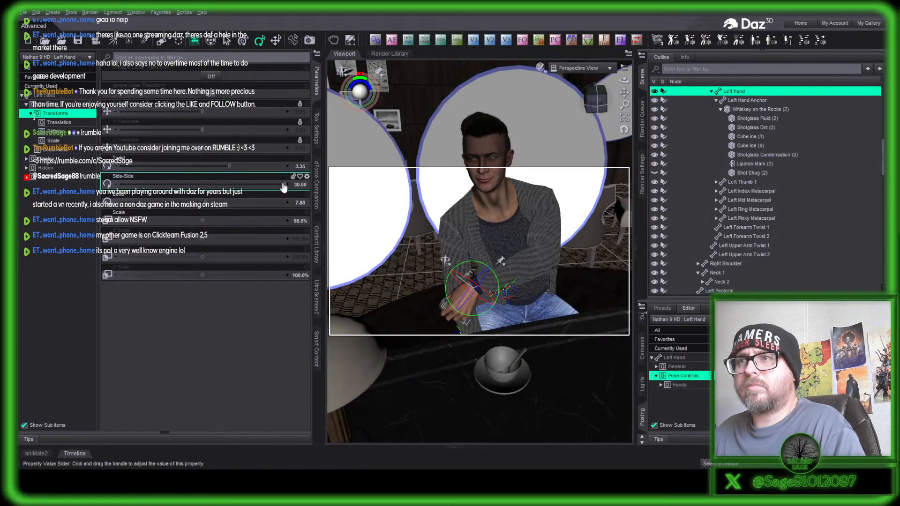
drag(283, 185, 183, 185)
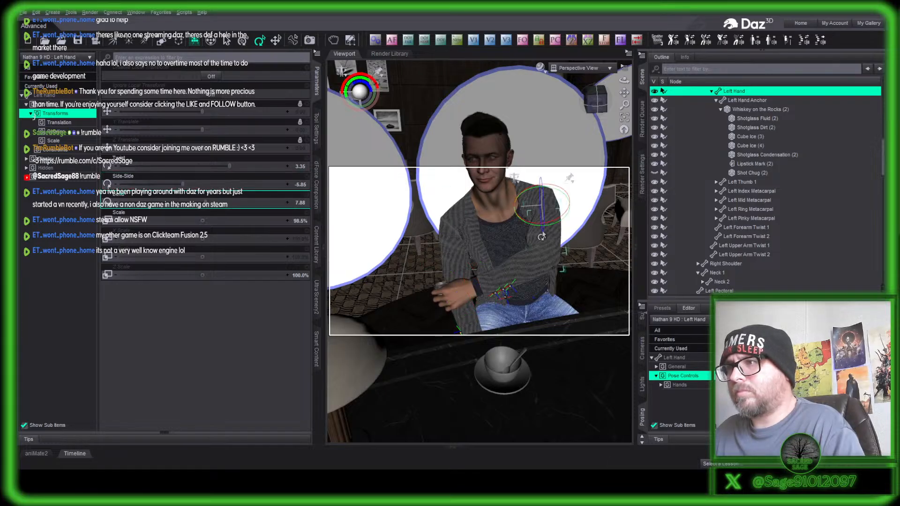
- Set the left upper arm front-back to -40.36 with about 0 twist, and twist the forearm to -17.14
click(541, 236)
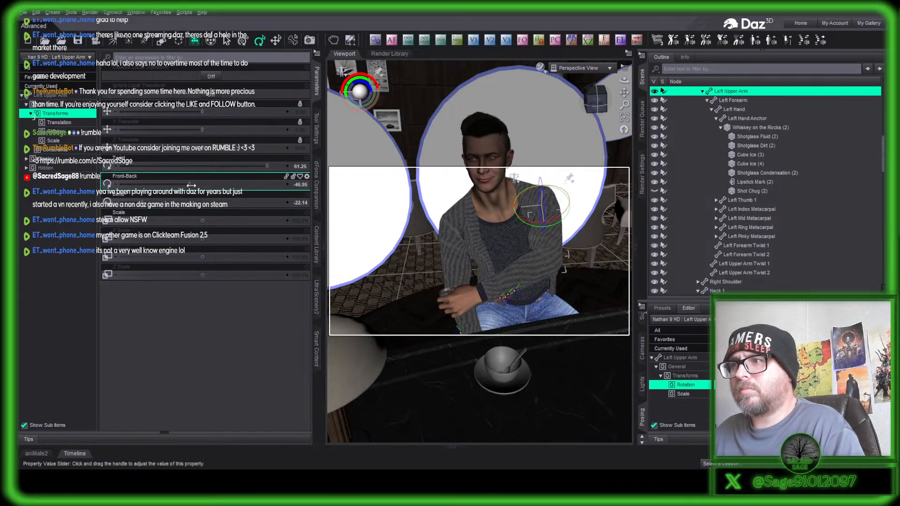
drag(191, 186, 196, 186)
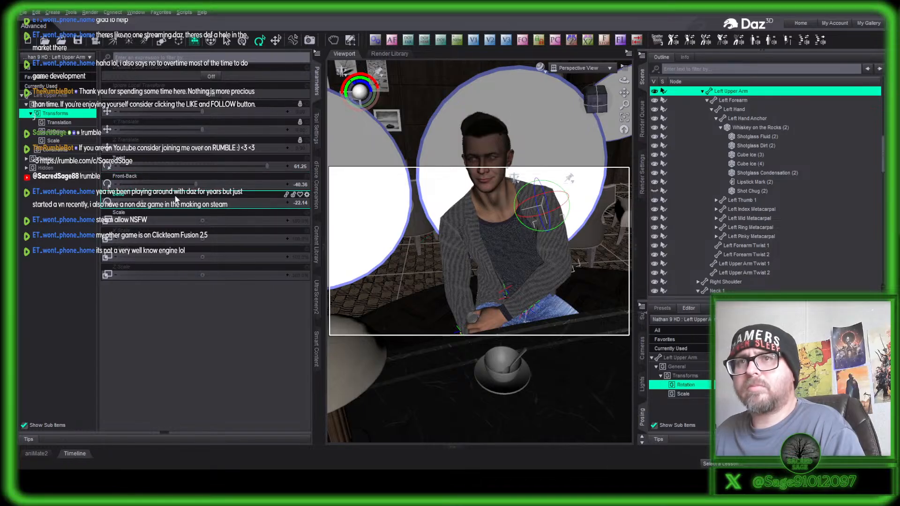
drag(257, 166, 209, 166)
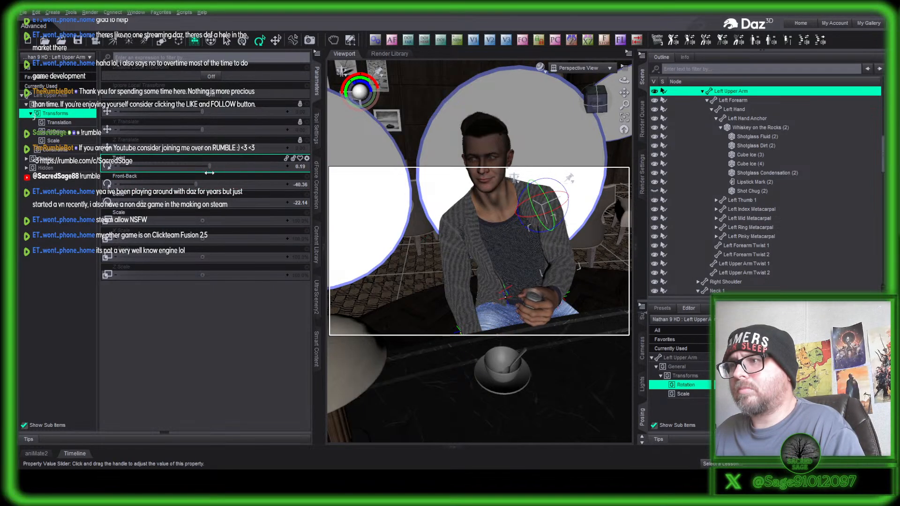
click(554, 279)
drag(199, 164, 190, 164)
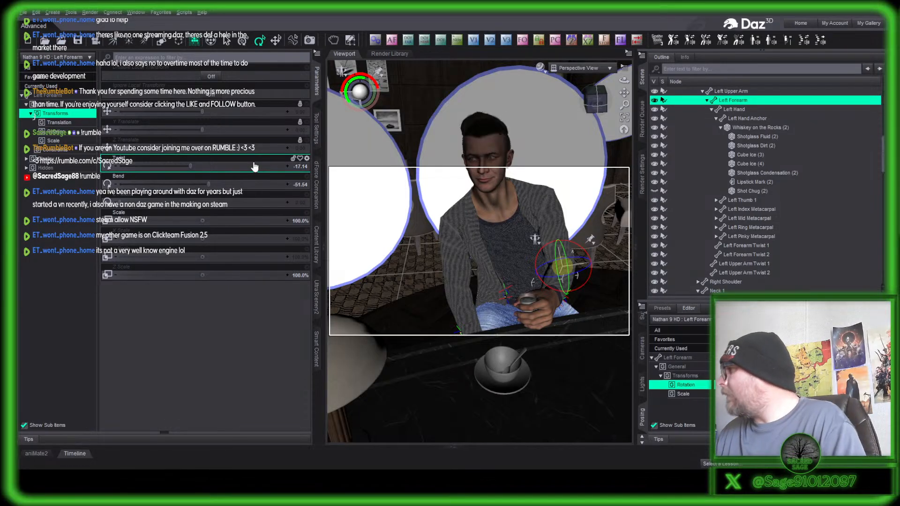
- Delete Camera (65mm) 1, view the scene through Camera (65mm) 2, and select the man
click(317, 84)
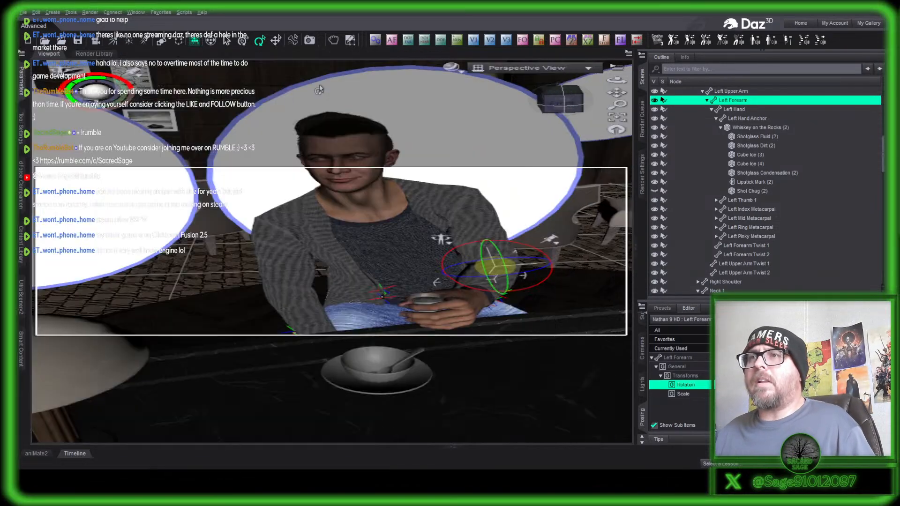
drag(595, 101, 615, 95)
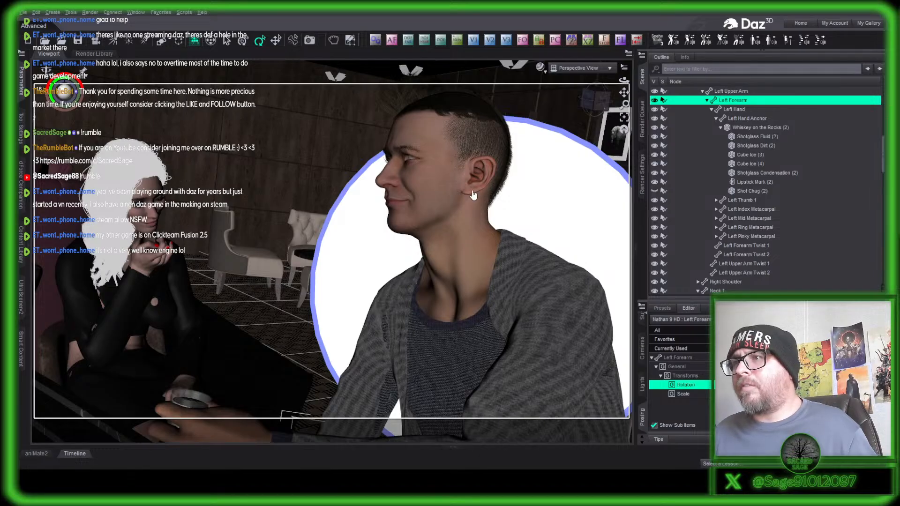
scroll(739, 220, down, 10)
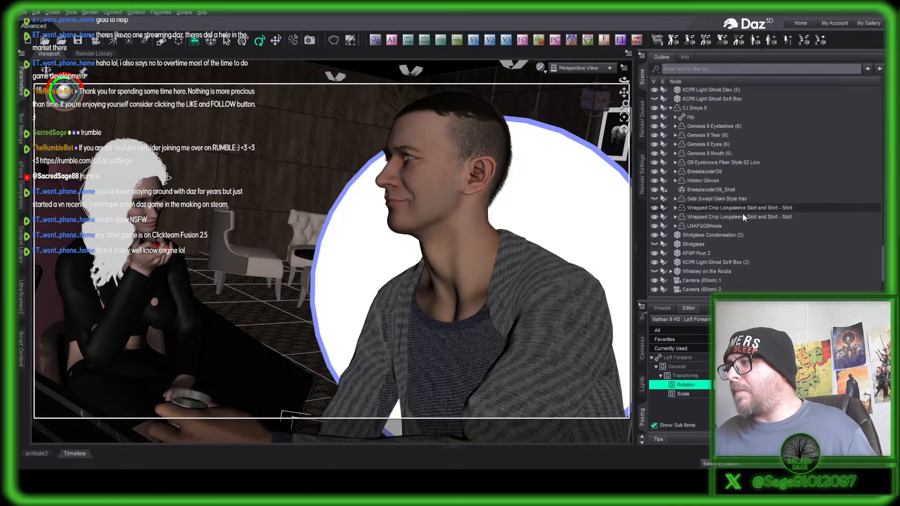
click(732, 280)
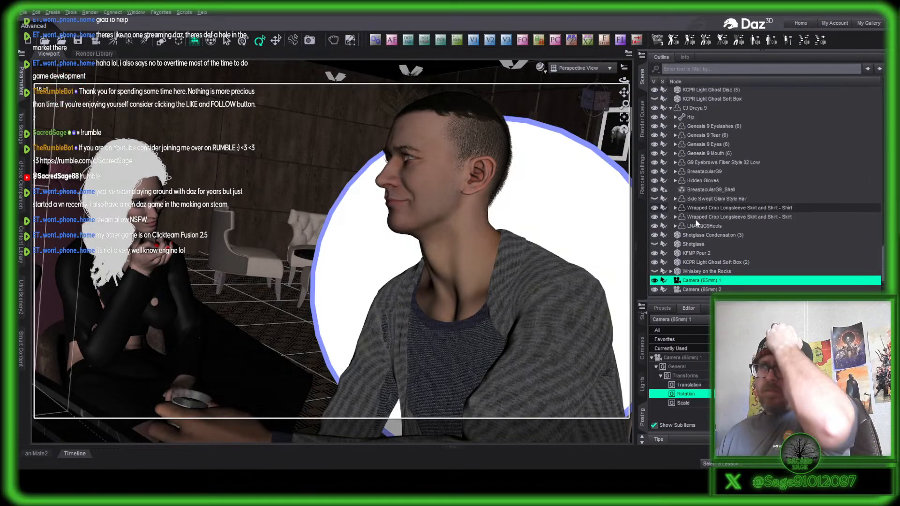
key(Delete)
click(582, 68)
click(579, 94)
click(434, 178)
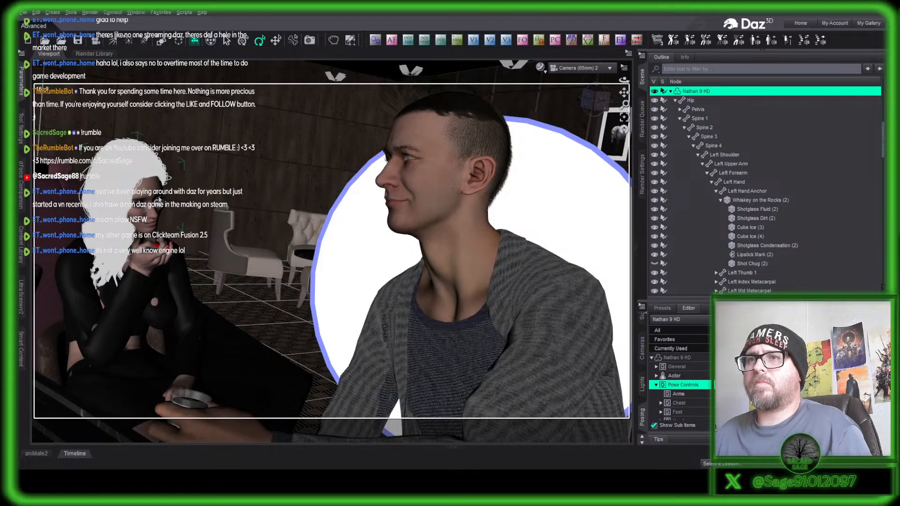
click(158, 200)
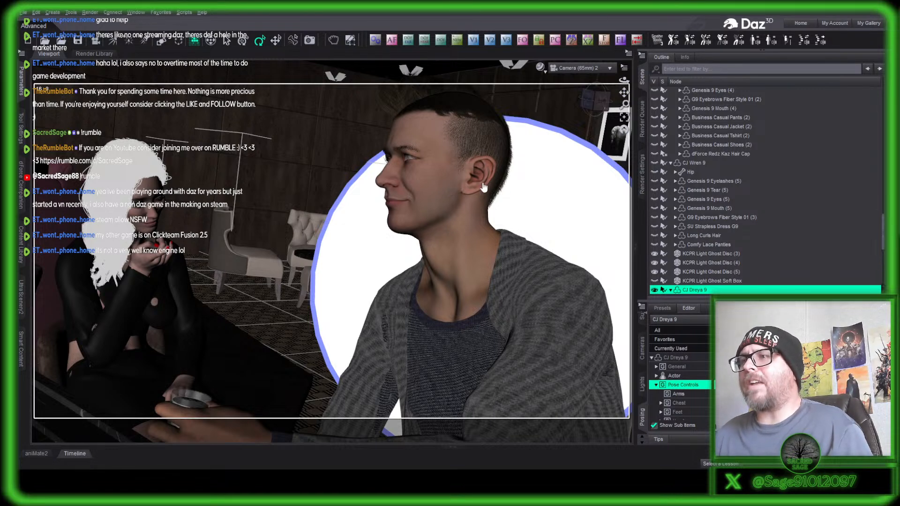
click(437, 196)
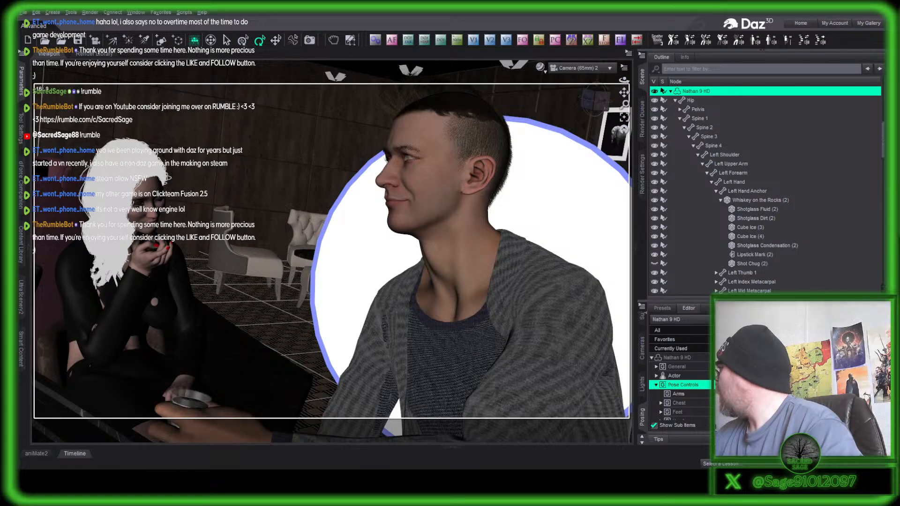
click(555, 197)
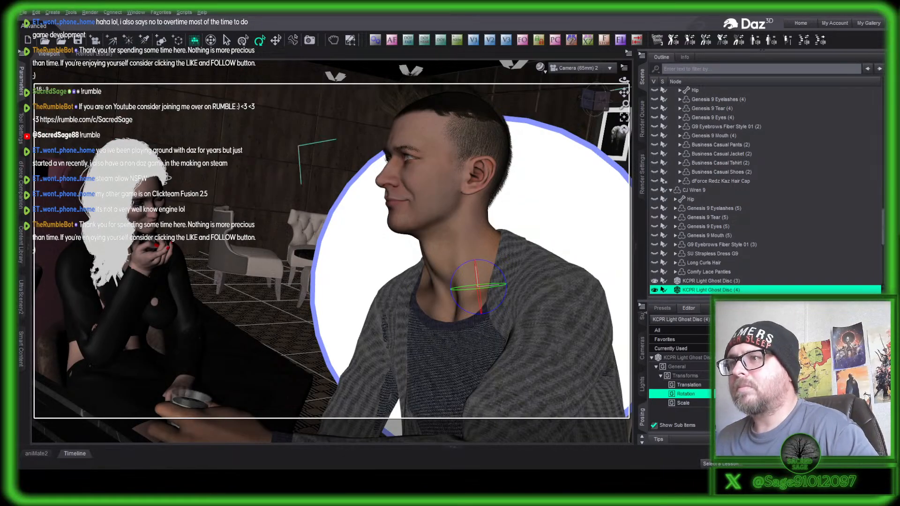
- Select the man's head, then clear the selection to review the Camera (65mm) 2 framing
click(421, 190)
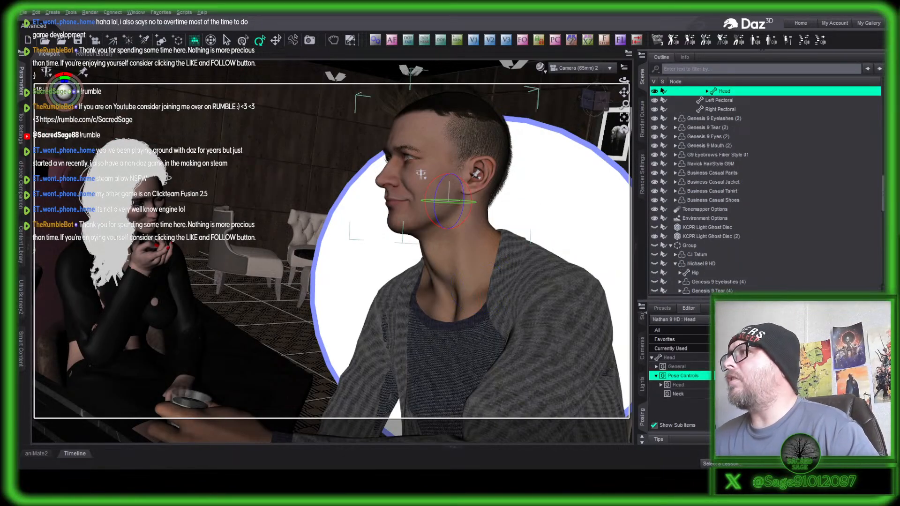
click(523, 214)
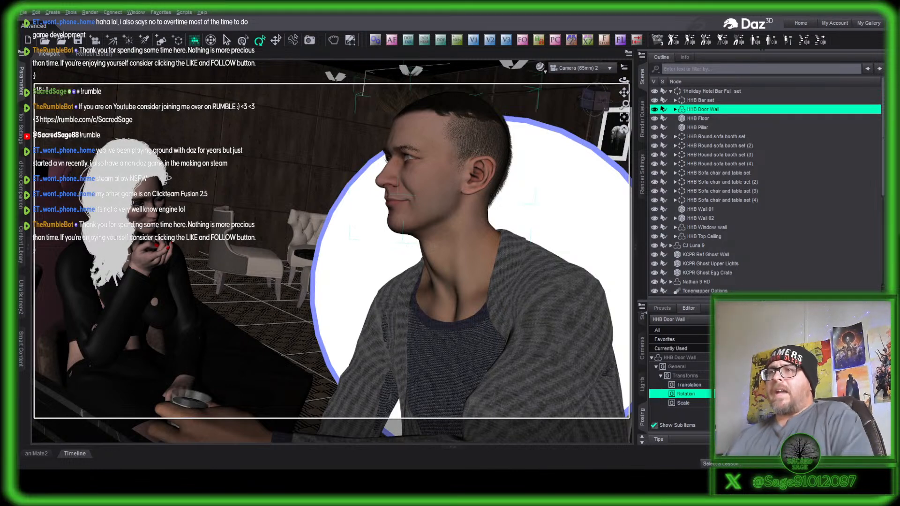
- Select Nathan 9 HD, enable camera depth of field, and orbit Perspective View to his face
click(442, 229)
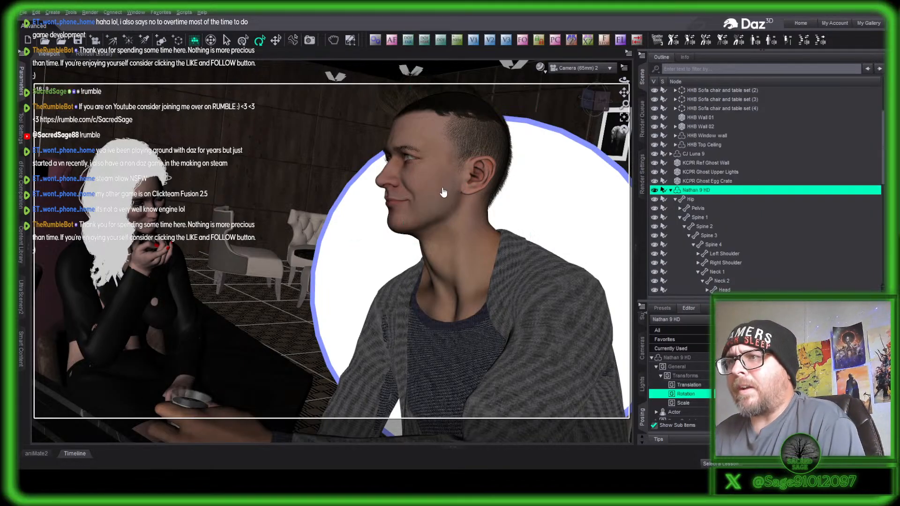
click(441, 43)
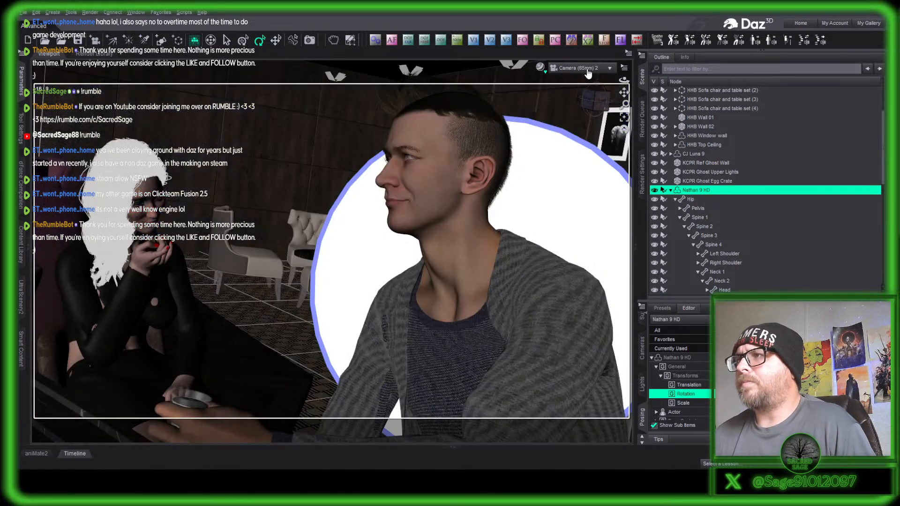
click(587, 69)
click(594, 97)
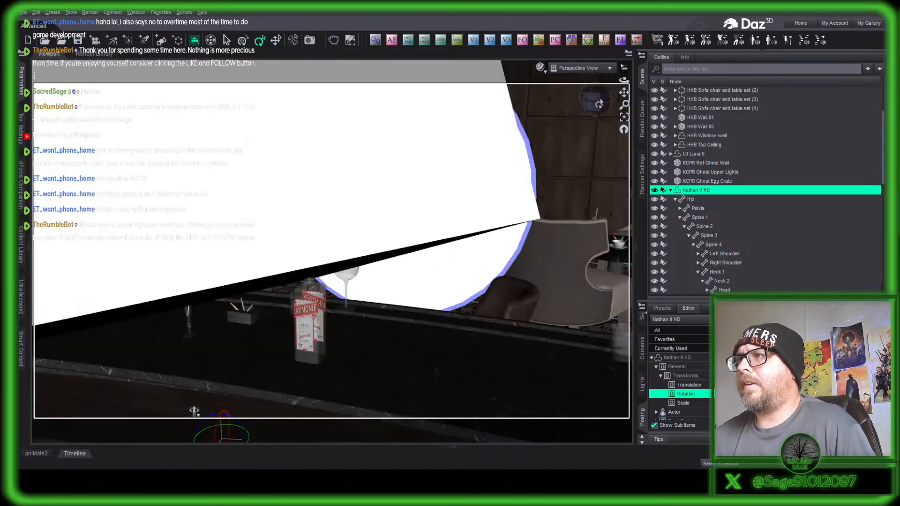
click(604, 109)
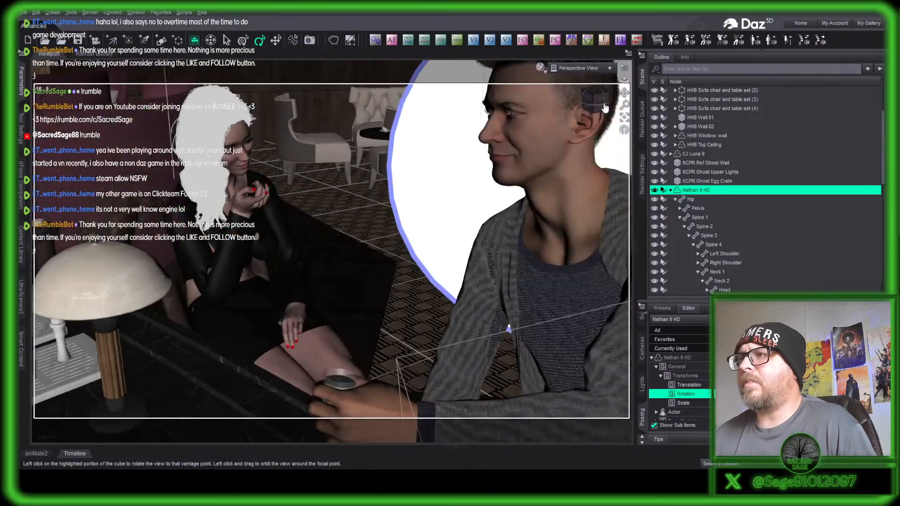
drag(604, 108, 630, 134)
- Adjust Nathan's Pose Controls smile slider down, then up to a slight smile
scroll(663, 412, down, 2)
scroll(693, 389, up, 2)
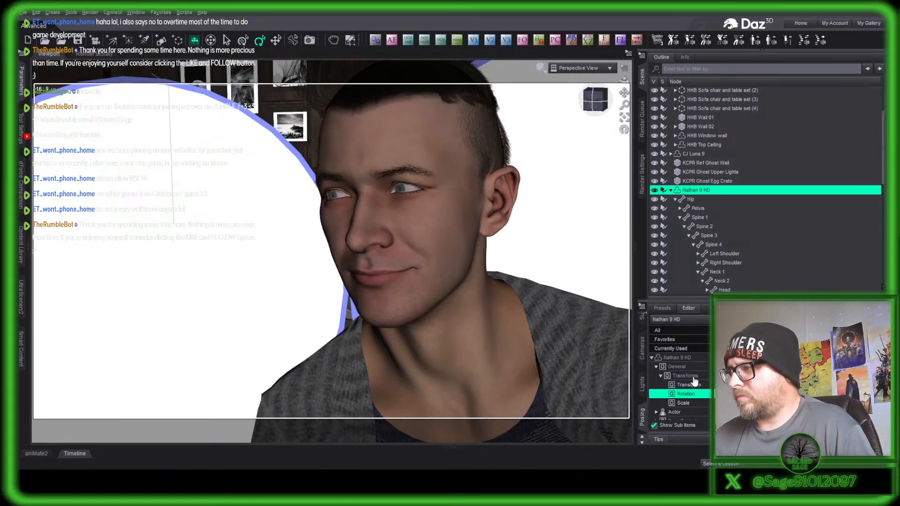
click(693, 349)
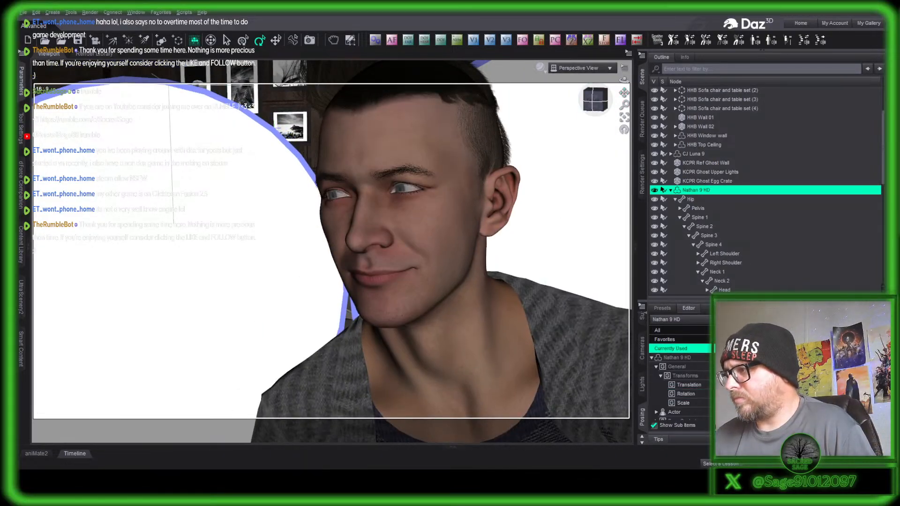
drag(796, 361, 769, 361)
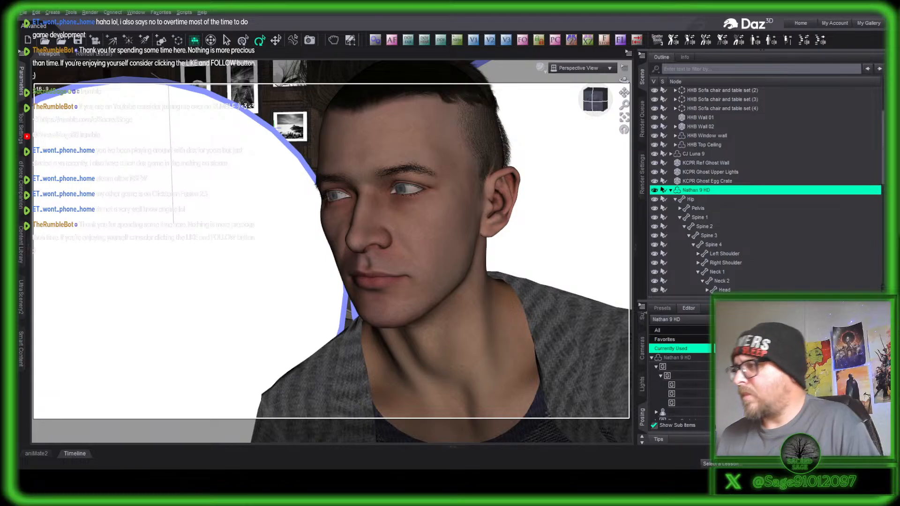
scroll(701, 396, down, 2)
click(701, 396)
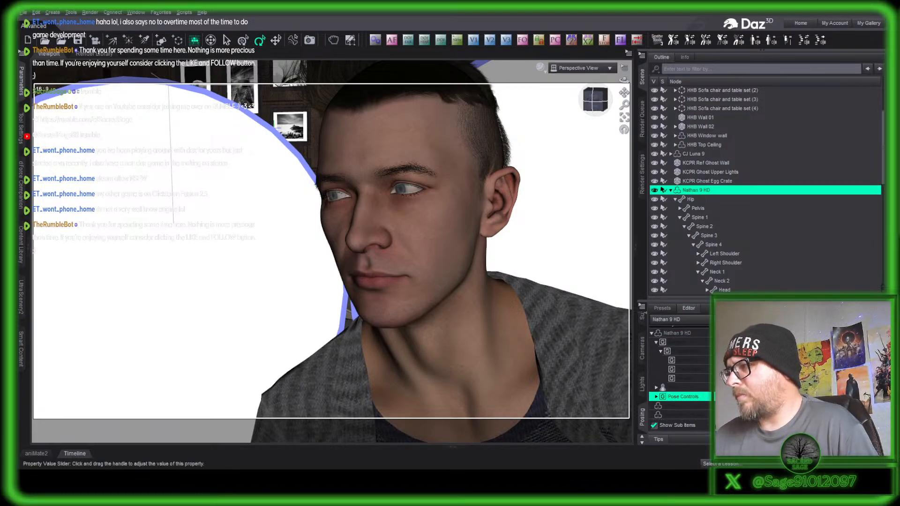
drag(794, 370, 813, 370)
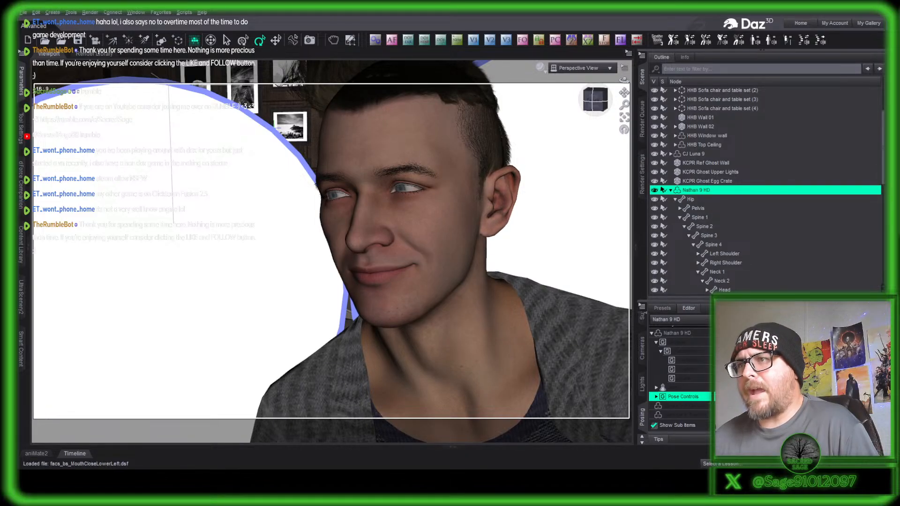
- Bring the seated woman into close view, then bend and twist her right forearm
click(599, 108)
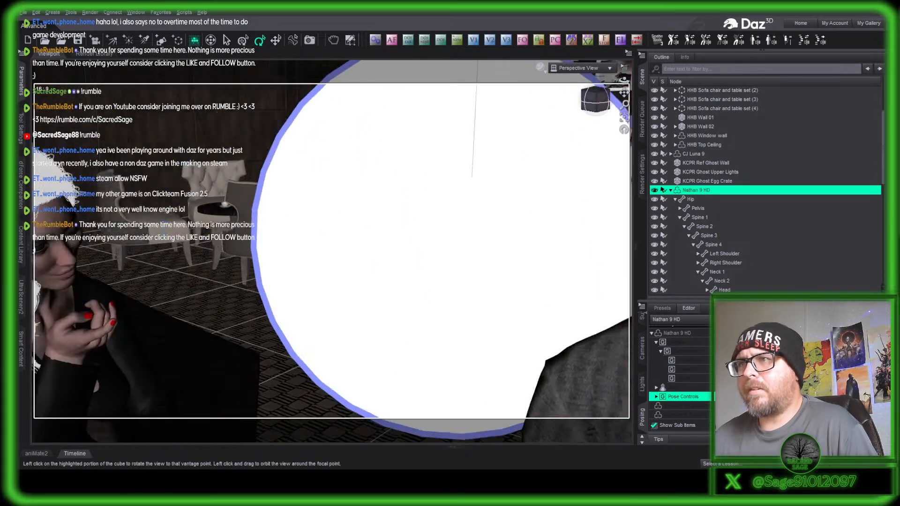
scroll(535, 129, down, 3)
scroll(595, 105, up, 5)
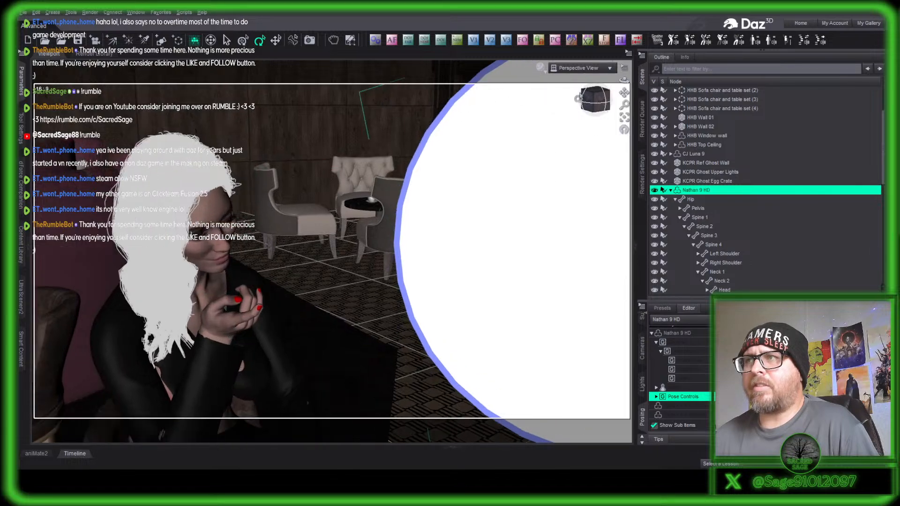
drag(592, 103, 597, 103)
click(598, 102)
middle_drag(598, 102, 597, 103)
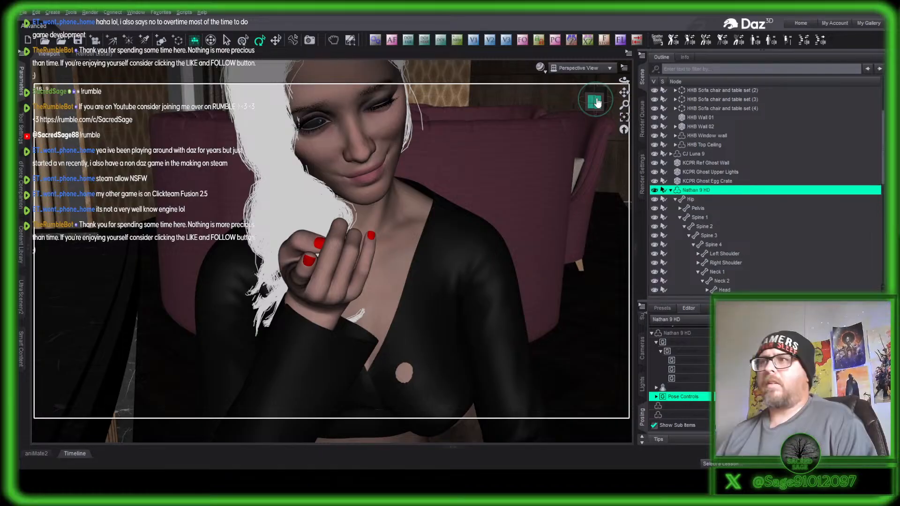
click(597, 102)
drag(597, 102, 587, 105)
click(255, 308)
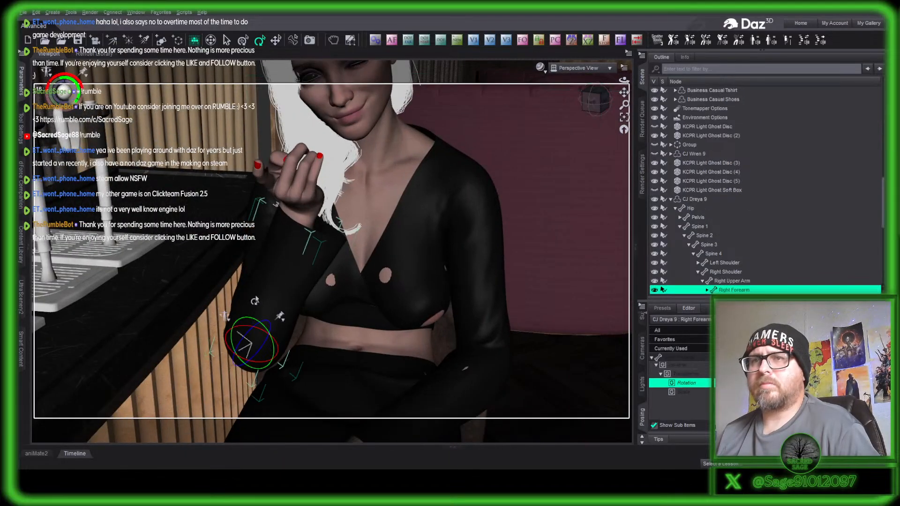
click(22, 94)
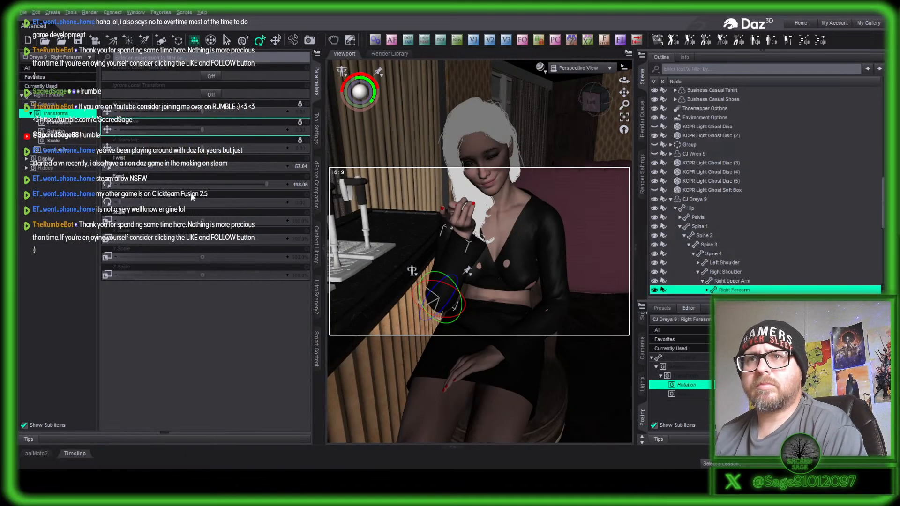
drag(265, 186, 169, 207)
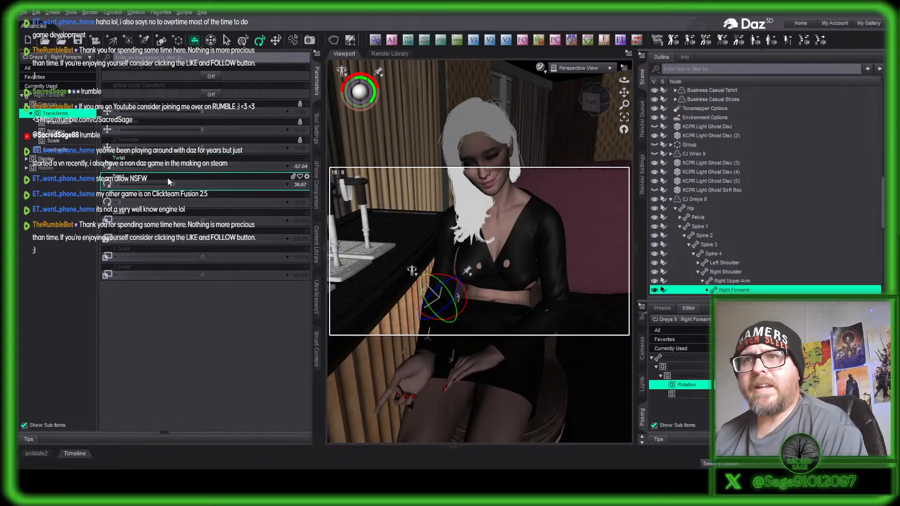
drag(150, 169, 231, 170)
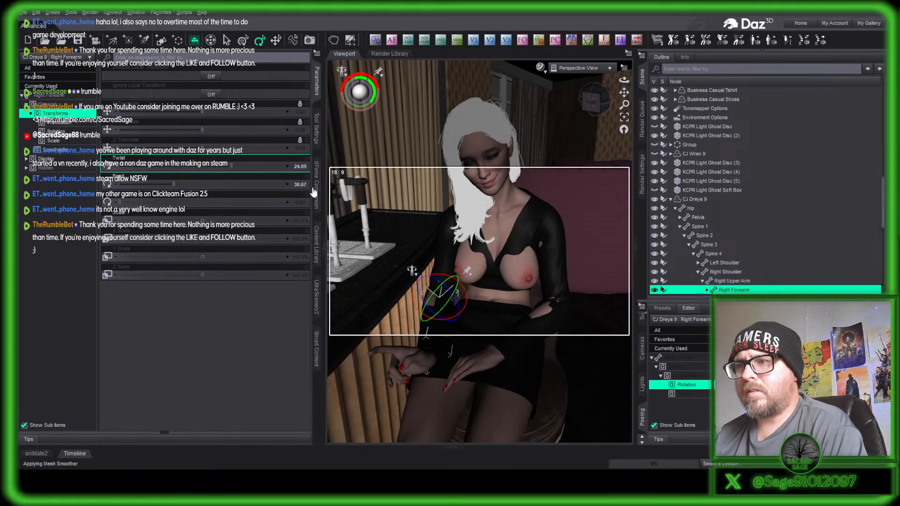
- Frame her right hand and twist it to a new wrist angle, then open Smart Content
drag(624, 105, 671, 132)
drag(624, 92, 661, 56)
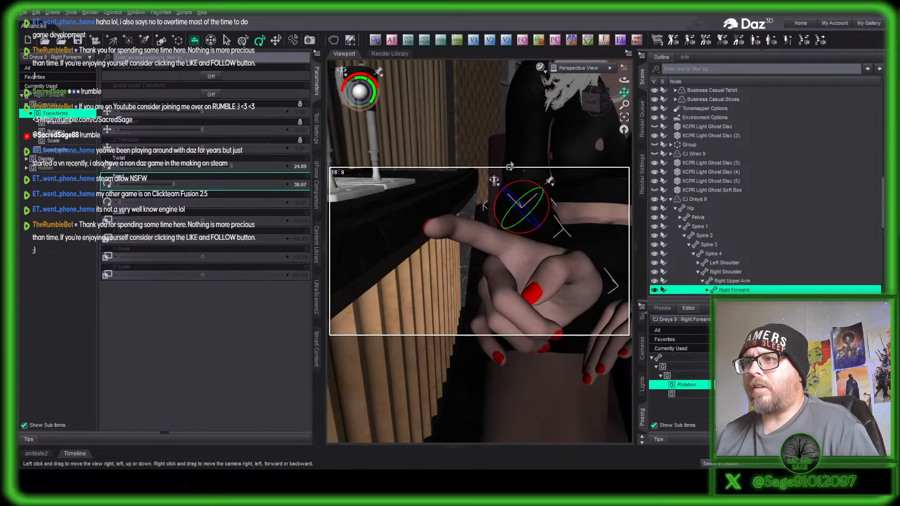
drag(596, 100, 545, 107)
drag(624, 92, 655, 93)
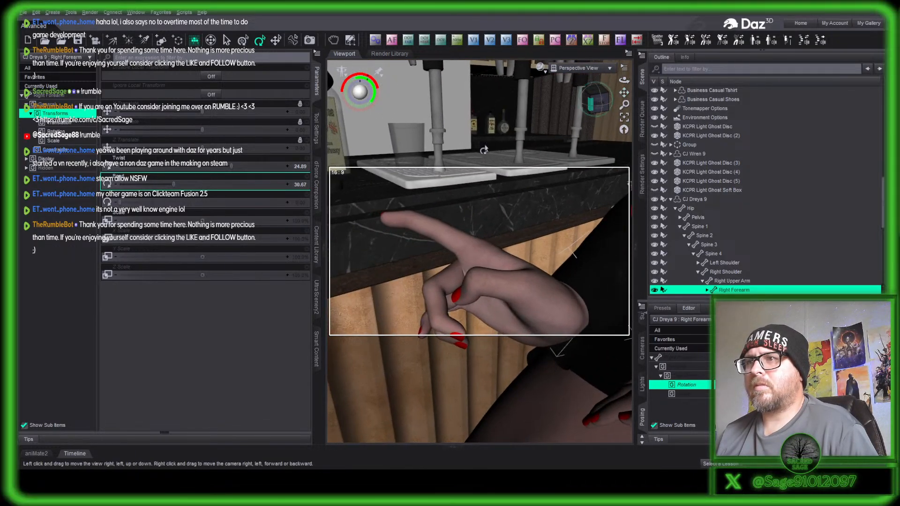
click(515, 326)
drag(160, 209, 201, 213)
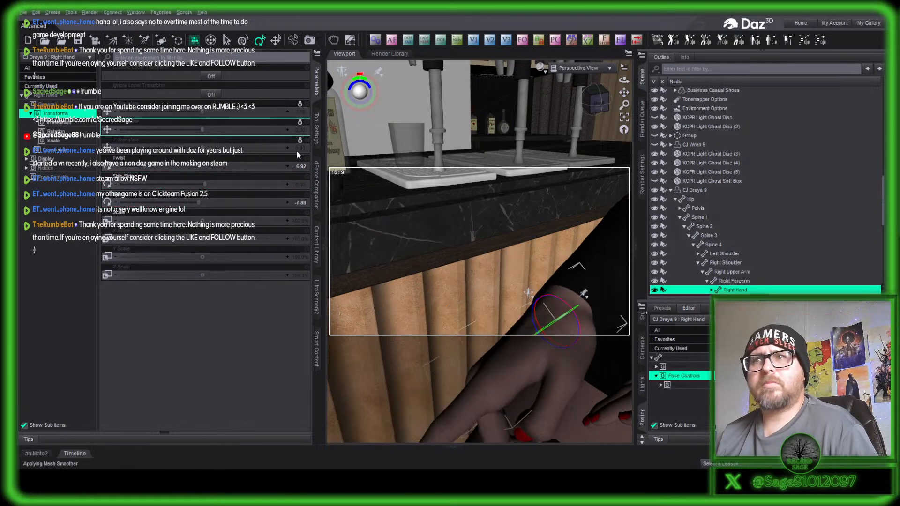
click(317, 350)
- Search installed products for 'hand' and apply DT Handful Right Hand 03 from DT Handful Poses
click(49, 76)
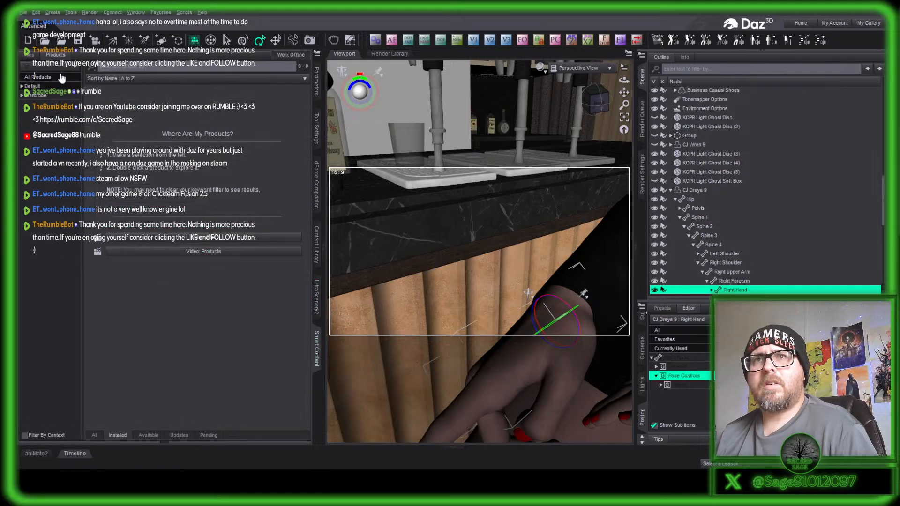
text(hand)
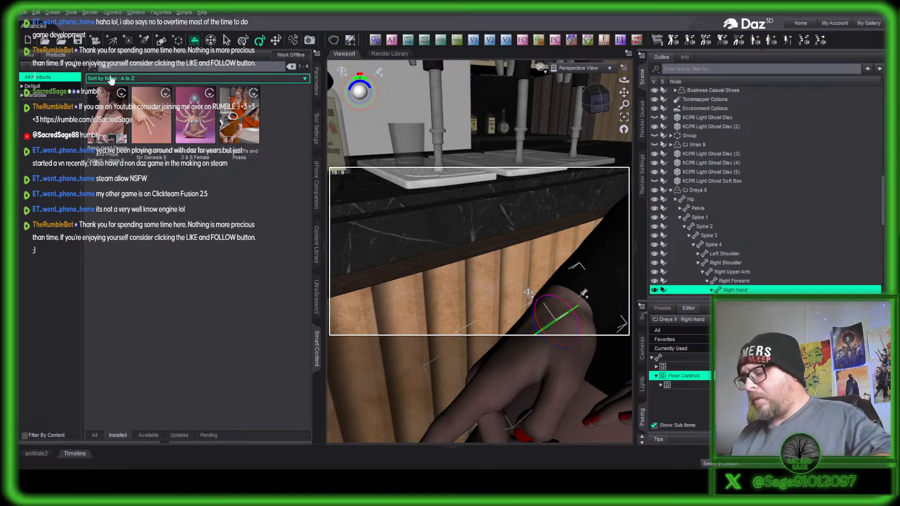
click(149, 127)
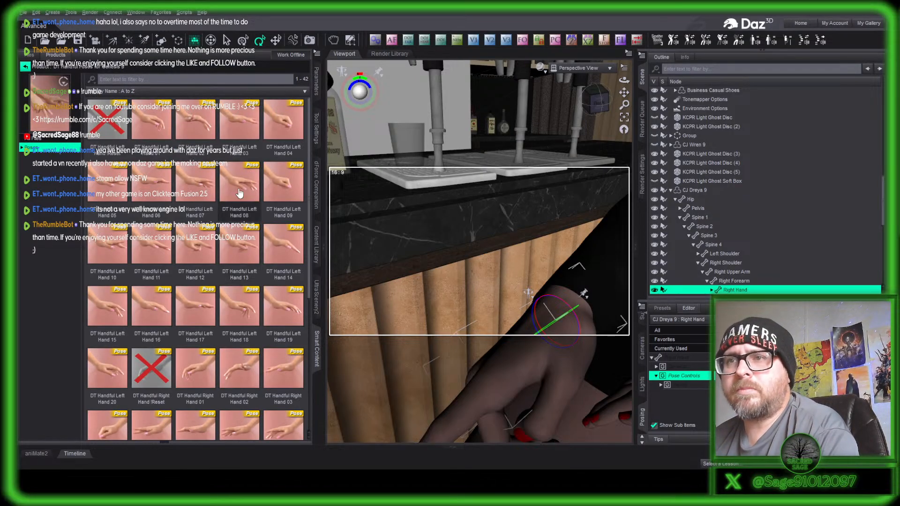
scroll(232, 187, down, 5)
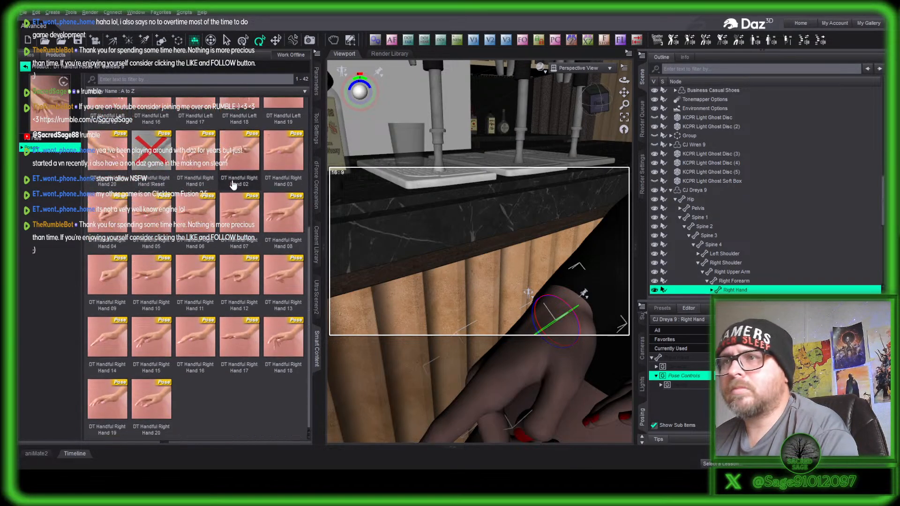
click(291, 160)
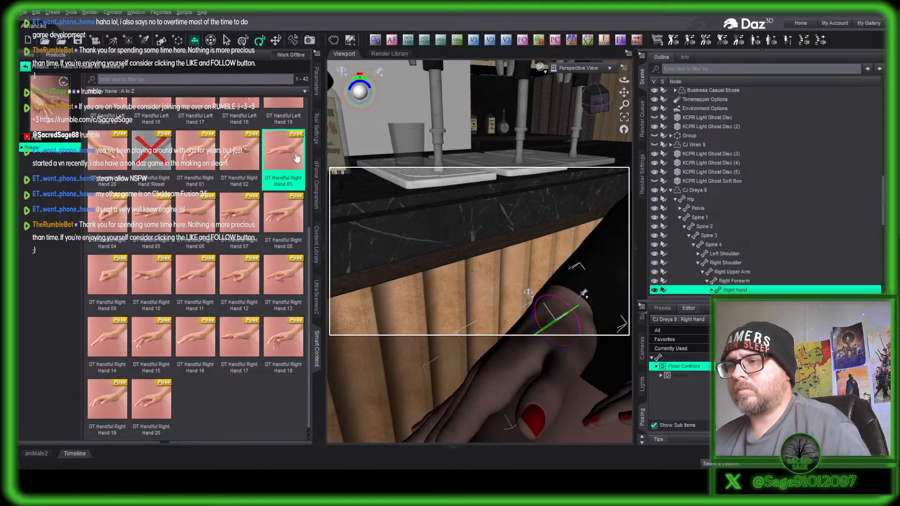
scroll(518, 132, down, 5)
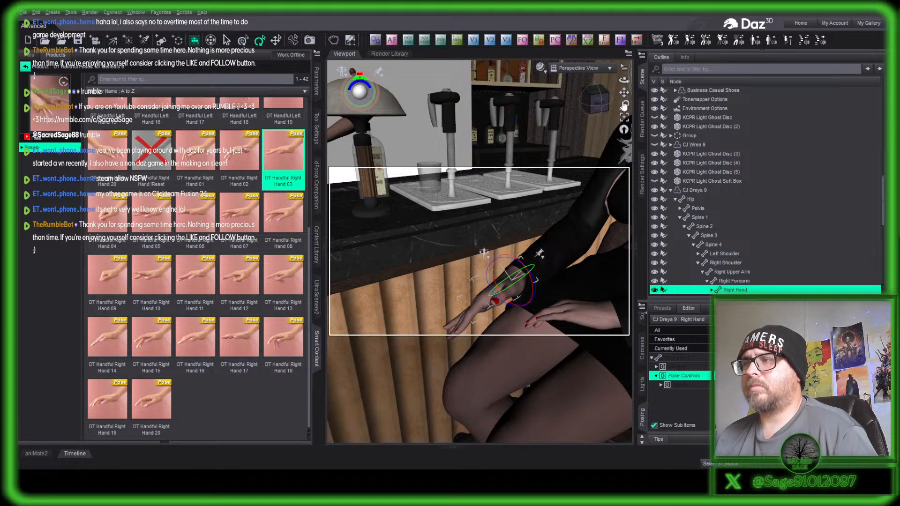
- Translate the woman's right hand down onto her thigh and select her right upper arm
drag(587, 94, 630, 80)
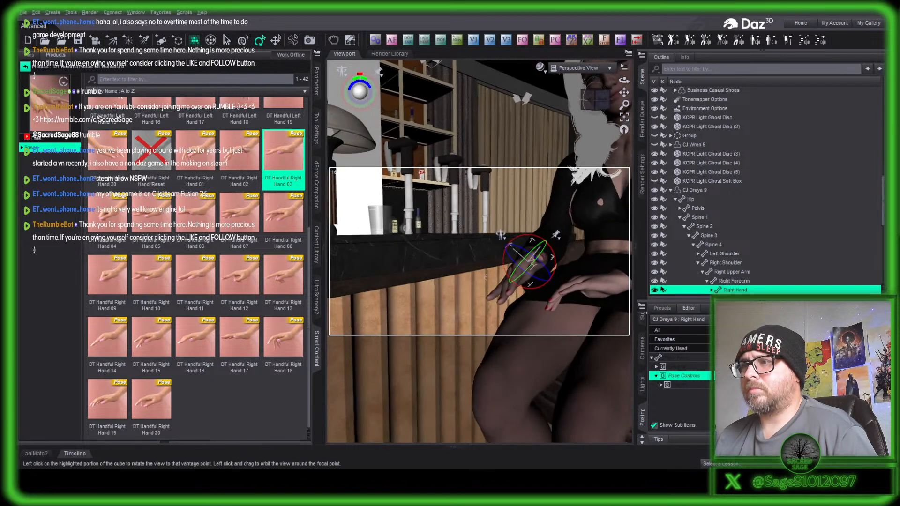
click(276, 40)
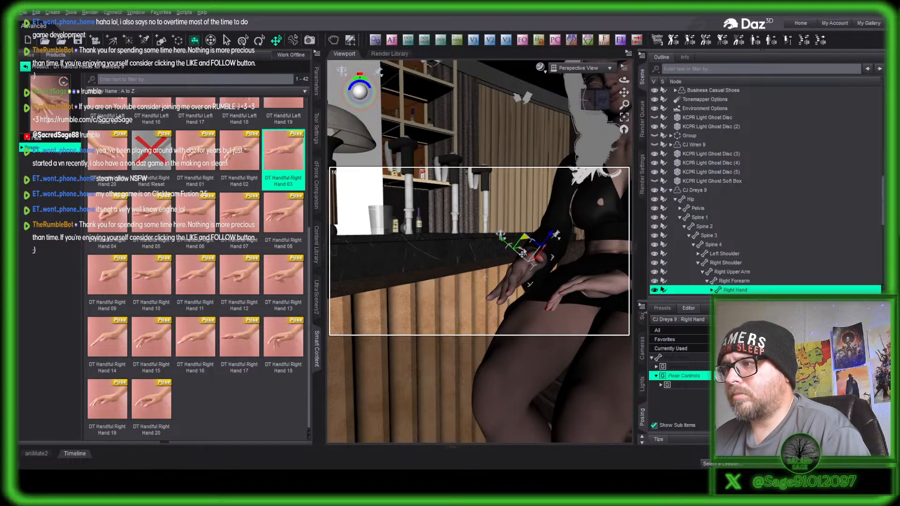
drag(522, 253, 528, 271)
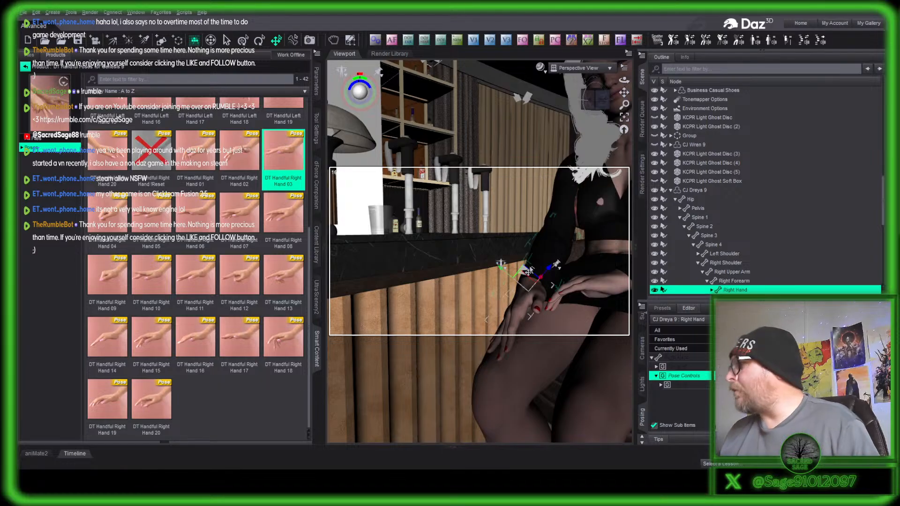
scroll(528, 271, up, 2)
scroll(528, 271, down, 3)
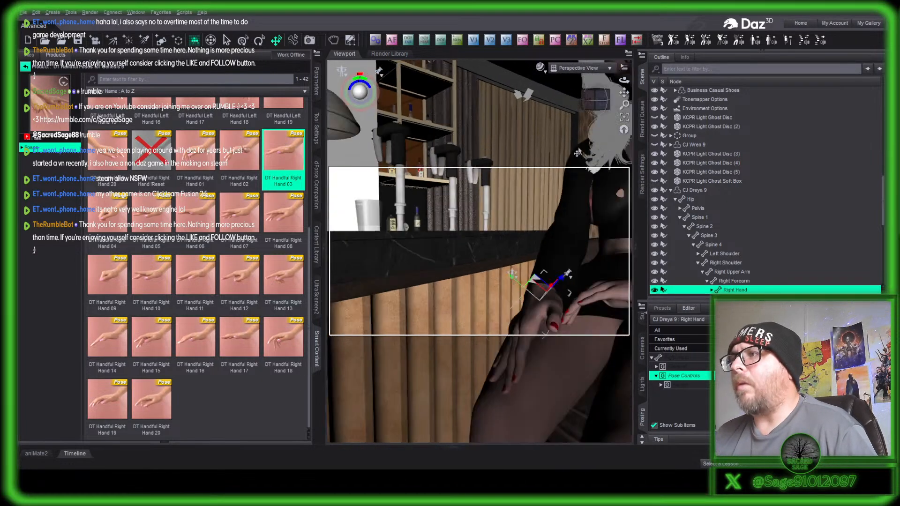
drag(595, 100, 609, 127)
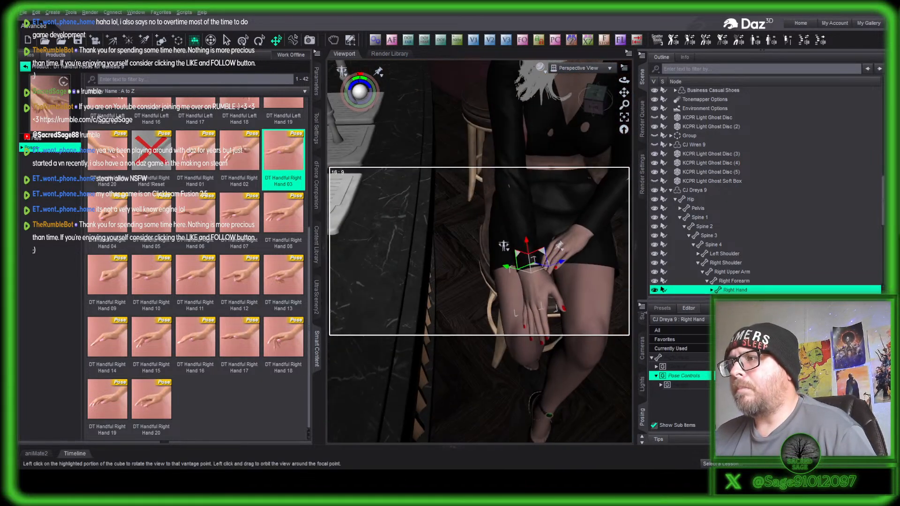
click(500, 140)
- Rotate the woman's right upper arm inward and twist it
click(317, 80)
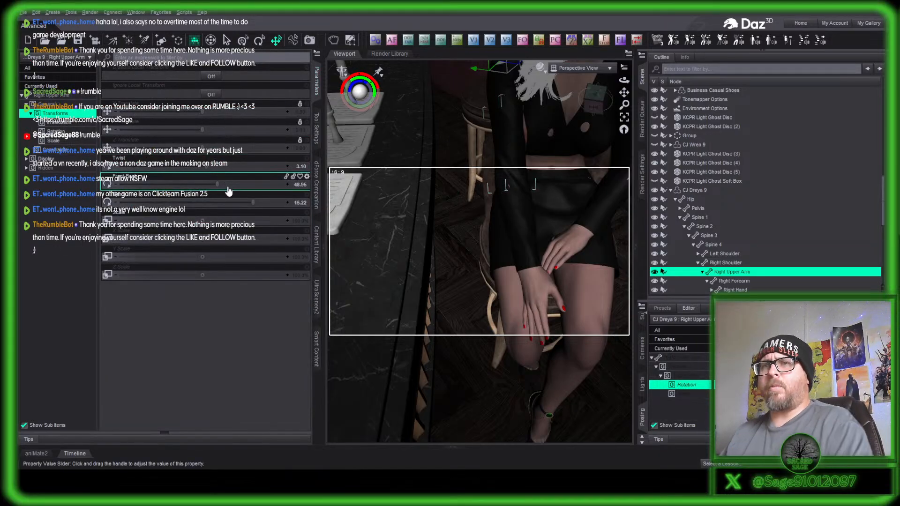
drag(251, 205, 216, 187)
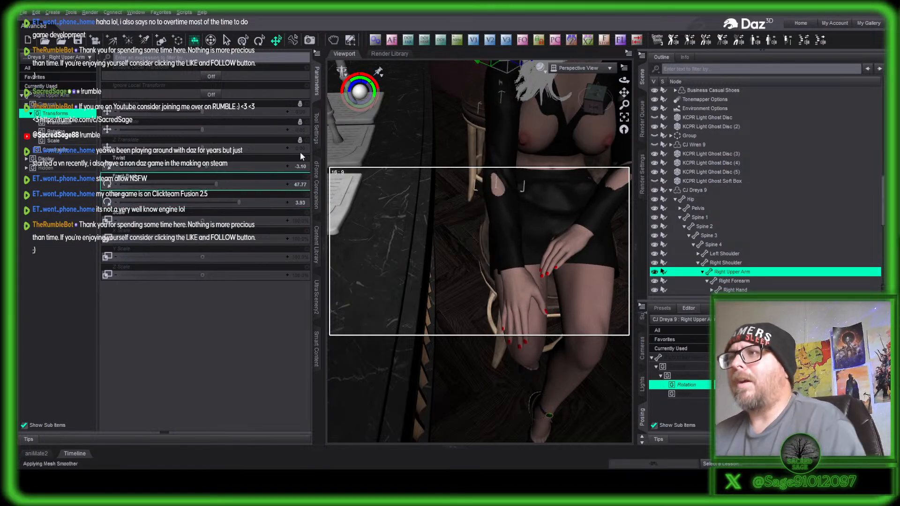
mouse_move(604, 106)
mouse_down()
mouse_move(602, 120)
mouse_move(615, 98)
mouse_move(609, 104)
mouse_up()
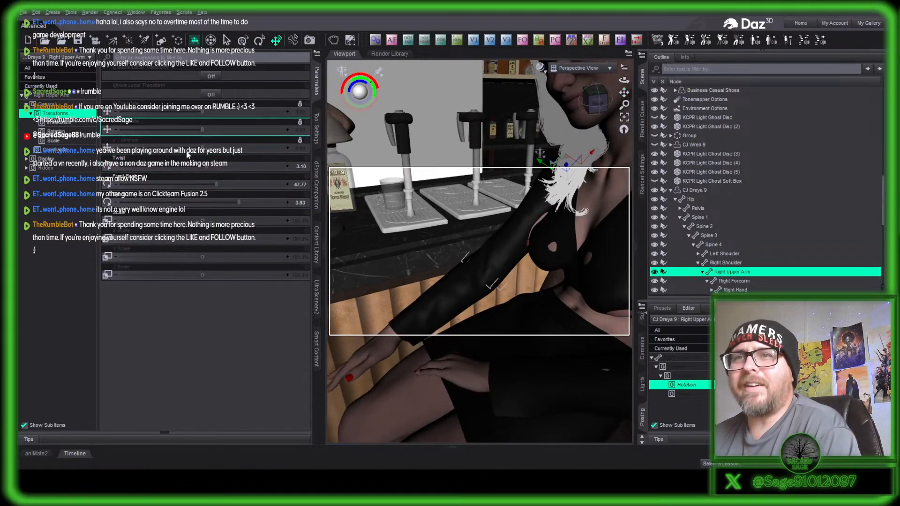
drag(207, 167, 244, 176)
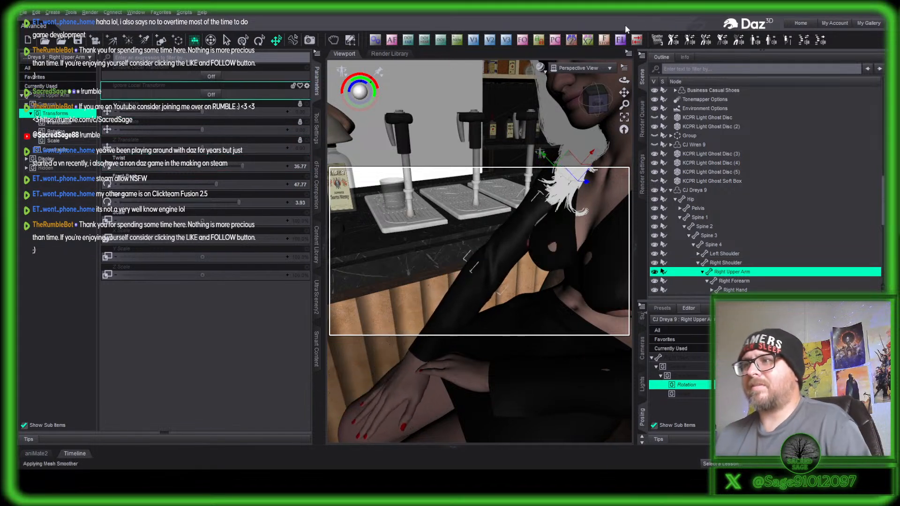
drag(596, 99, 491, 241)
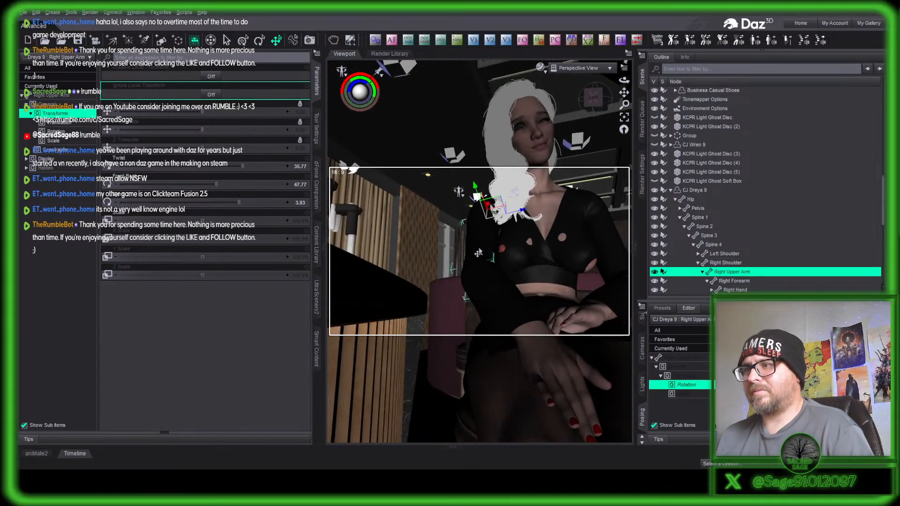
- Slide her right hand left across her thigh and slightly bend the middle and index fingers
click(548, 360)
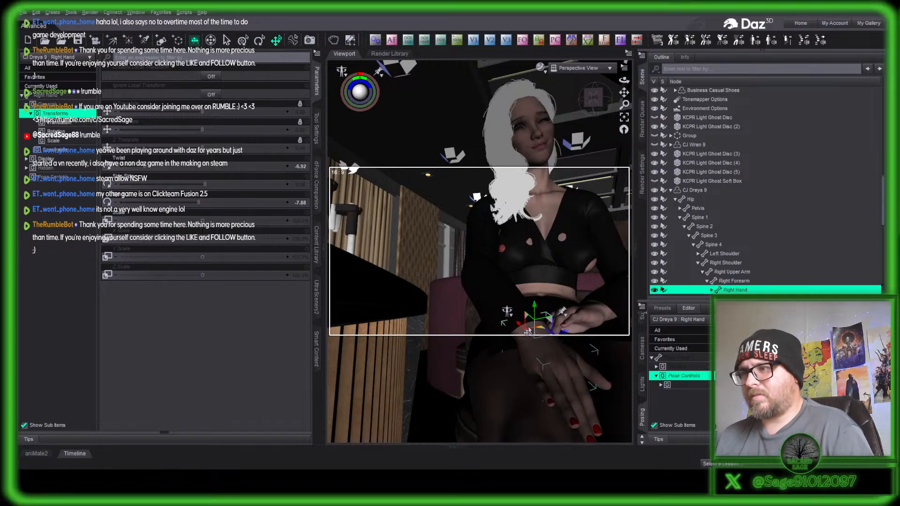
drag(528, 331, 506, 330)
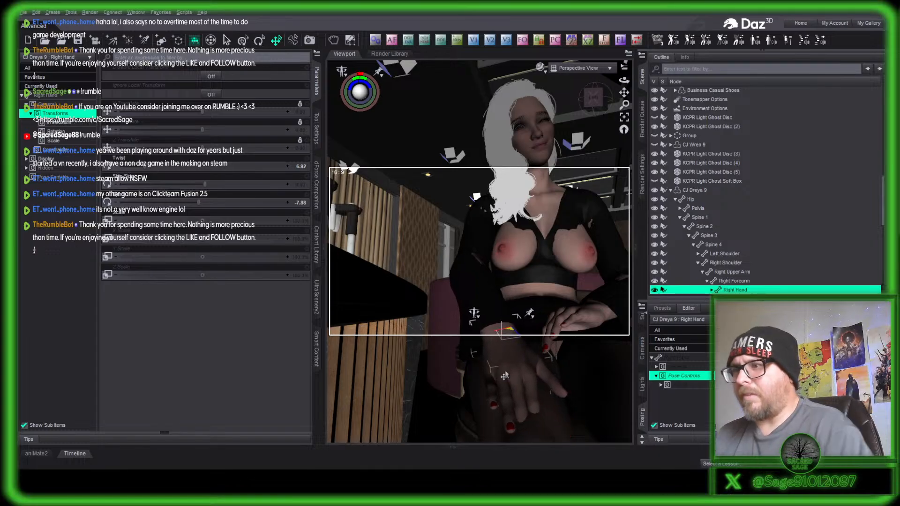
click(516, 405)
drag(189, 202, 178, 205)
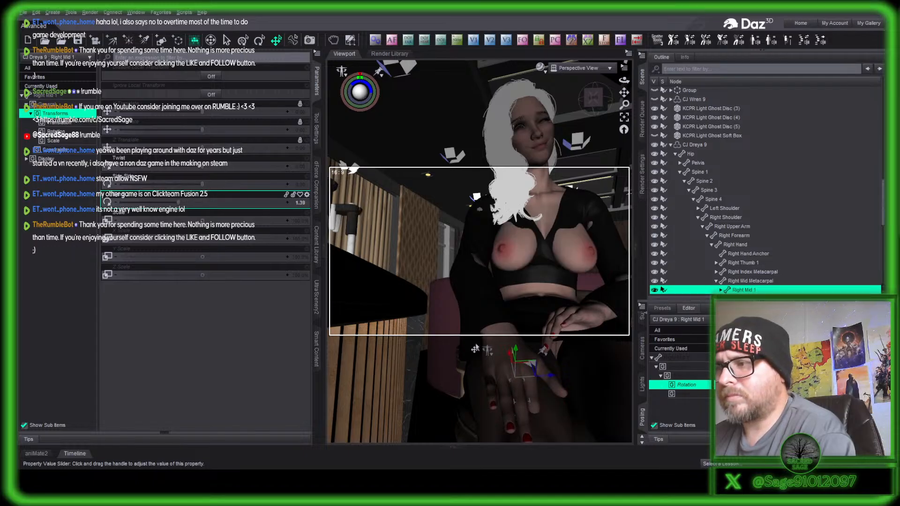
click(529, 393)
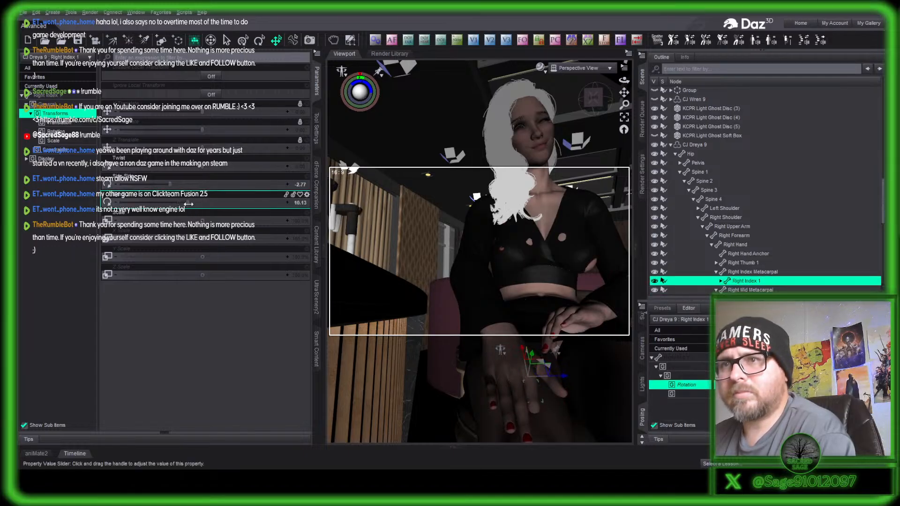
drag(178, 203, 176, 203)
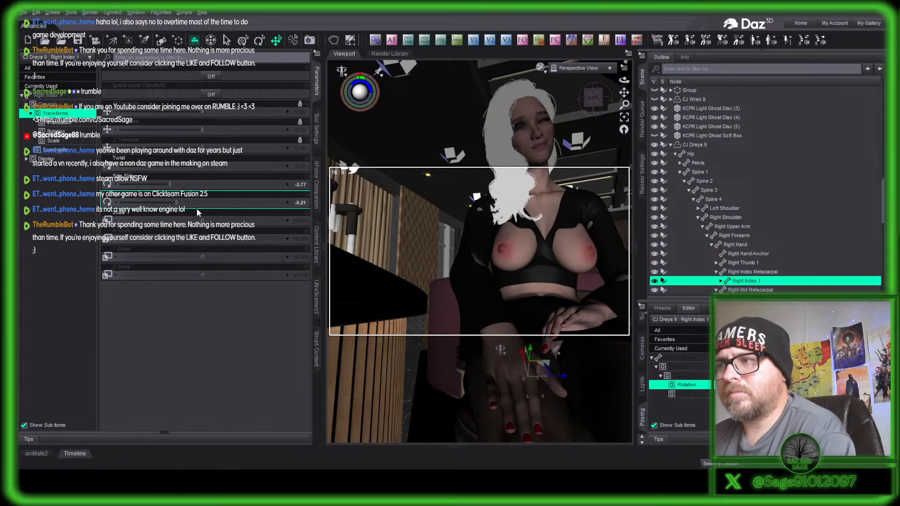
- Select CJ Dreya 9, toggle Currently Used and Pose Controls, and pan to center her upper body
drag(618, 101, 537, 318)
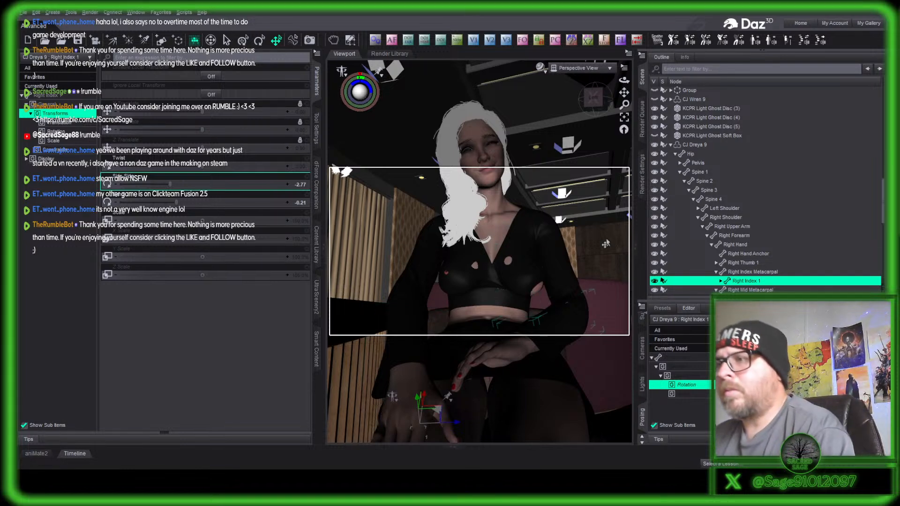
click(476, 145)
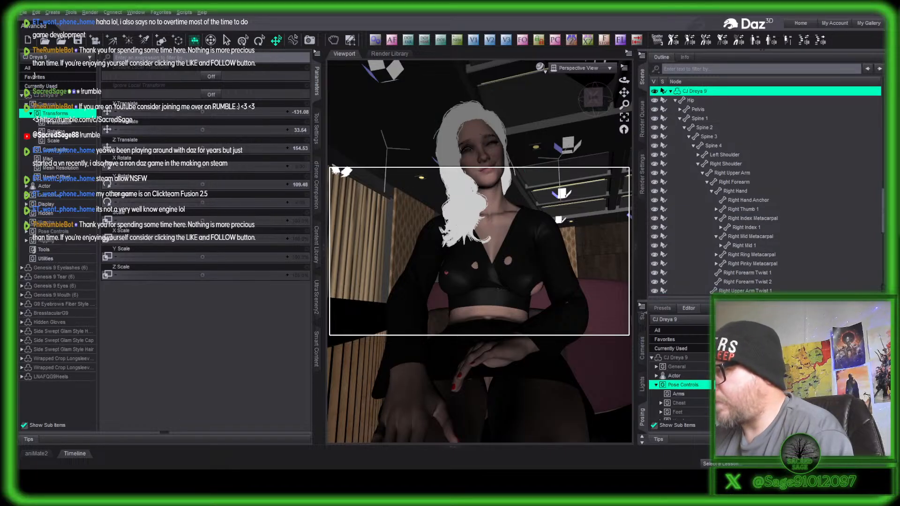
click(690, 349)
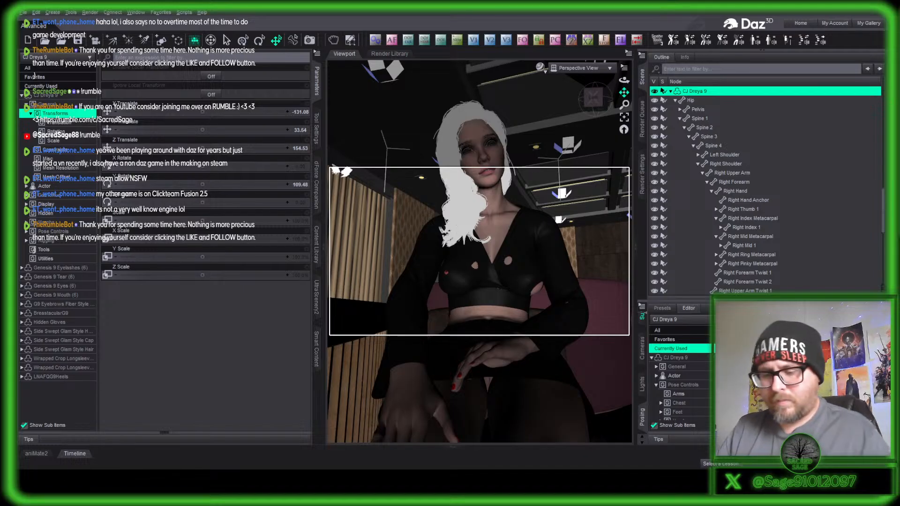
click(683, 386)
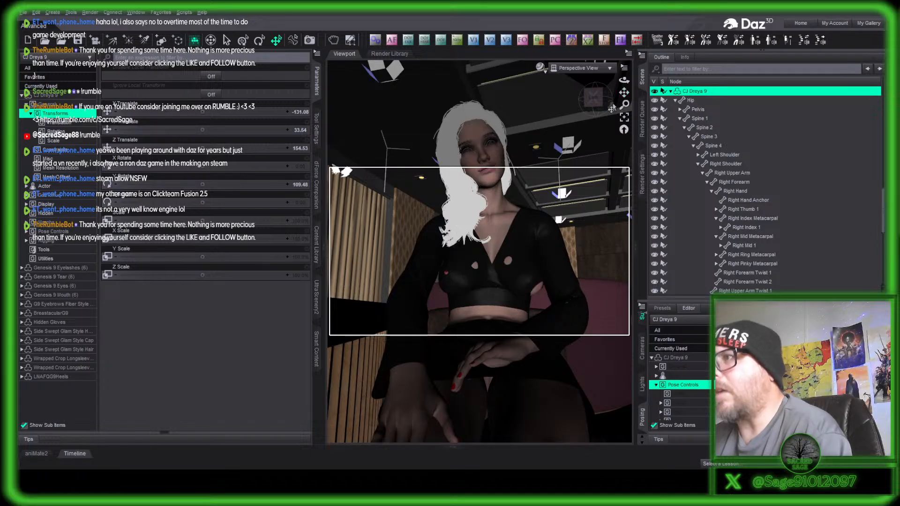
drag(624, 92, 618, 140)
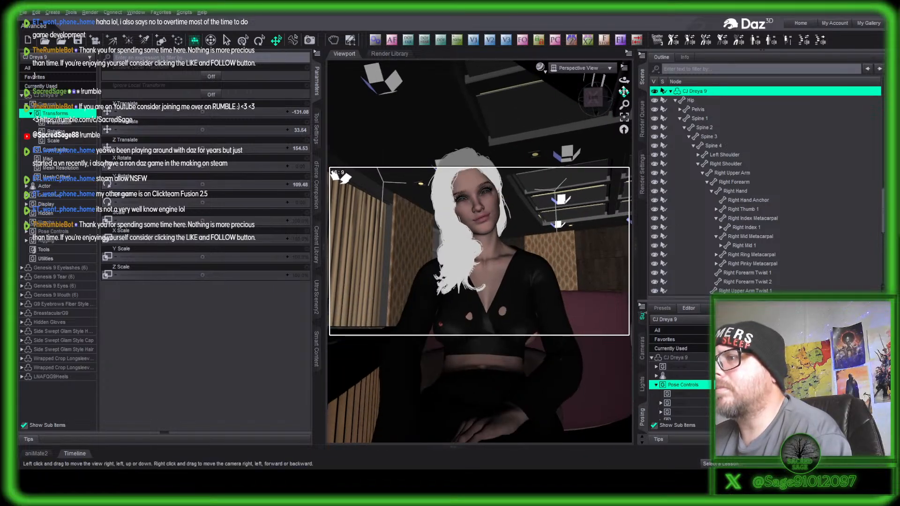
- Look through Camera (65mm) 2, collapse CJ Dreya 9 in the Scene tab, and select Nathan 9 HD
click(592, 68)
click(600, 140)
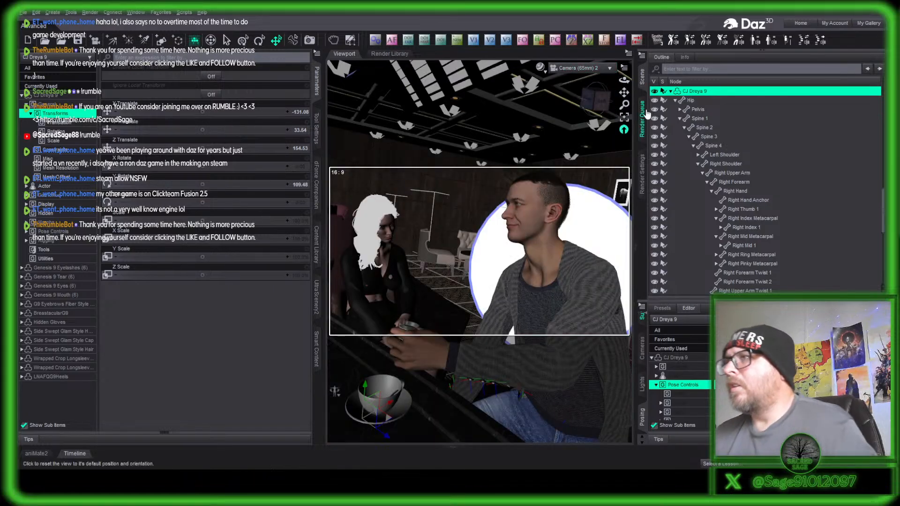
click(671, 91)
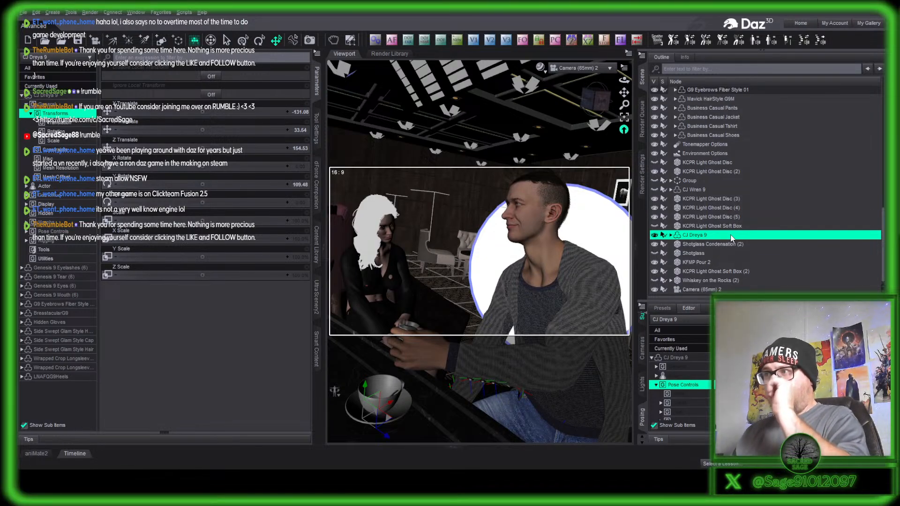
scroll(728, 220, up, 10)
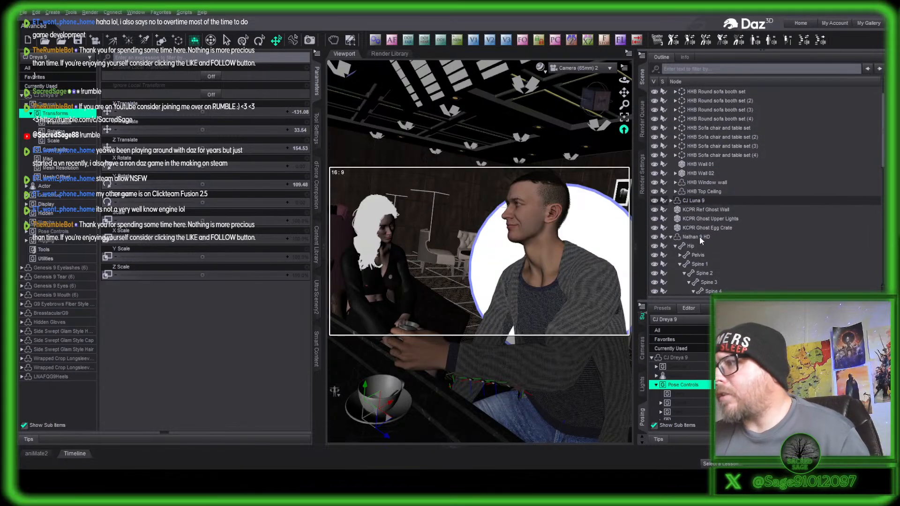
click(700, 238)
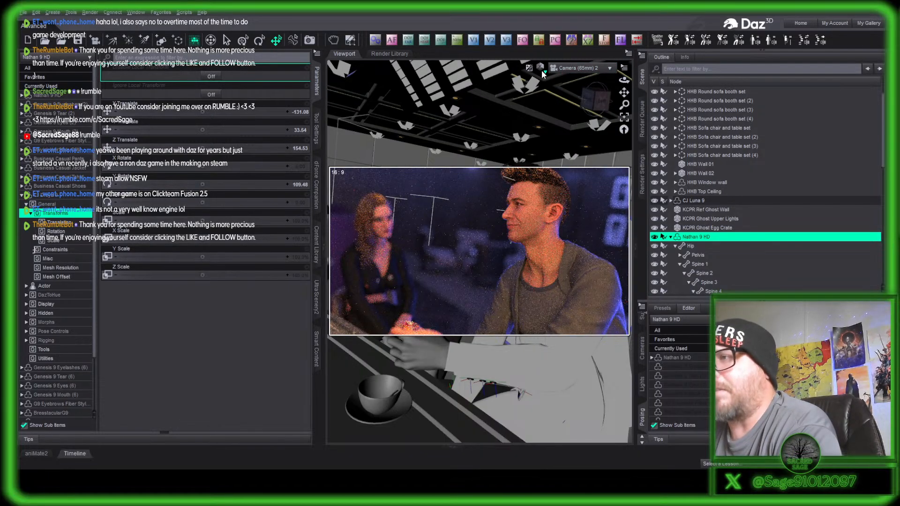
- Switch the viewport Draw Style from NVIDIA Iray back to Texture Shaded
click(545, 165)
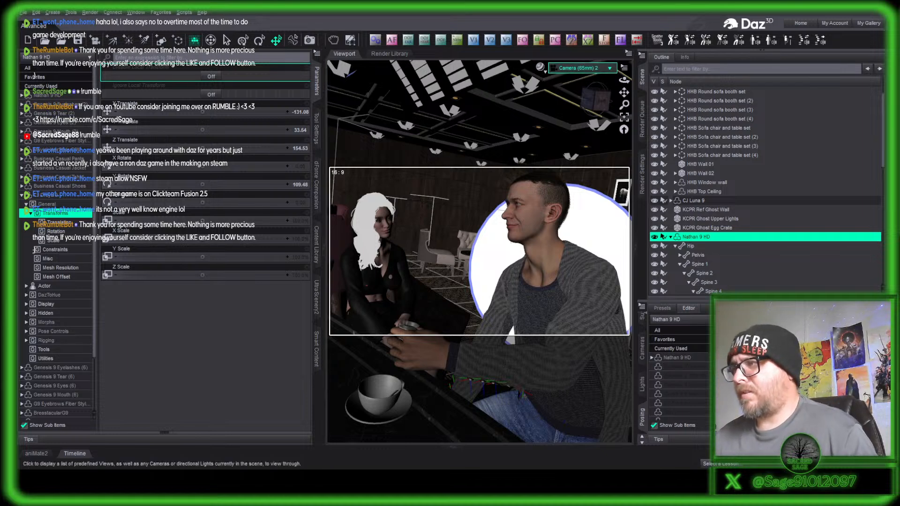
- Collapse Nathan 9 HD in the Scene tab and add CJ Dreya 9 to the selection
click(670, 237)
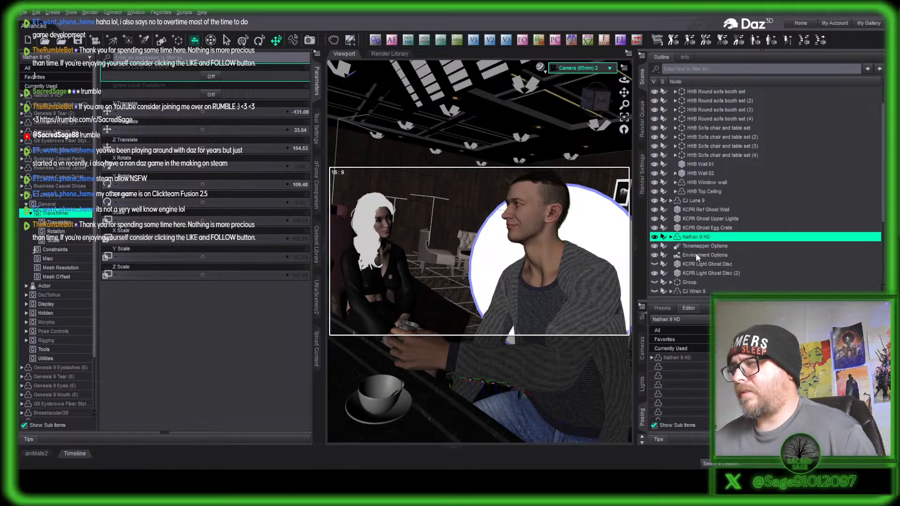
scroll(693, 253, up, 2)
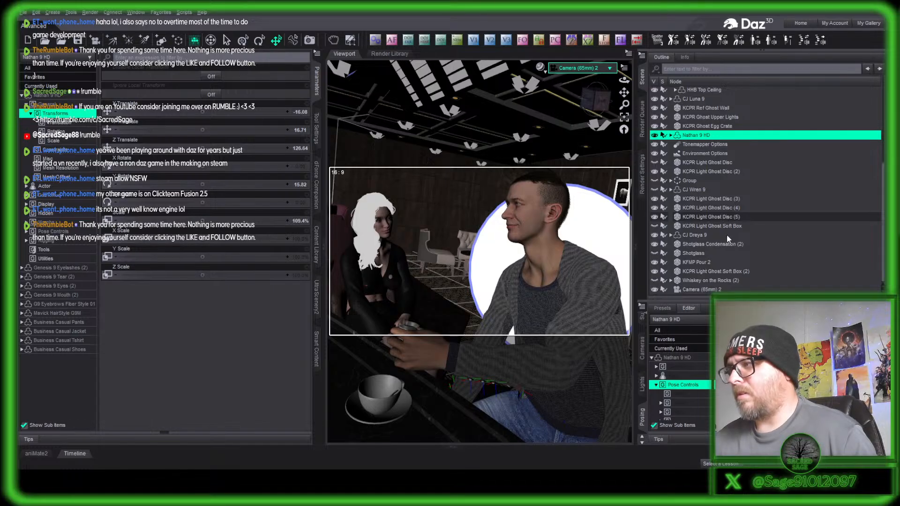
ctrl+click(702, 235)
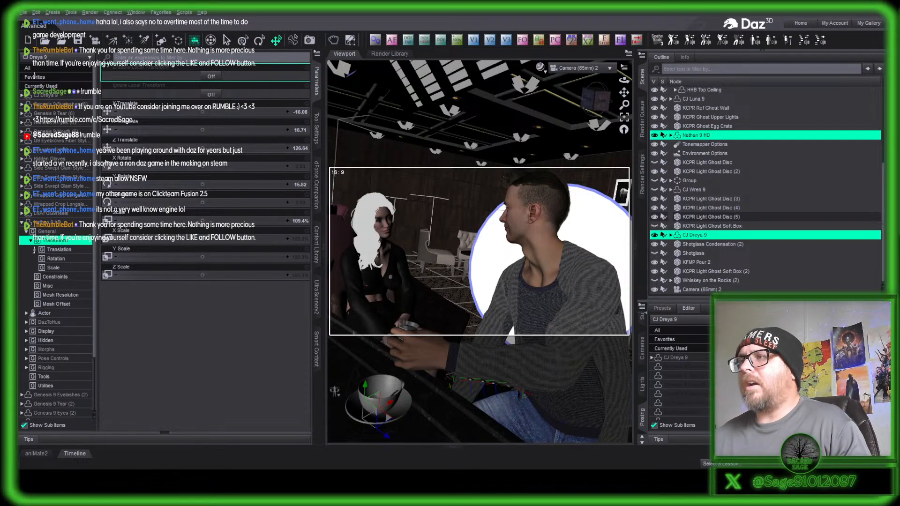
- Frame the whole bar in Perspective View, then select and collapse CJ Luna 9
click(589, 70)
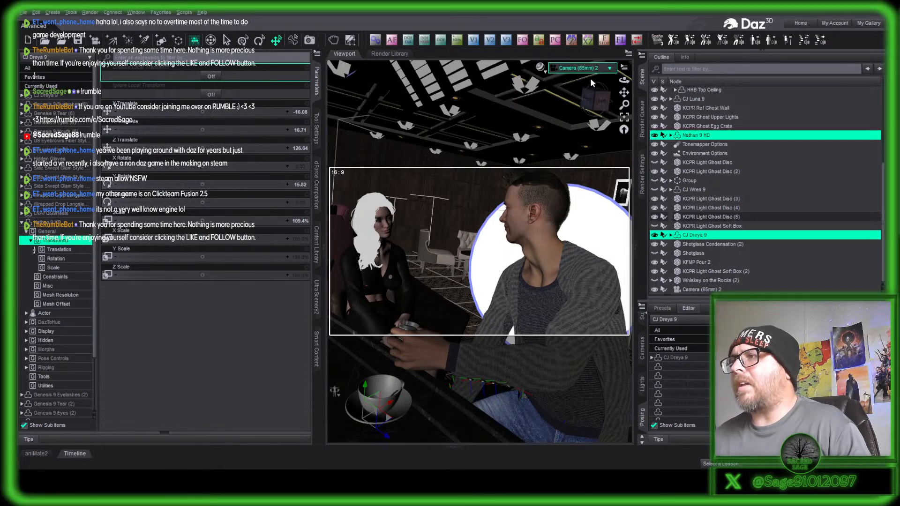
click(590, 80)
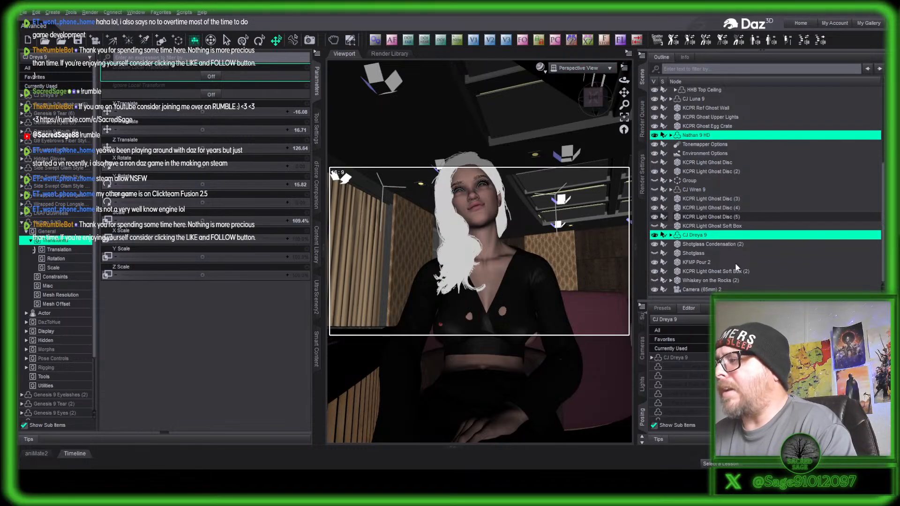
click(725, 291)
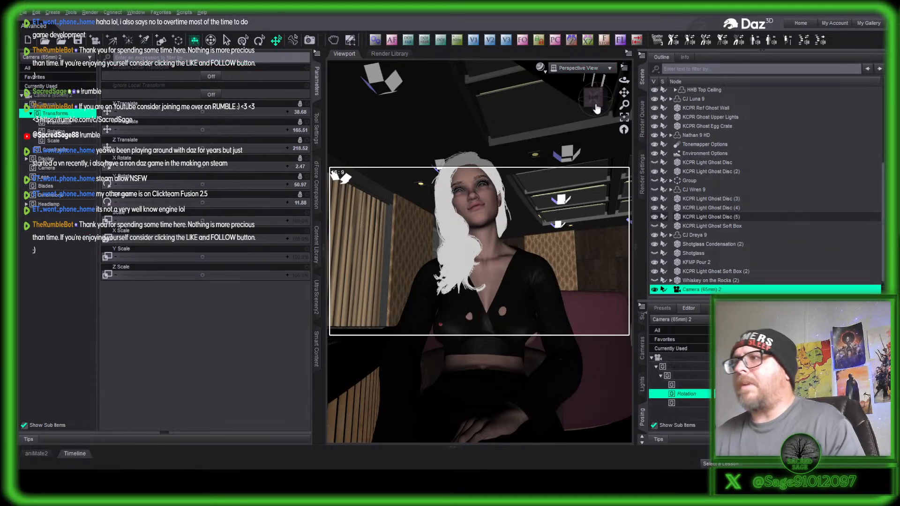
drag(601, 104, 432, 211)
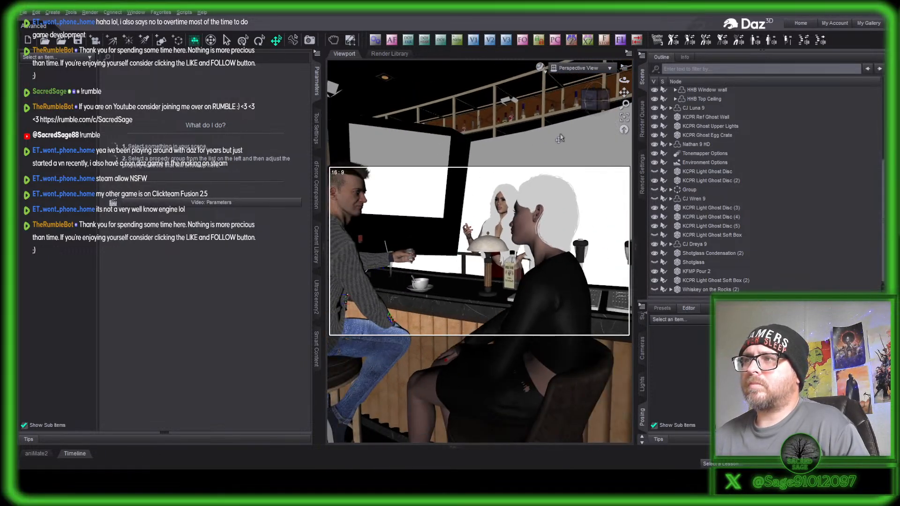
mouse_move(624, 92)
mouse_down()
mouse_move(600, 103)
mouse_move(638, 89)
mouse_move(624, 92)
mouse_up()
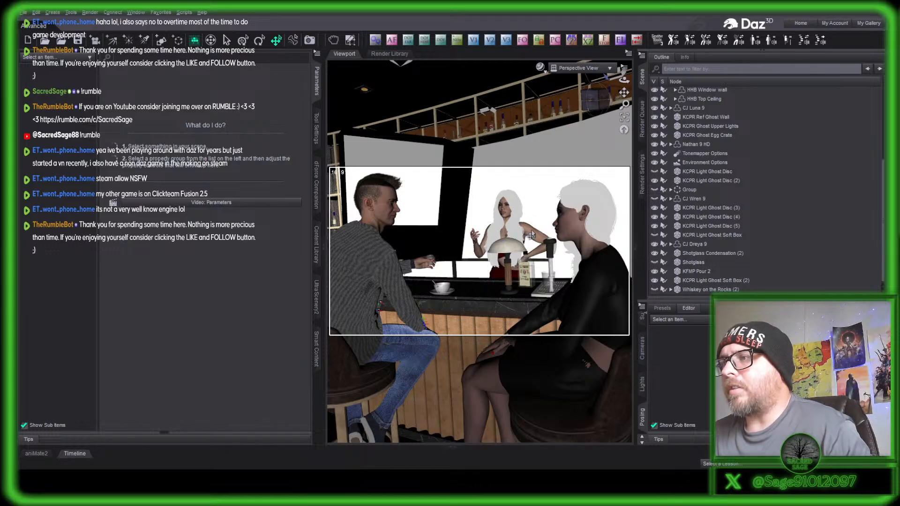
click(505, 212)
click(671, 109)
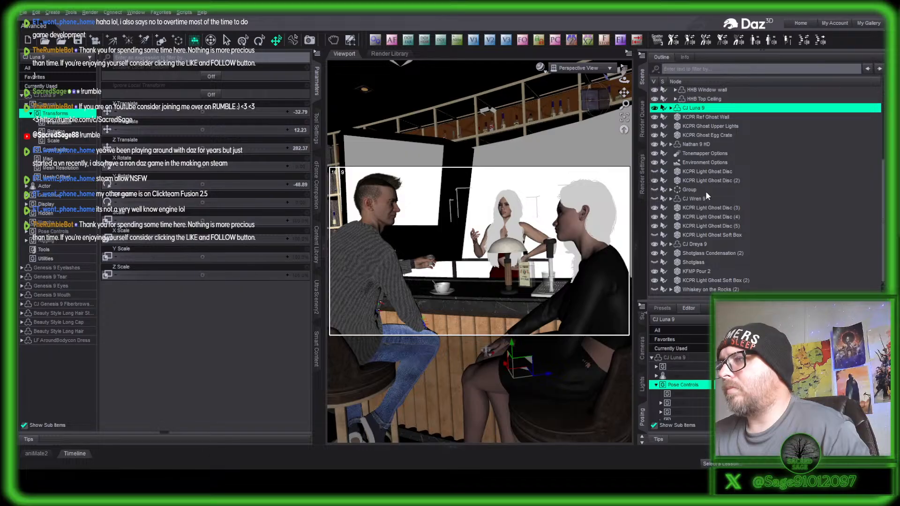
- Select Nathan 9 HD, CJ Dreya 9 and CJ Luna 9, then look through Camera (65mm) 1
click(700, 144)
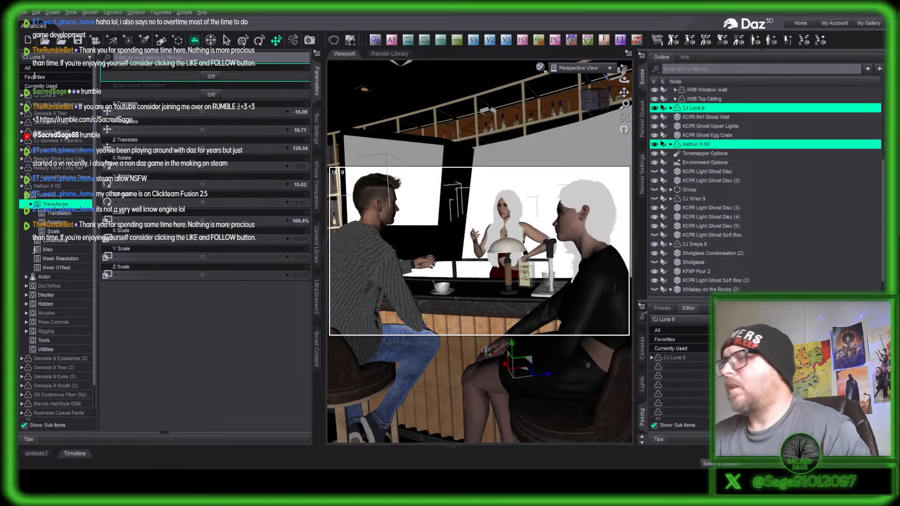
click(573, 227)
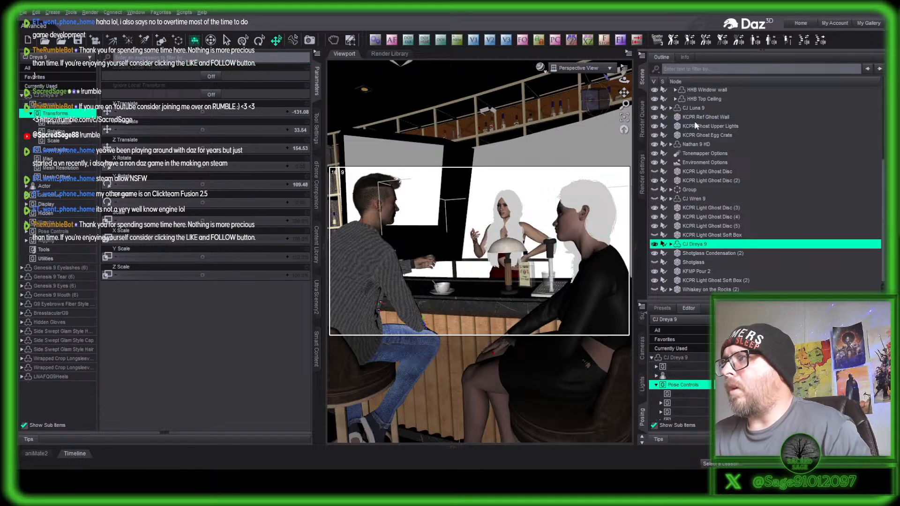
ctrl+click(692, 108)
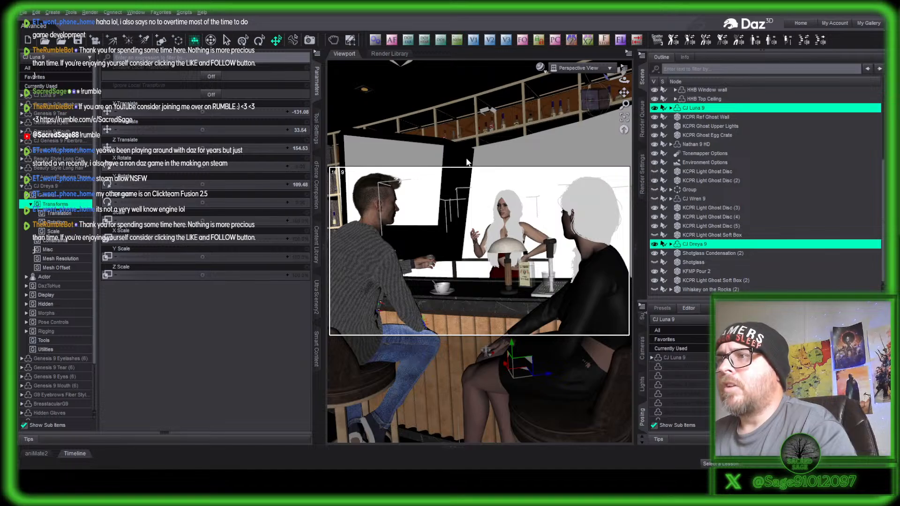
scroll(699, 281, down, 1)
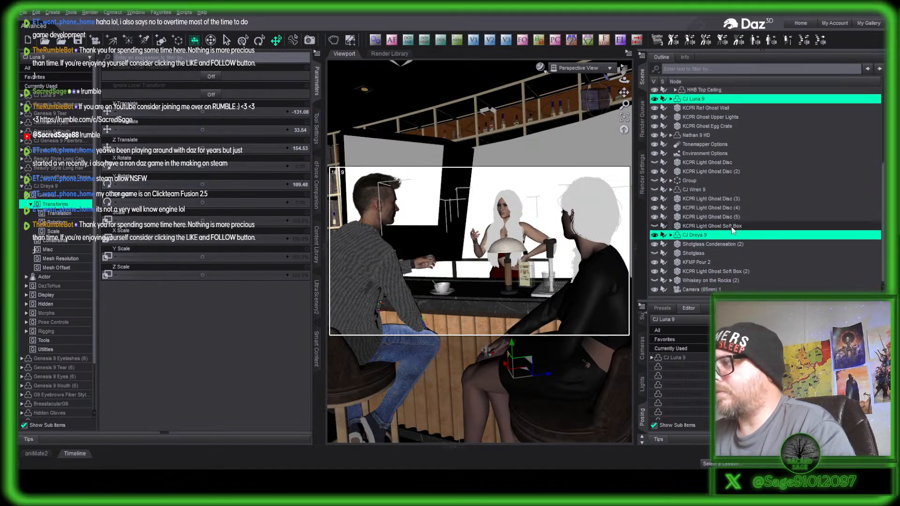
click(587, 74)
click(584, 139)
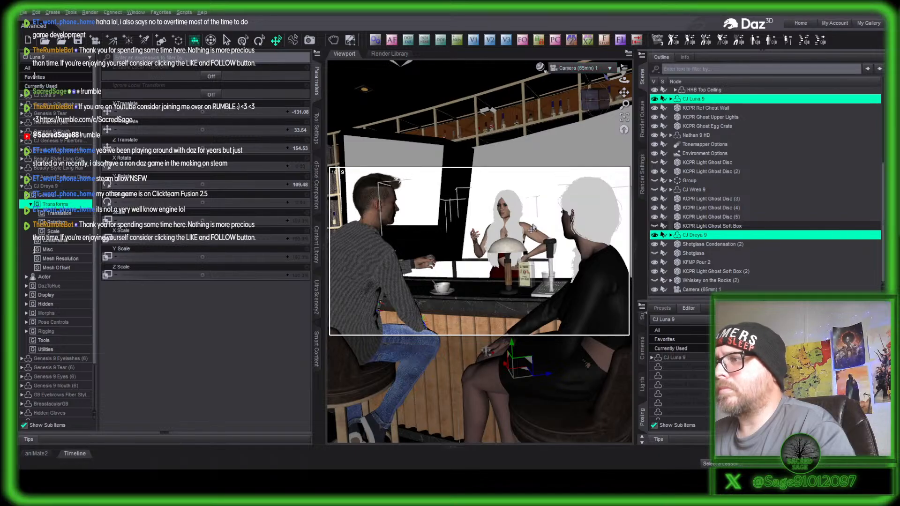
- Select CJ Luna 9, enable depth of field, and orbit a perspective view down over the glasses
click(533, 236)
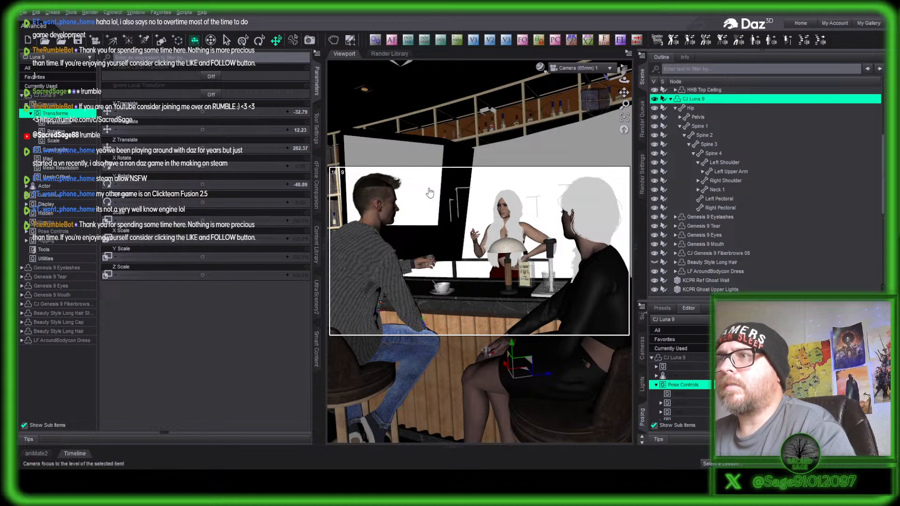
click(445, 43)
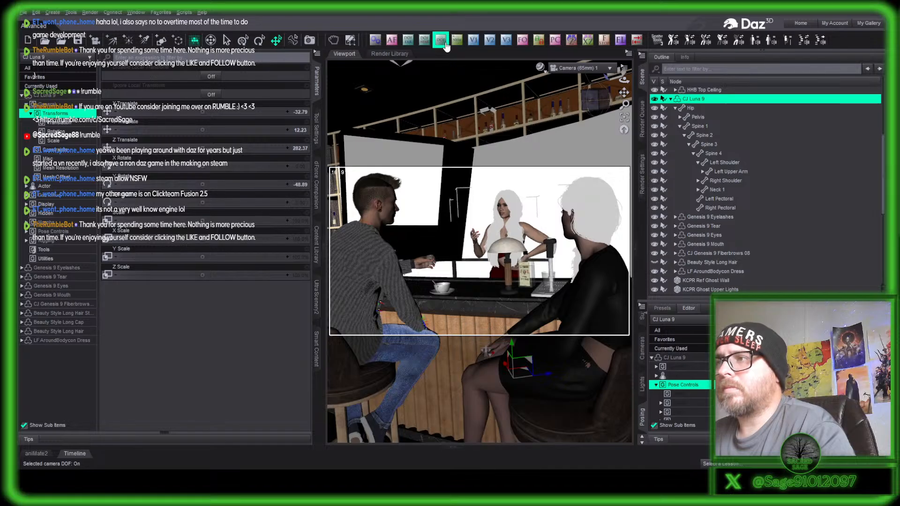
click(580, 81)
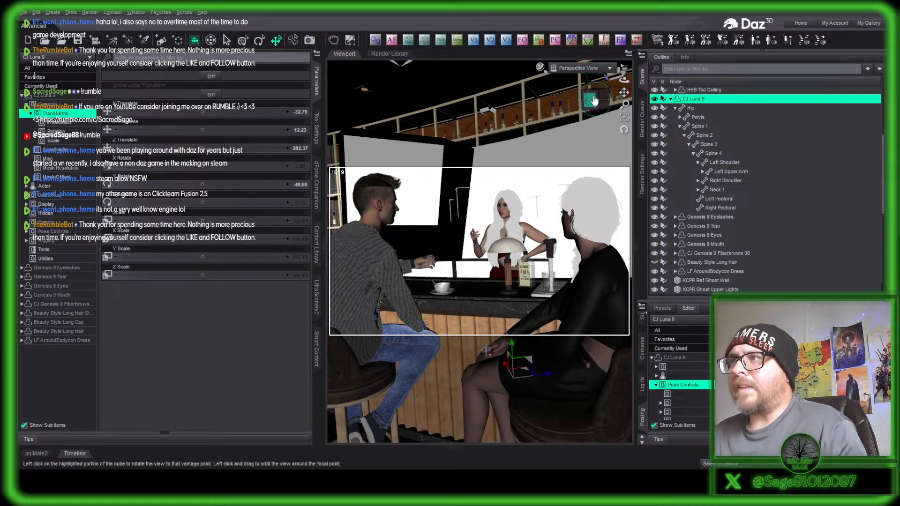
click(591, 100)
drag(590, 100, 531, 170)
- Select the Whiskey on the Rocks glass and drag it out of Nathan 9 HD's Left Hand Anchor
click(471, 241)
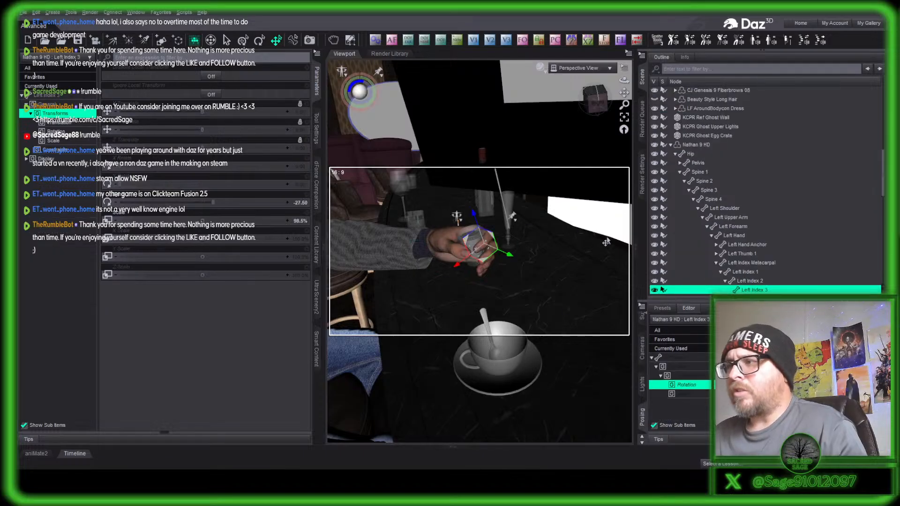
click(670, 145)
click(461, 242)
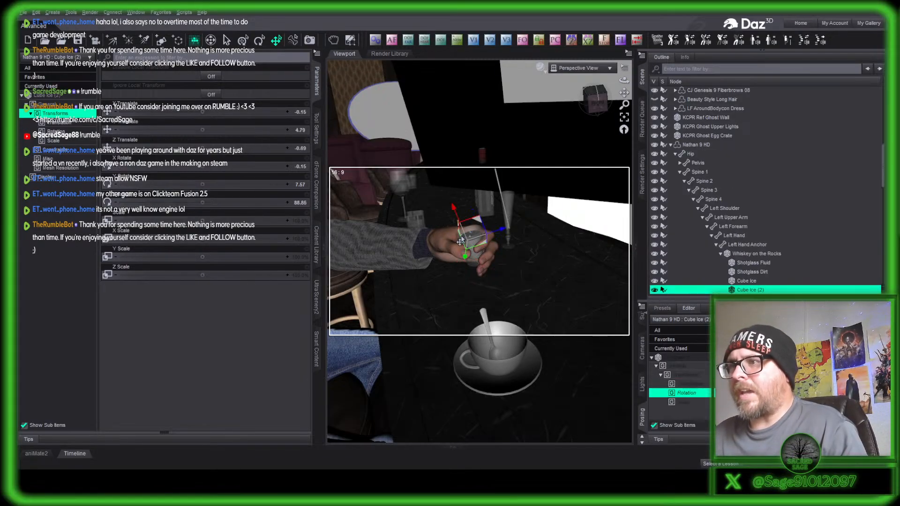
click(752, 253)
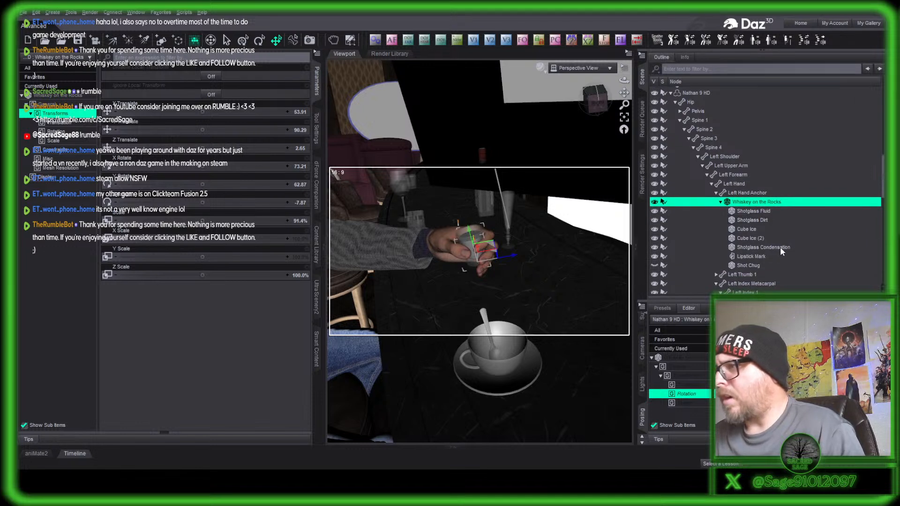
drag(776, 250, 678, 296)
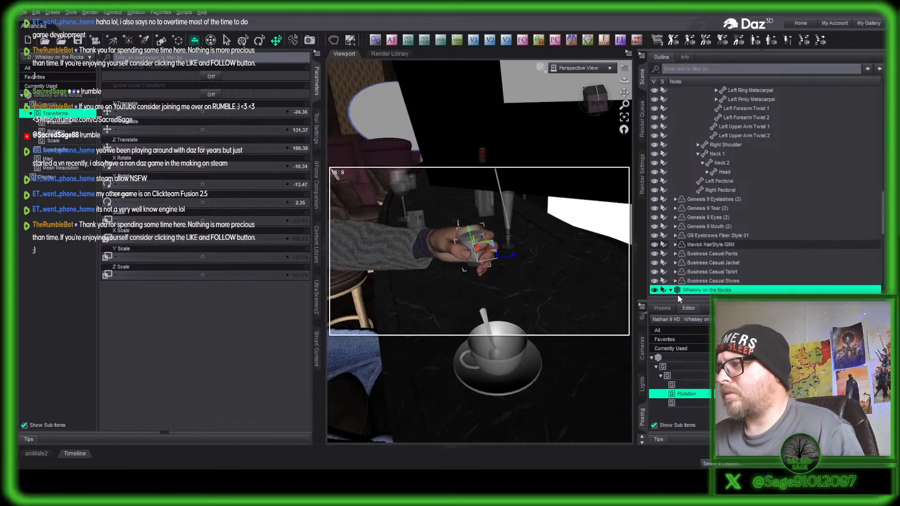
scroll(695, 281, down, 5)
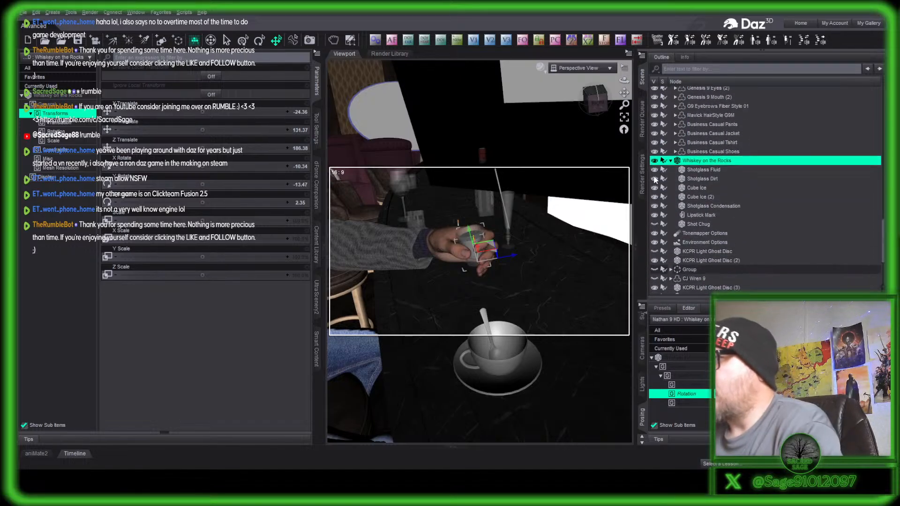
- Hide the shot glass dirt layer and move the glass onto the bar beside the cup
click(655, 179)
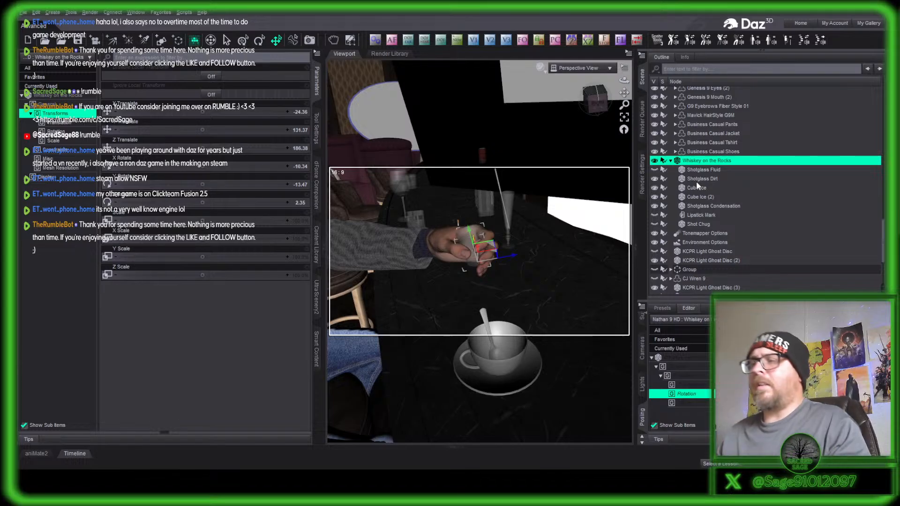
drag(490, 248, 497, 300)
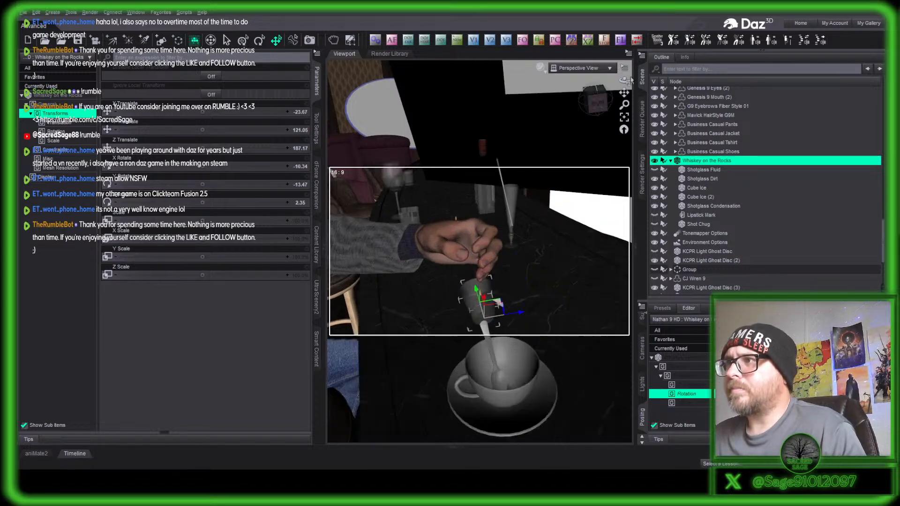
scroll(496, 300, up, 5)
drag(596, 102, 605, 101)
drag(519, 287, 595, 371)
mouse_move(592, 109)
mouse_down()
mouse_move(597, 119)
mouse_move(618, 79)
mouse_move(594, 104)
mouse_up()
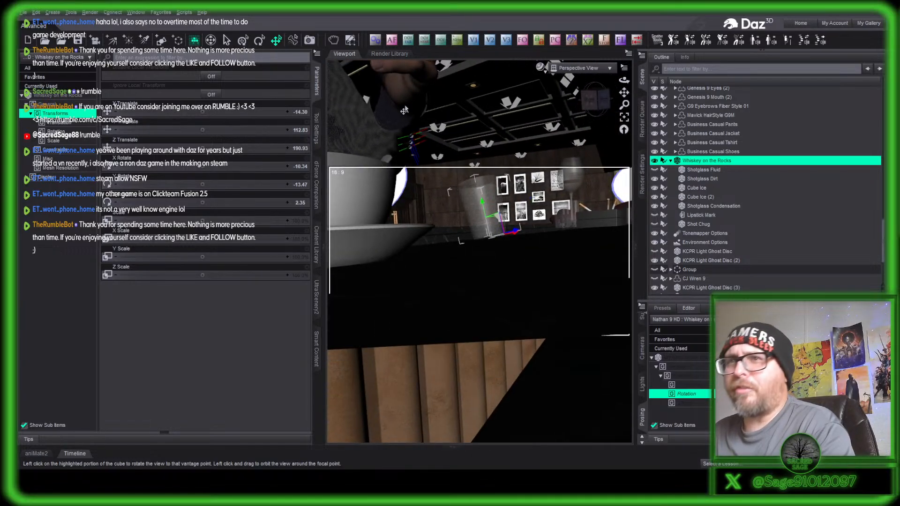
- Set the glass's X, Y and Z Rotate to 0 and lower it onto the bar
click(302, 185)
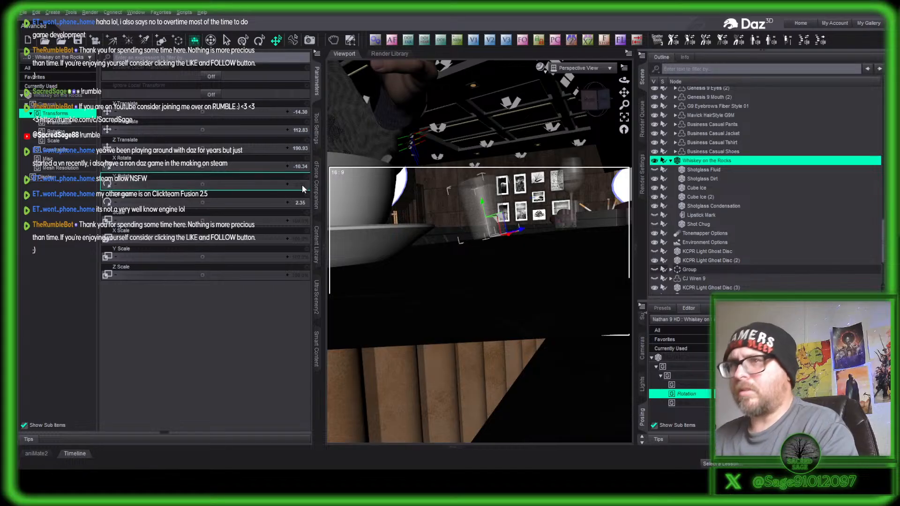
click(303, 203)
text(0)
key(Return)
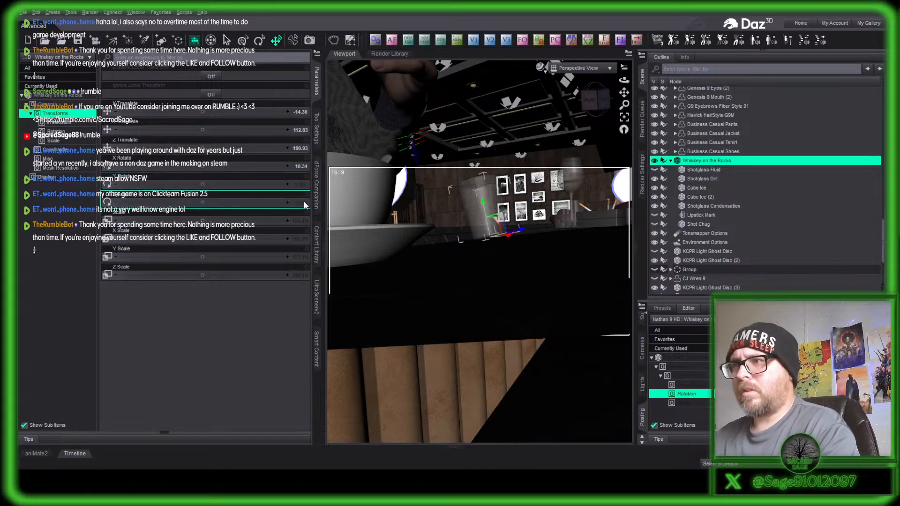
click(302, 166)
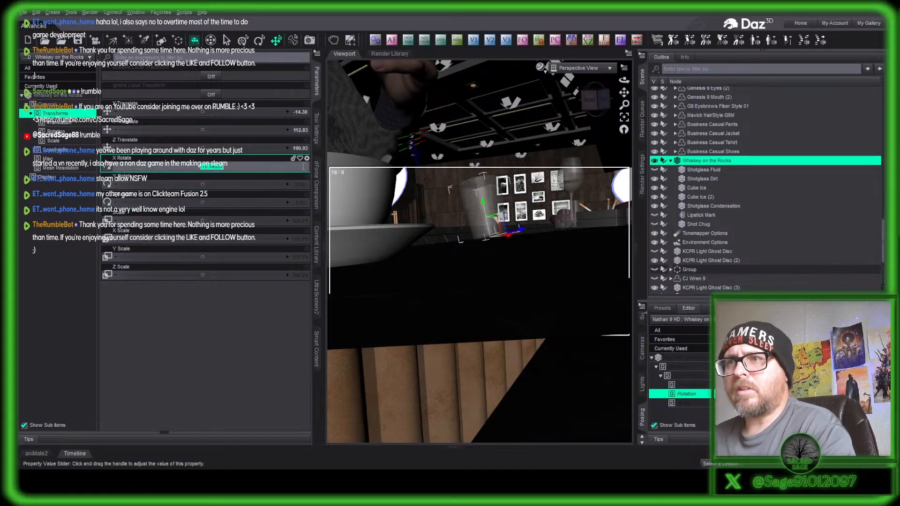
text(0)
key(Return)
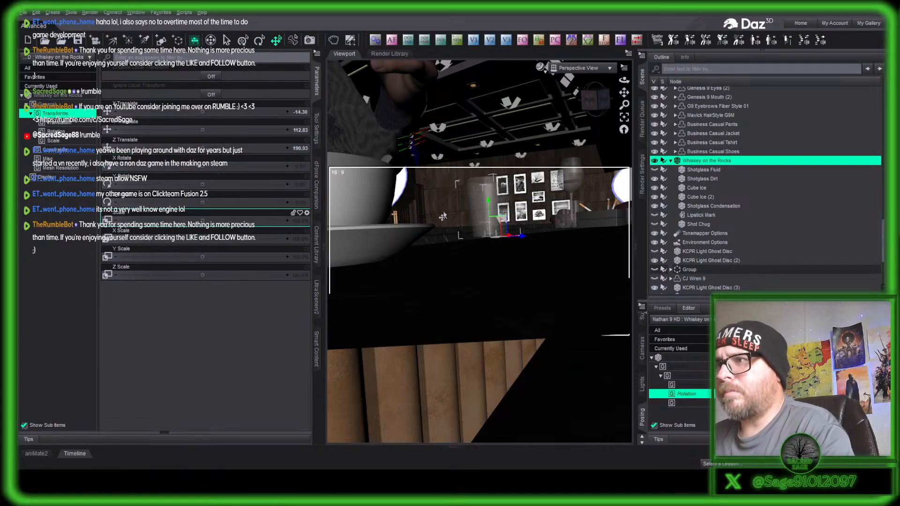
drag(486, 206, 489, 215)
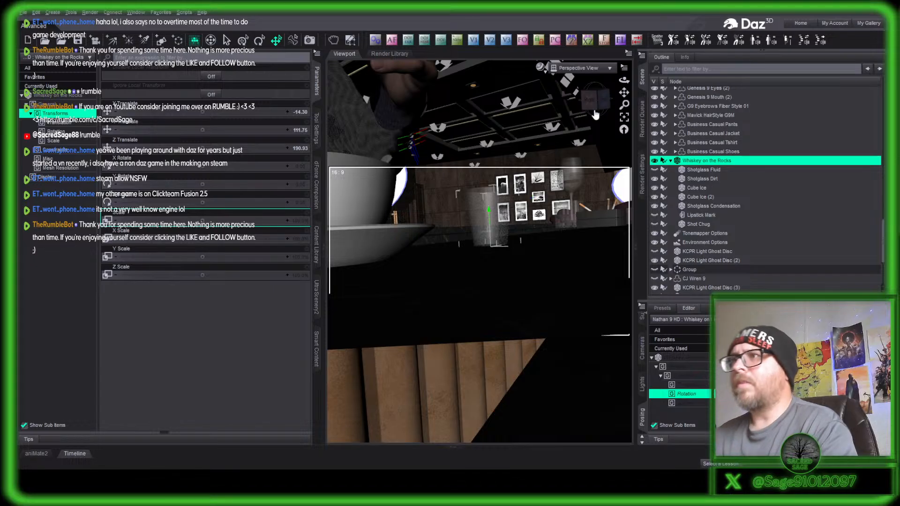
- Check the glass through Camera 1, then orbit a free perspective view to inspect it
click(594, 69)
click(609, 151)
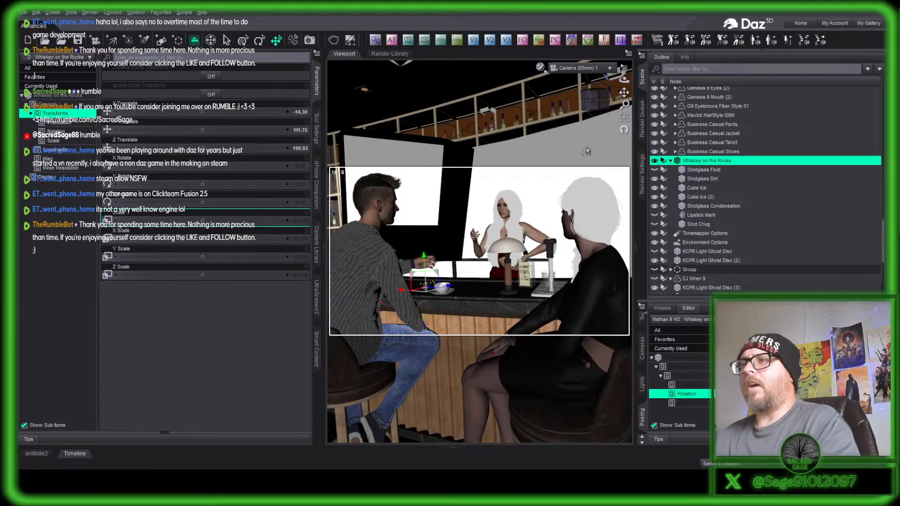
click(317, 80)
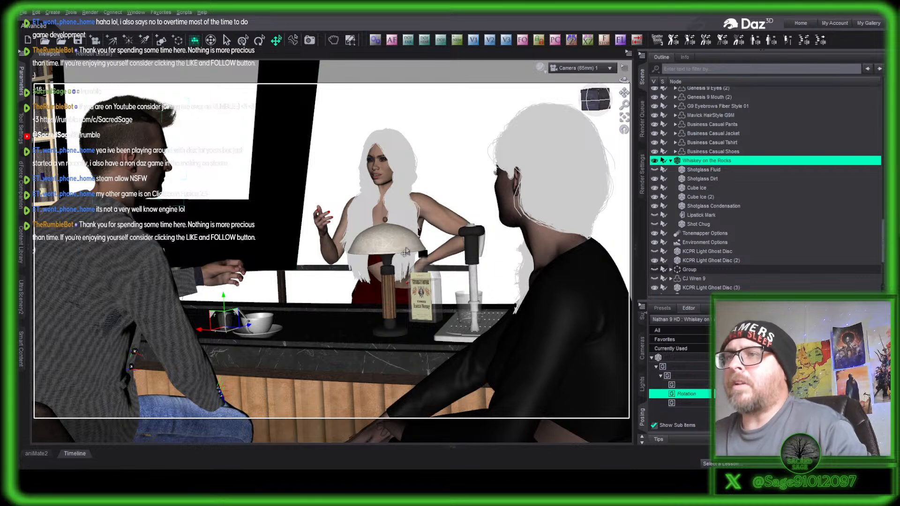
click(572, 69)
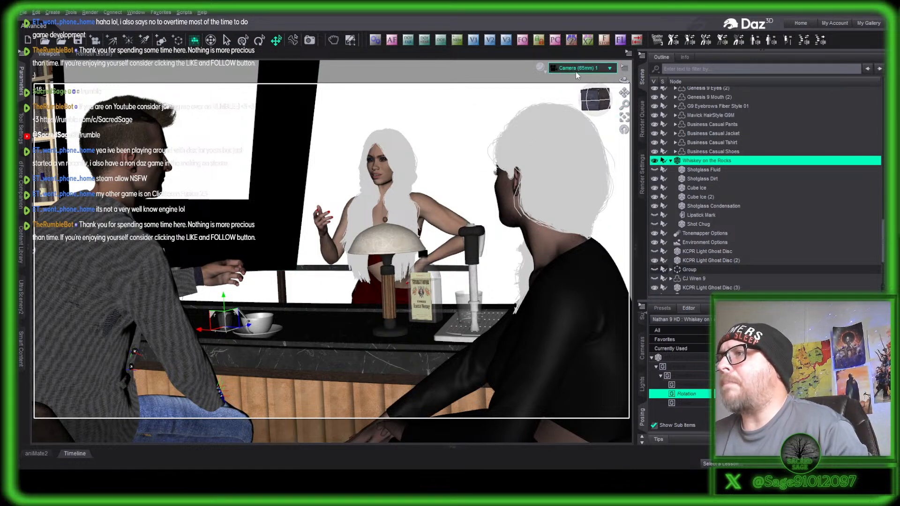
click(577, 76)
mouse_move(591, 102)
mouse_down()
mouse_move(652, 101)
mouse_move(598, 95)
mouse_move(581, 105)
mouse_up()
- Select CJ Luna 9 and browse the Content Library to the standing pose products
click(518, 190)
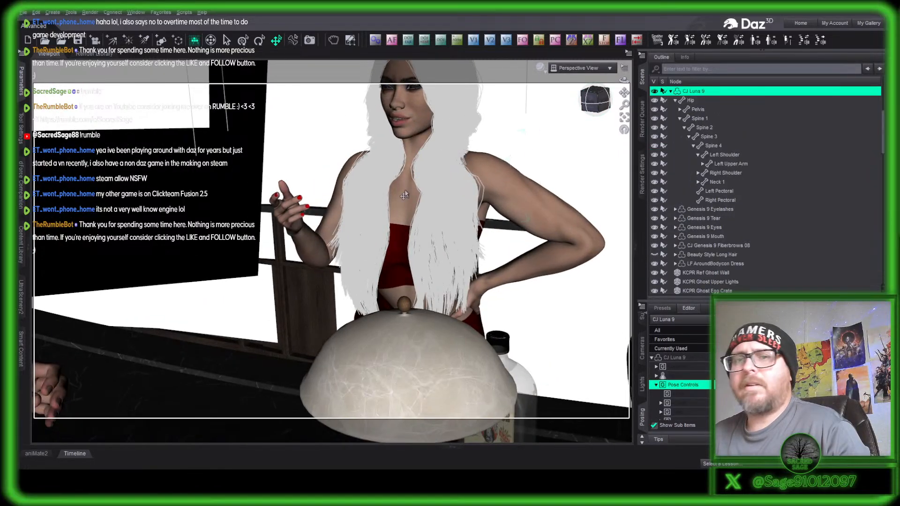
click(20, 351)
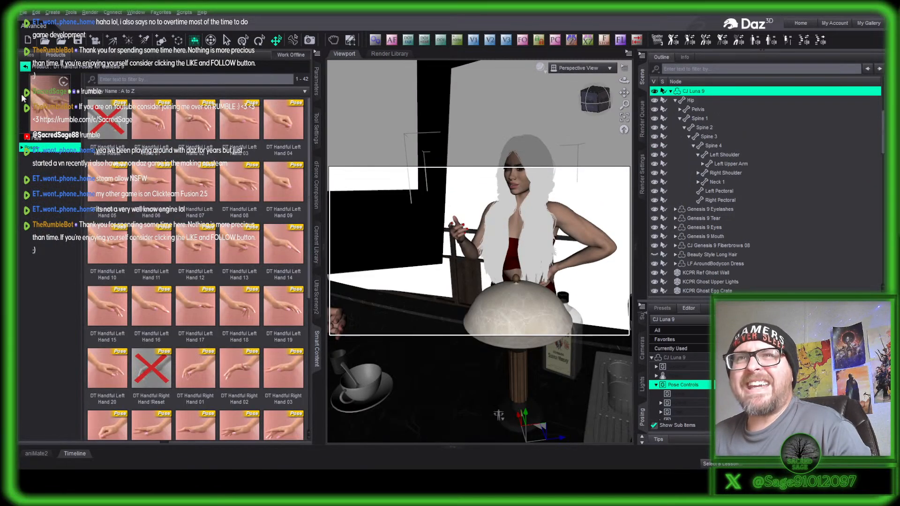
click(25, 68)
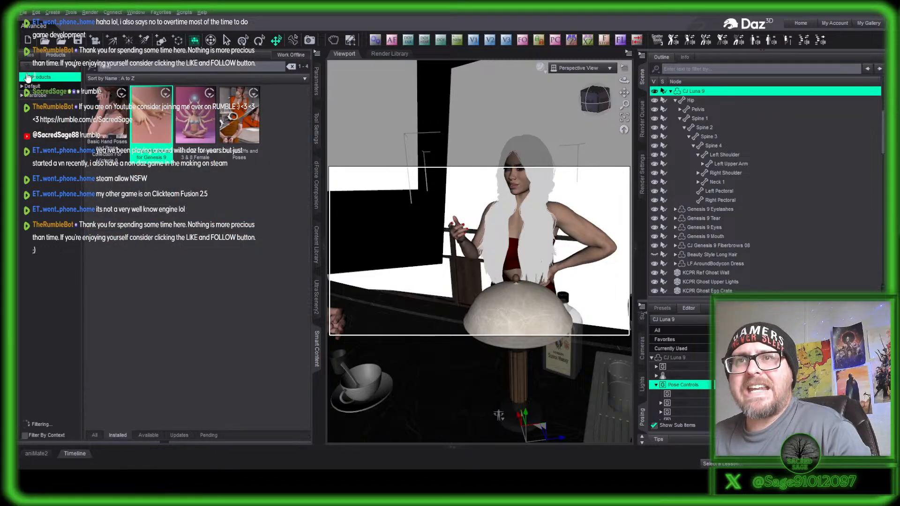
click(291, 67)
click(60, 87)
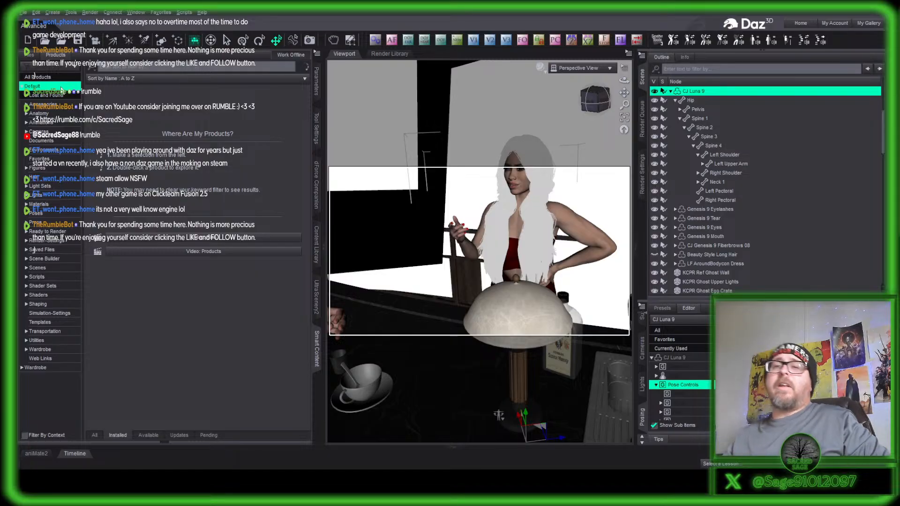
click(33, 215)
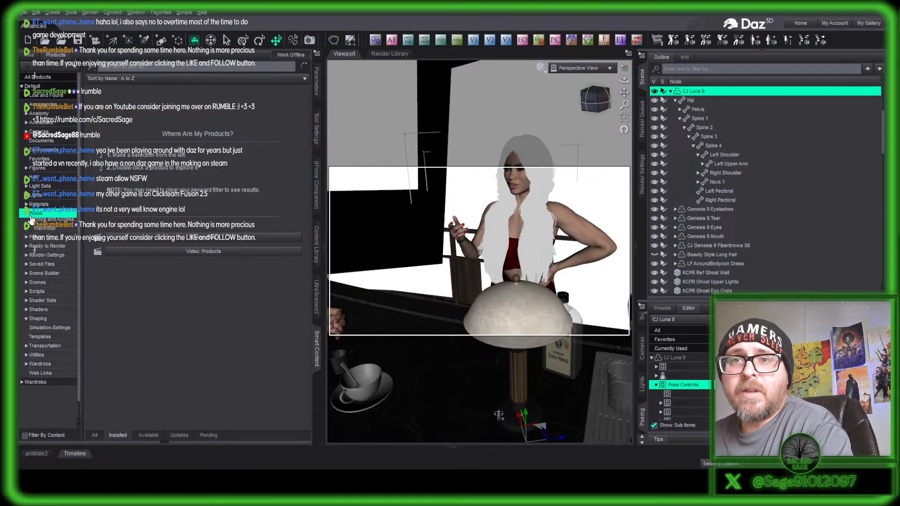
click(47, 223)
scroll(52, 318, down, 5)
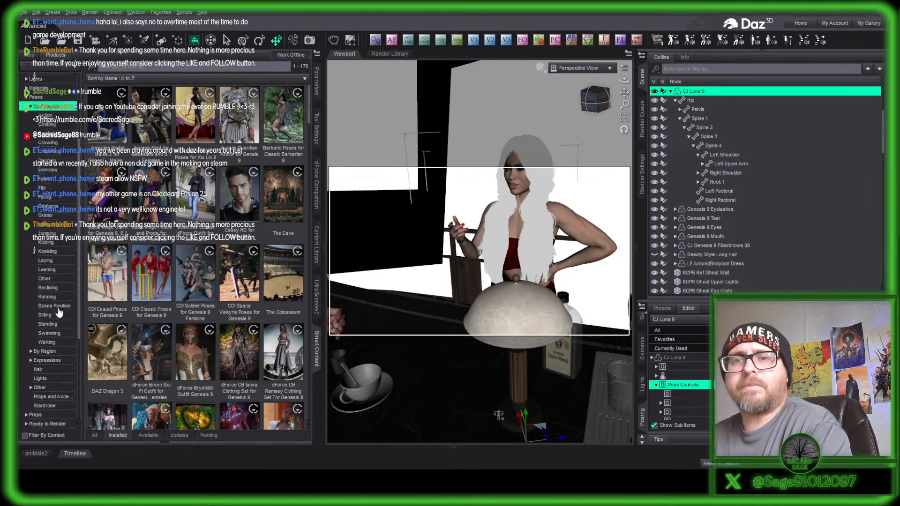
click(56, 311)
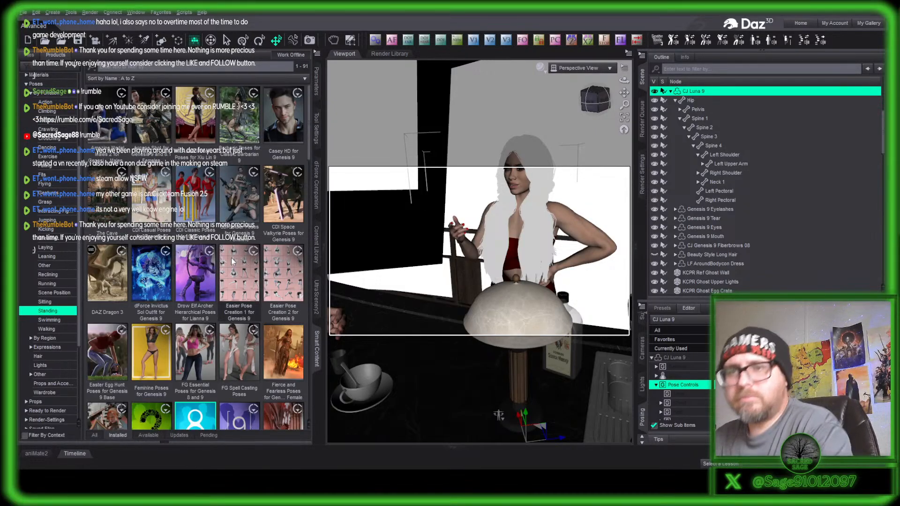
scroll(277, 241, down, 5)
scroll(258, 244, down, 5)
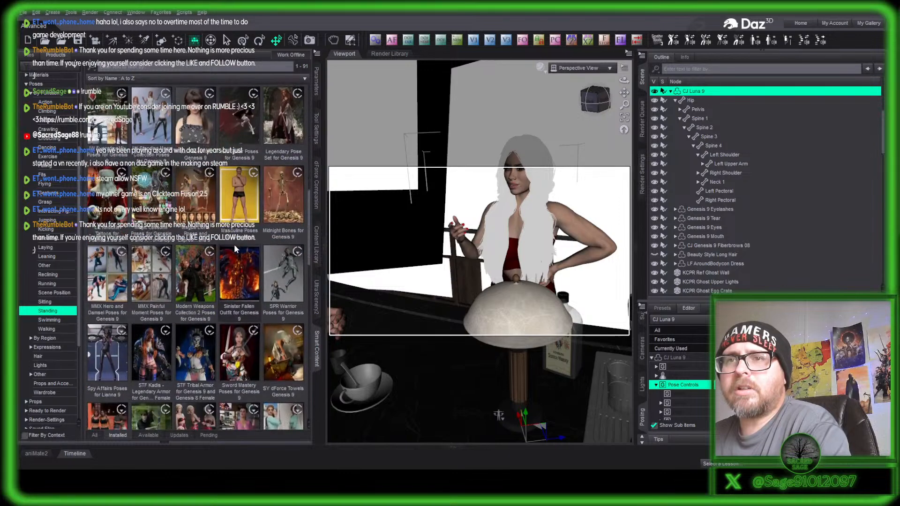
scroll(207, 254, down, 5)
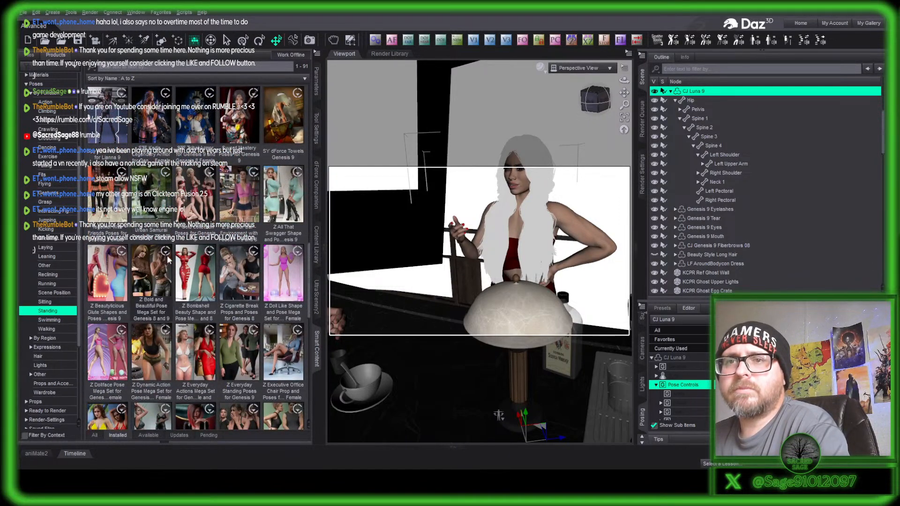
- Apply the Z EVSTA 06 Standing Mirror pose from Z Everyday Standing Poses to the bartender
double_click(113, 263)
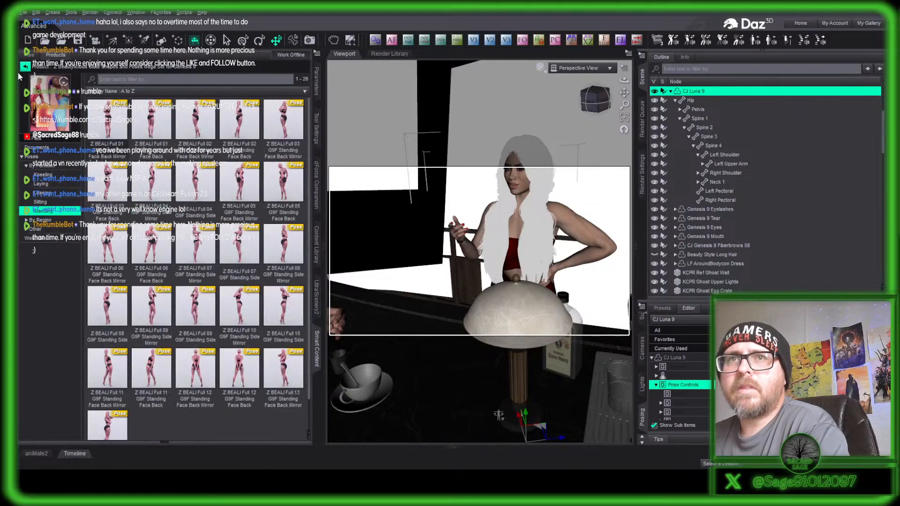
click(25, 66)
double_click(249, 345)
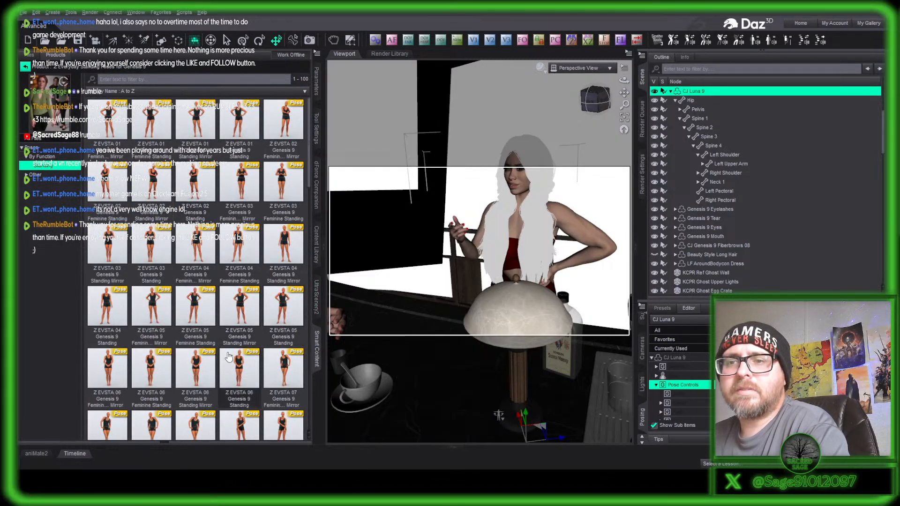
click(207, 359)
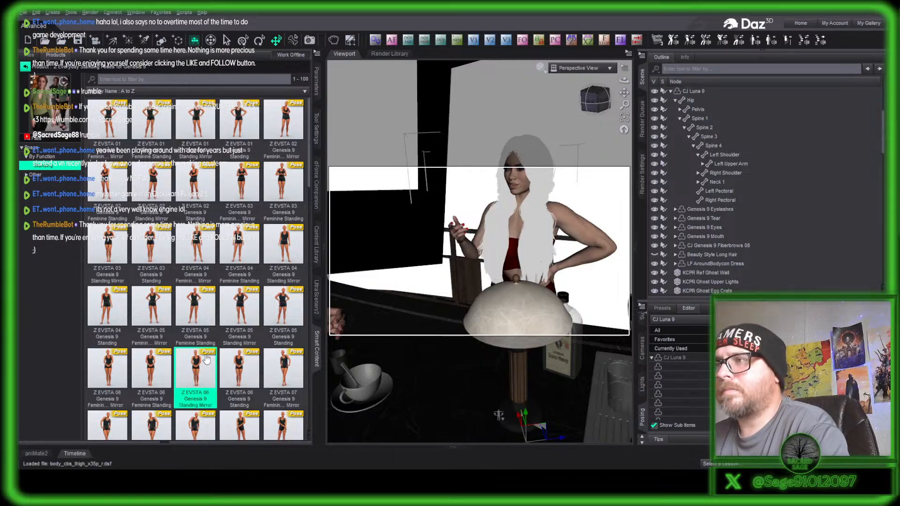
- Rotate CJ Luna 9 to face the camera and select her head
click(259, 40)
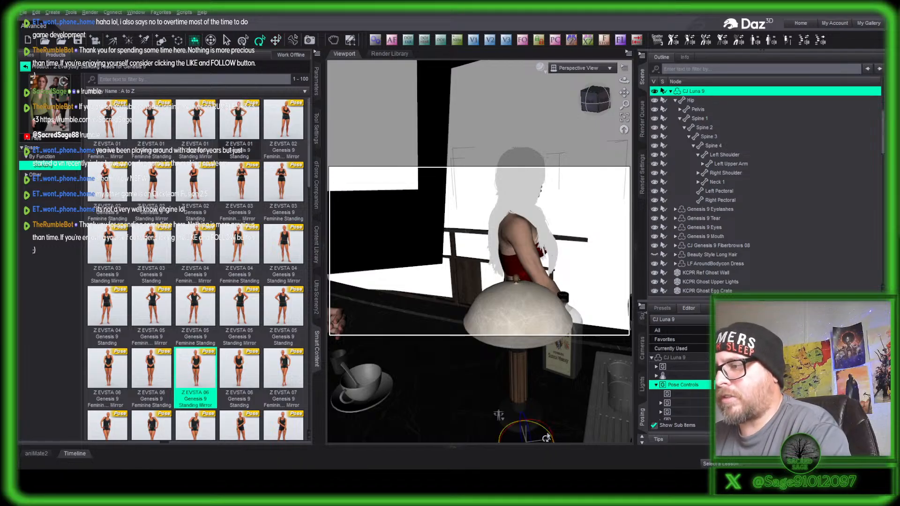
drag(547, 439, 524, 463)
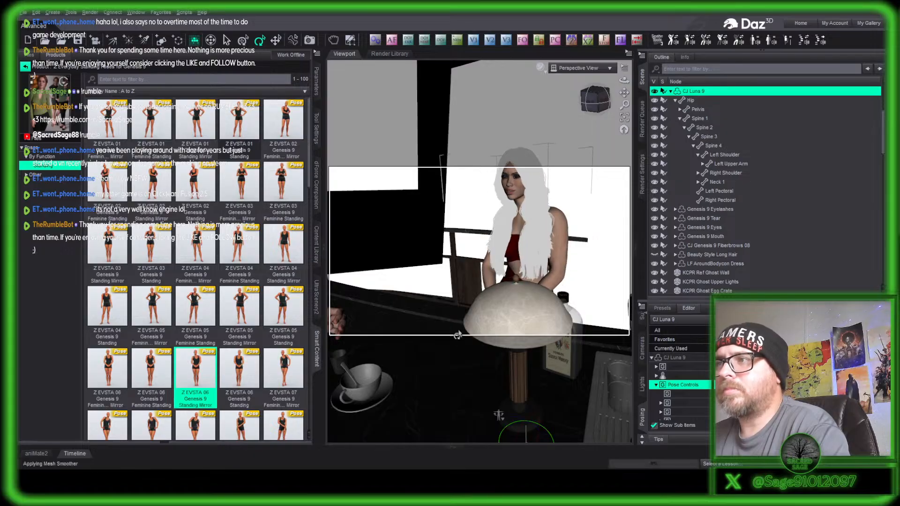
click(514, 190)
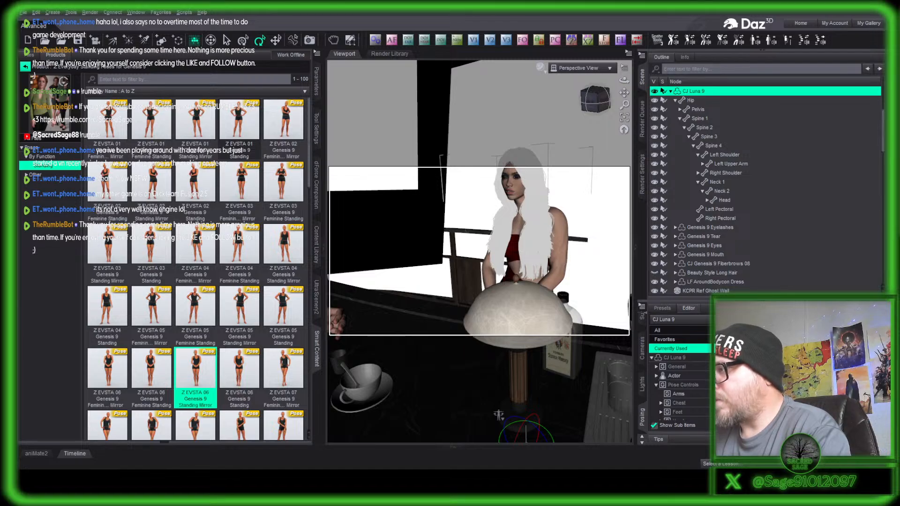
- Bring her face into view and adjust the expression sliders into a soft smile
scroll(594, 245, up, 8)
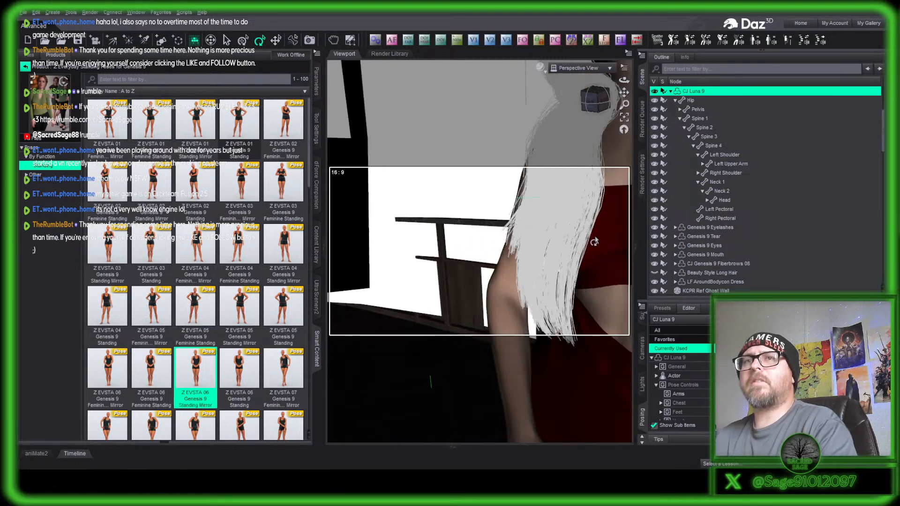
drag(624, 93, 614, 160)
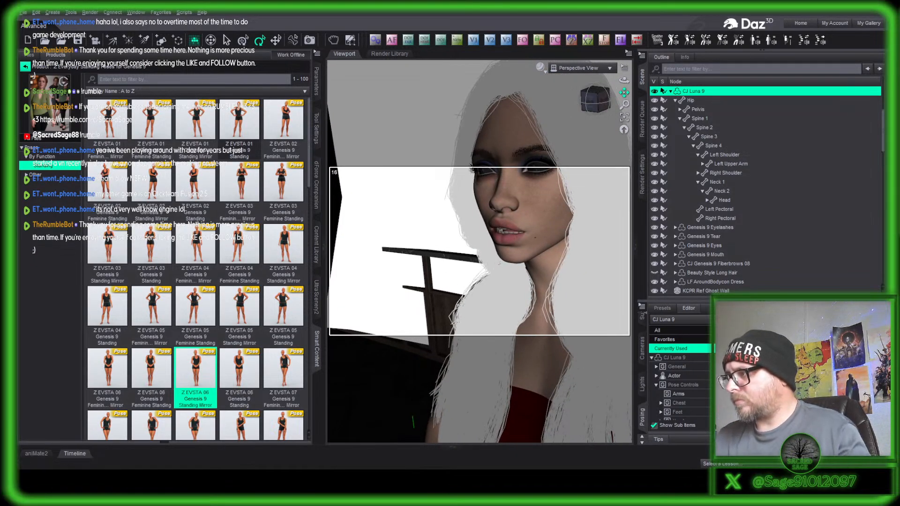
drag(768, 402, 680, 402)
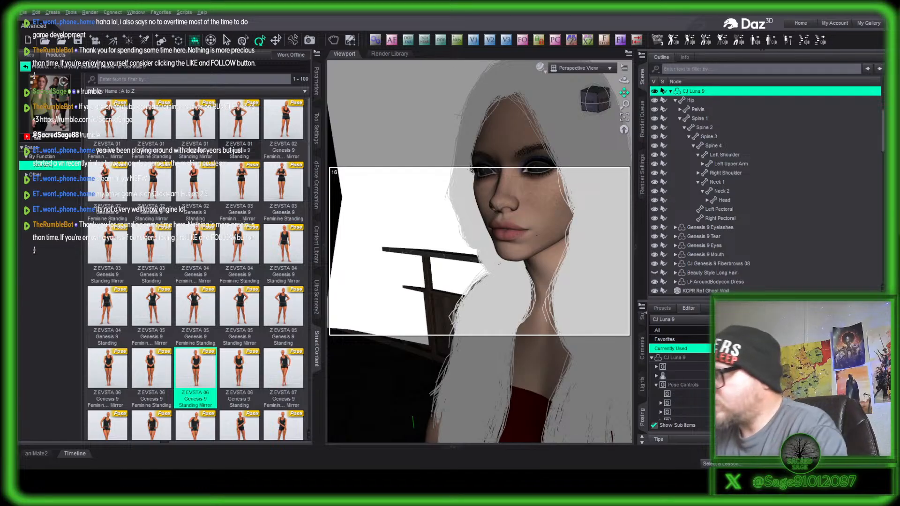
drag(769, 402, 797, 402)
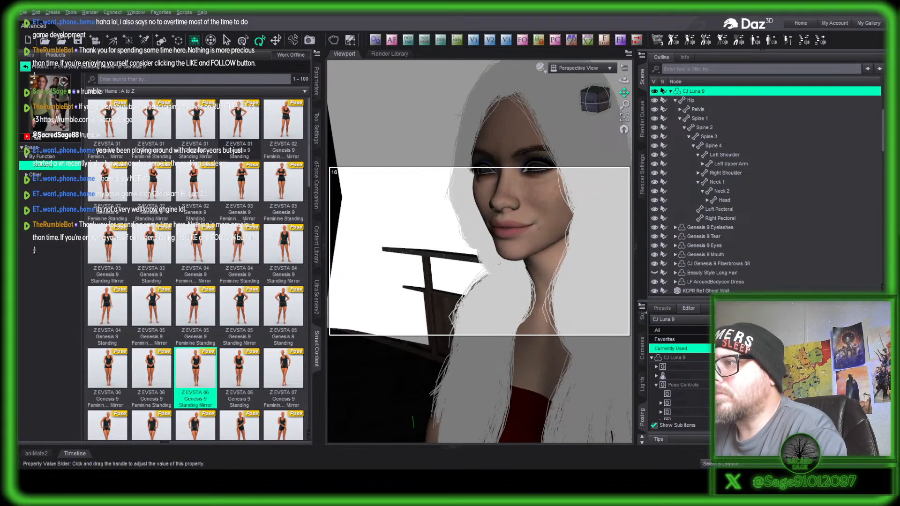
- Look through Camera (65mm) 1 and collapse the Content Library for a larger viewport
click(585, 69)
click(584, 135)
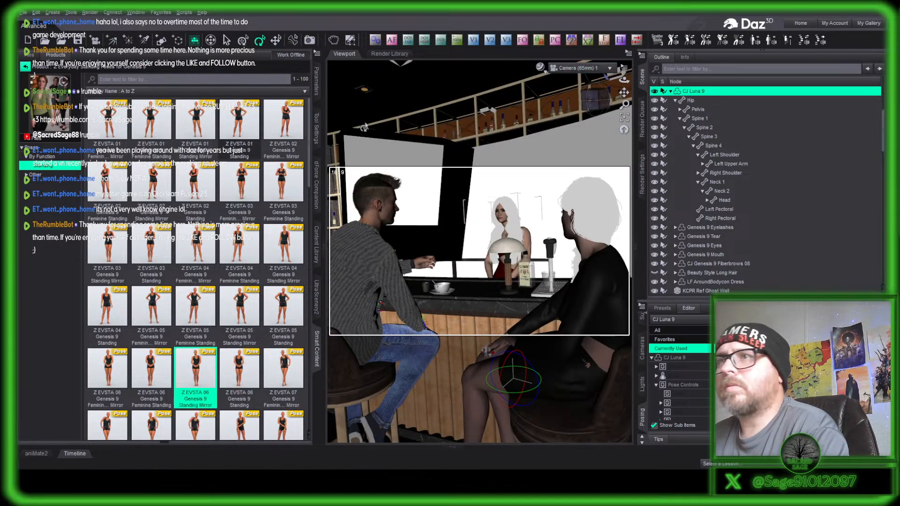
click(317, 76)
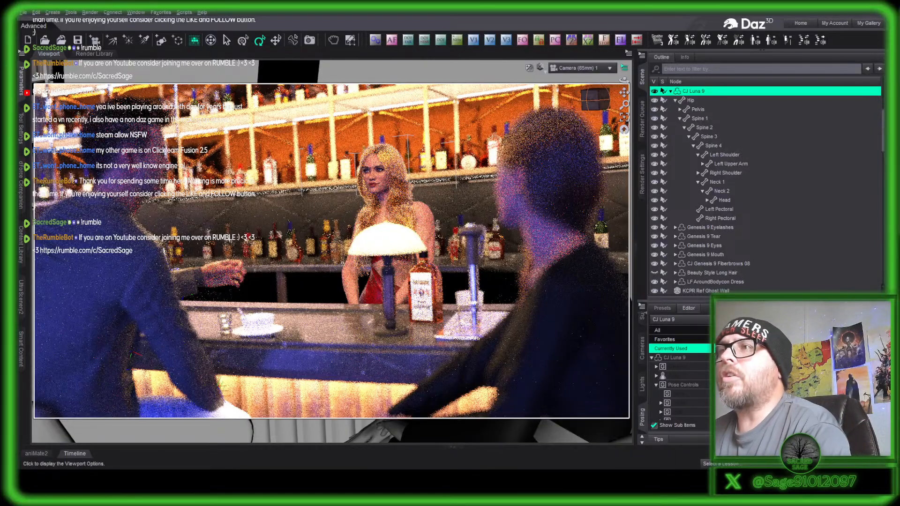
- Enable the camera's depth of field at F-Stop 45 and show the view Texture Shaded
click(440, 40)
click(440, 40)
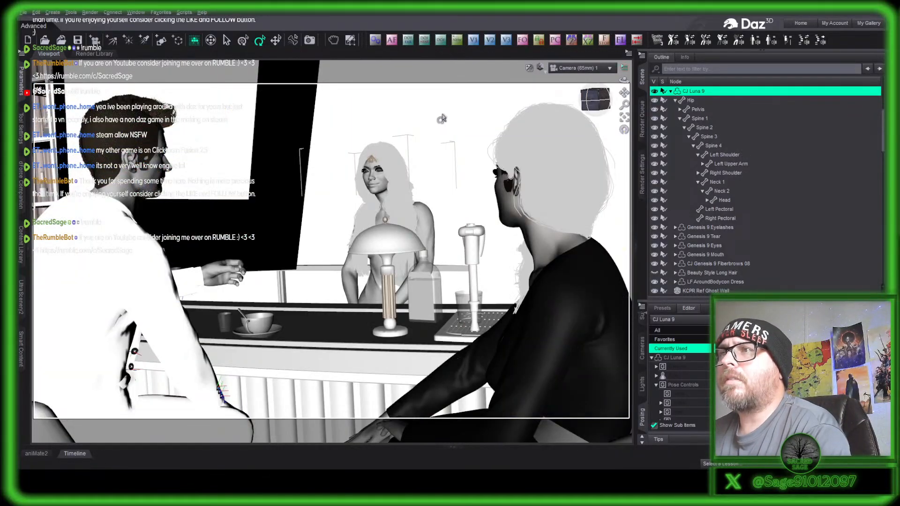
click(603, 41)
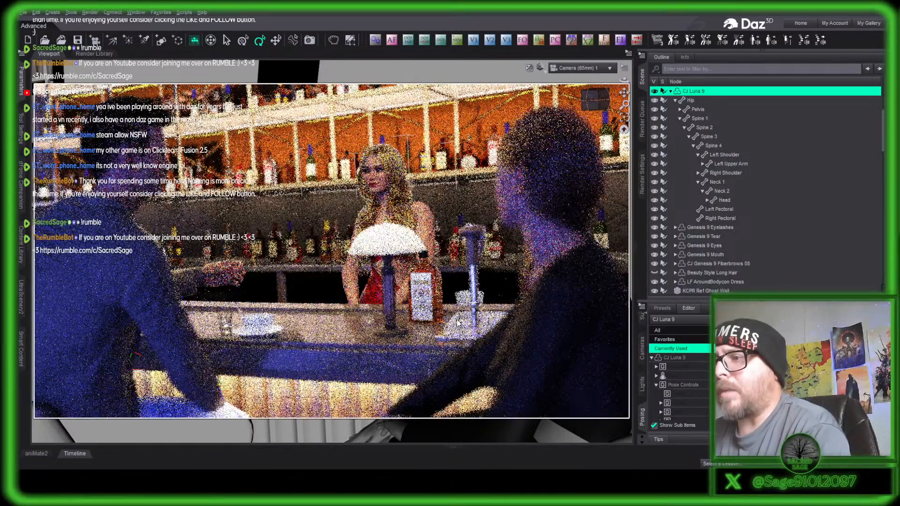
click(603, 40)
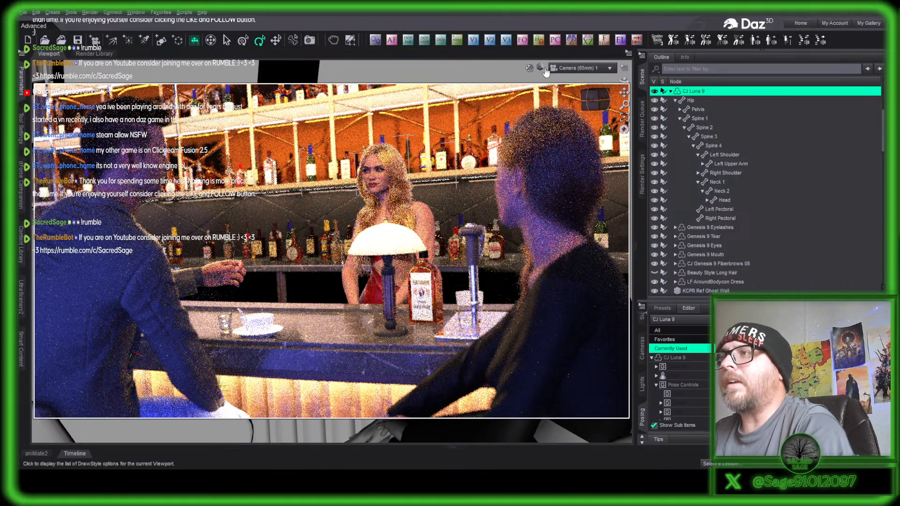
click(545, 155)
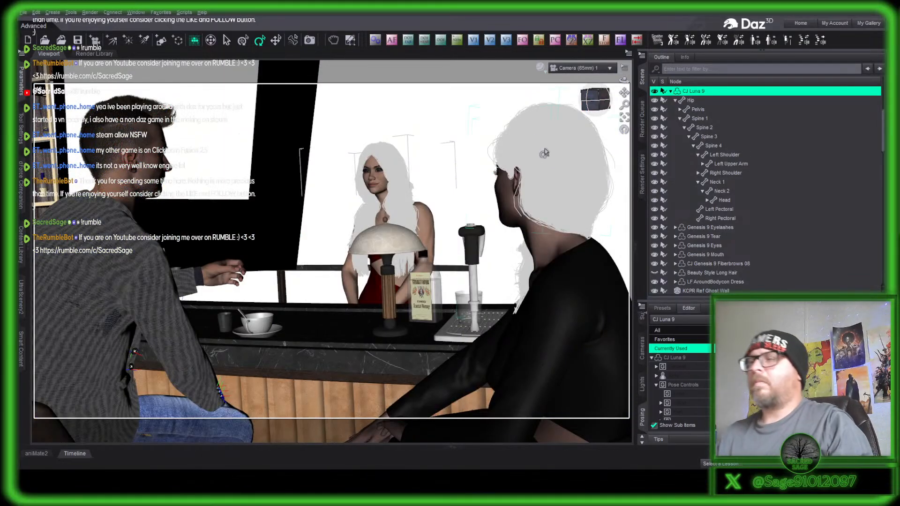
- Switch to the Perspective View and zoom in around the seated man's hands
click(581, 68)
click(583, 78)
scroll(592, 96, up, 10)
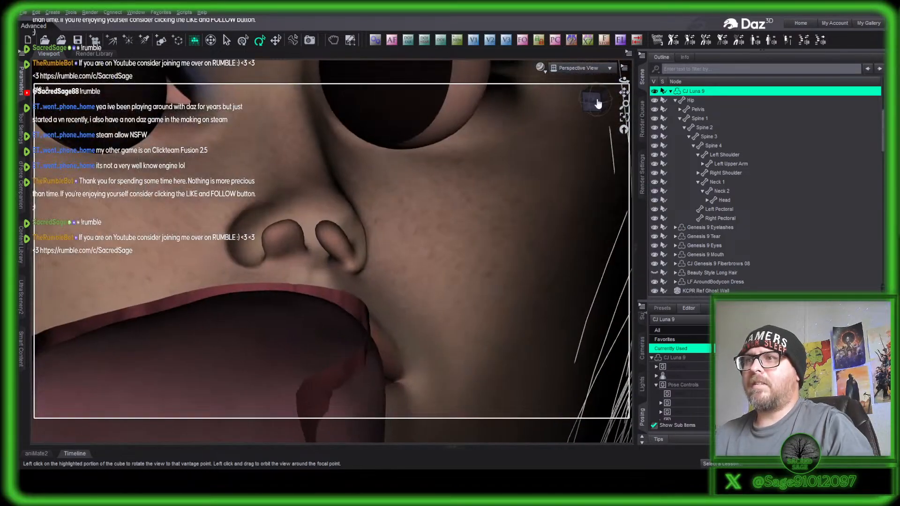
scroll(596, 103, up, 10)
scroll(597, 103, down, 4)
drag(596, 101, 587, 131)
scroll(596, 102, up, 4)
scroll(595, 101, down, 5)
scroll(575, 150, down, 4)
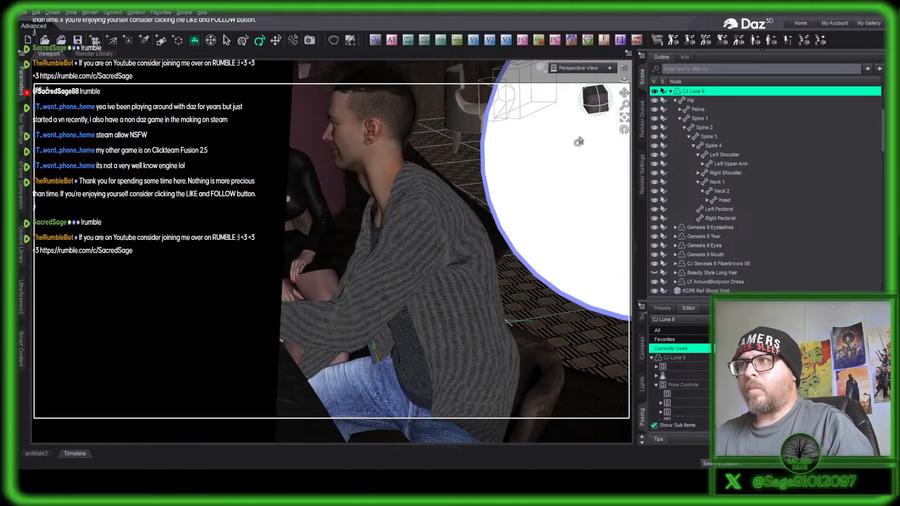
scroll(573, 151, up, 6)
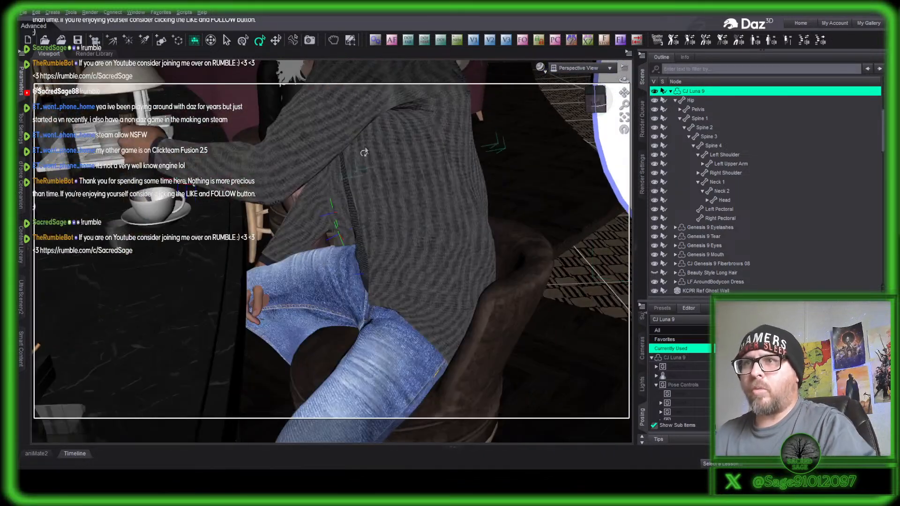
- Bend Nathan 9 HD's left upper arm and swing it across his torso
click(340, 140)
click(23, 78)
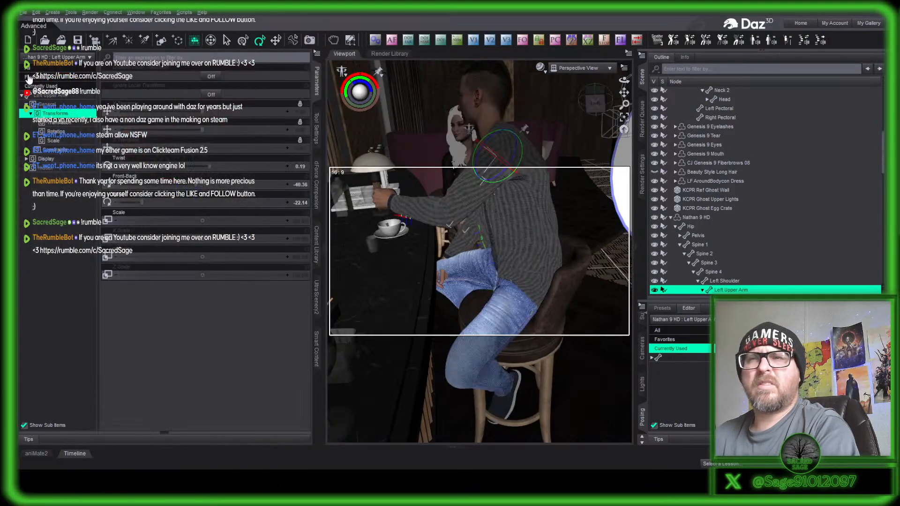
drag(142, 203, 146, 204)
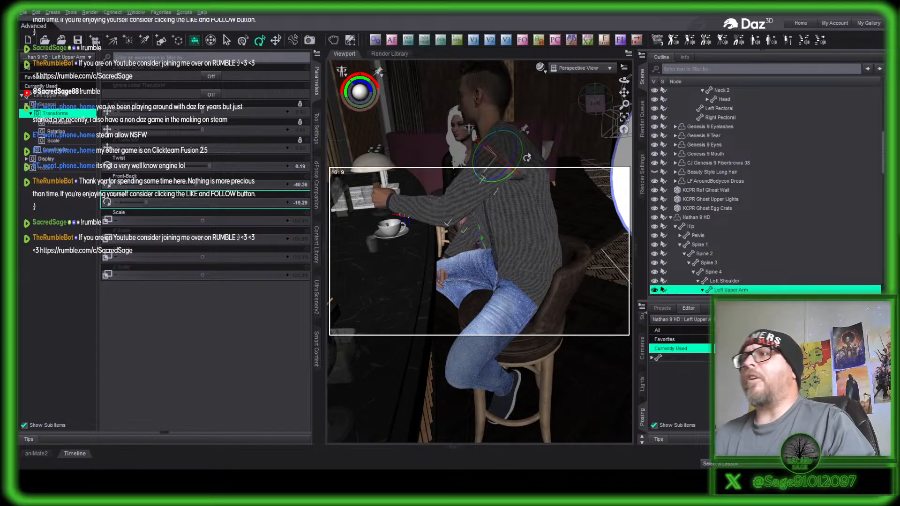
drag(593, 103, 664, 125)
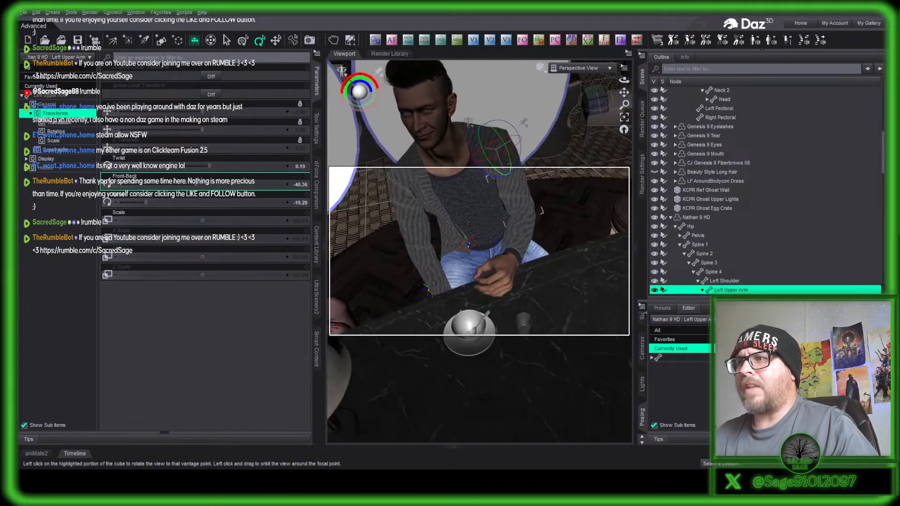
drag(197, 184, 267, 181)
mouse_move(600, 107)
mouse_down()
mouse_move(627, 99)
mouse_move(601, 105)
mouse_up()
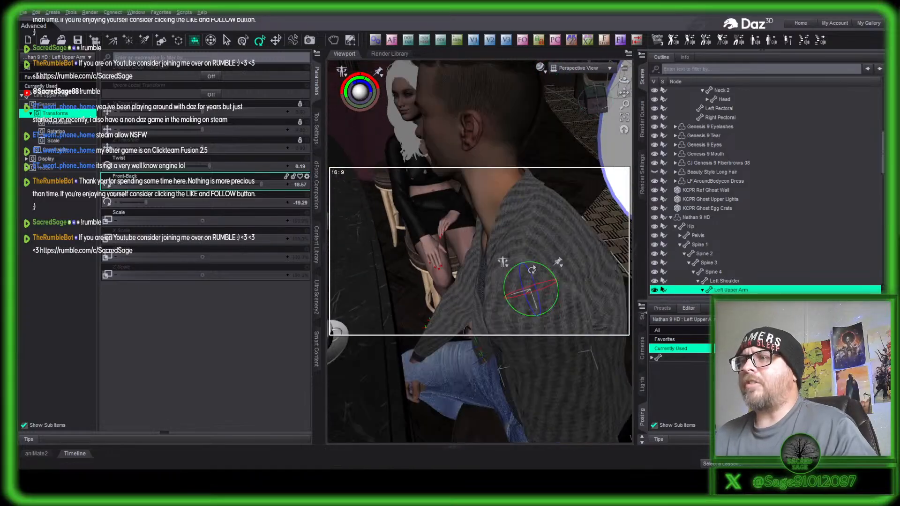
- Twist the left shoulder closer to neutral, then return to Camera (65mm) 1
click(496, 319)
drag(145, 167, 183, 168)
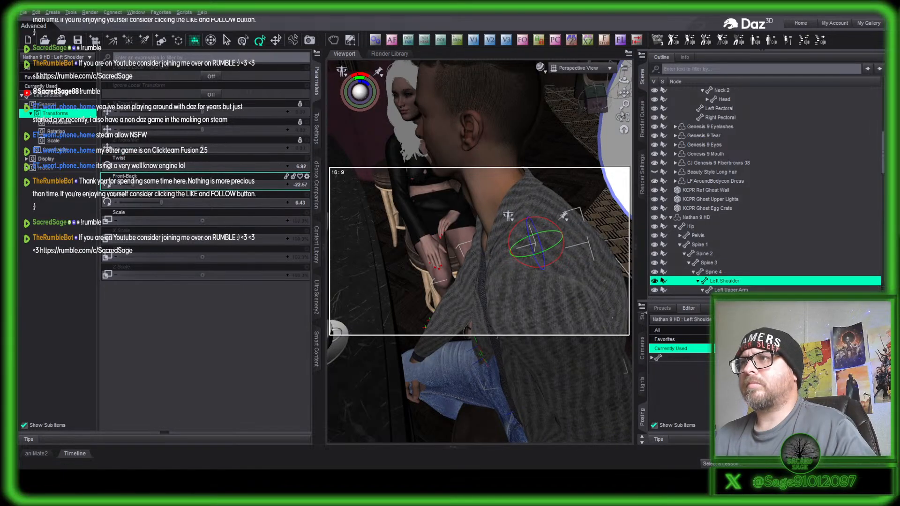
drag(602, 98, 606, 100)
click(603, 71)
click(604, 132)
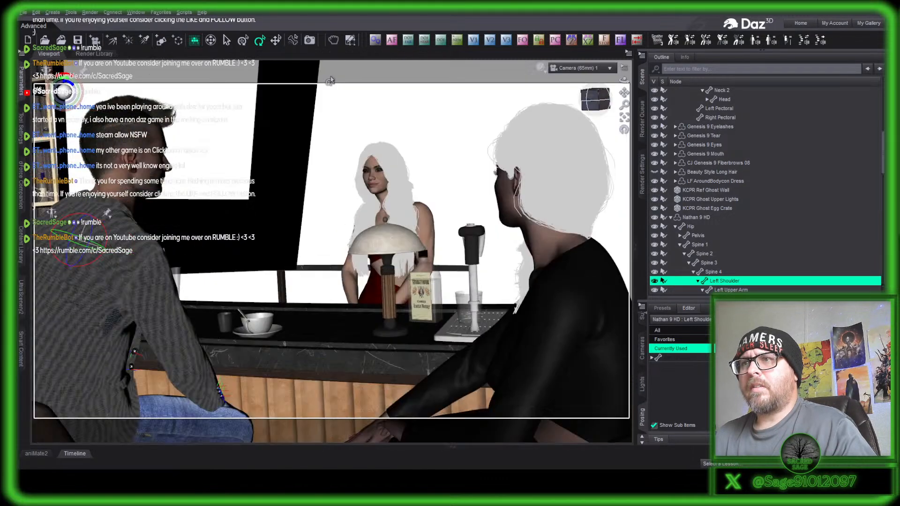
- Collapse the Parameters pane to widen Camera (65mm) 1, then restore Texture Shaded display after previewing
click(317, 85)
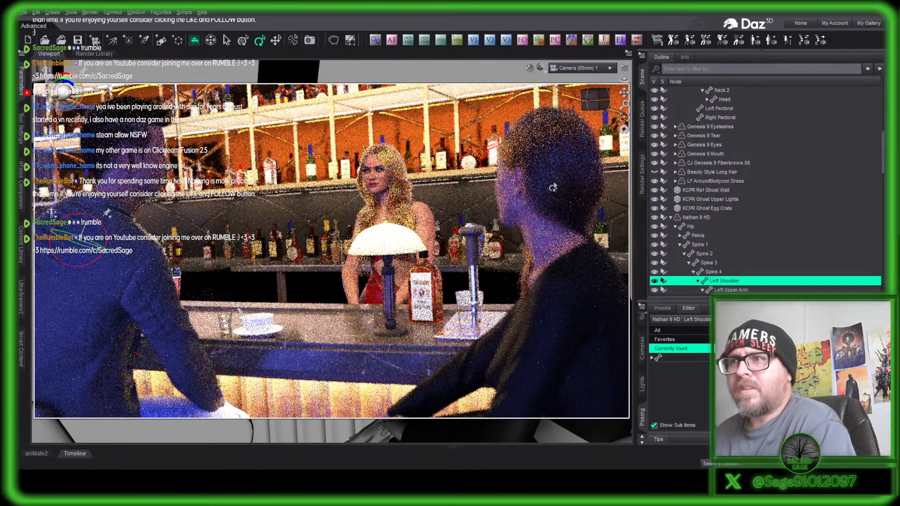
click(539, 68)
click(540, 154)
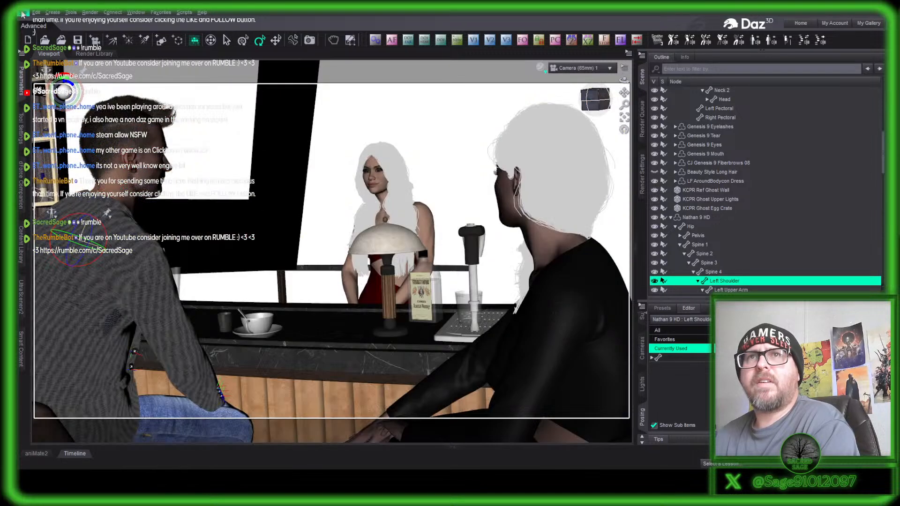
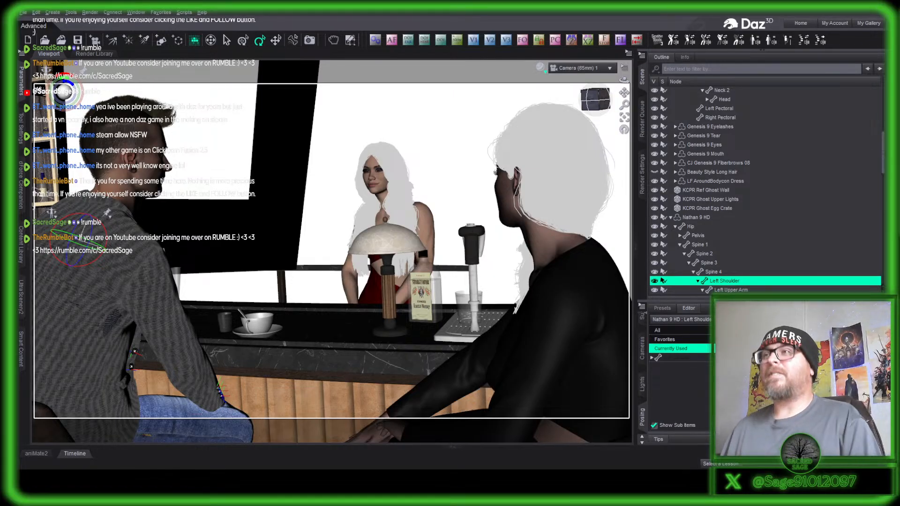
- Switch the viewport to Perspective View and orbit down to bar level
click(579, 68)
click(572, 79)
click(595, 98)
drag(596, 100, 589, 105)
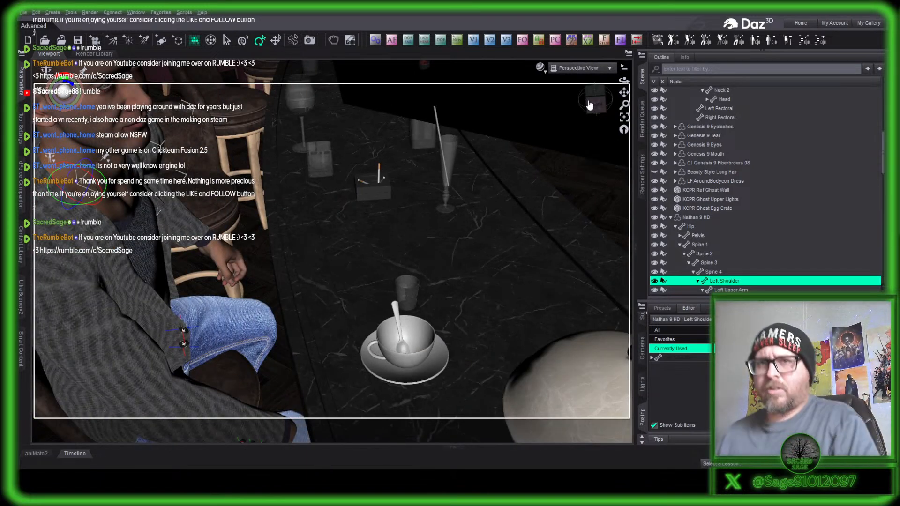
- In Smart Content Products, filter by 'dirty' and browse the Dirty Dishes product's props
click(20, 348)
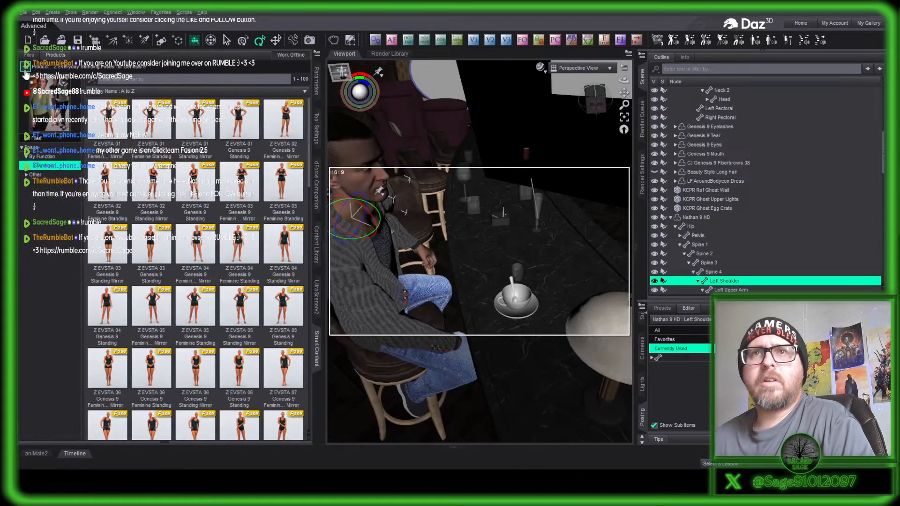
click(55, 55)
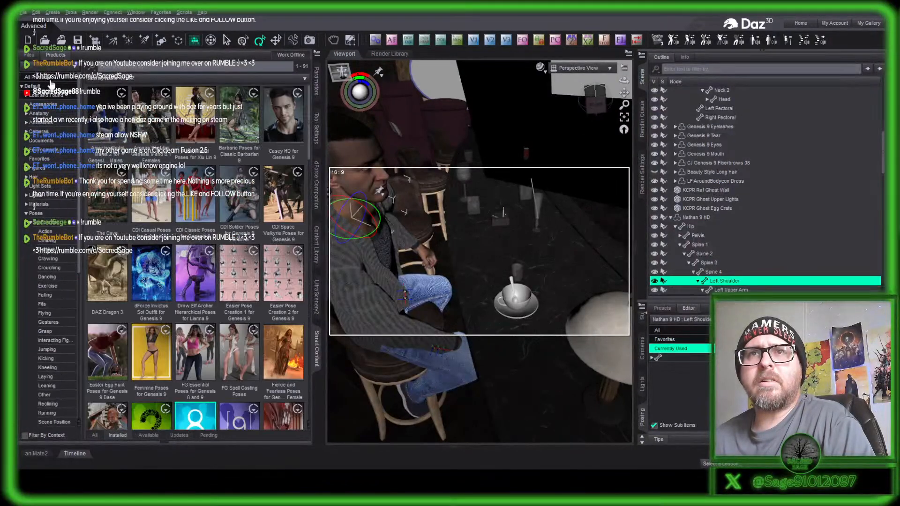
click(52, 76)
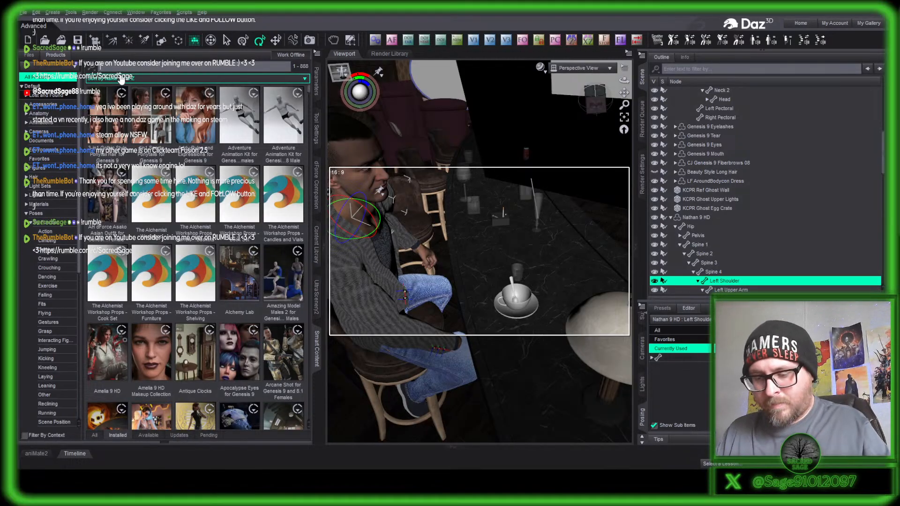
key(Return)
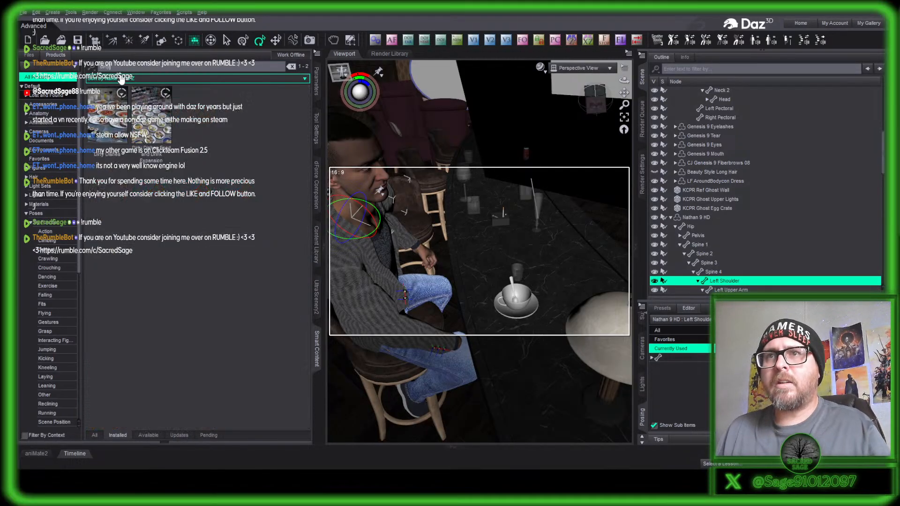
click(106, 115)
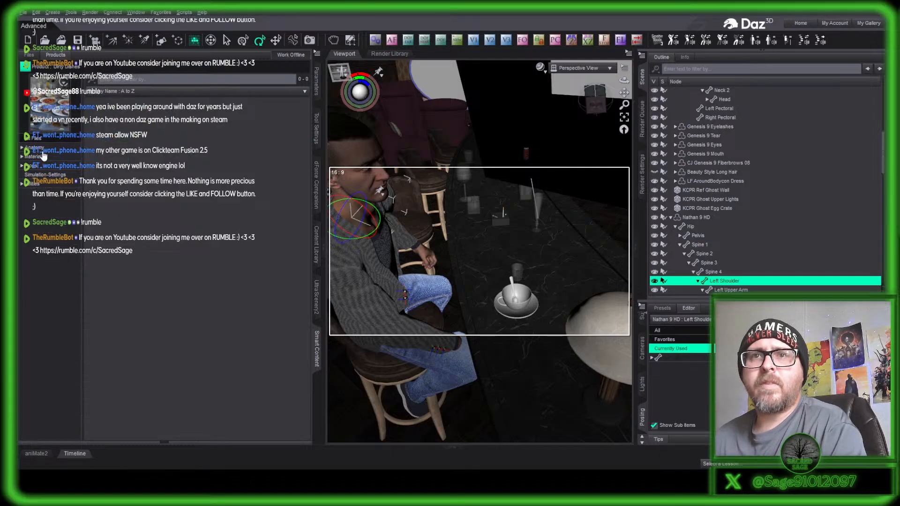
click(43, 165)
scroll(228, 240, down, 5)
scroll(227, 240, down, 15)
scroll(227, 240, down, 15)
scroll(227, 240, down, 10)
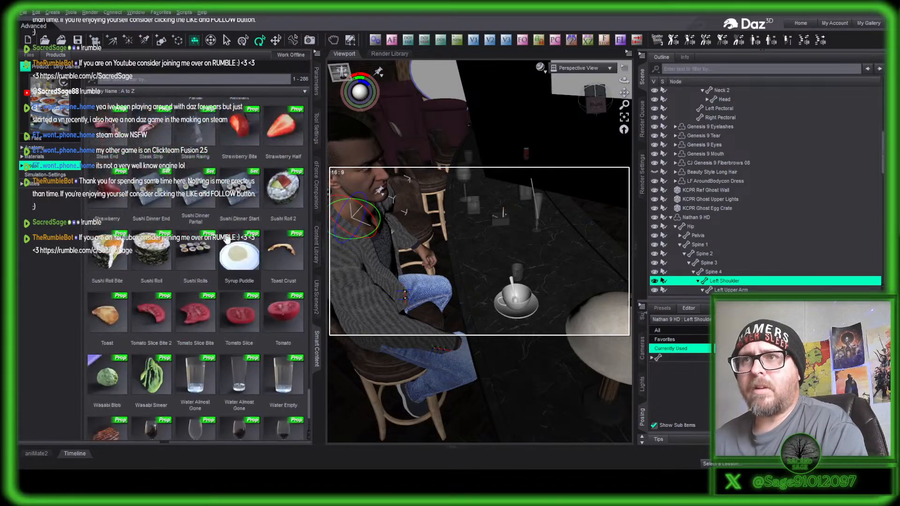
scroll(227, 239, up, 3)
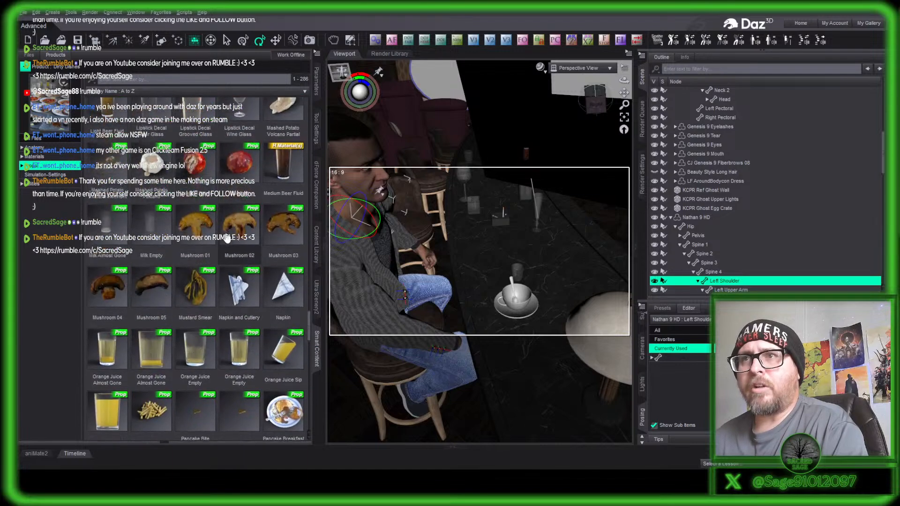
- Open the Dirty Dishes Food and Drink Expansion props and scroll down to Credit Card
click(27, 71)
click(145, 123)
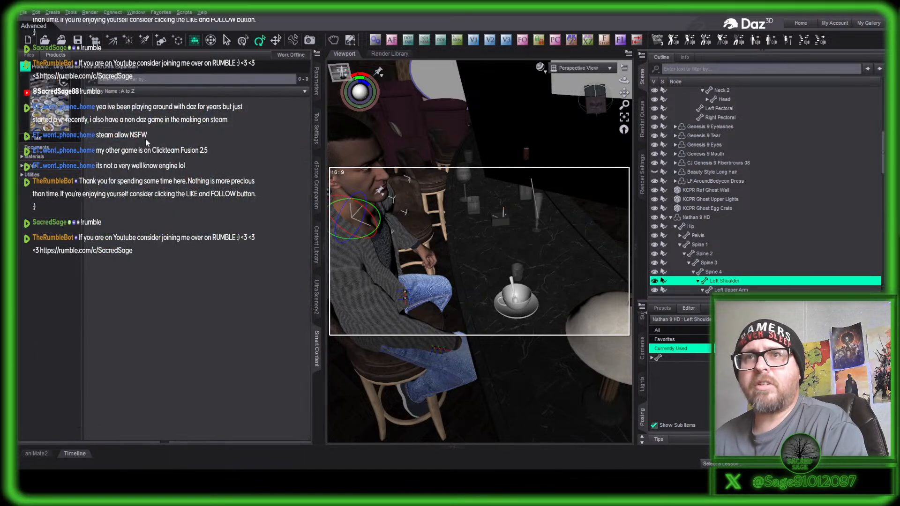
click(47, 167)
scroll(206, 215, up, 3)
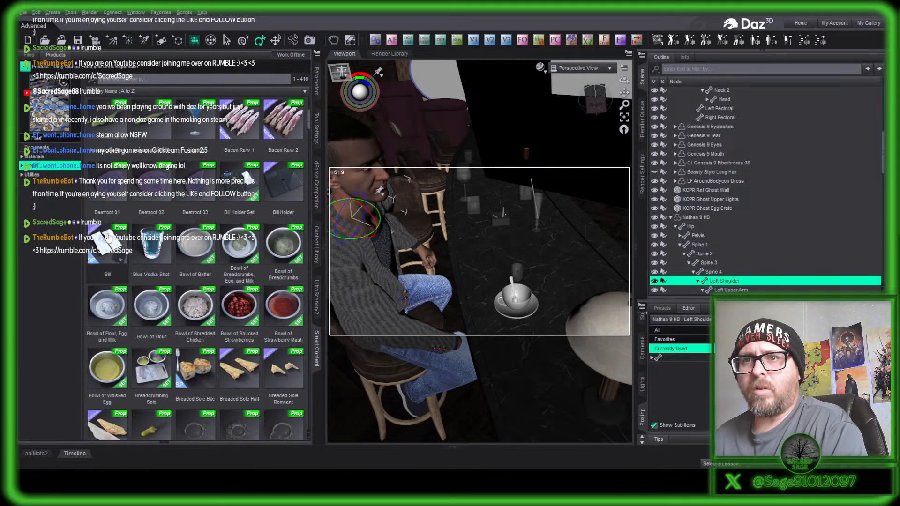
scroll(254, 227, down, 3)
scroll(253, 226, down, 3)
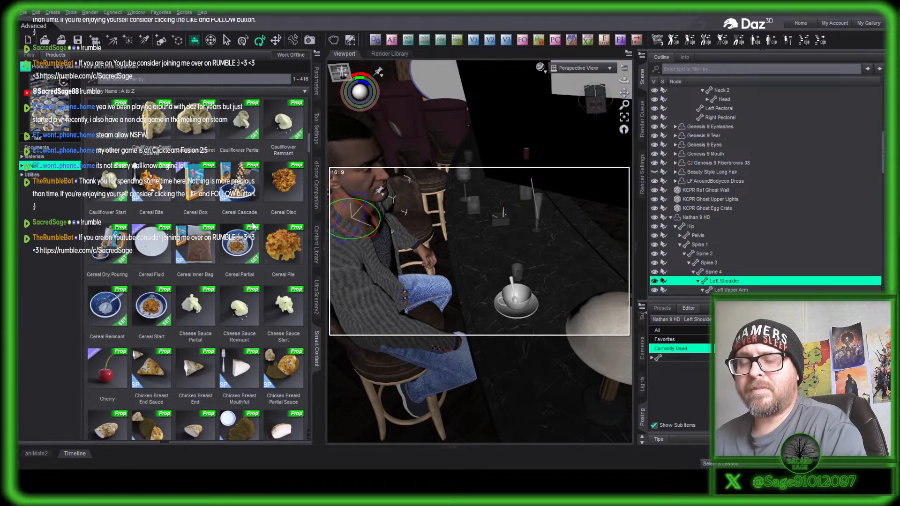
scroll(253, 227, down, 5)
scroll(254, 226, down, 3)
scroll(254, 226, down, 3)
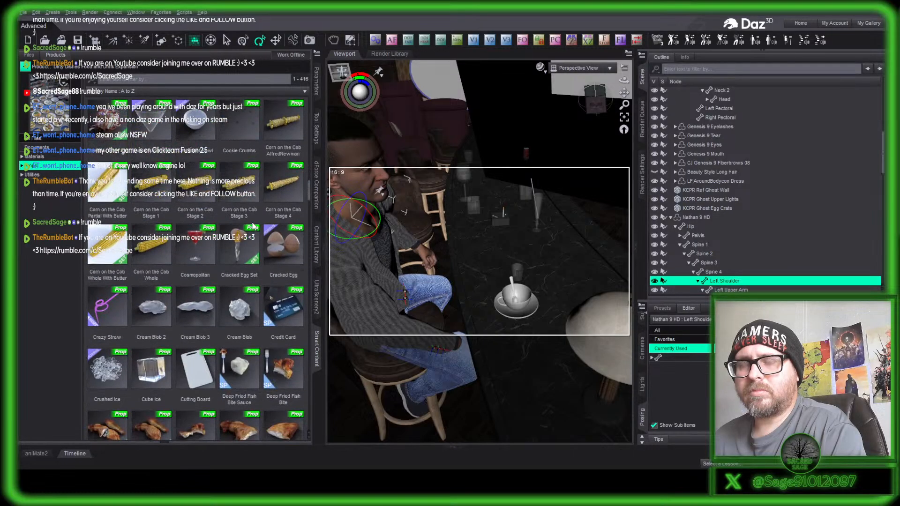
- Load the Credit Card prop and select it in the Scene pane
click(288, 313)
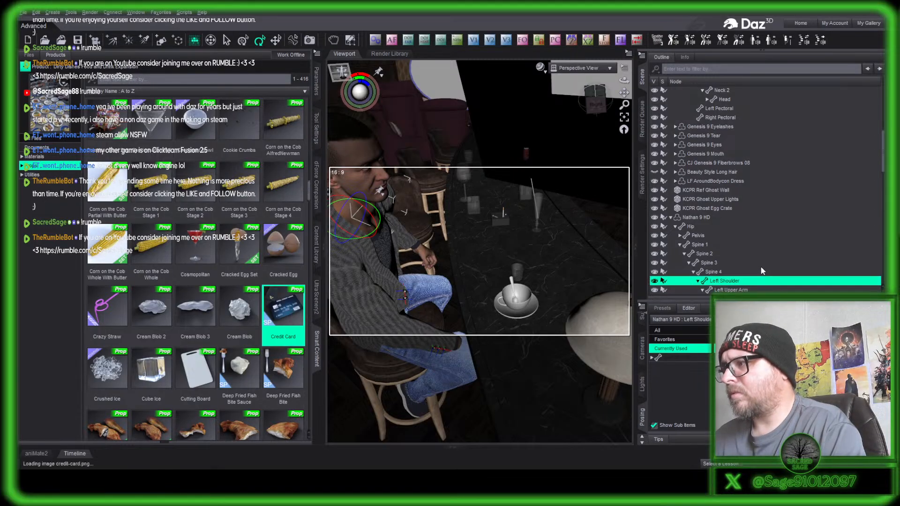
scroll(761, 265, down, 10)
scroll(760, 267, down, 3)
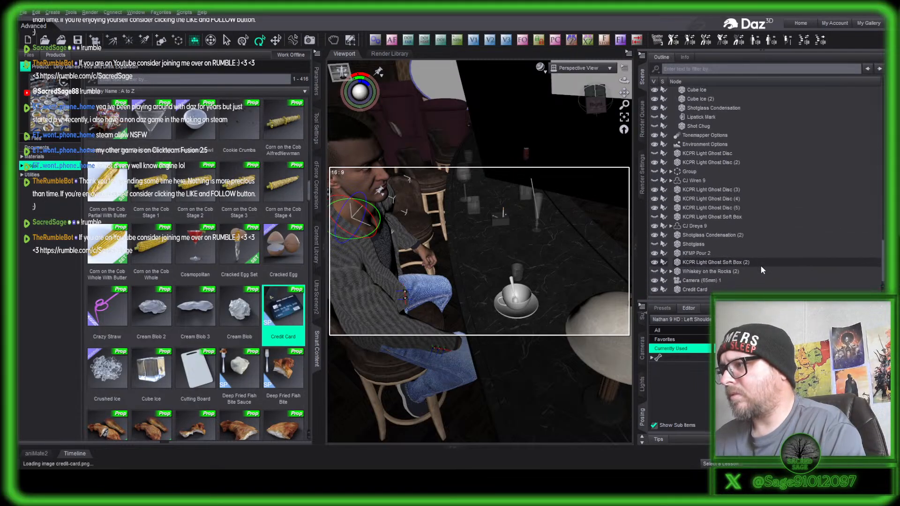
click(704, 288)
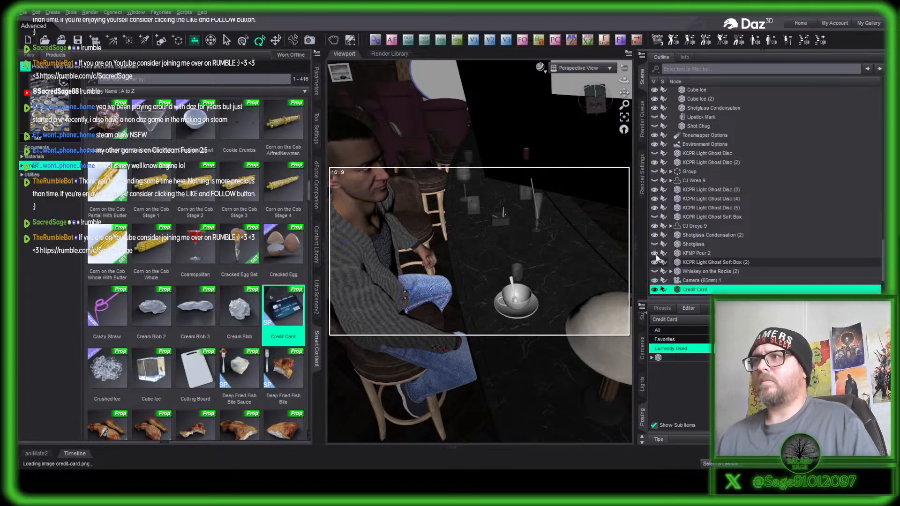
- With the Translate tool, raise the card and move it over toward the bar
drag(595, 103, 257, 53)
click(277, 41)
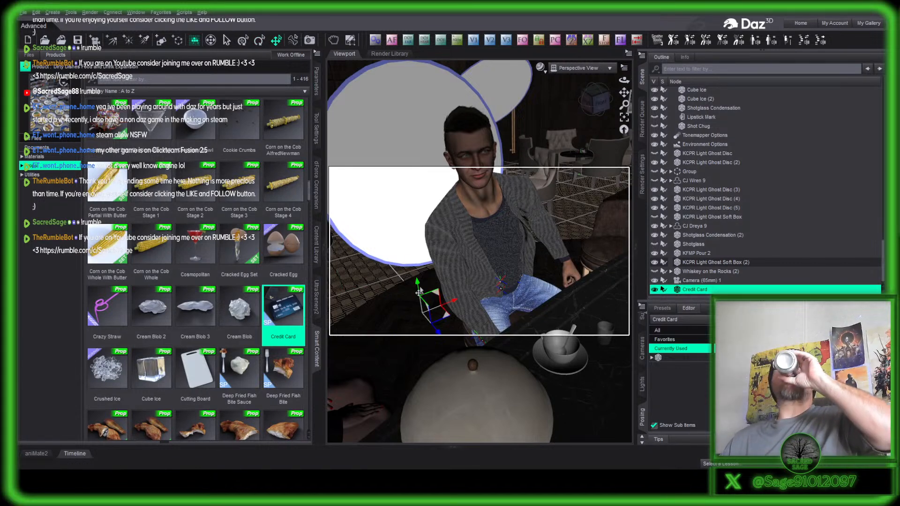
drag(416, 283, 421, 140)
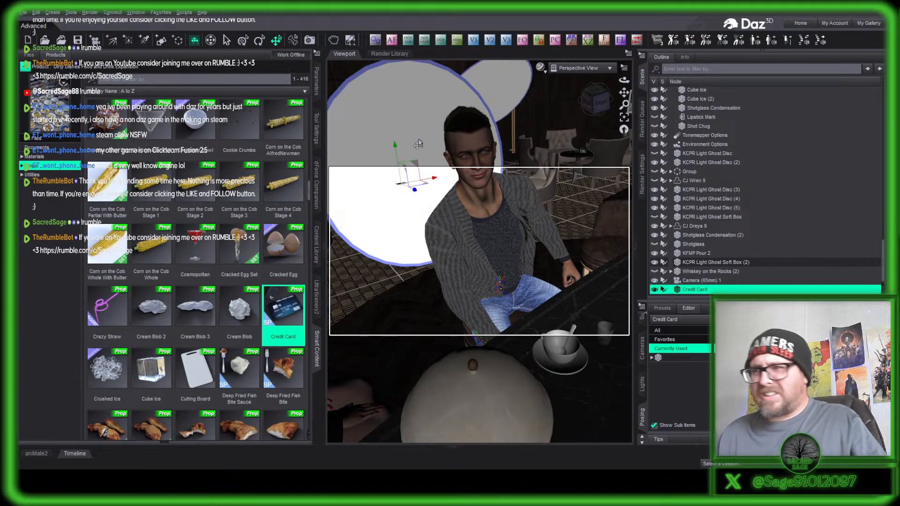
drag(424, 188, 685, 330)
- From an overhead view, slide the card along the marble bar close to the man's hand
drag(624, 92, 576, 137)
scroll(514, 247, down, 3)
mouse_move(471, 180)
mouse_down()
mouse_move(477, 125)
mouse_move(496, 123)
mouse_up()
click(593, 93)
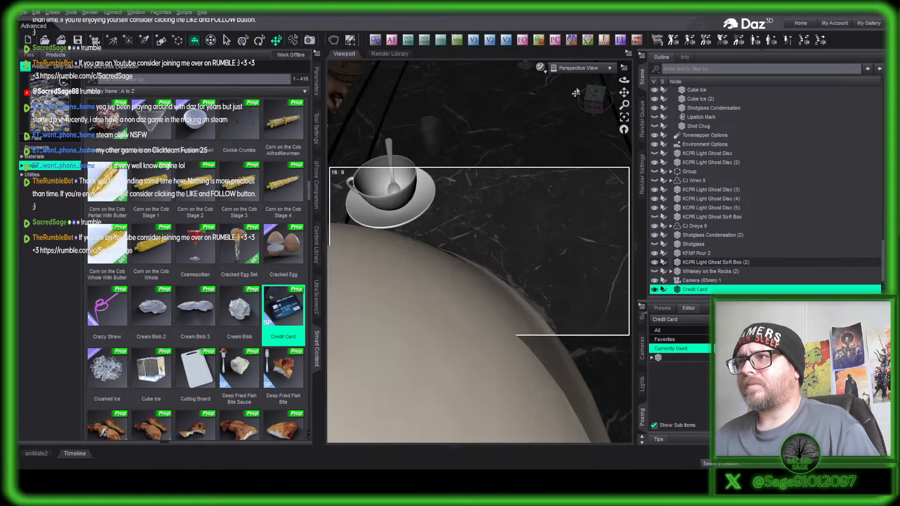
drag(594, 94, 624, 127)
scroll(512, 139, down, 3)
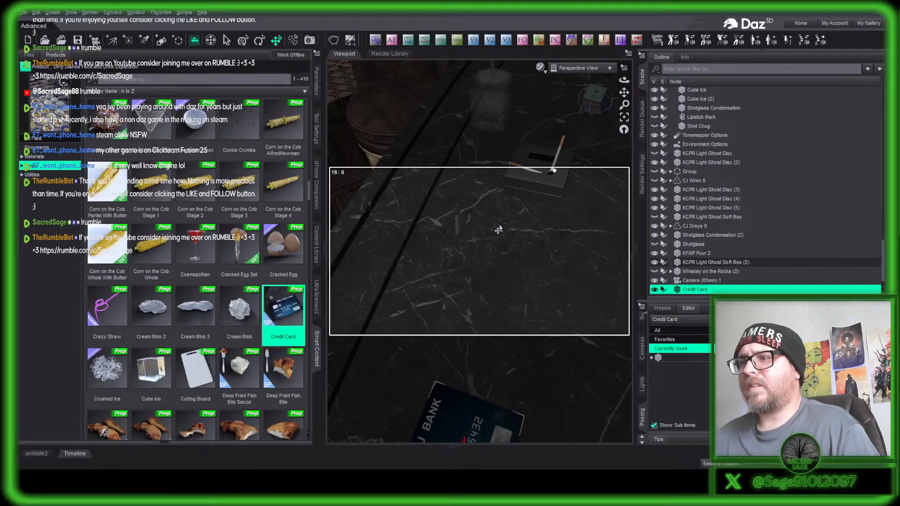
scroll(500, 230, up, 2)
scroll(500, 230, down, 2)
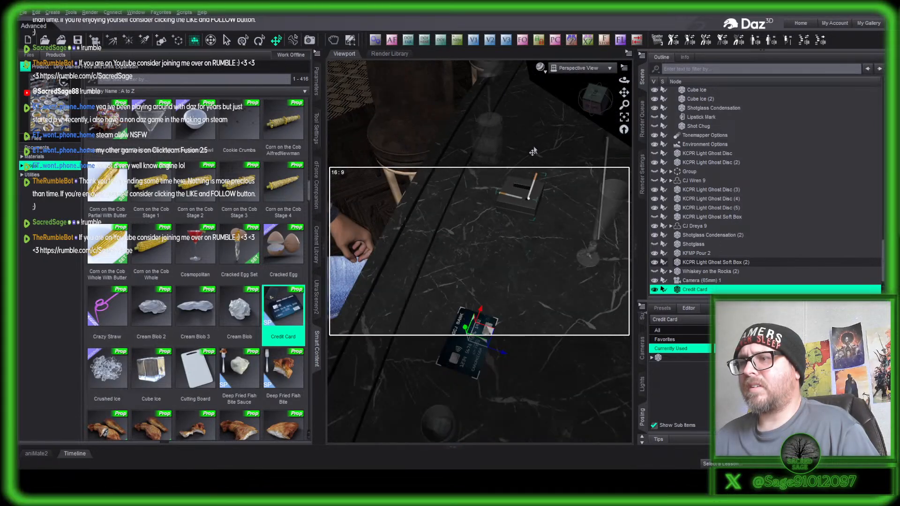
drag(489, 335, 469, 336)
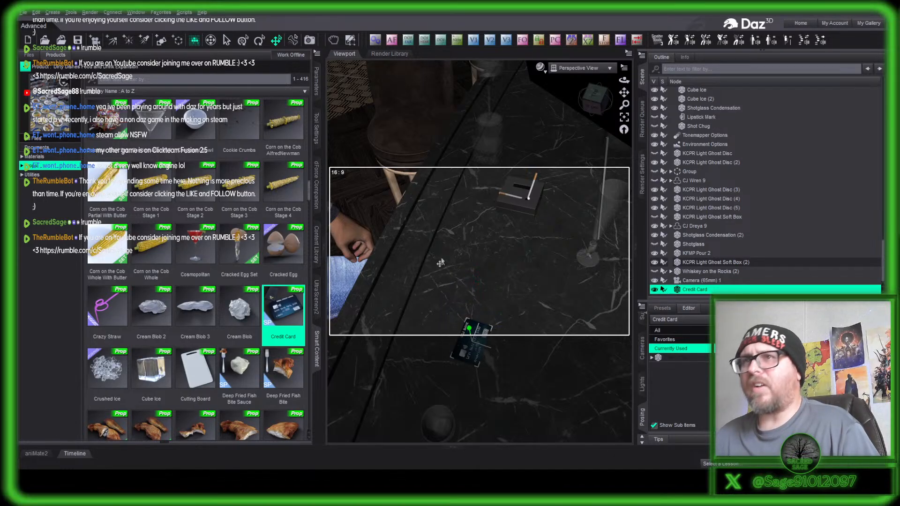
- Rotate the card to a new angle on the bar and center it in view
click(259, 40)
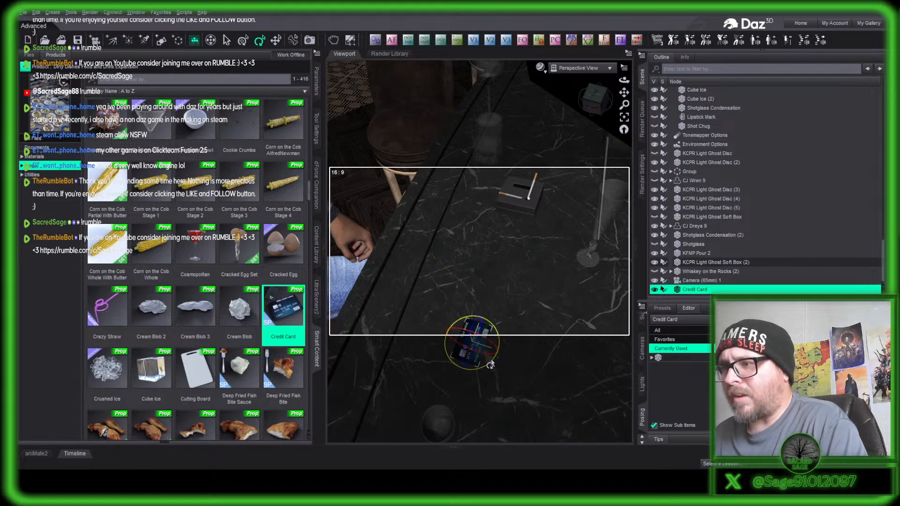
drag(477, 367, 468, 370)
scroll(482, 346, down, 3)
scroll(485, 344, up, 3)
scroll(490, 345, up, 3)
mouse_move(624, 93)
mouse_down()
mouse_move(633, 39)
mouse_move(625, 91)
mouse_up()
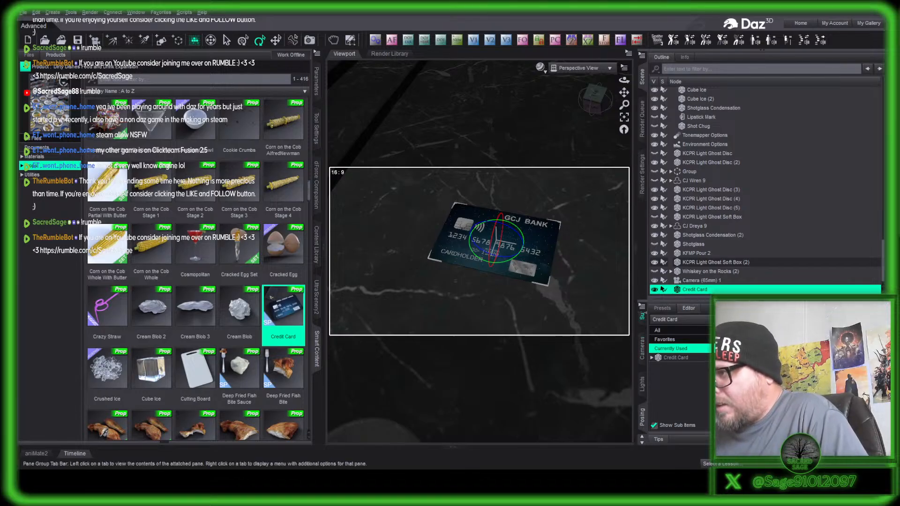
- In the Surfaces pane, expand the Credit Card's surfaces and select cc_front
click(641, 314)
click(682, 358)
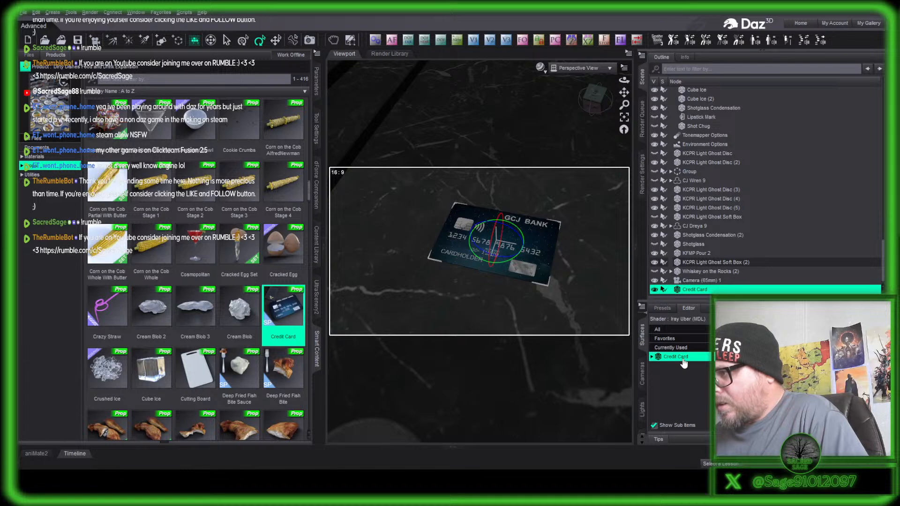
click(651, 357)
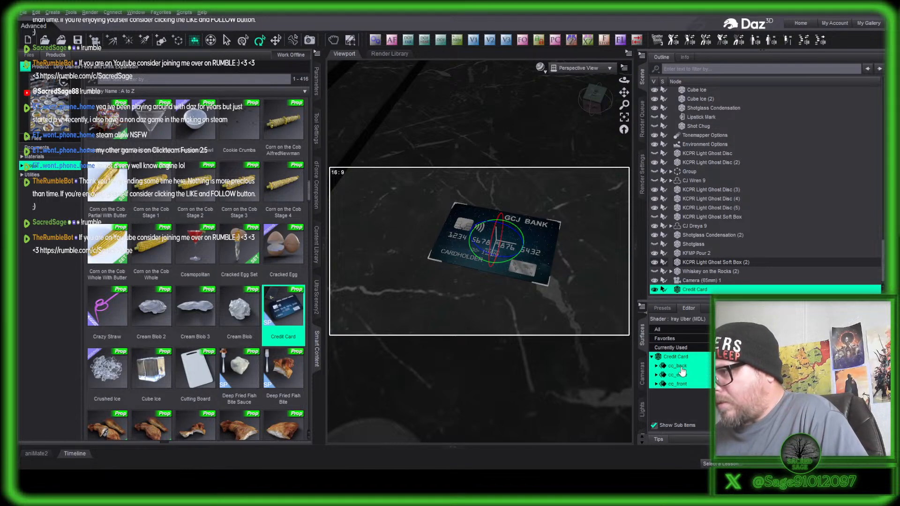
click(689, 404)
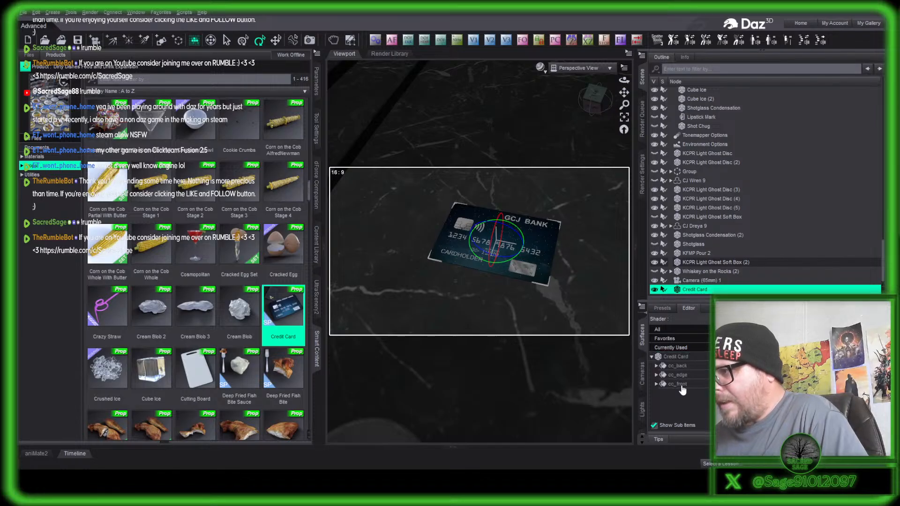
click(680, 384)
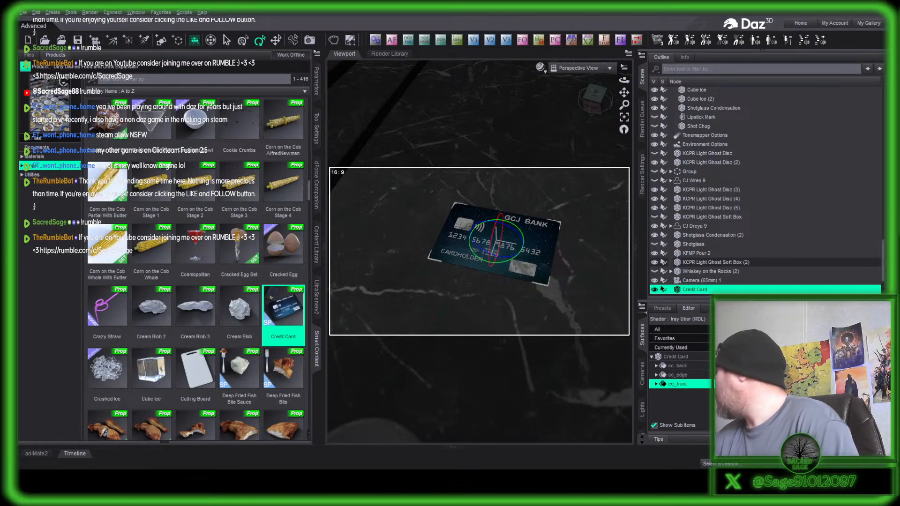
- In Photoshop's credit-card.png, spot-heal away the CARDHOLDER label
key(alt+Tab)
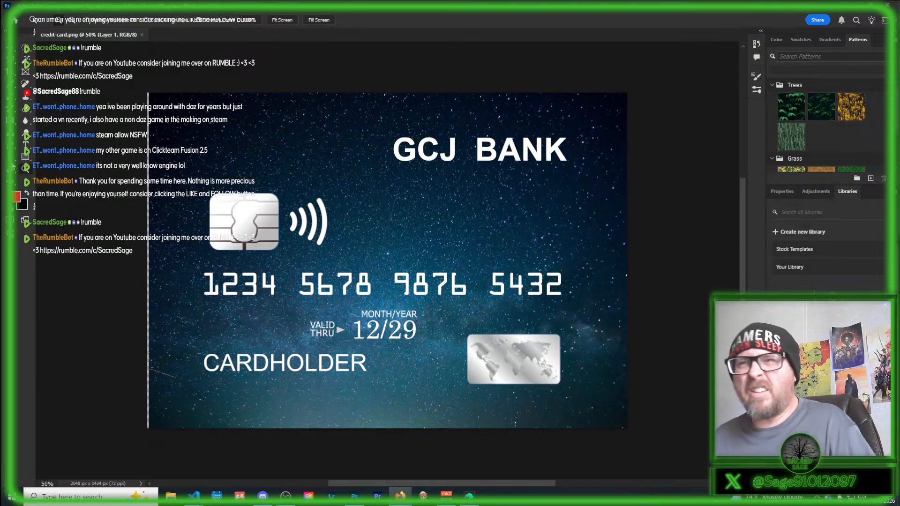
click(407, 11)
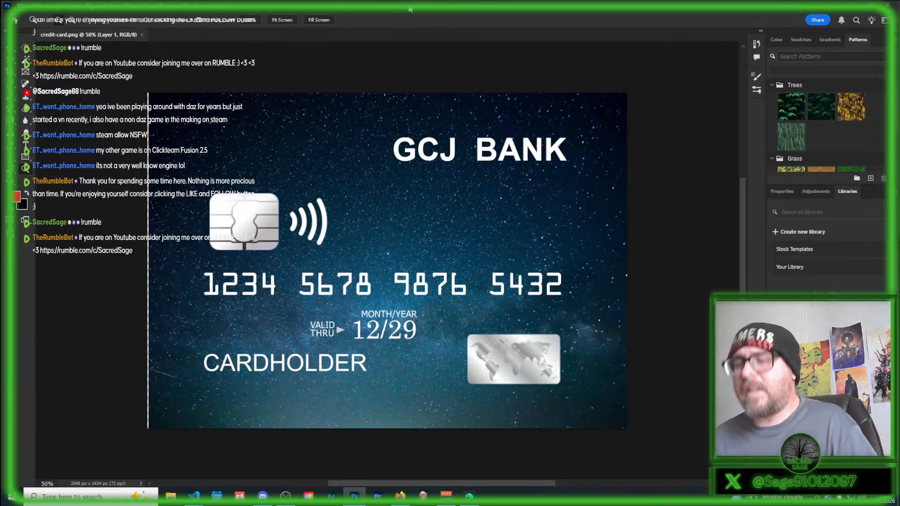
key(j)
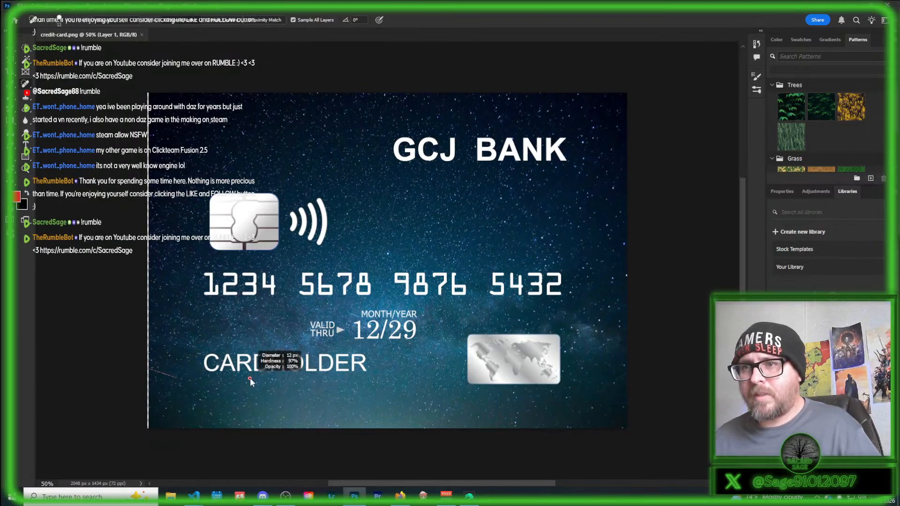
mouse_move(210, 366)
mouse_down()
mouse_move(287, 356)
mouse_move(219, 365)
mouse_move(368, 367)
mouse_move(365, 359)
mouse_move(287, 360)
mouse_up()
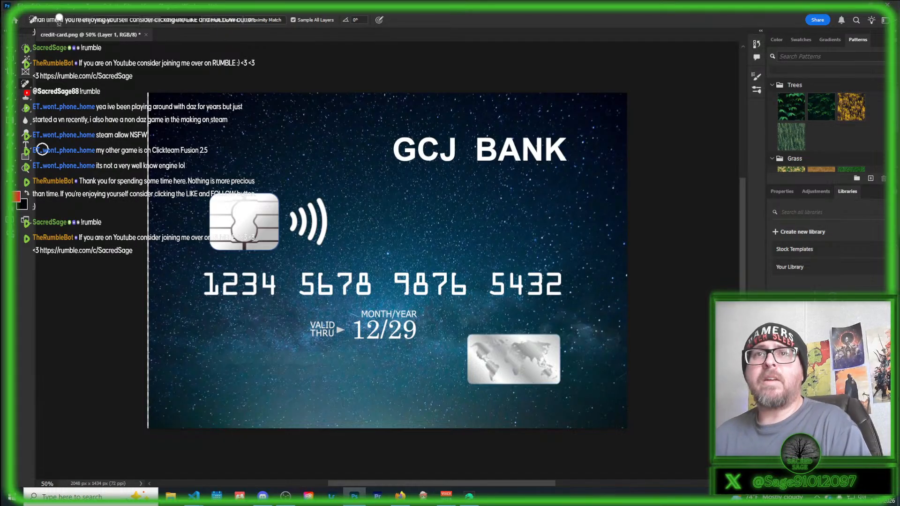
- Type the cardholder's full name in a text box where CARDHOLDER was and nudge it right
click(26, 146)
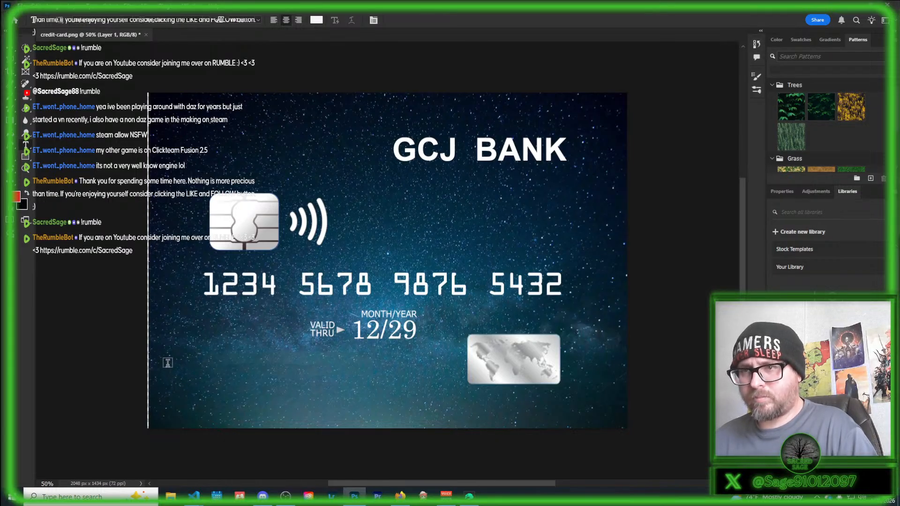
drag(169, 360, 426, 397)
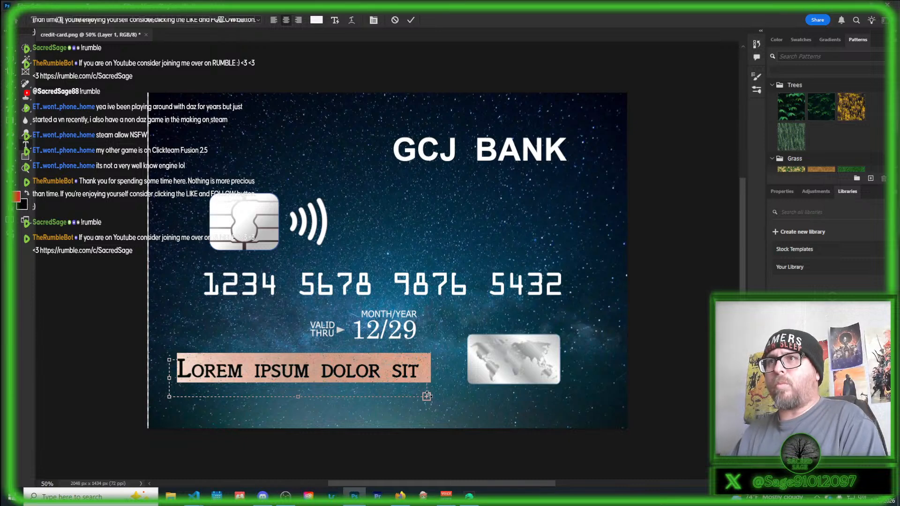
key(BackSpace)
text(Sawyer)
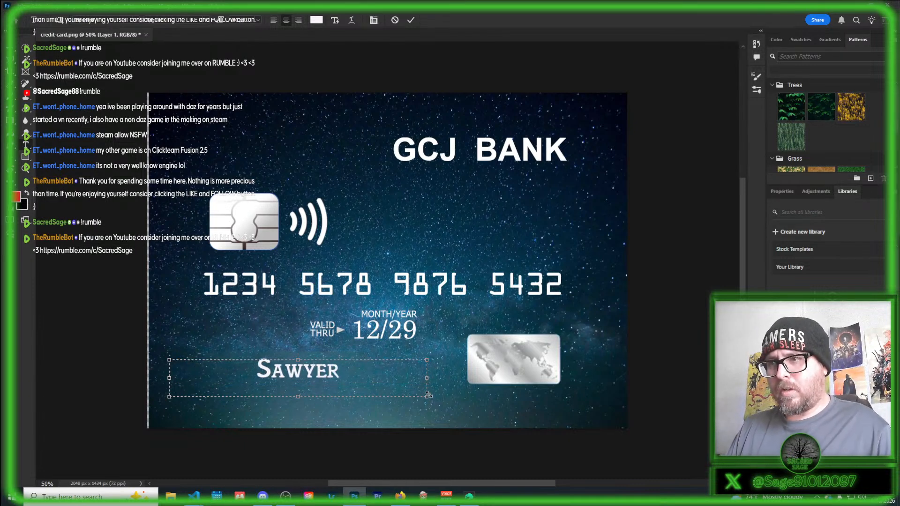
text( Buckingh)
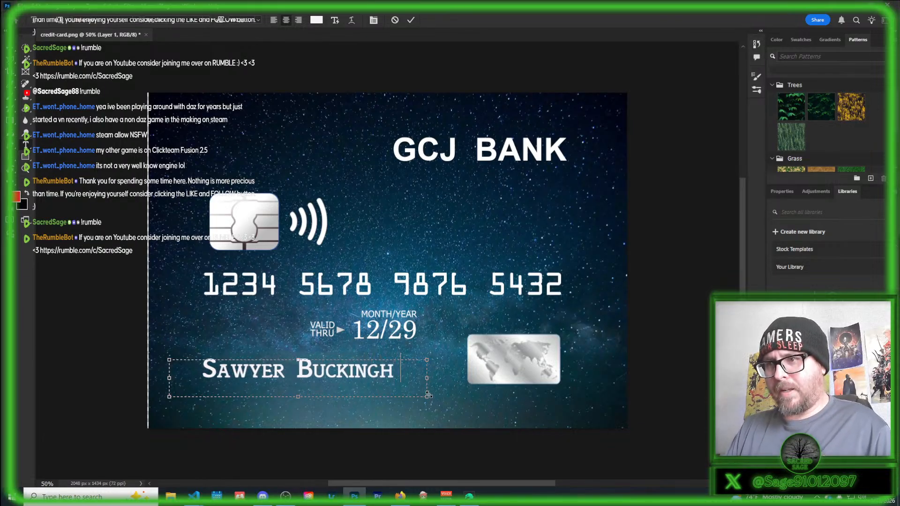
text(am)
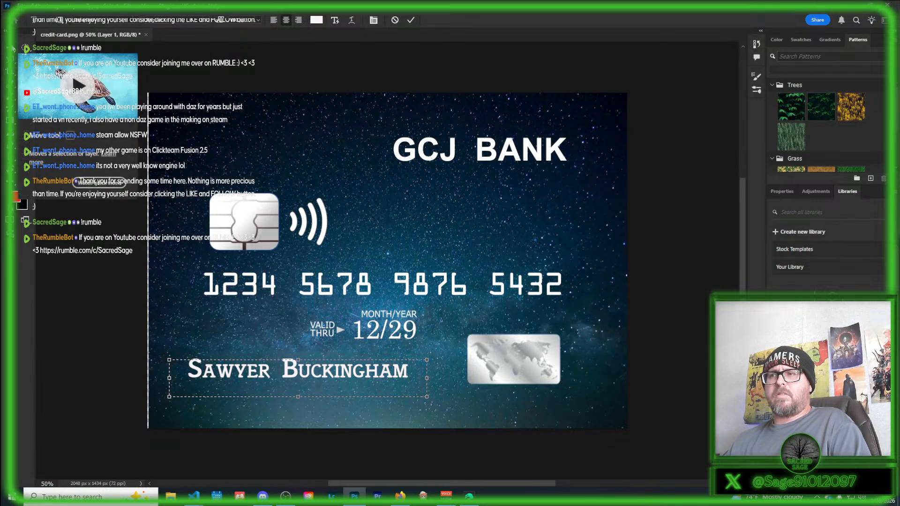
click(13, 47)
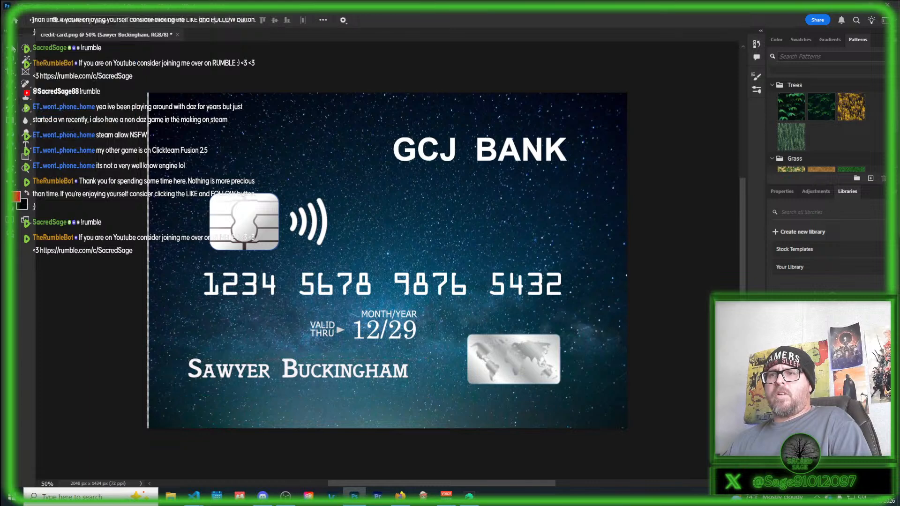
mouse_move(258, 374)
mouse_down()
mouse_move(275, 372)
mouse_move(264, 381)
mouse_up()
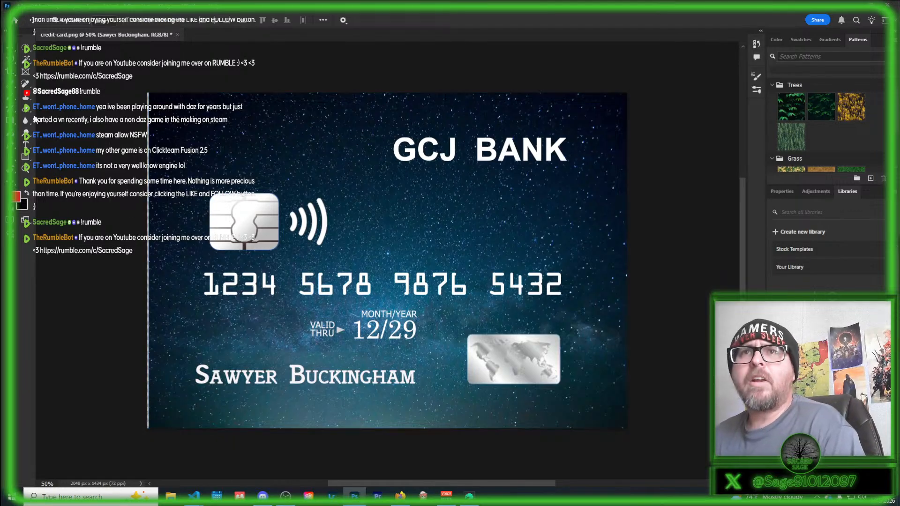
key(j)
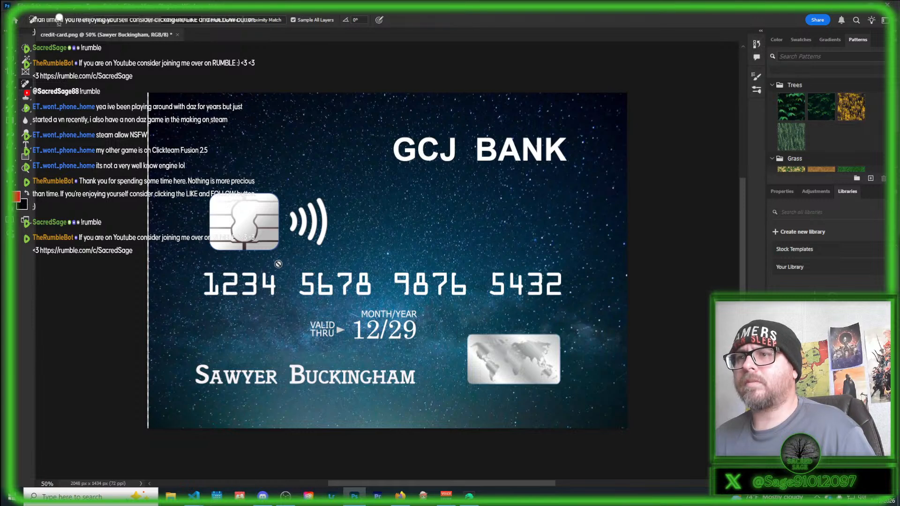
click(806, 413)
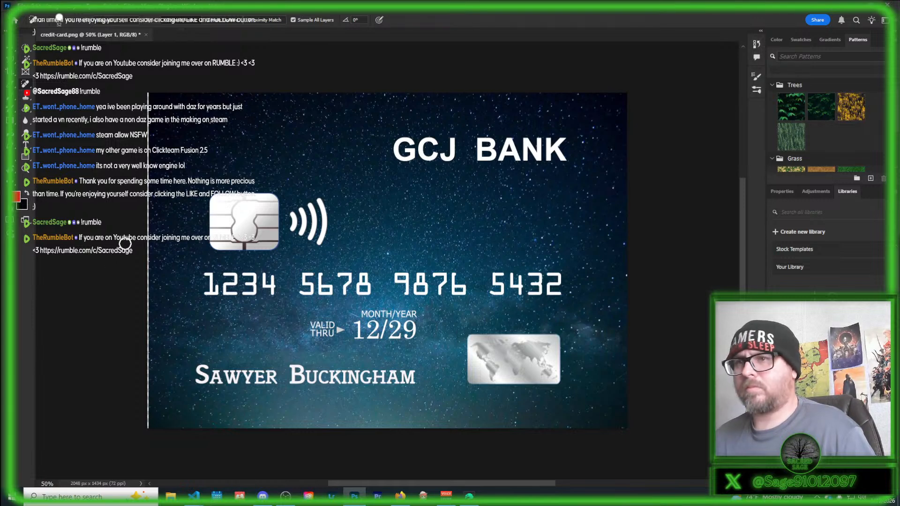
mouse_move(217, 292)
mouse_down()
mouse_move(209, 277)
mouse_move(226, 274)
mouse_move(537, 271)
mouse_move(561, 283)
mouse_move(534, 295)
mouse_move(215, 291)
mouse_move(212, 281)
mouse_move(556, 284)
mouse_up()
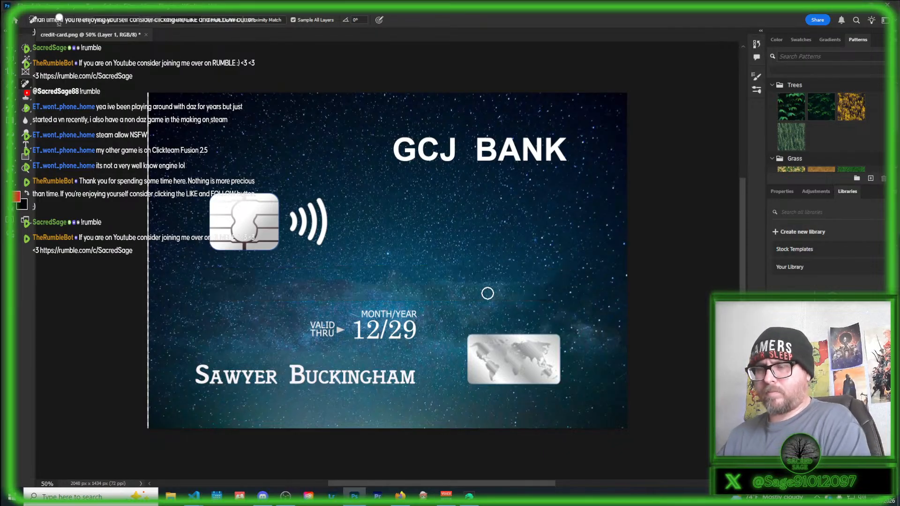
drag(482, 281, 551, 284)
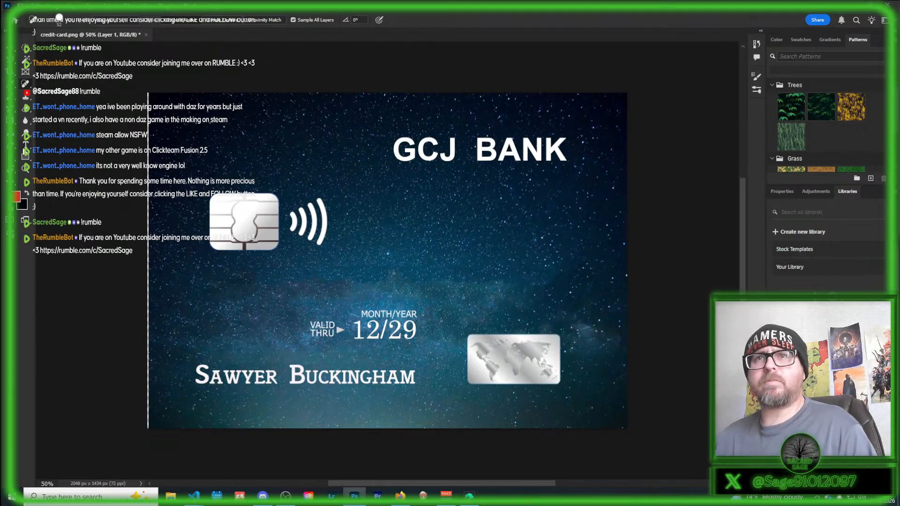
- Draw a Type tool text box over the erased number and clear its placeholder text
click(25, 145)
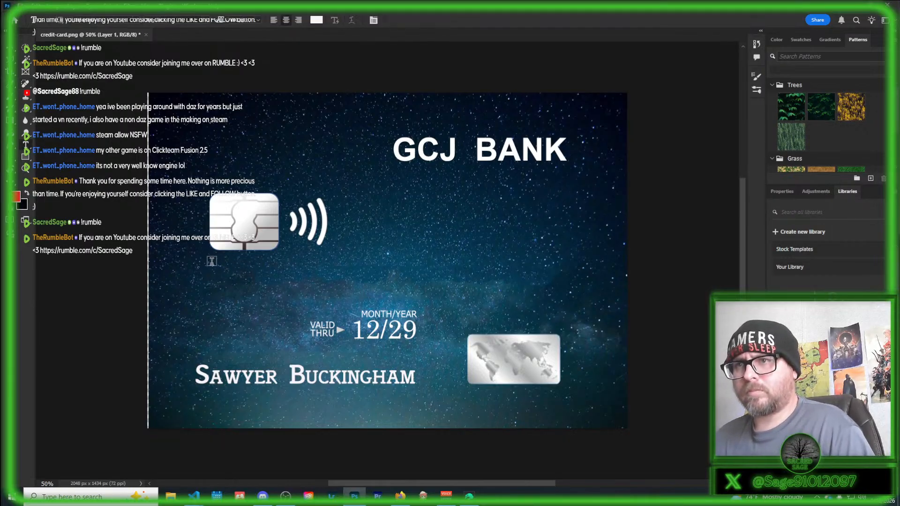
mouse_move(209, 260)
mouse_down()
mouse_move(307, 281)
mouse_move(503, 281)
mouse_move(551, 302)
mouse_up()
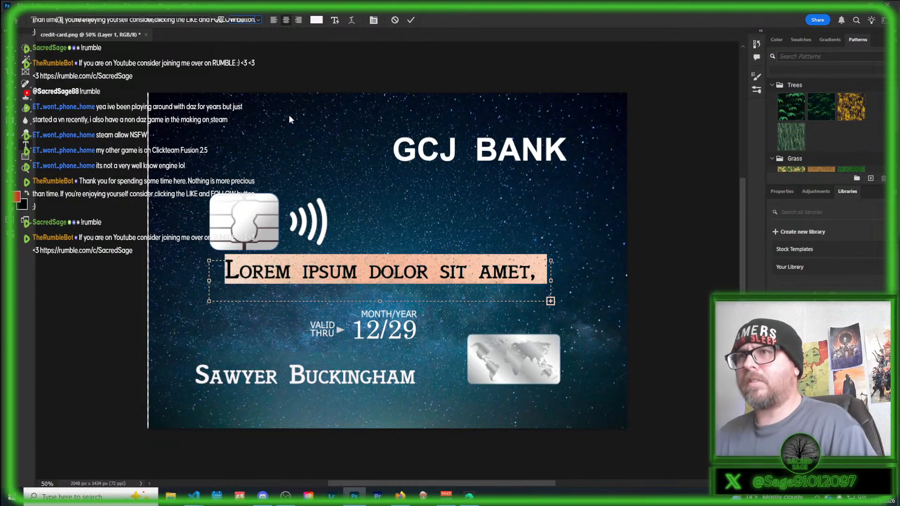
click(428, 274)
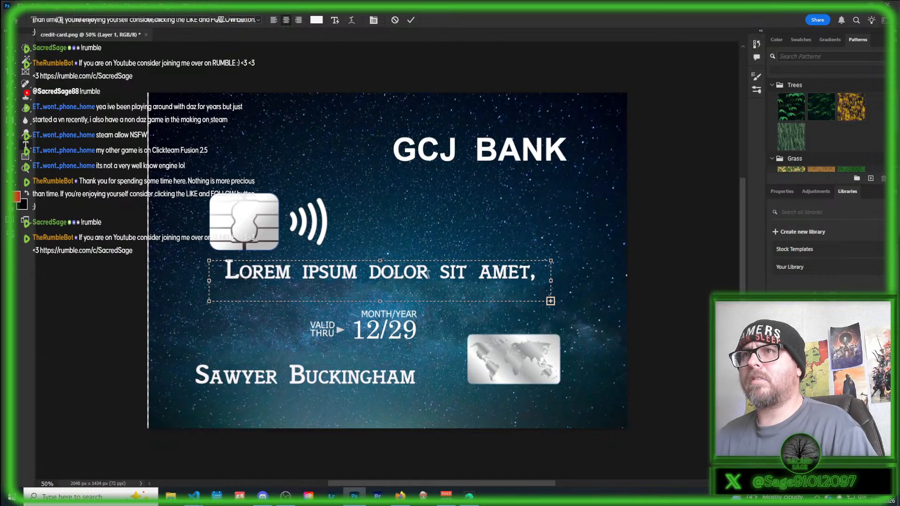
key(ctrl+a)
key(BackSpace)
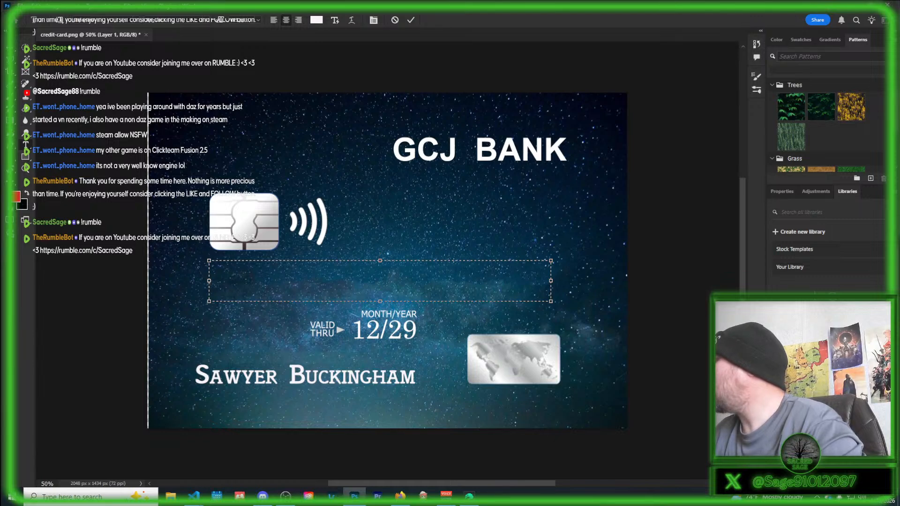
key(alt+Tab)
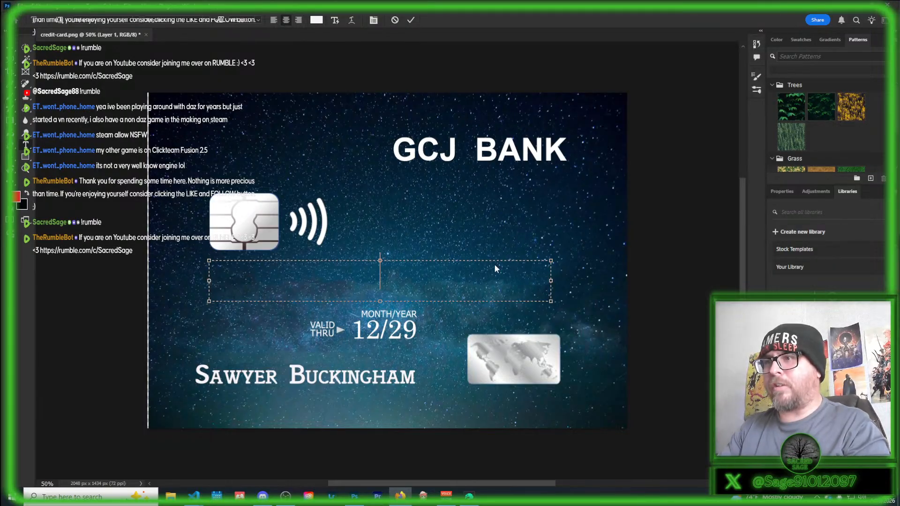
- Enter a new 16-digit card number in the empty text box
click(383, 268)
text(8008)
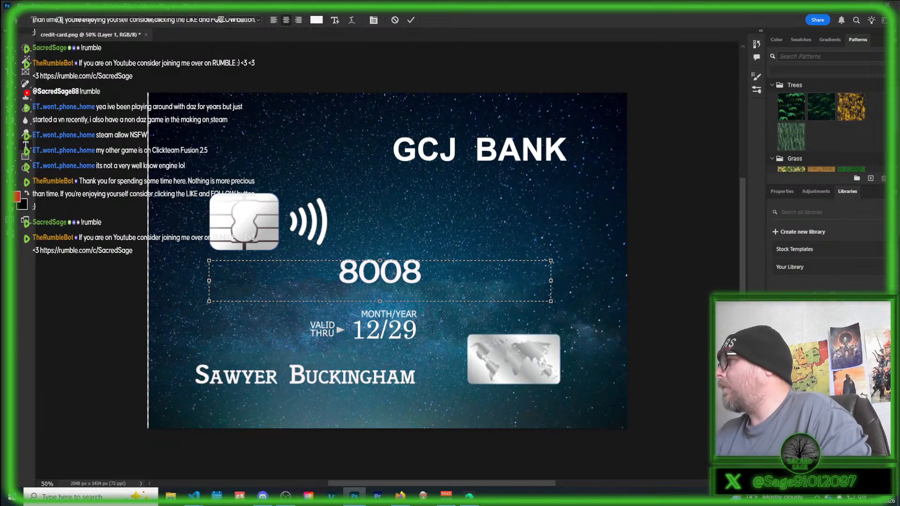
text(0420)
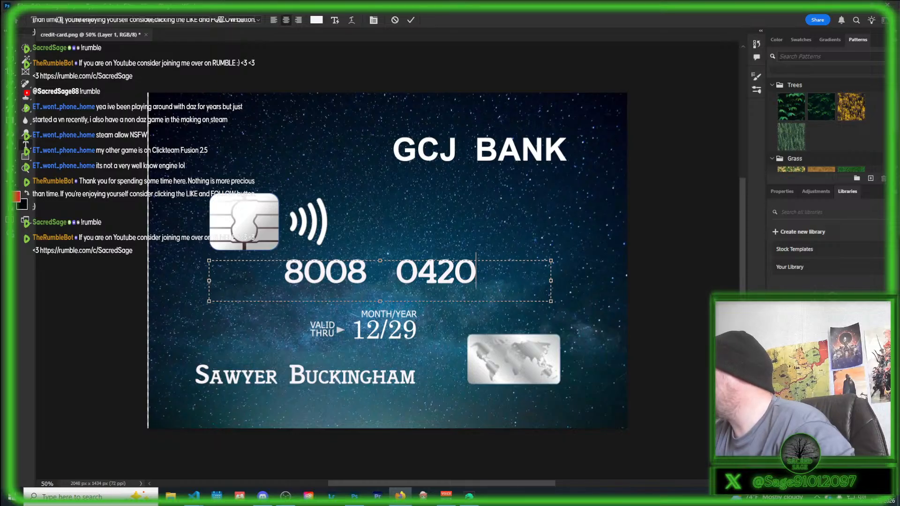
click(480, 275)
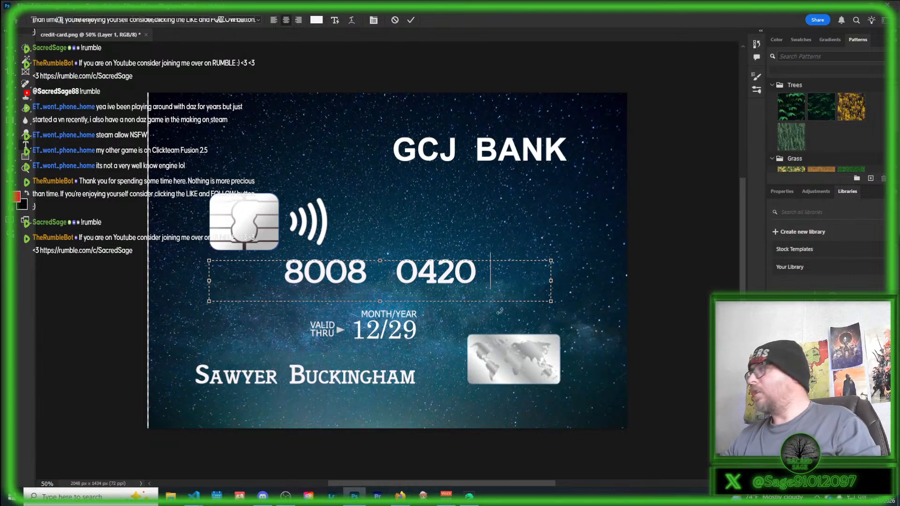
text(1)
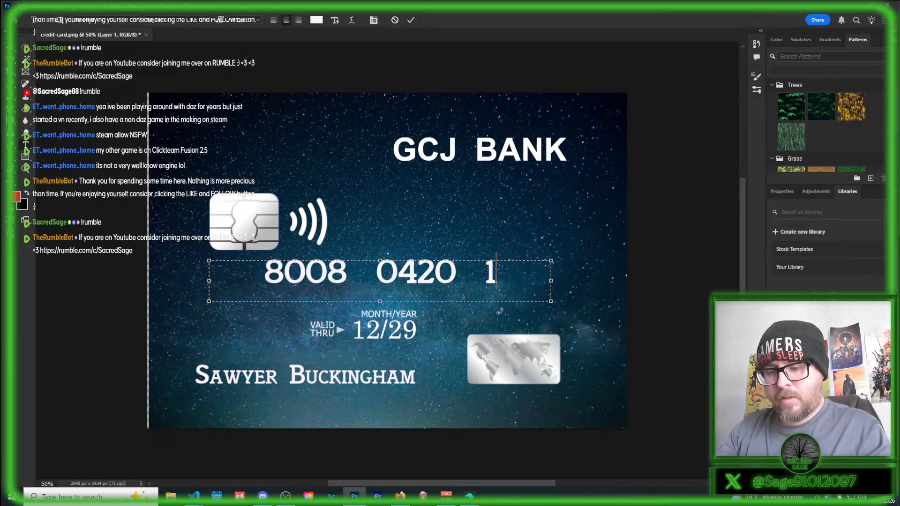
text(336)
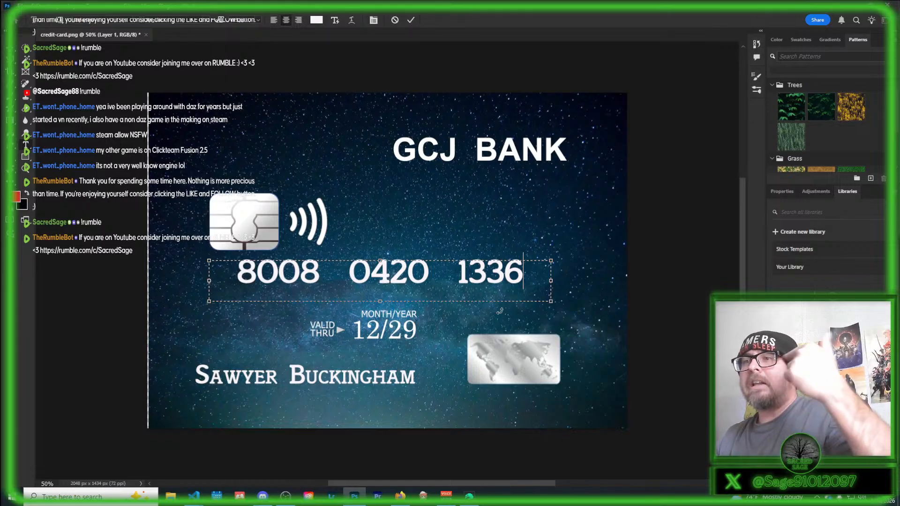
key(BackSpace)
key(BackSpace)
key(BackSpace)
key(BackSpace)
key(BackSpace)
key(BackSpace)
key(BackSpace)
key(BackSpace)
key(BackSpace)
key(BackSpace)
key(BackSpace)
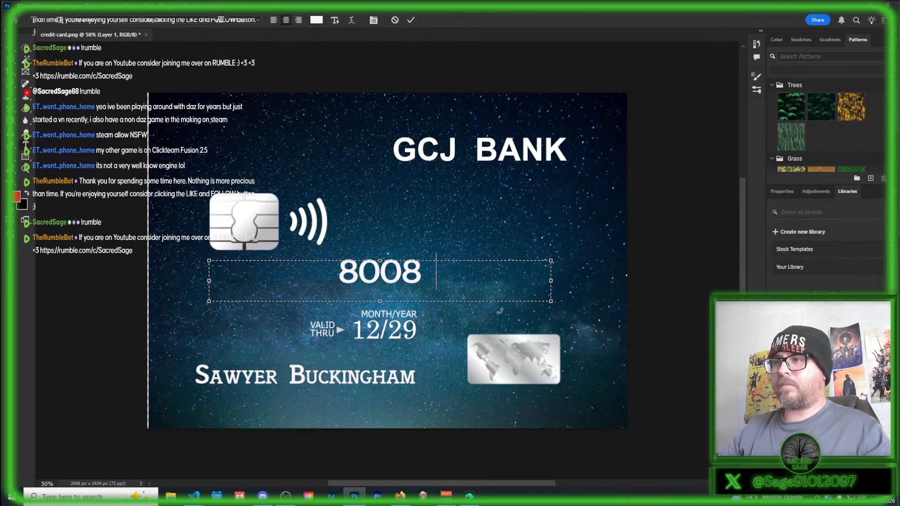
key(BackSpace)
key(BackSpace)
key(BackSpace)
text(0420)
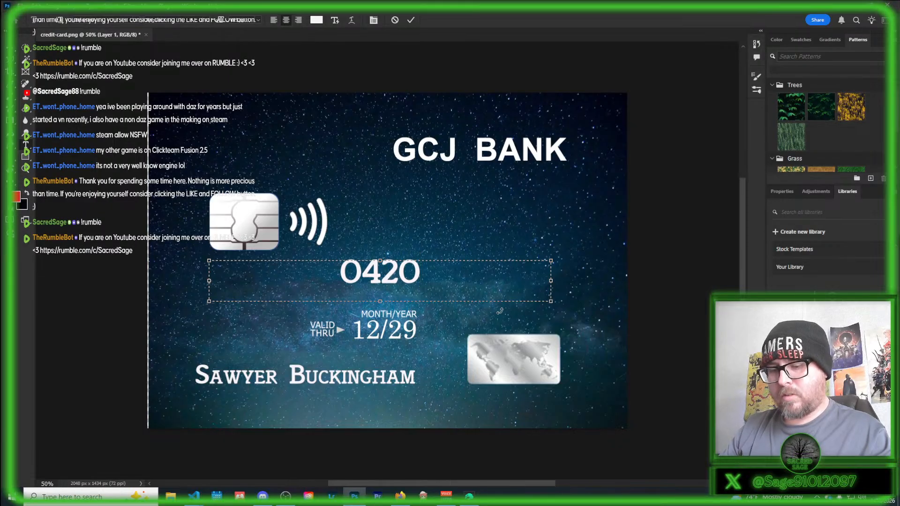
text( 133)
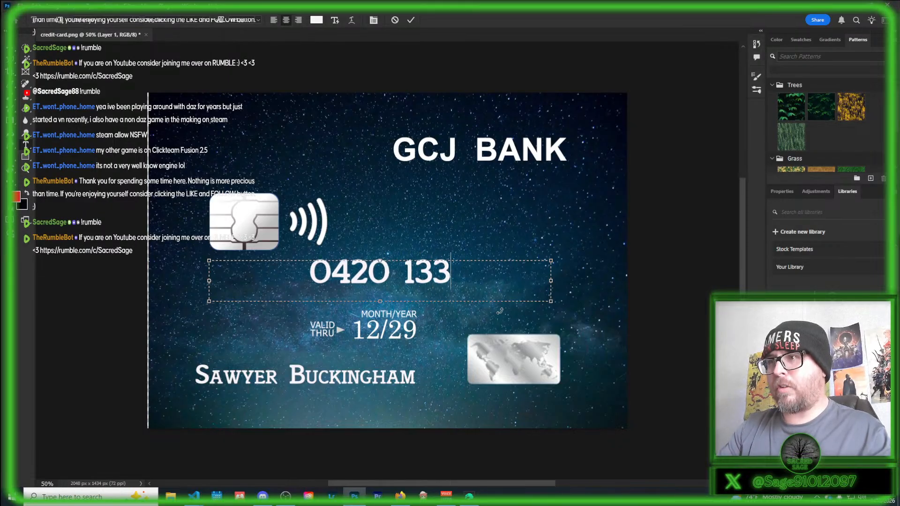
text(7)
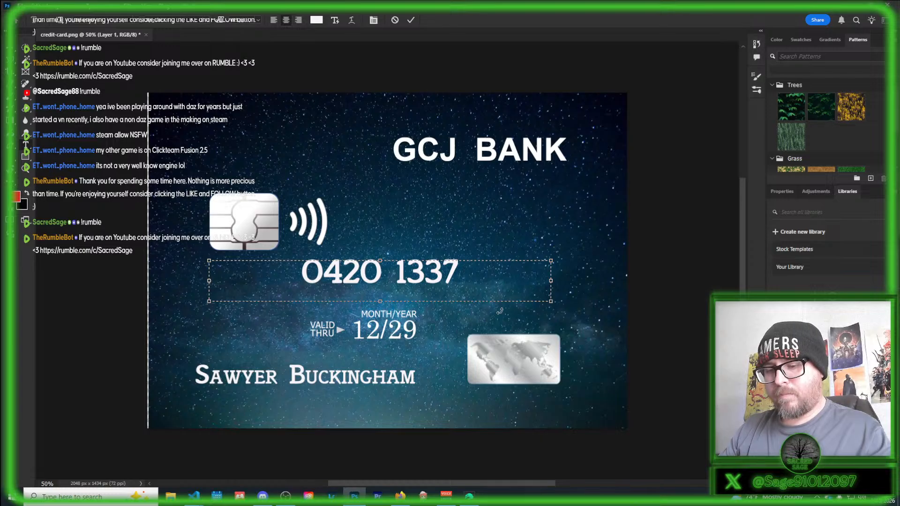
text( 8008)
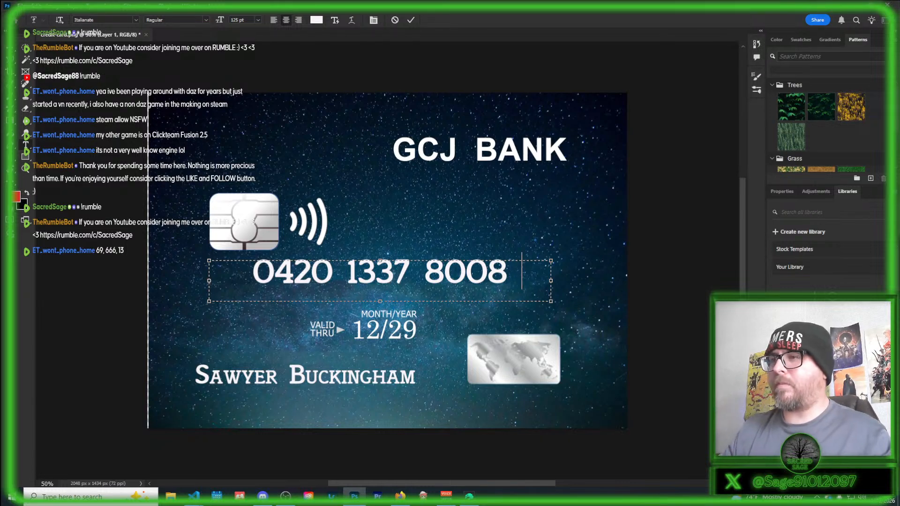
text(0451)
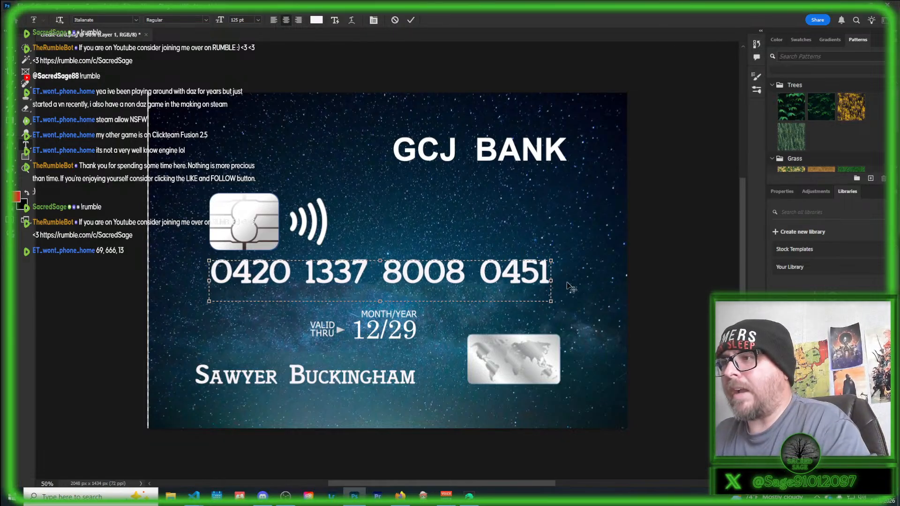
- Resize the card number text to 115 pt and commit the edit
drag(551, 272, 31, 275)
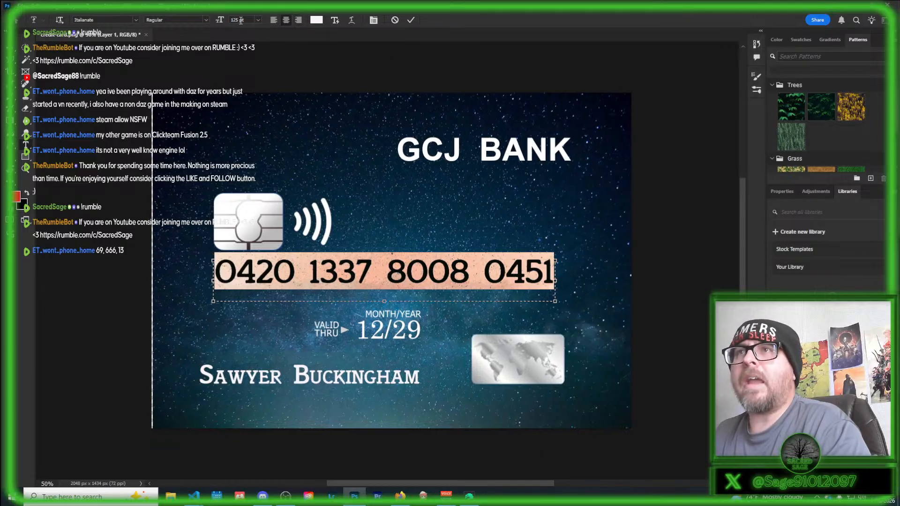
key(BackSpace)
text(1)
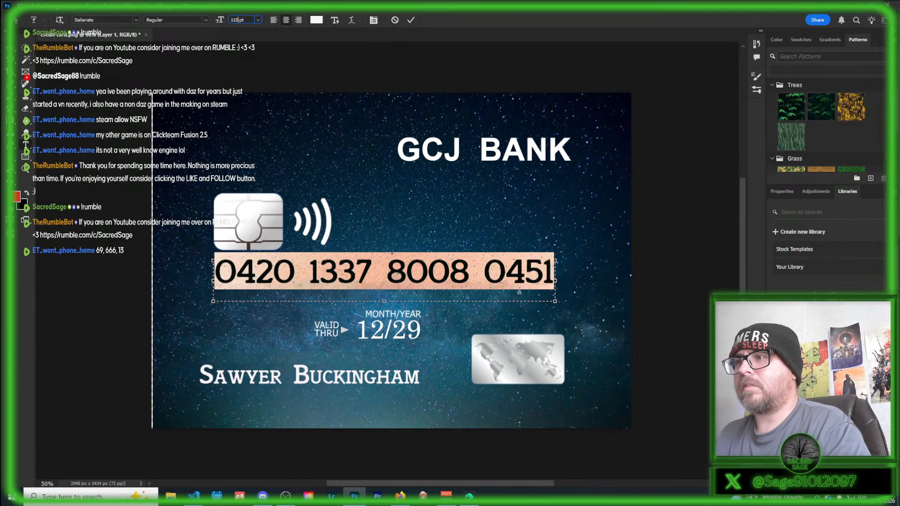
key(Return)
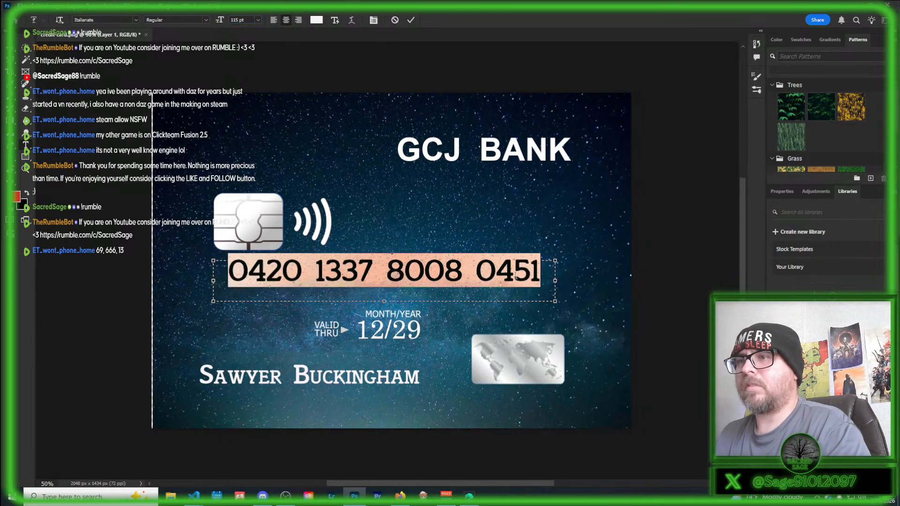
click(494, 219)
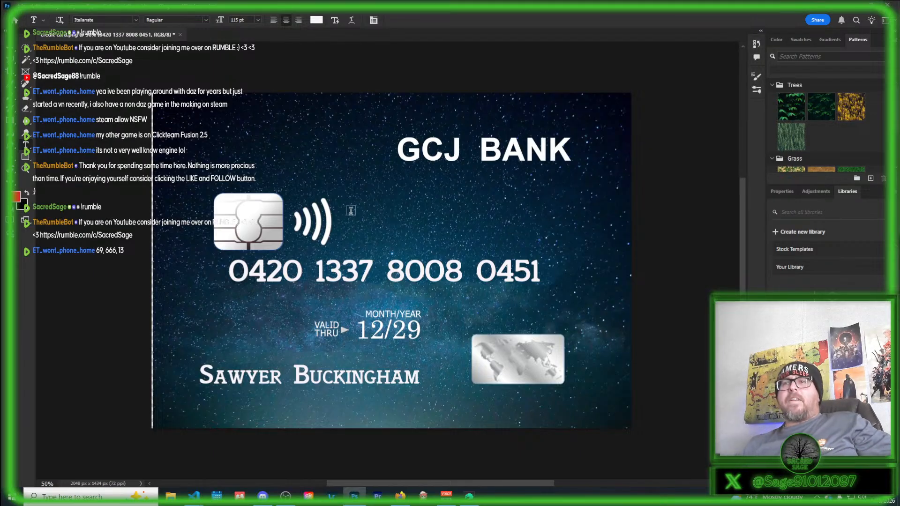
- Move the card-number layer slightly down and left with the Move tool
click(14, 48)
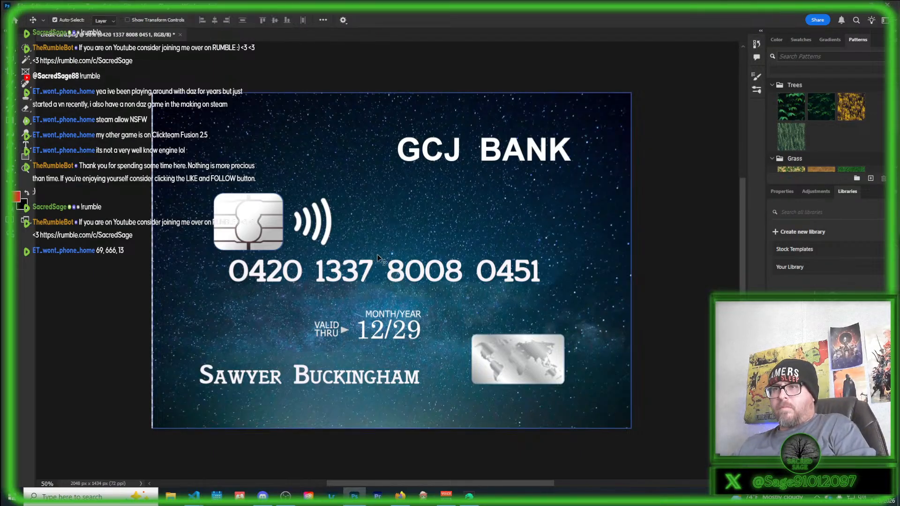
drag(414, 269, 403, 281)
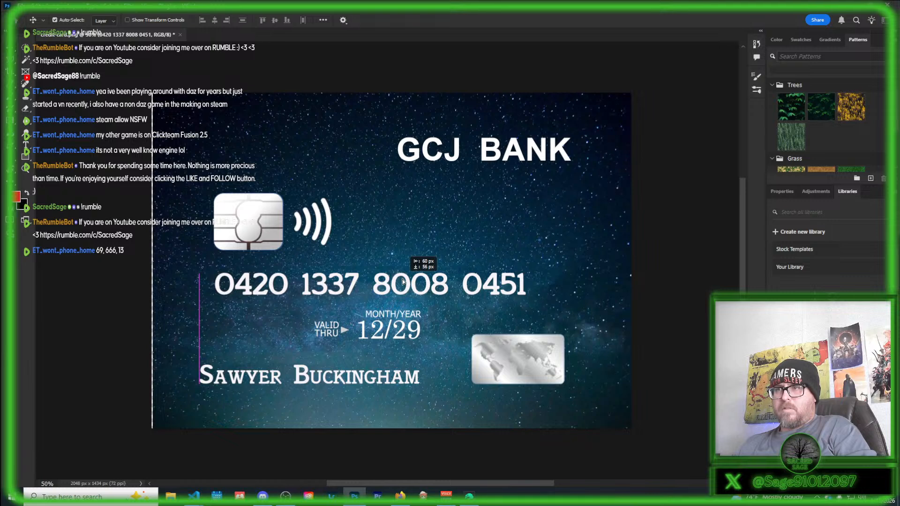
drag(402, 282, 402, 282)
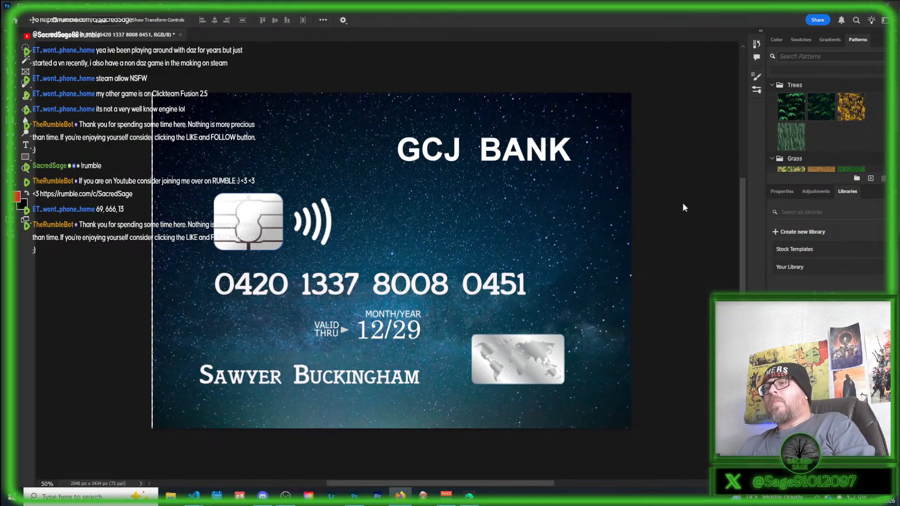
click(406, 9)
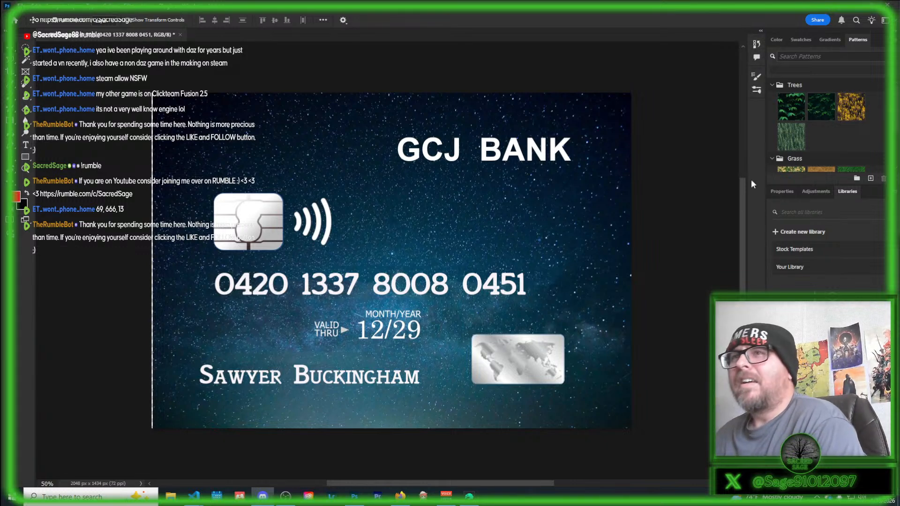
- Save a copy as a JPEG named NewCard on the Desktop at Maximum quality 12
click(18, 6)
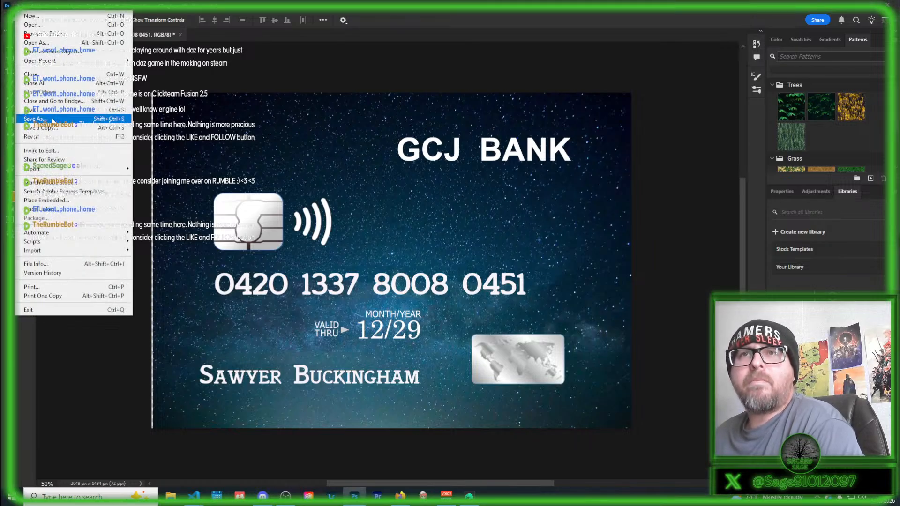
click(65, 127)
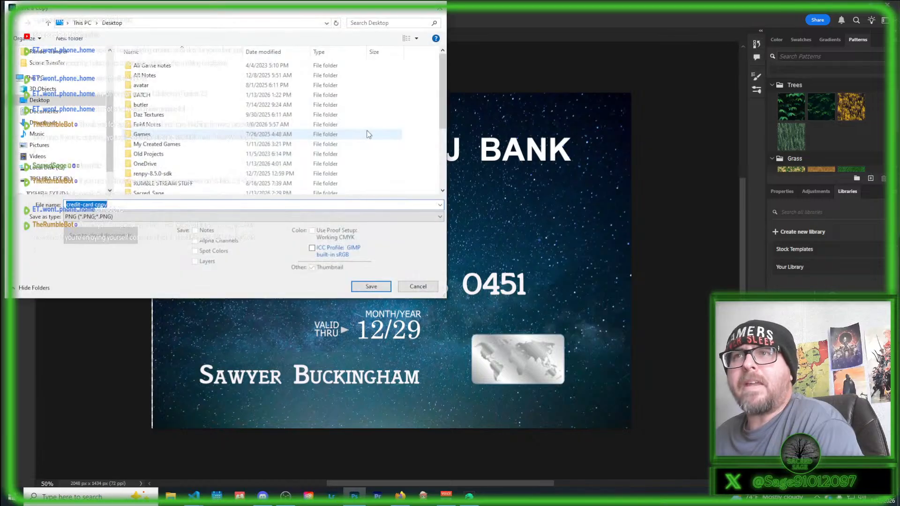
click(128, 217)
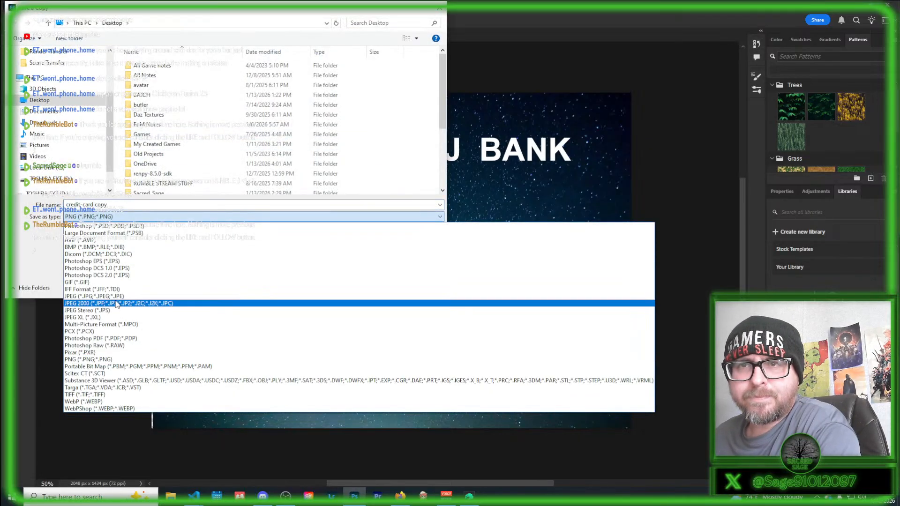
click(106, 296)
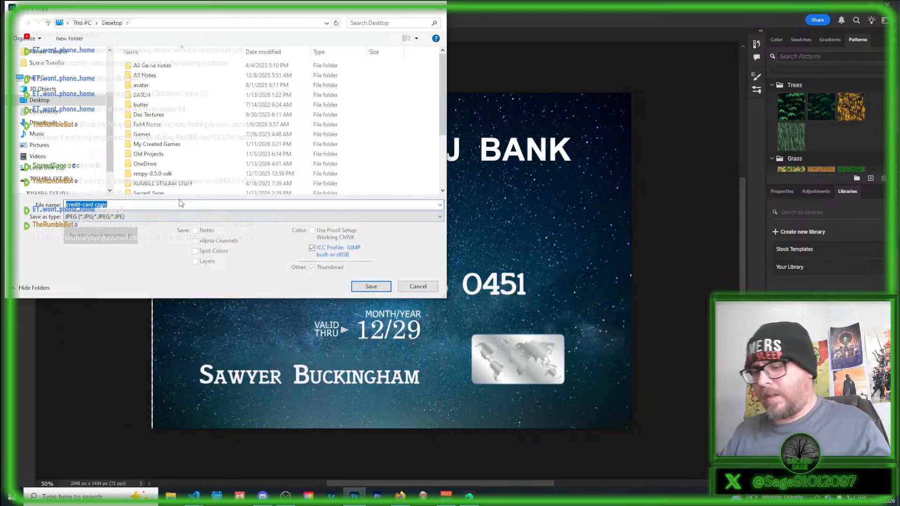
text(NewCard)
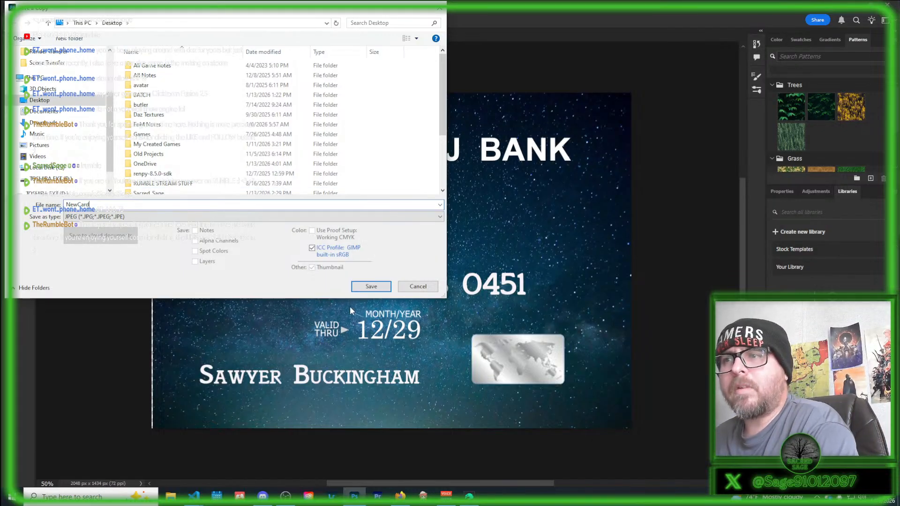
click(371, 286)
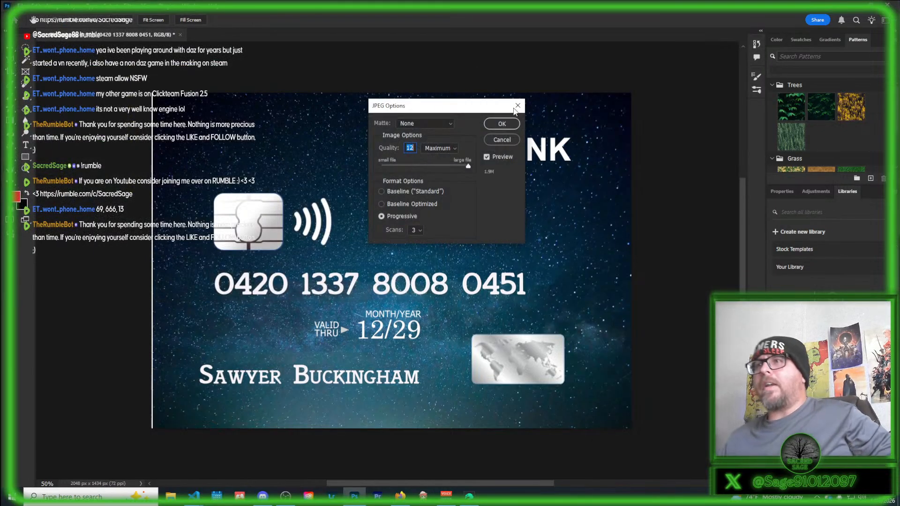
click(510, 124)
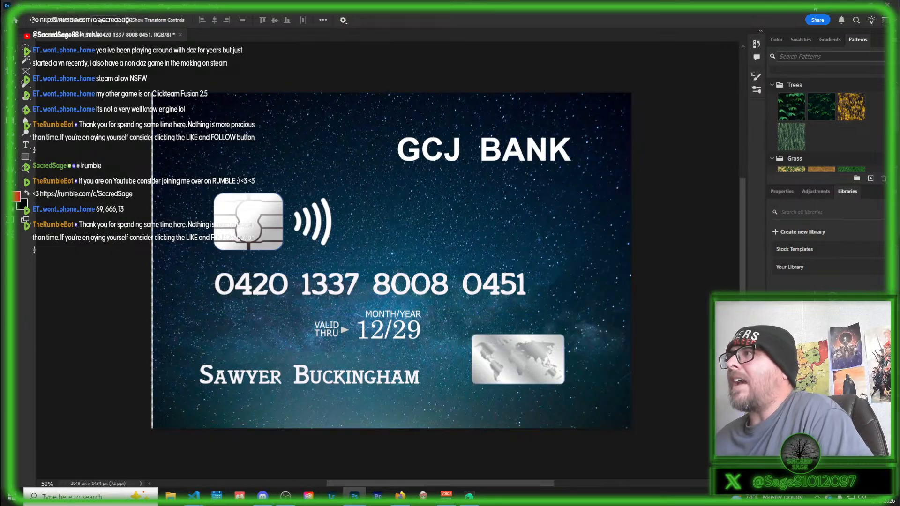
- Back in Daz Studio, load Desktop NewCard.jpg into the cc_front image slot
key(alt+Tab)
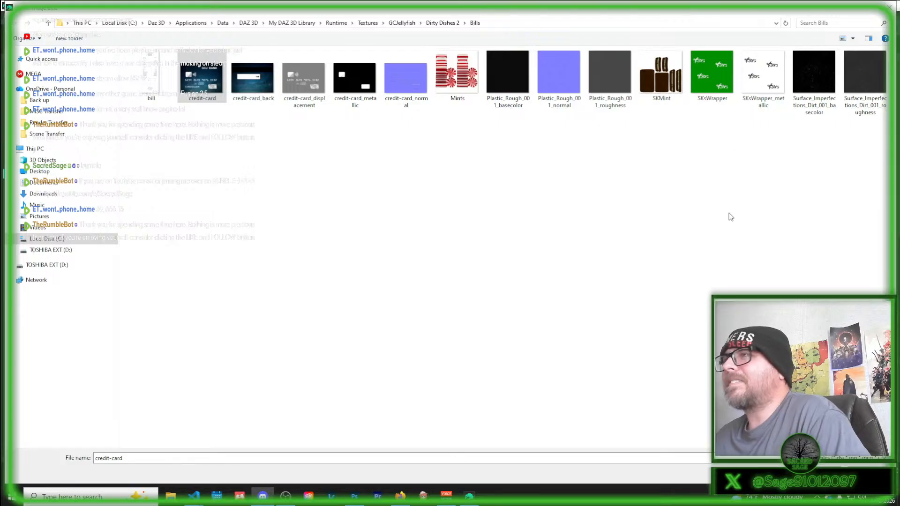
click(888, 6)
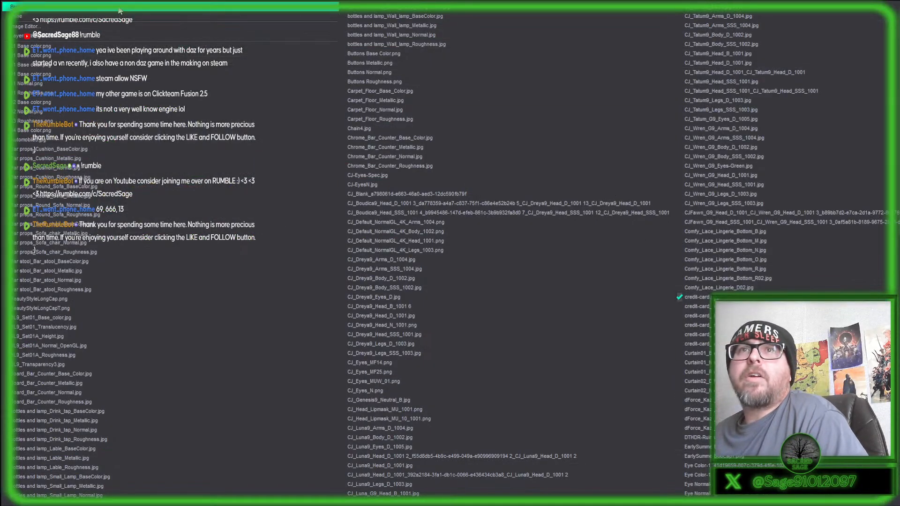
click(120, 11)
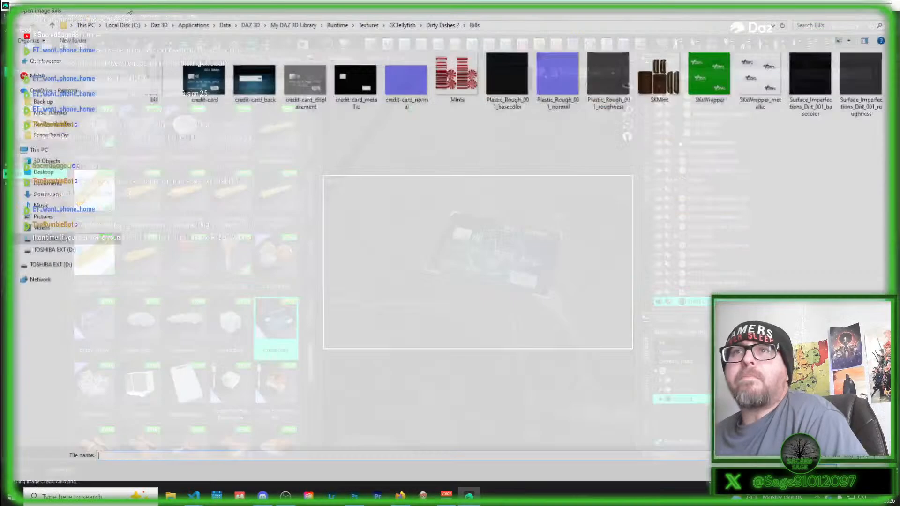
click(51, 173)
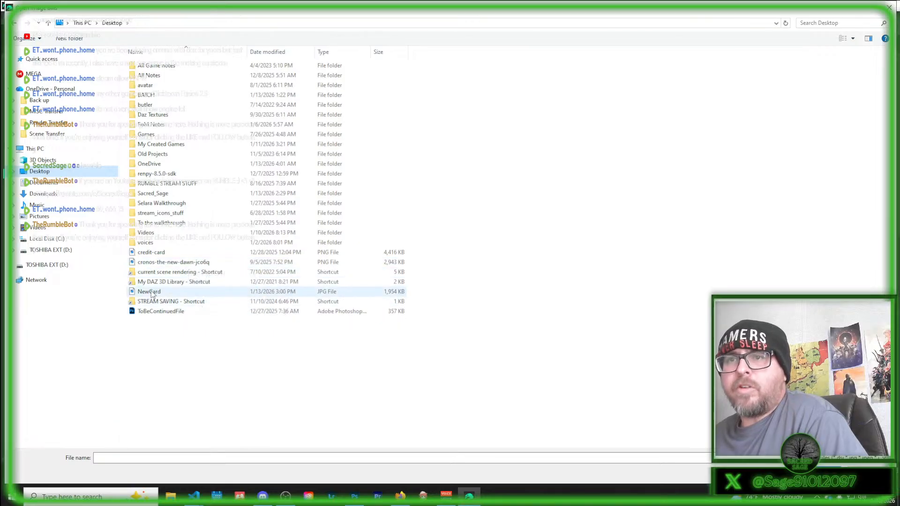
click(187, 292)
double_click(188, 292)
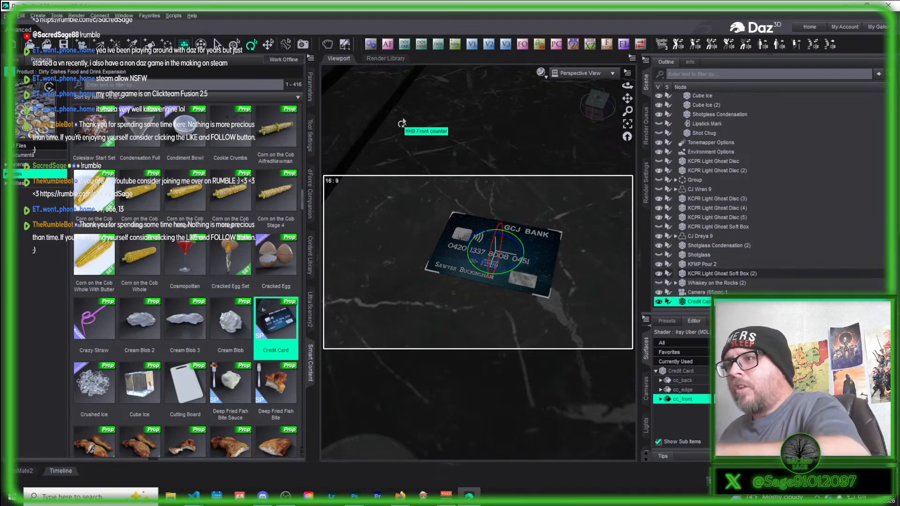
- Rotate the view toward the seated man and select his left upper arm
click(606, 108)
click(604, 105)
click(603, 106)
click(602, 106)
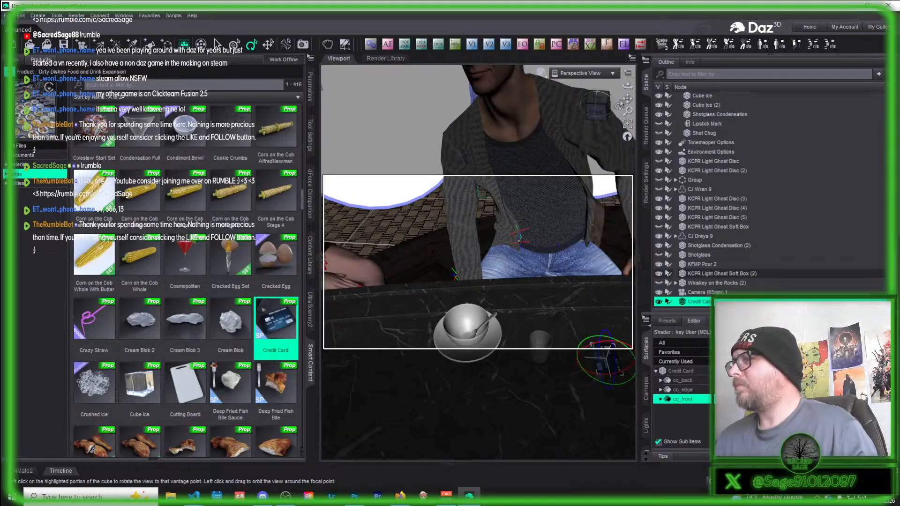
click(504, 150)
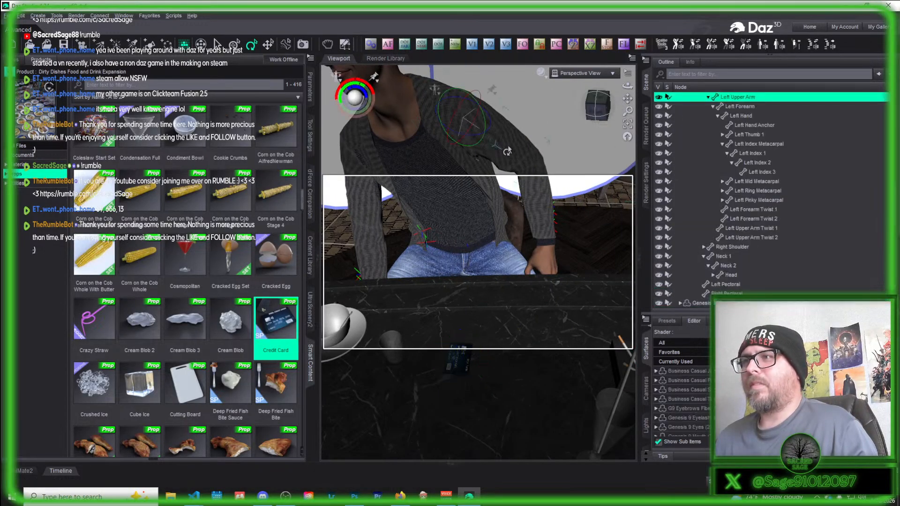
- Rotate the man's left upper arm forward and bend his left forearm to -60.05 over the bar
click(310, 87)
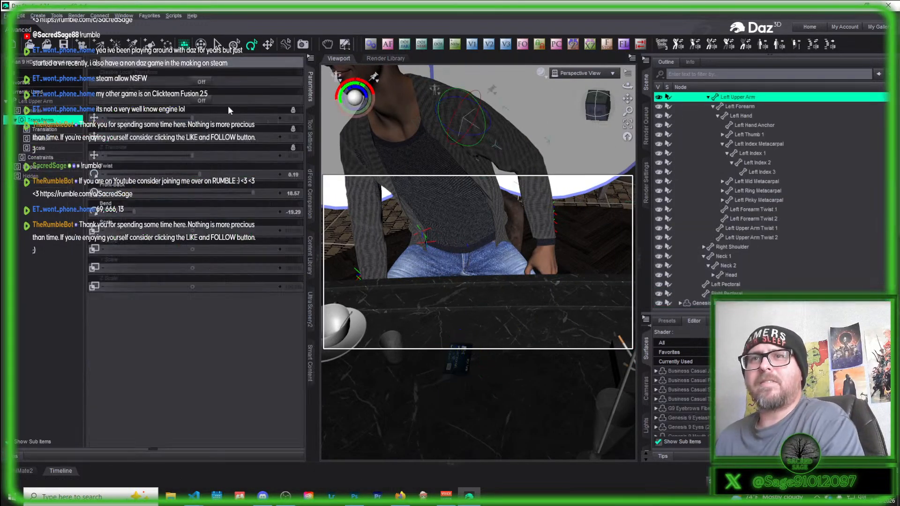
drag(253, 196, 237, 181)
click(498, 236)
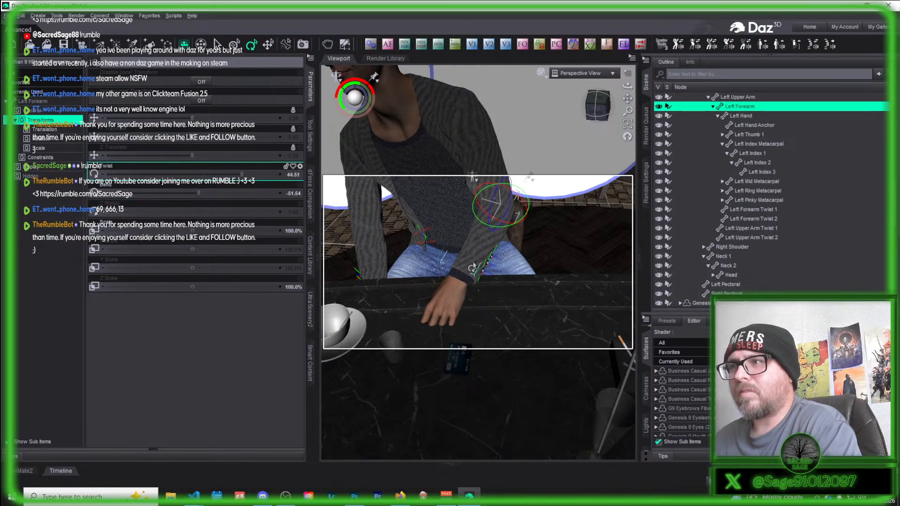
drag(200, 193, 181, 175)
key(Up)
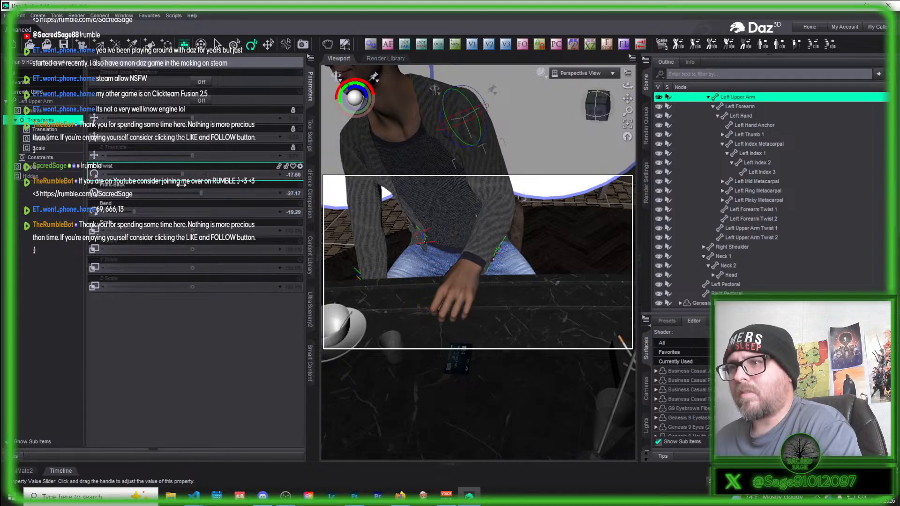
alt+drag(502, 90, 511, 148)
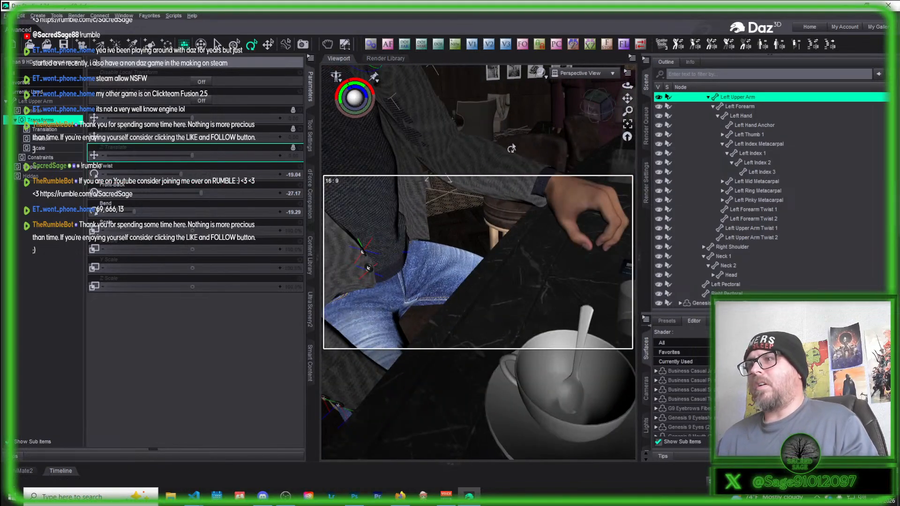
click(311, 360)
- Find the Hands for Genesis 3 & 8 Female product and open its Poses category
click(19, 72)
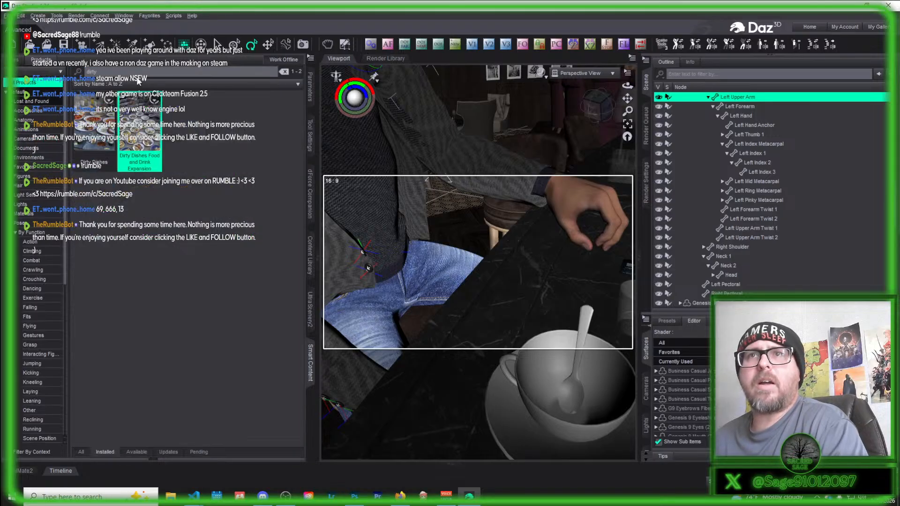
text(hand)
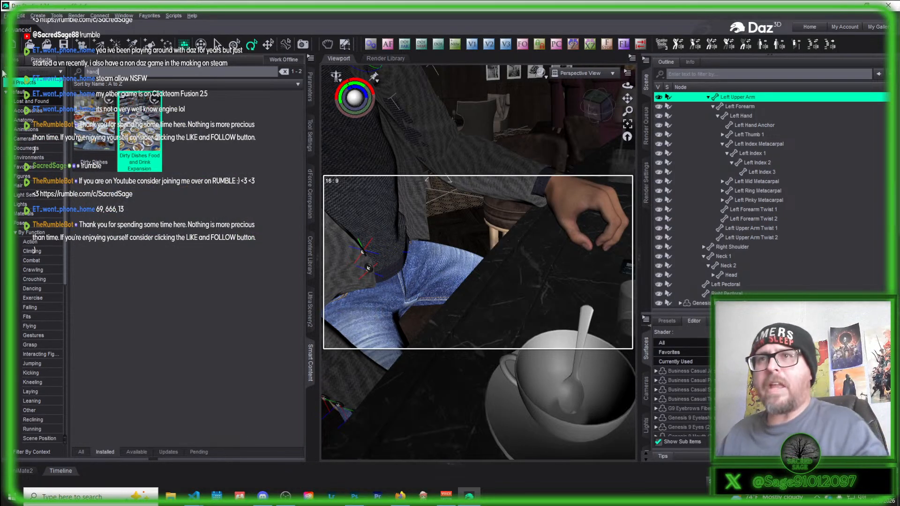
double_click(183, 126)
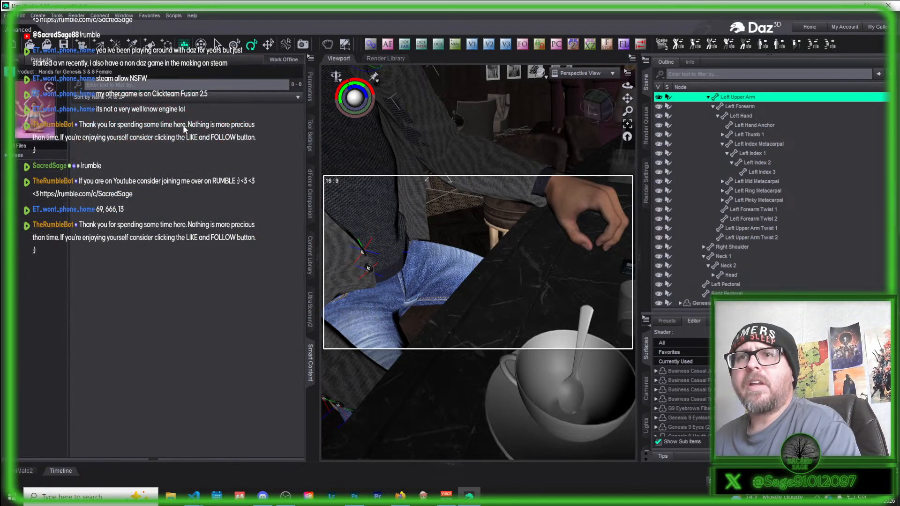
click(41, 155)
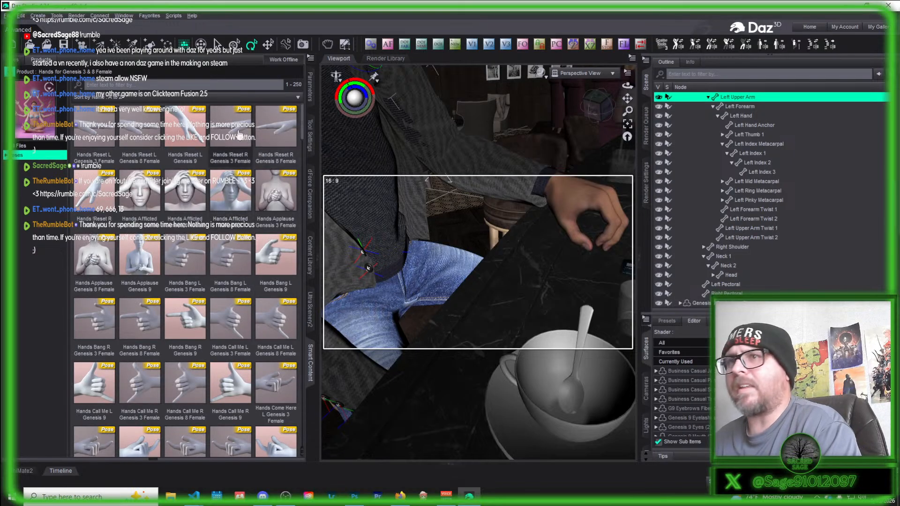
- Apply the Hands Come Here L Genesis 9 pose to the man's left hand and frame the card
mouse_move(103, 205)
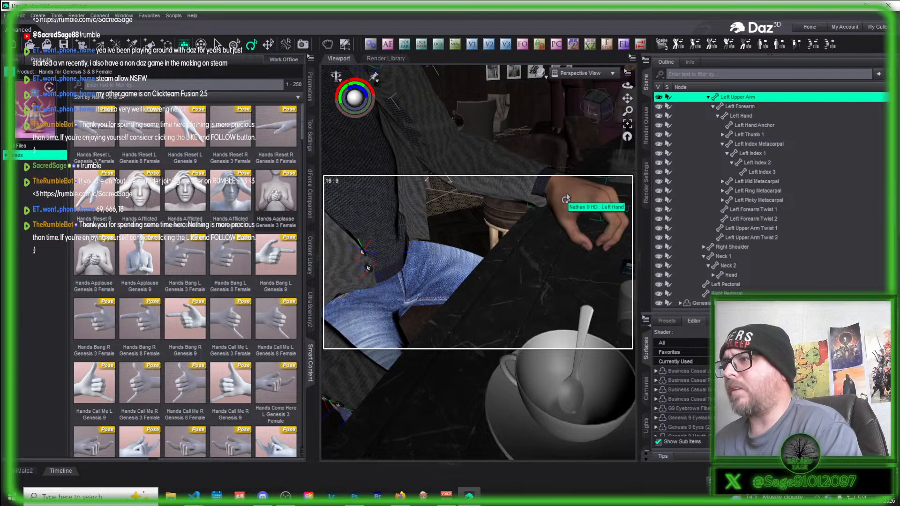
mouse_move(291, 203)
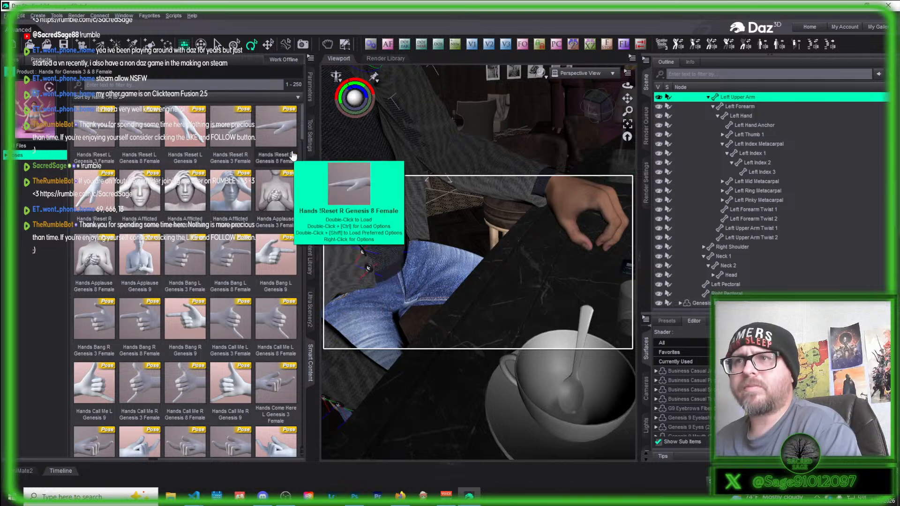
mouse_move(242, 265)
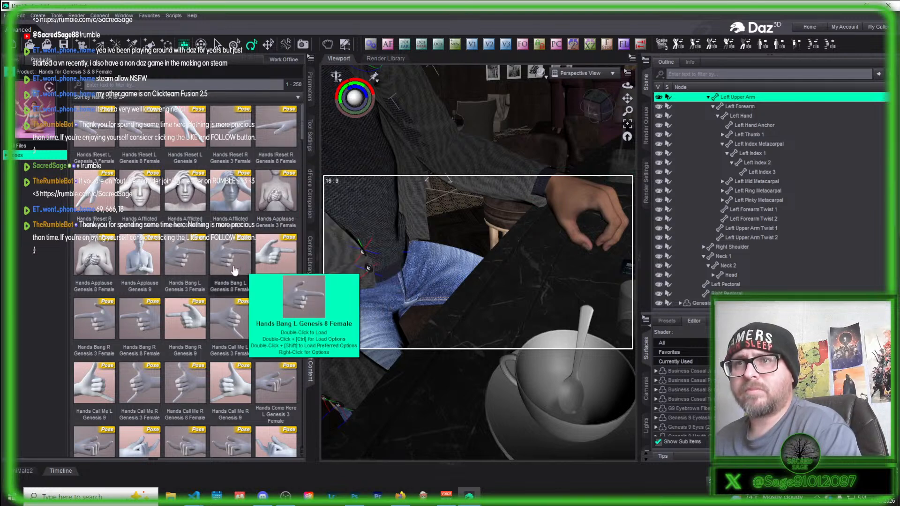
scroll(263, 300, down, 6)
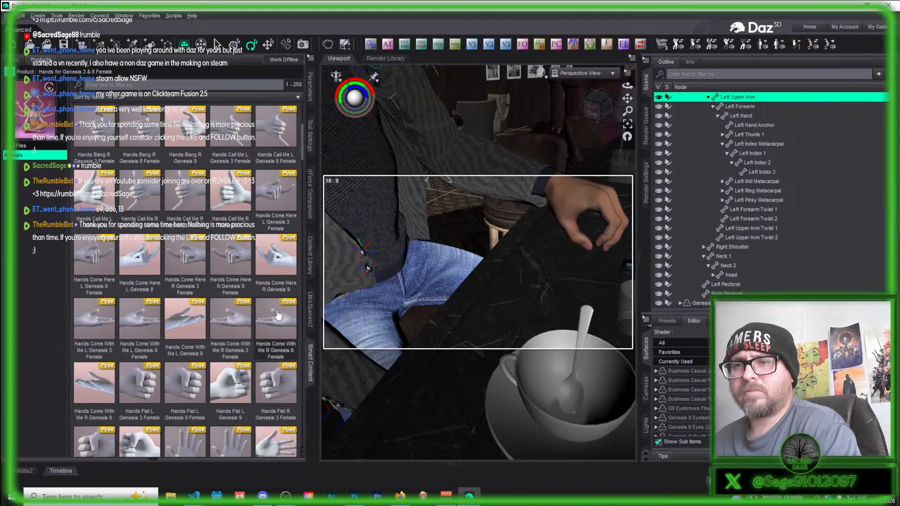
scroll(277, 315, down, 1)
scroll(277, 315, up, 3)
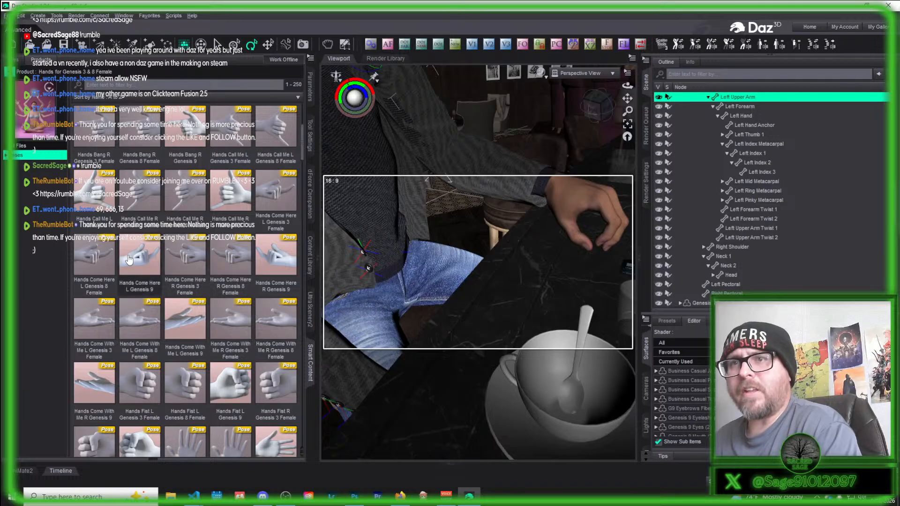
click(146, 257)
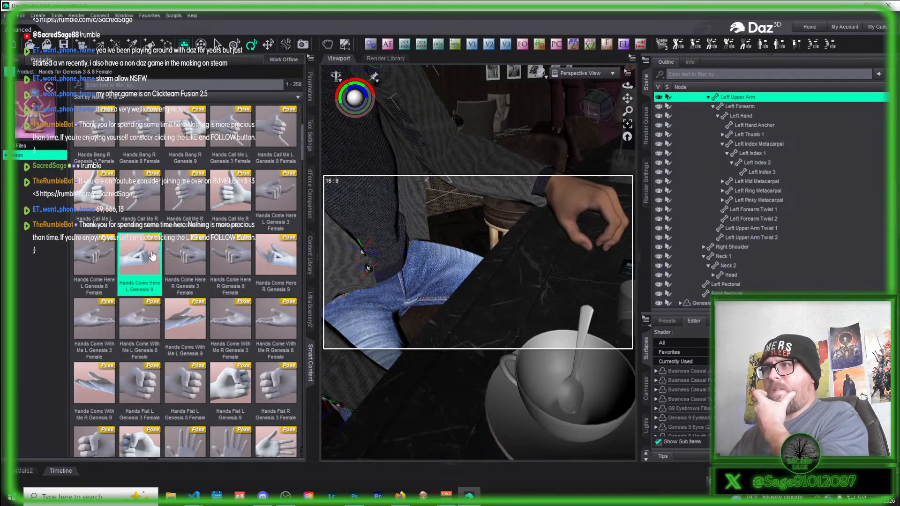
drag(627, 98, 537, 129)
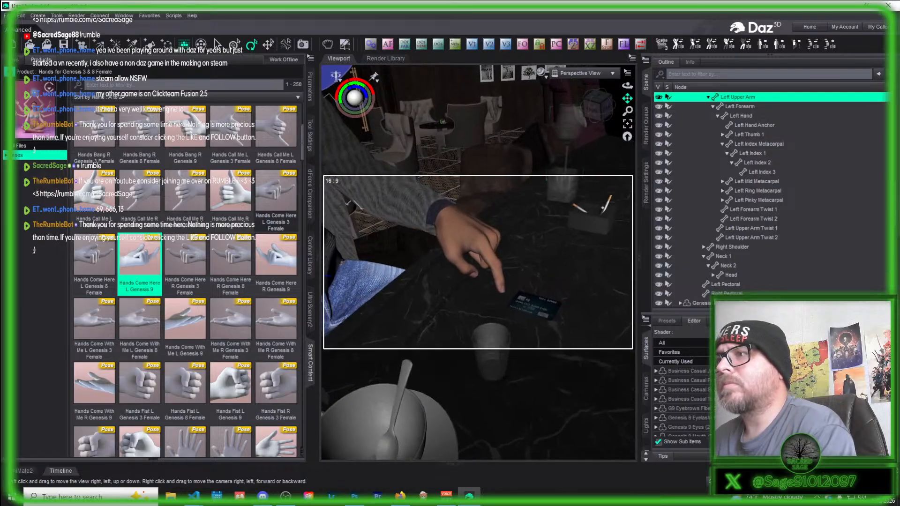
- Rotate the man's left wrist so the hand points toward the card
click(462, 230)
click(265, 45)
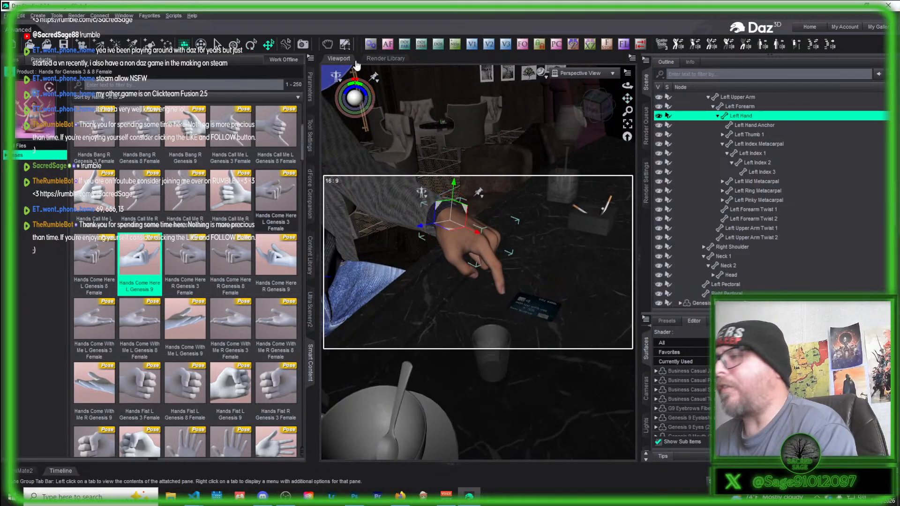
scroll(556, 227, down, 1)
scroll(558, 237, up, 2)
drag(607, 115, 650, 89)
scroll(440, 231, down, 3)
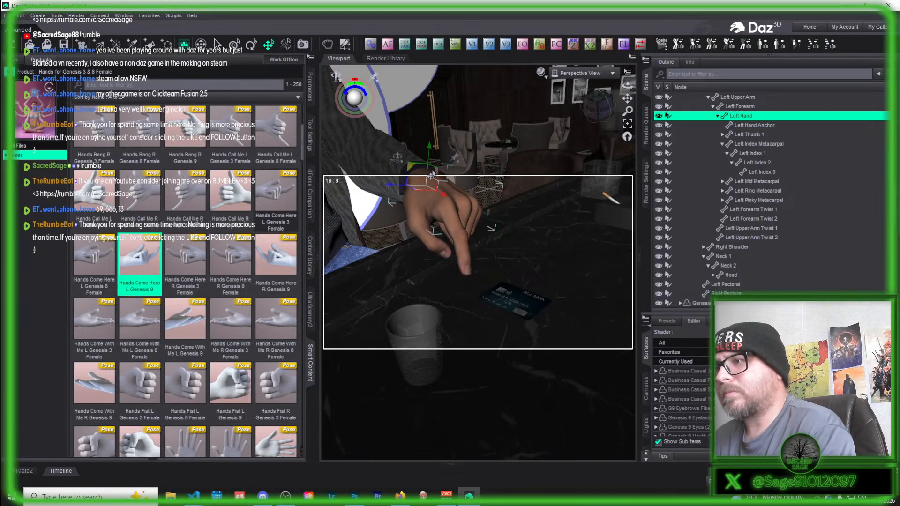
drag(434, 175, 438, 184)
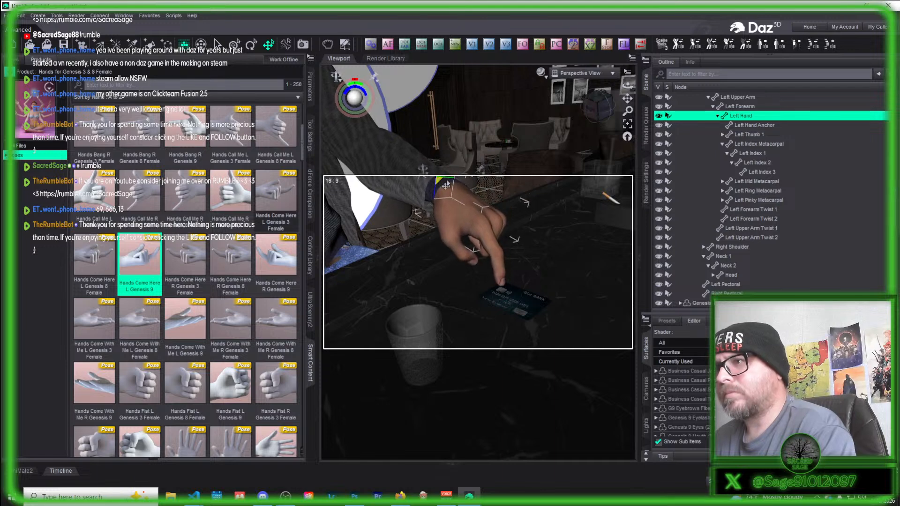
mouse_move(598, 109)
mouse_down()
mouse_move(621, 109)
mouse_move(601, 111)
mouse_up()
- Straighten Left Index 1, bend Left Thumb 1 to 19.15 and Left Hand to about -16.43
click(568, 259)
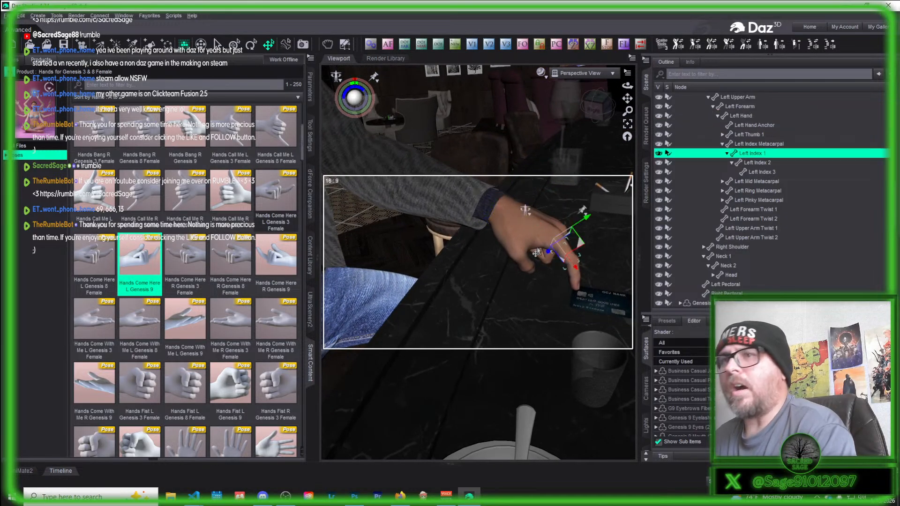
click(310, 89)
drag(172, 220, 232, 219)
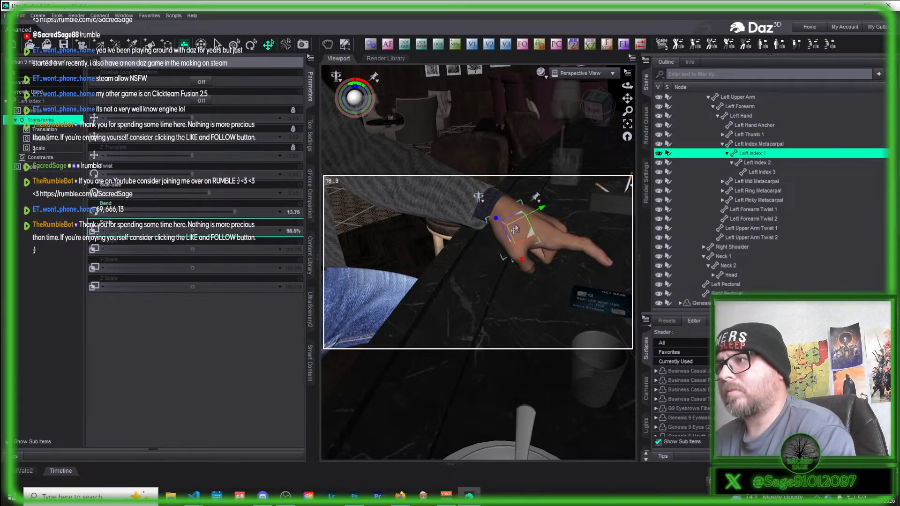
click(516, 229)
drag(239, 195, 223, 198)
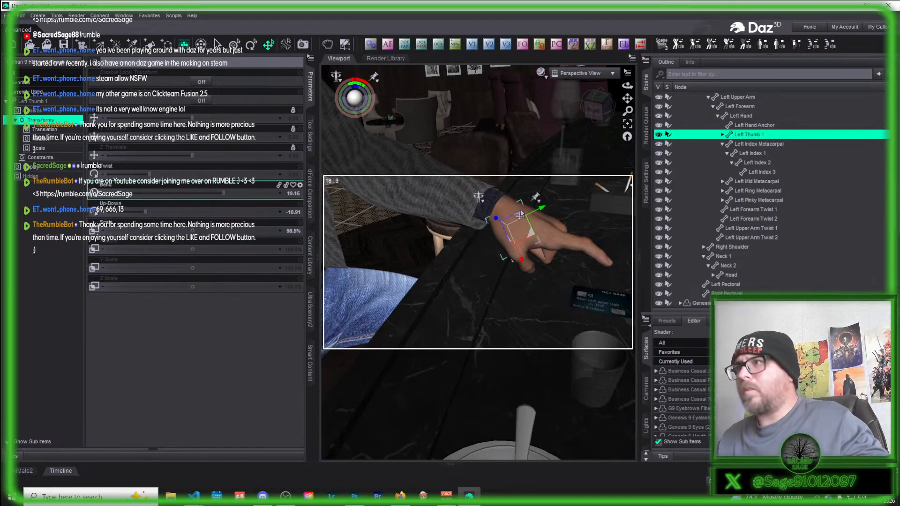
click(741, 116)
drag(177, 211, 167, 224)
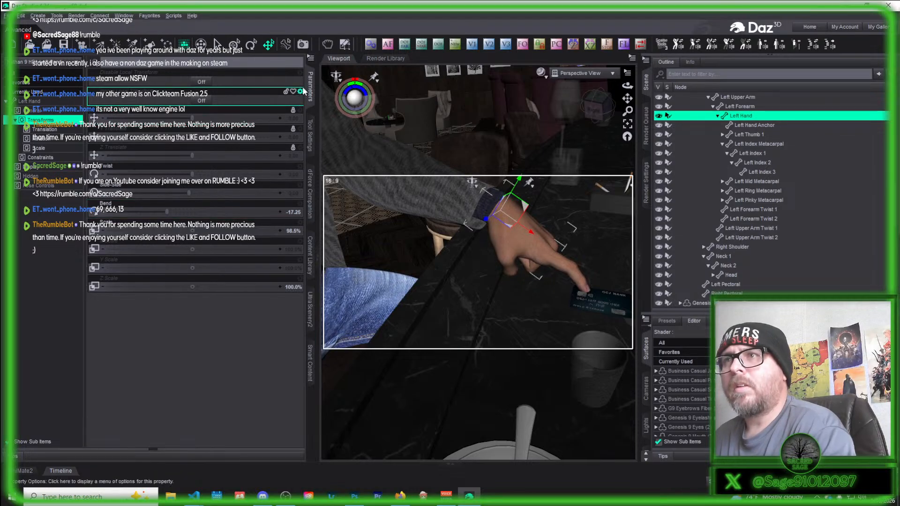
click(311, 87)
drag(601, 106, 555, 93)
scroll(446, 260, up, 5)
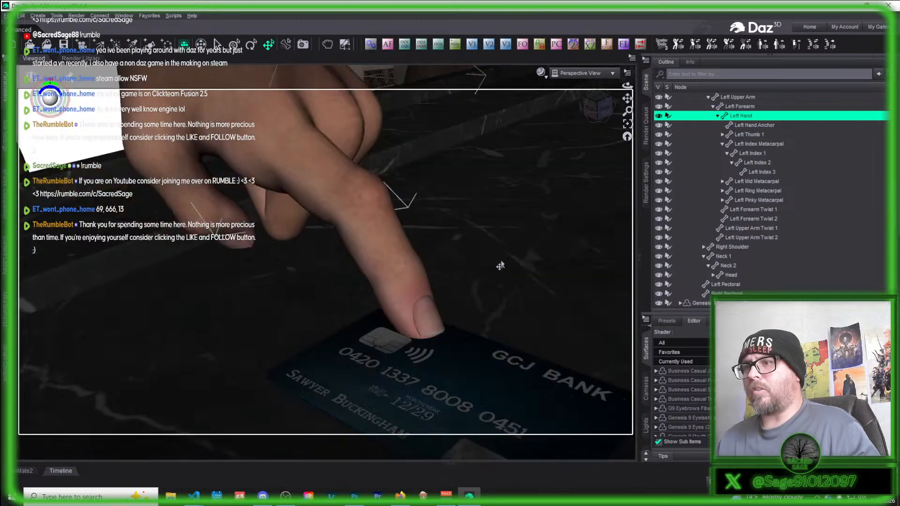
- Orbit and pan the view to centre the index finger and the card
scroll(501, 266, down, 3)
drag(602, 114, 579, 111)
click(404, 307)
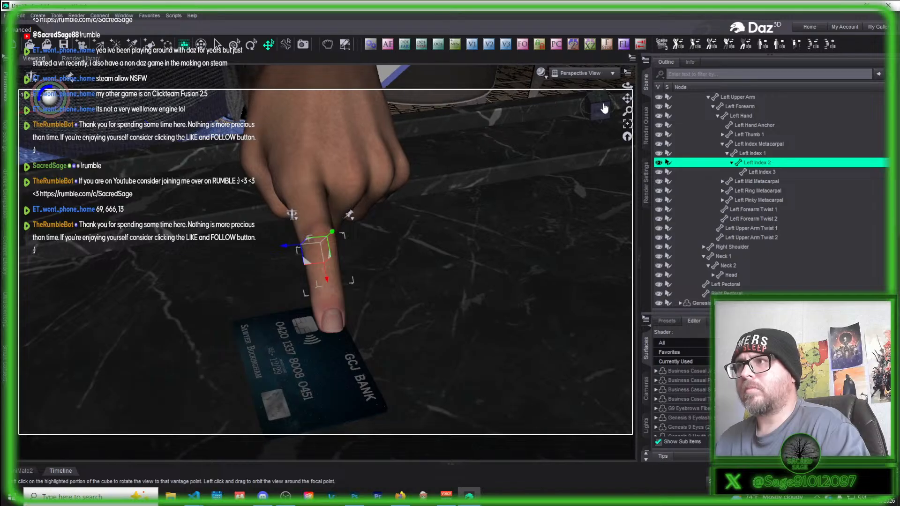
drag(627, 98, 683, 92)
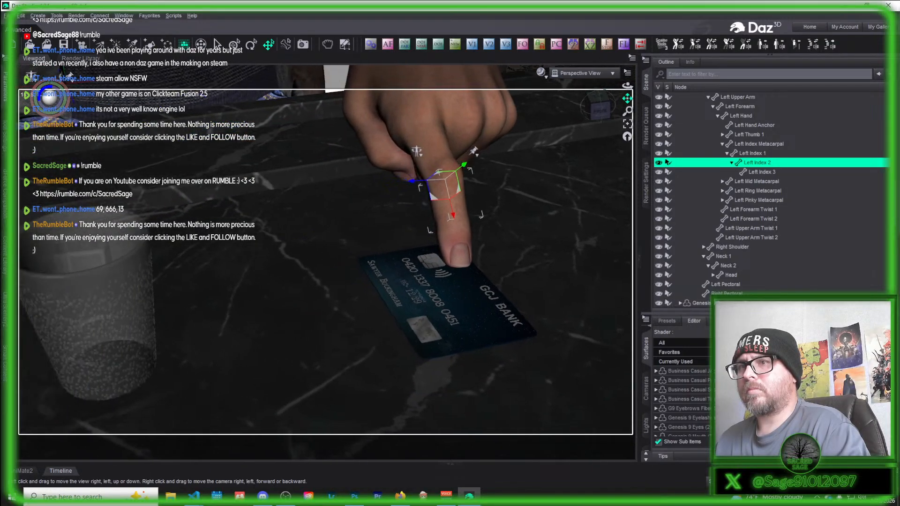
drag(628, 98, 639, 105)
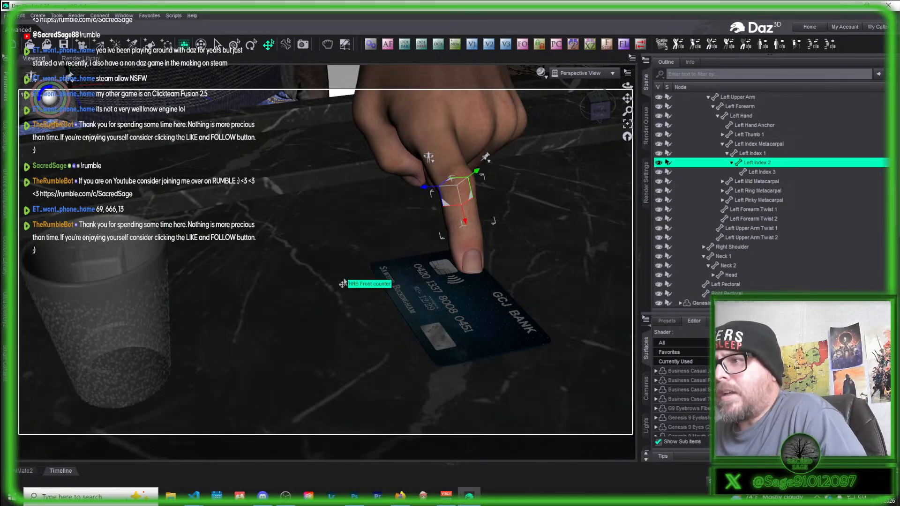
drag(627, 98, 627, 113)
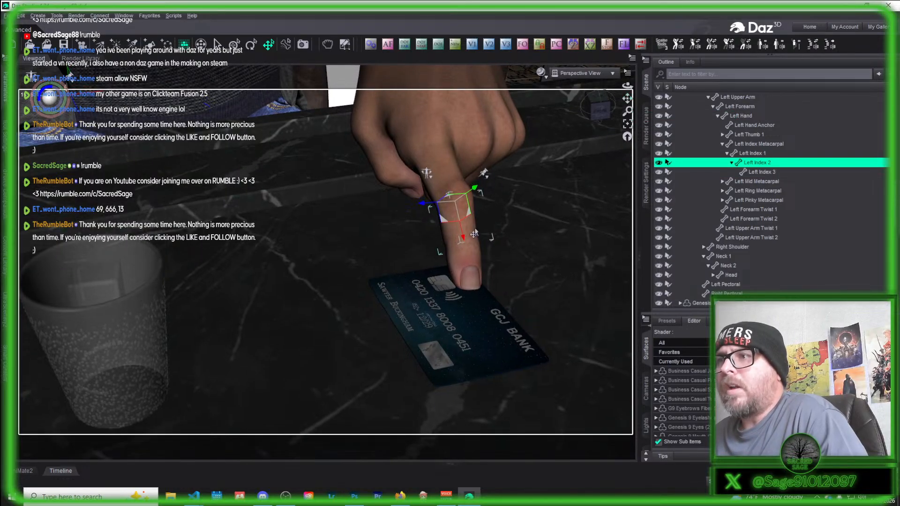
- Set index finger Bends: Left Index 2 to 3.32, Left Index 3 to 1.57, Left Index 1 to -4.57
click(443, 173)
click(4, 89)
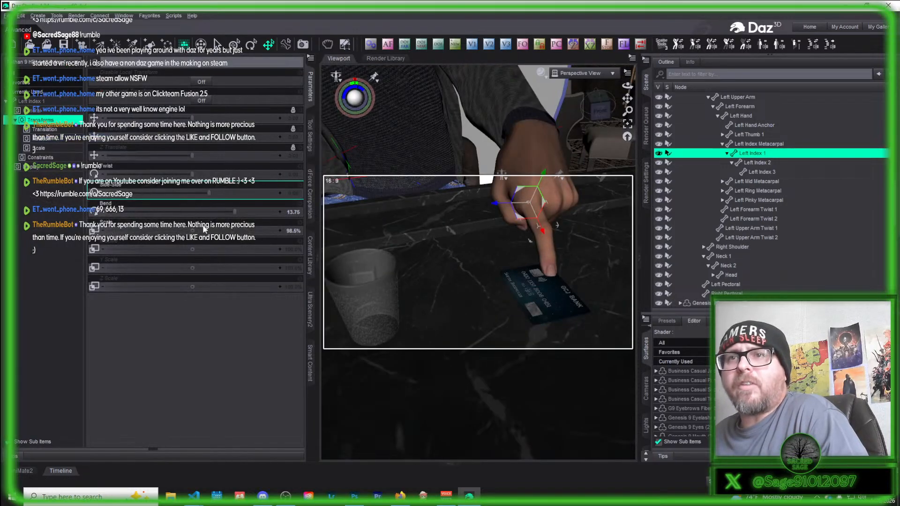
drag(234, 211, 212, 211)
click(523, 249)
drag(229, 211, 269, 208)
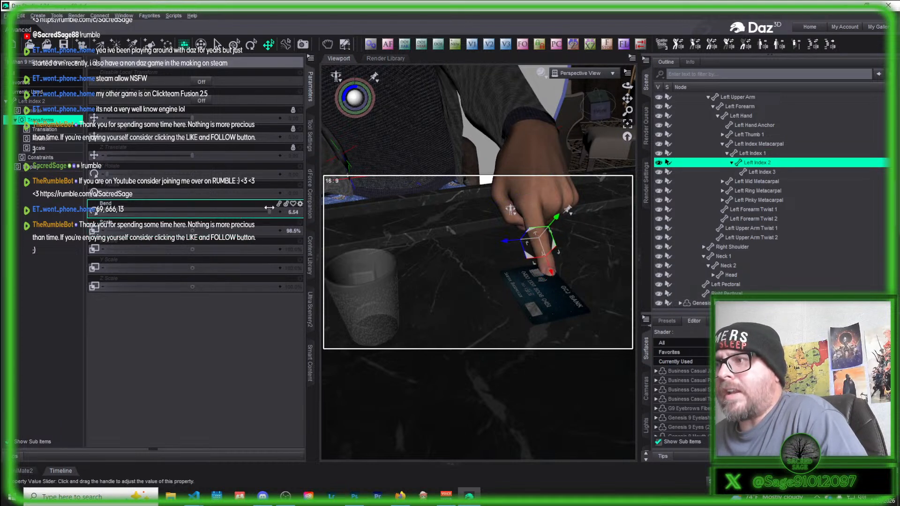
click(543, 271)
drag(231, 211, 275, 210)
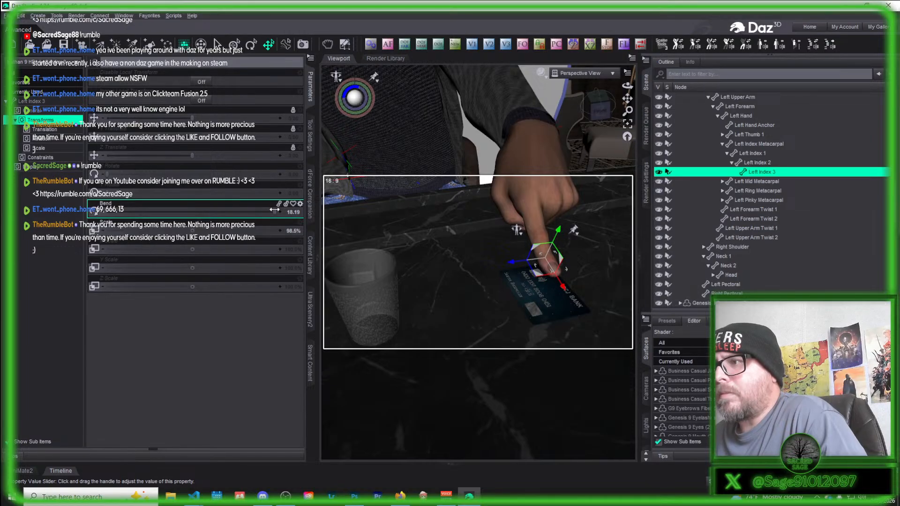
click(535, 224)
drag(215, 211, 214, 212)
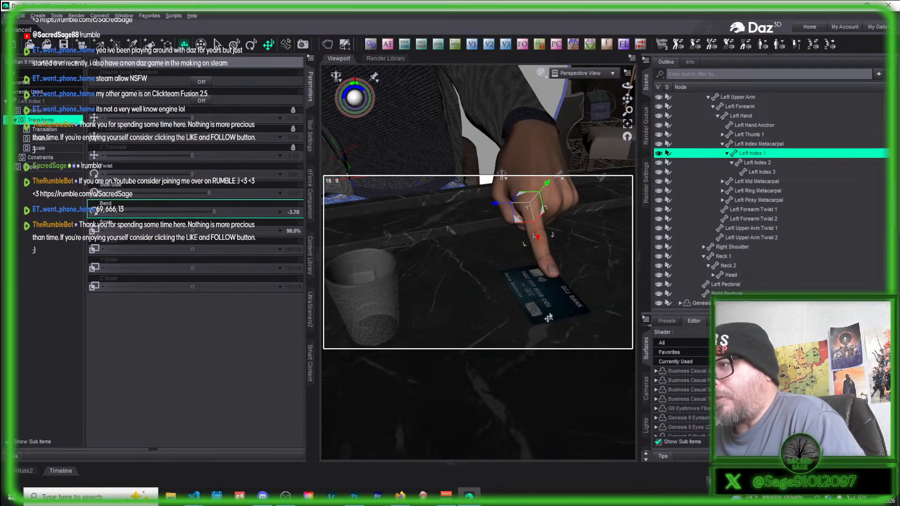
click(309, 86)
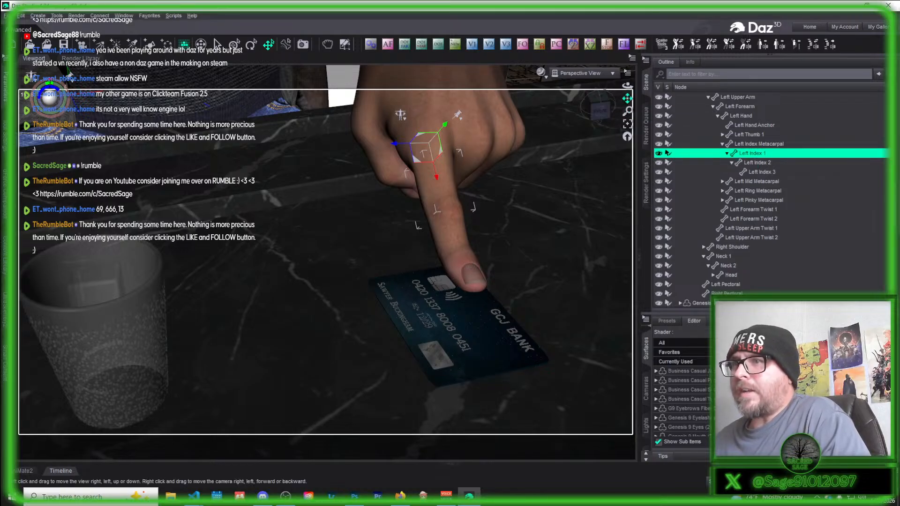
drag(627, 98, 619, 94)
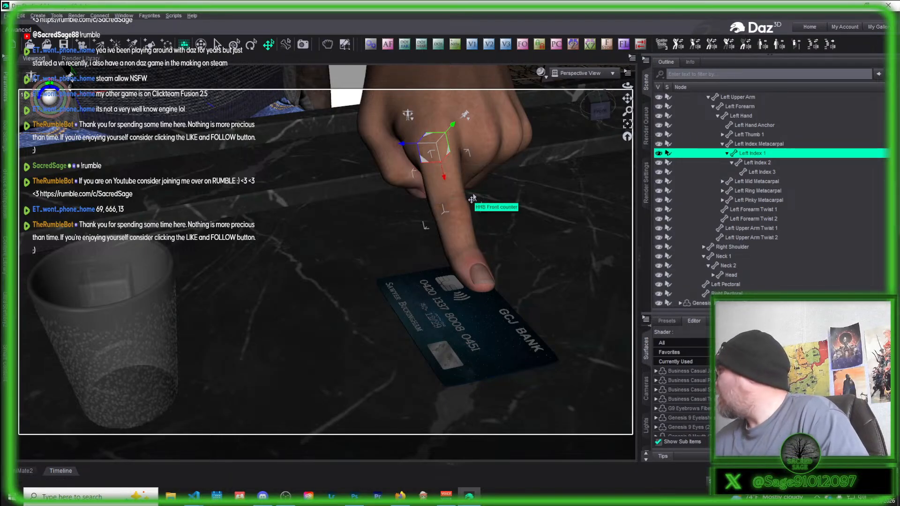
- View through Camera (65mm) 2 and delete the other Camera (65mm) from the scene
click(578, 74)
click(575, 162)
scroll(783, 225, down, 10)
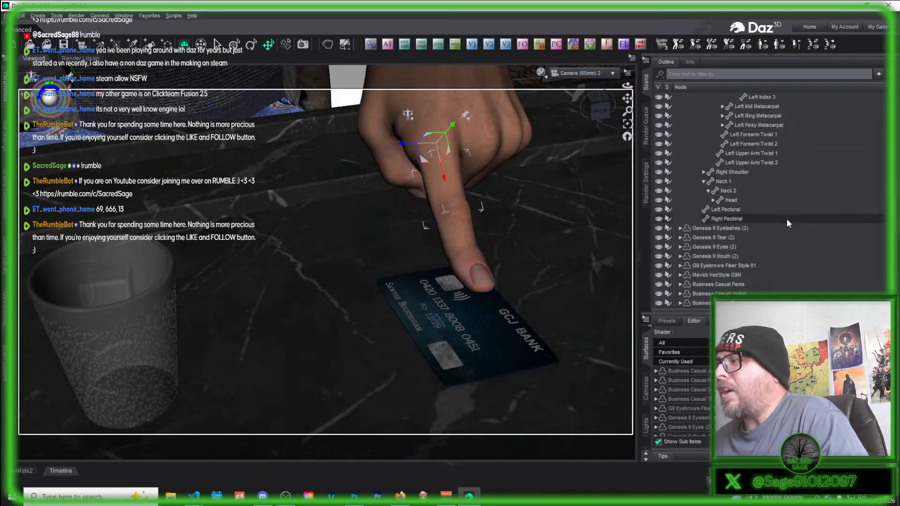
scroll(779, 242, down, 3)
click(721, 283)
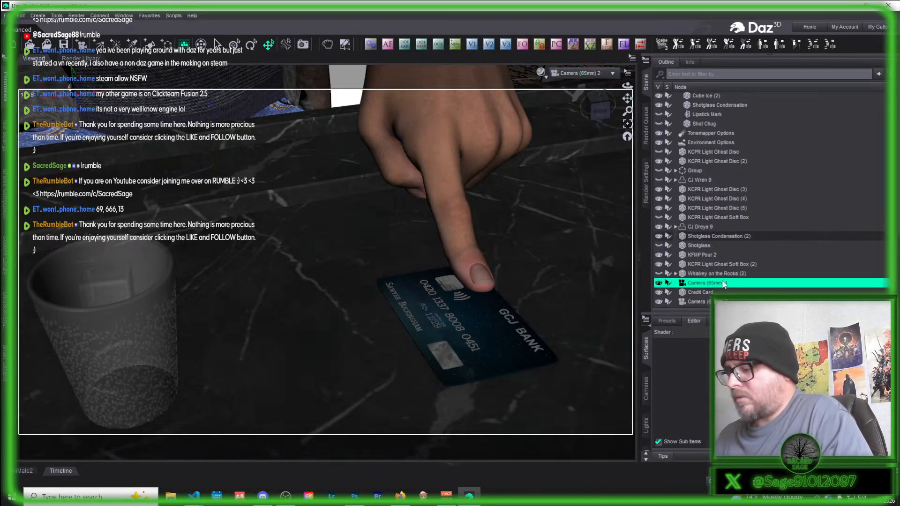
key(Delete)
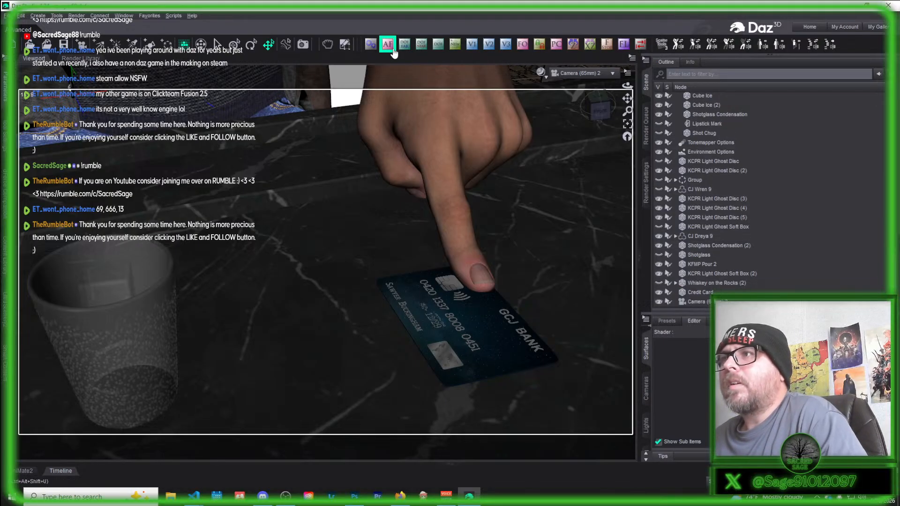
- Select the man's index fingertip and switch auto focus on for it
click(481, 273)
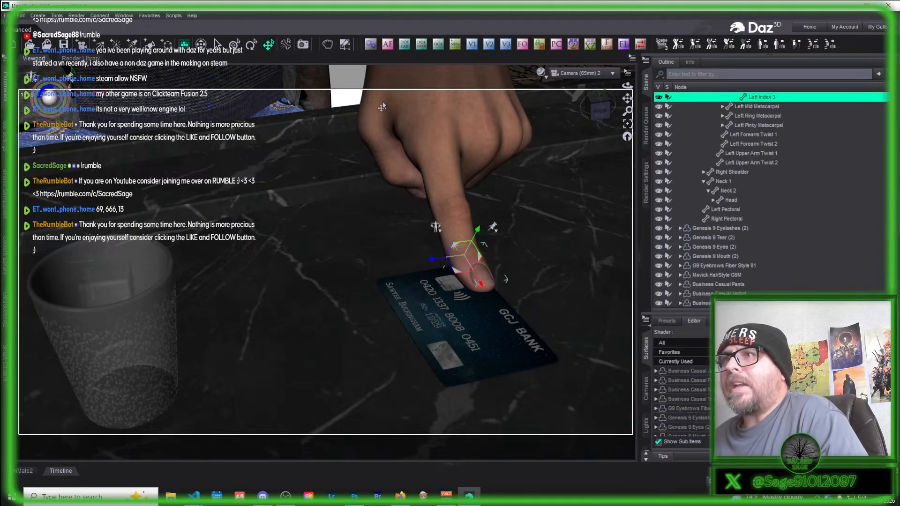
click(388, 45)
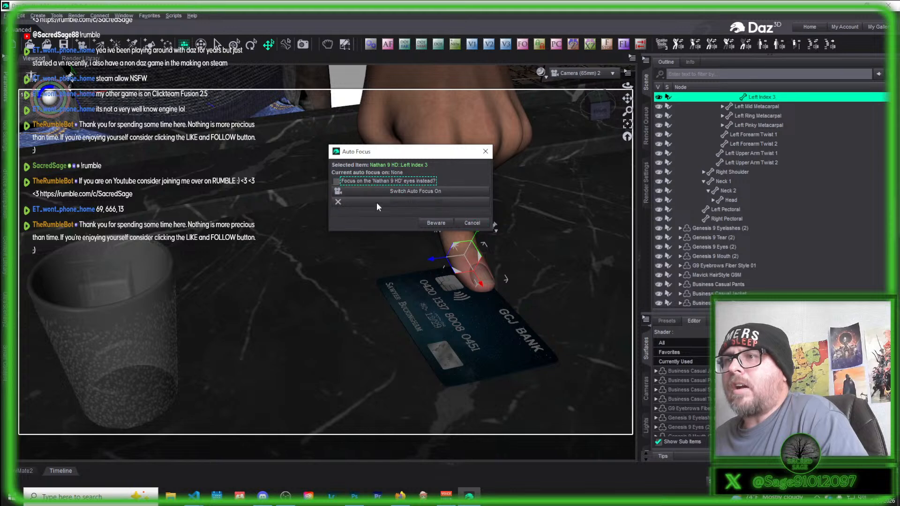
click(435, 195)
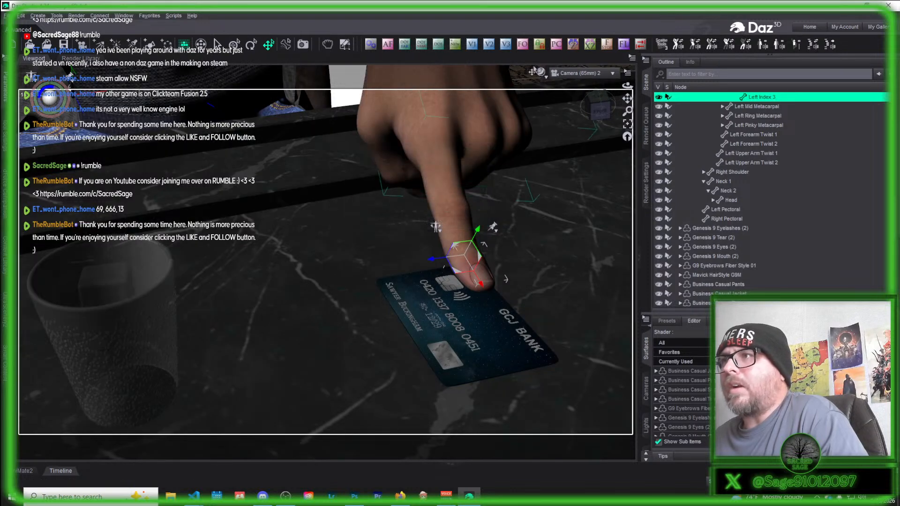
click(607, 45)
- Pick a new camera f-stop value and preview the scene in NVIDIA Iray
click(476, 196)
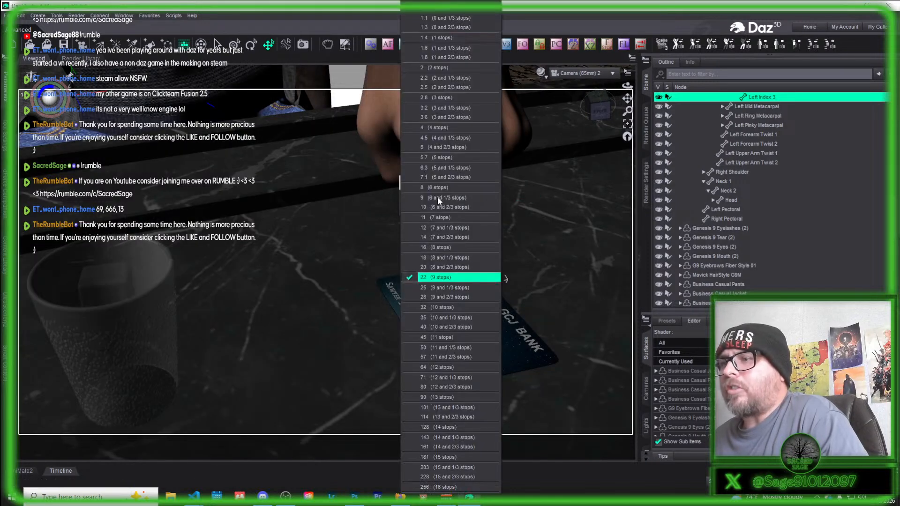
click(458, 351)
click(416, 203)
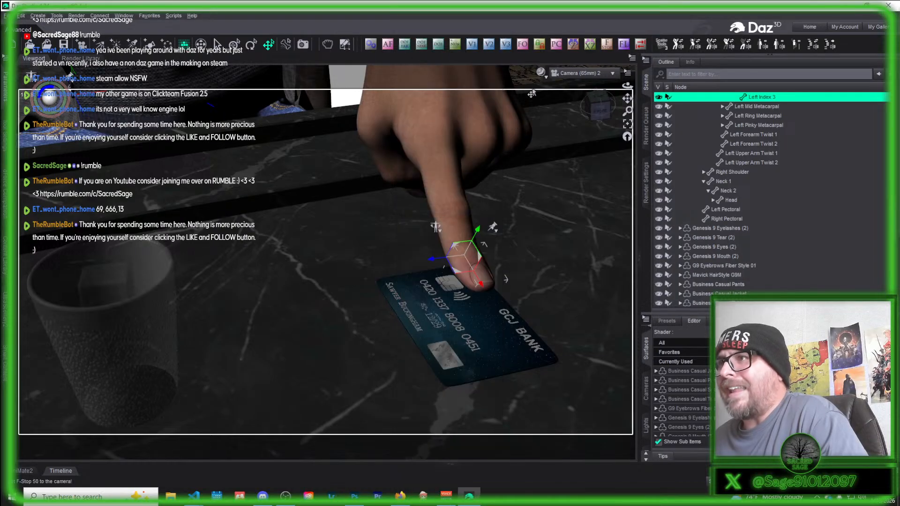
click(541, 74)
click(543, 193)
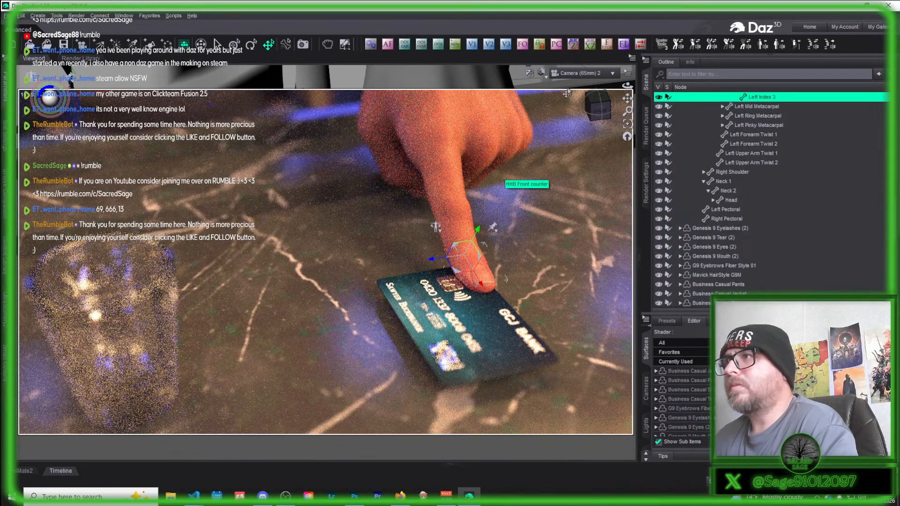
- Set the camera f-stop to 90 and switch the viewport to Wire Bounding Box
click(606, 44)
click(442, 201)
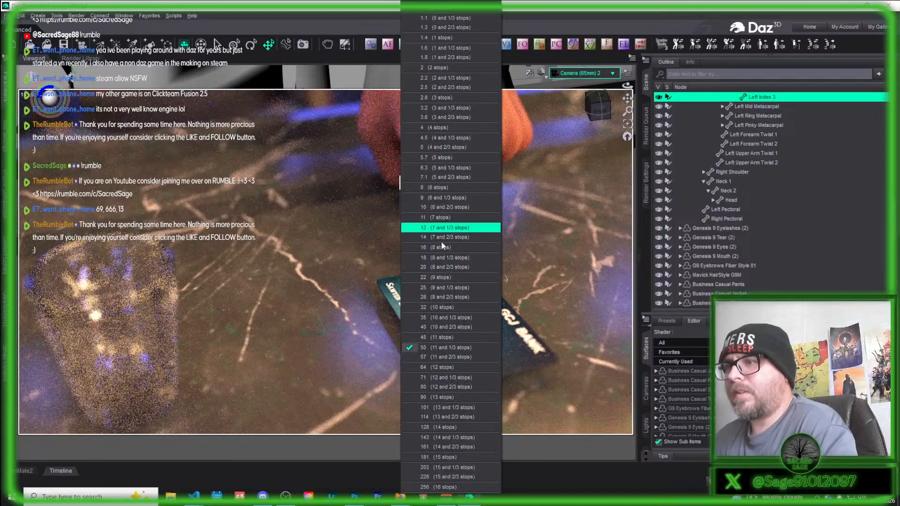
click(468, 396)
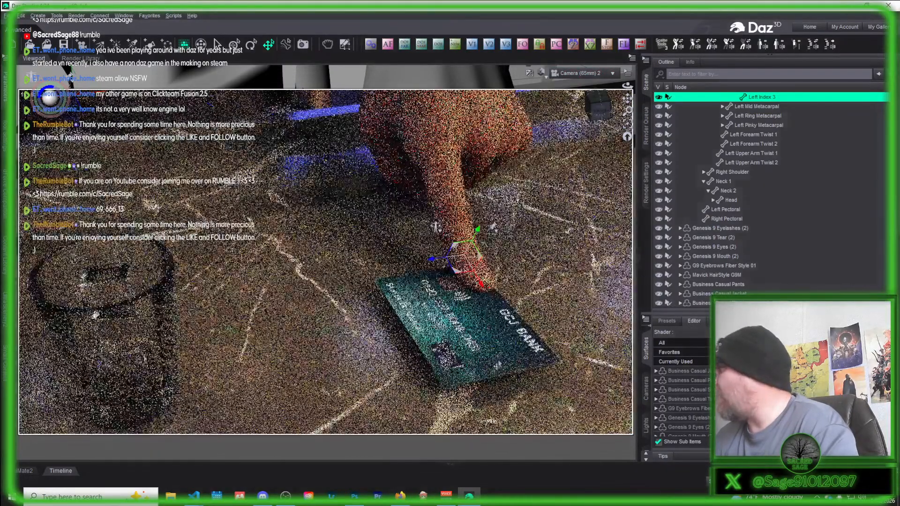
click(543, 74)
click(543, 79)
- Switch to Texture Shaded and try moving the credit card down, then undo the move
click(541, 73)
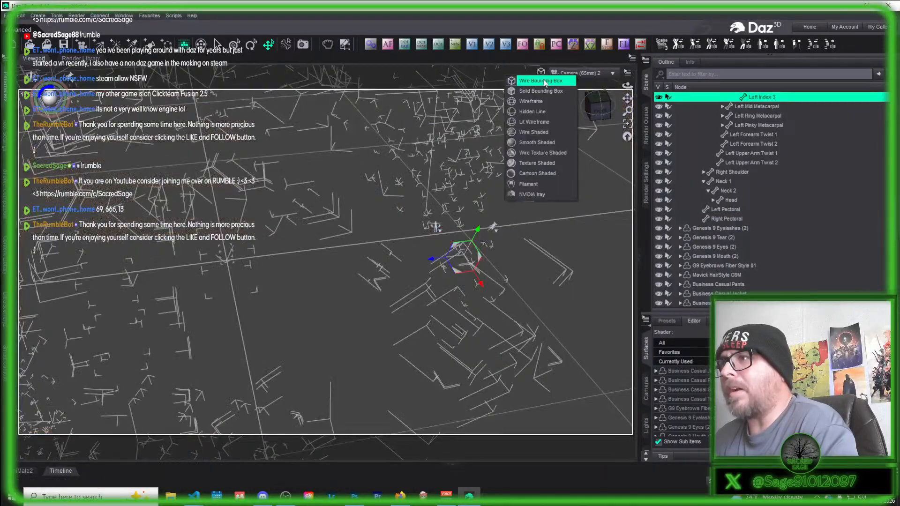
click(541, 163)
click(470, 368)
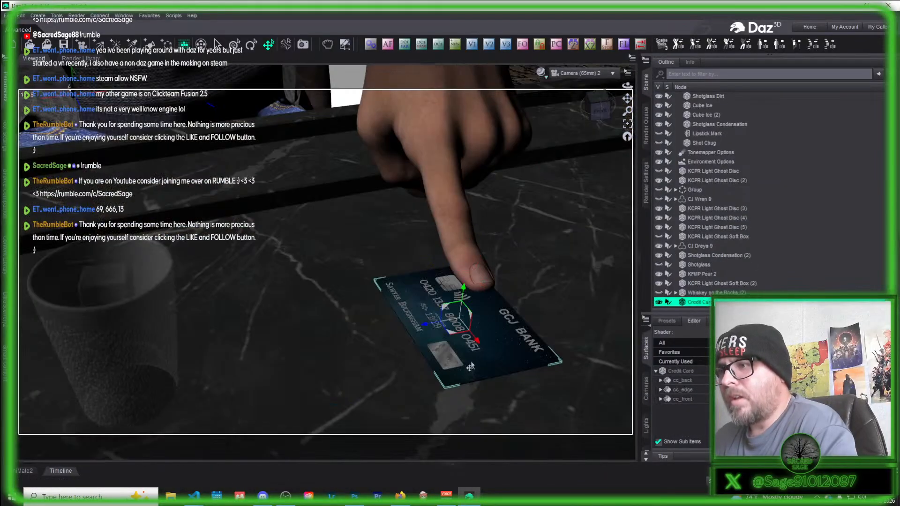
drag(463, 292, 462, 310)
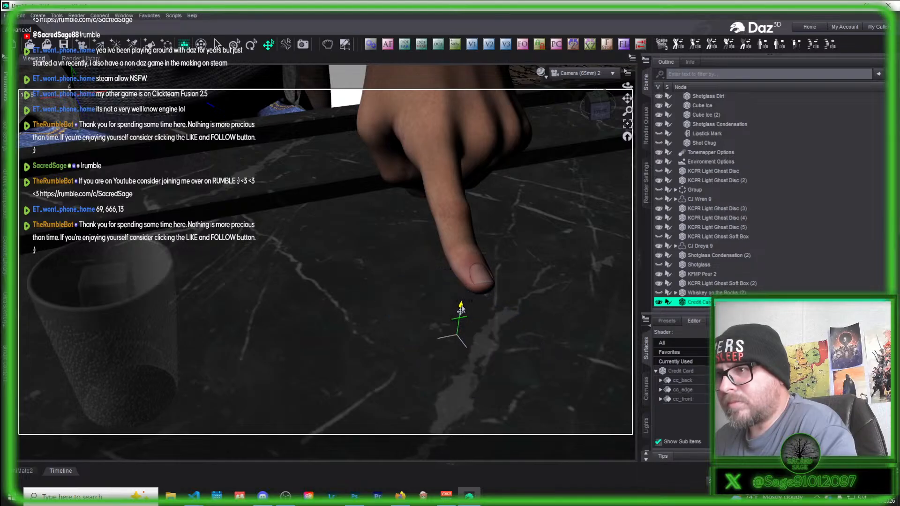
key(ctrl+z)
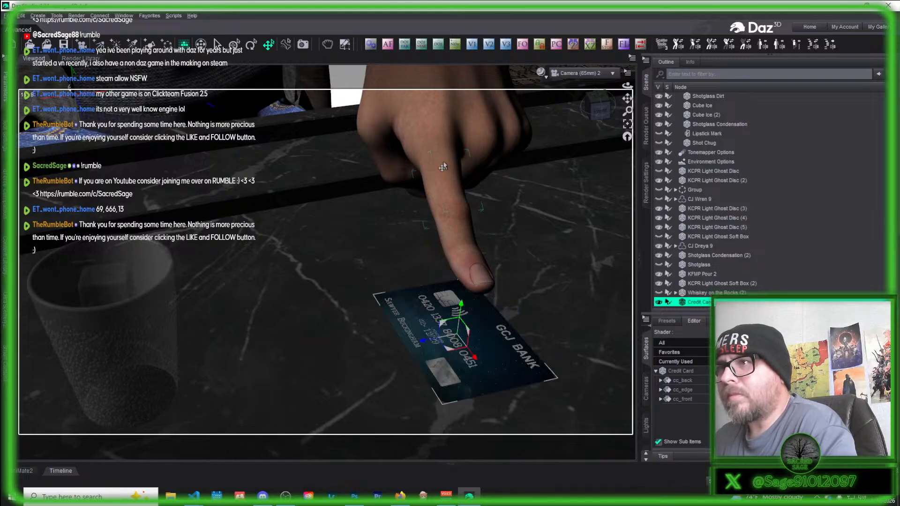
- Bend Left Index 1 from -3.78 to -12.14 so the fingertip presses the card
click(442, 168)
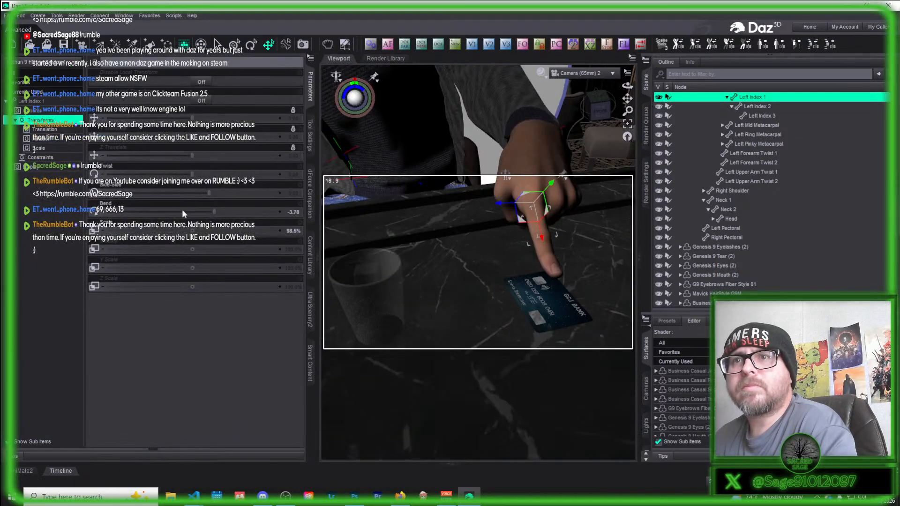
click(6, 90)
drag(219, 217, 204, 222)
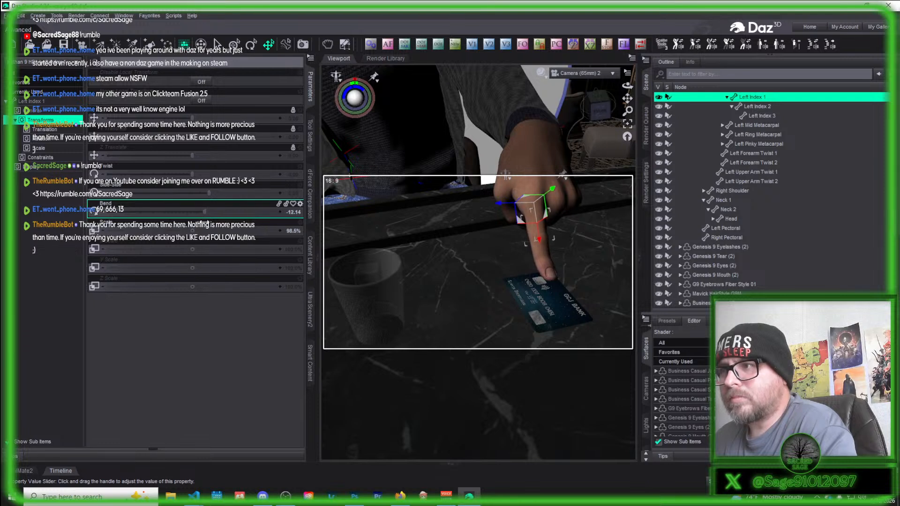
click(309, 95)
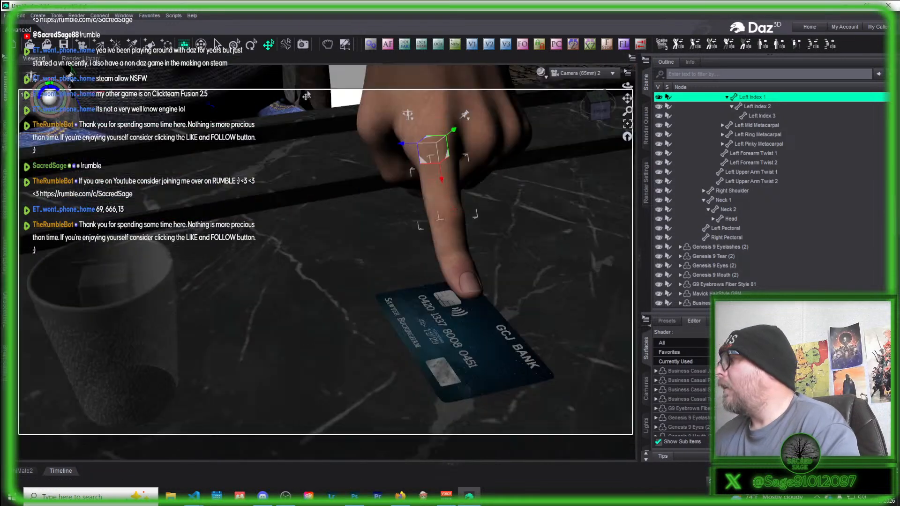
click(542, 73)
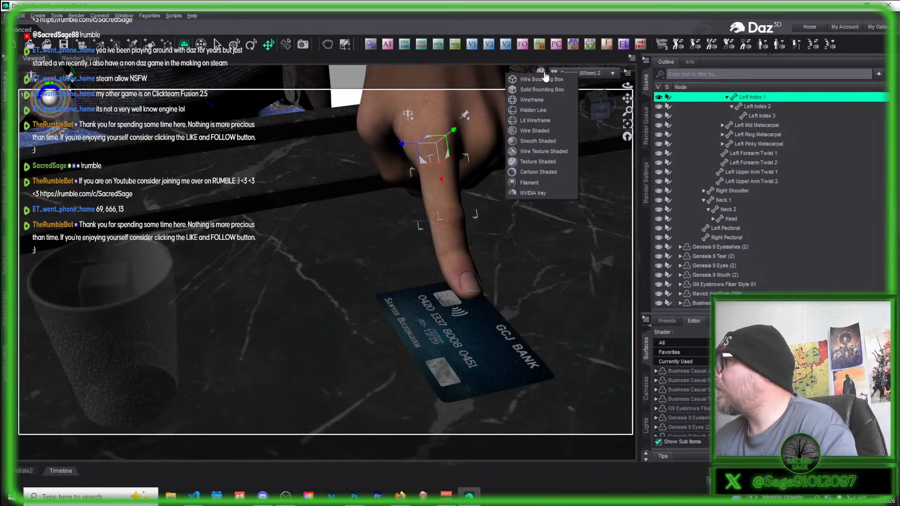
- Preview the fingertip in Iray, choose an f-stop below 90, and return to Texture Shaded
click(554, 193)
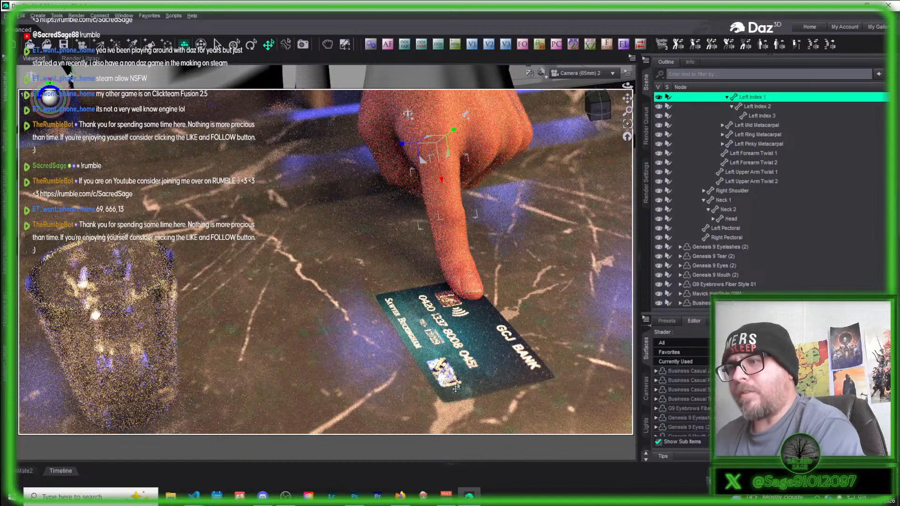
click(607, 44)
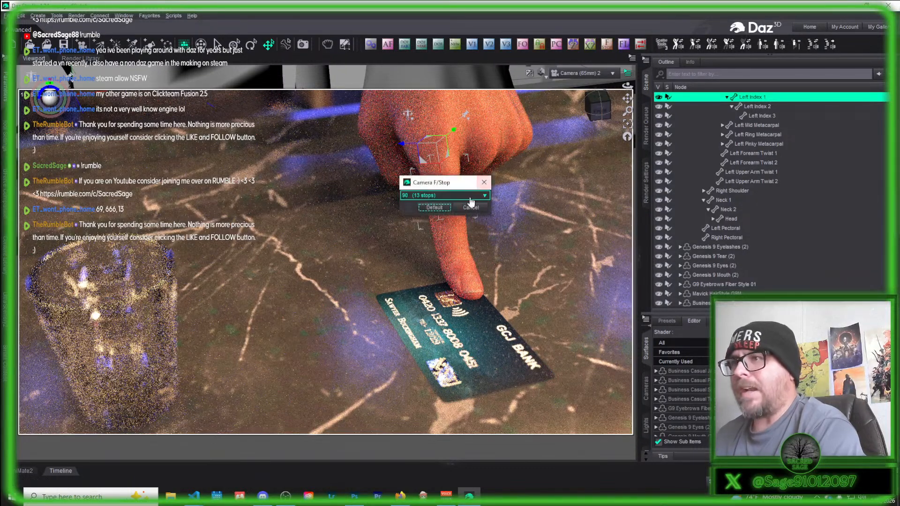
click(444, 197)
click(451, 427)
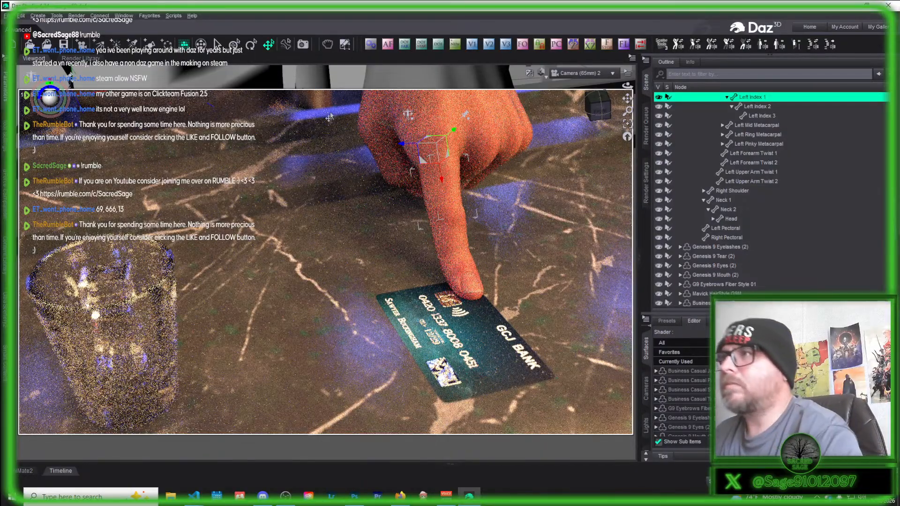
click(541, 73)
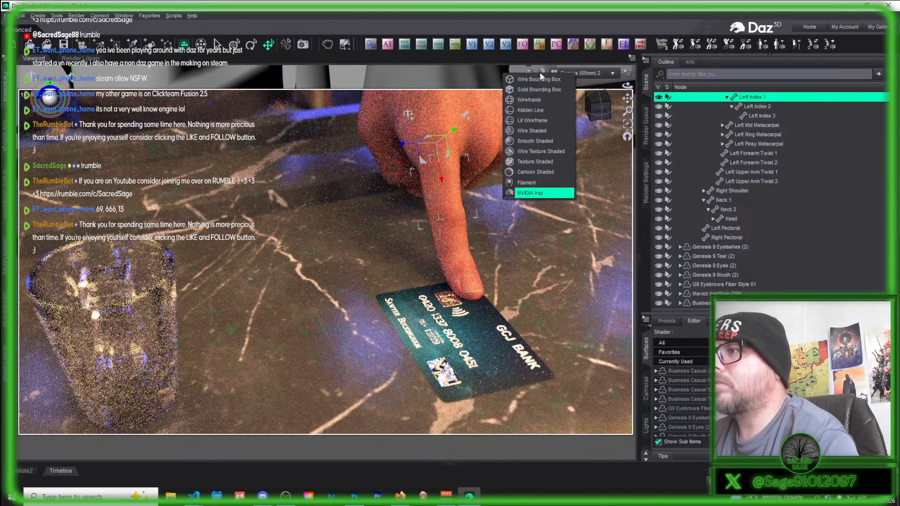
click(550, 162)
- Save the scene as sawyer70, renamed from sawyer69, and accept the Scene Save Options
click(6, 16)
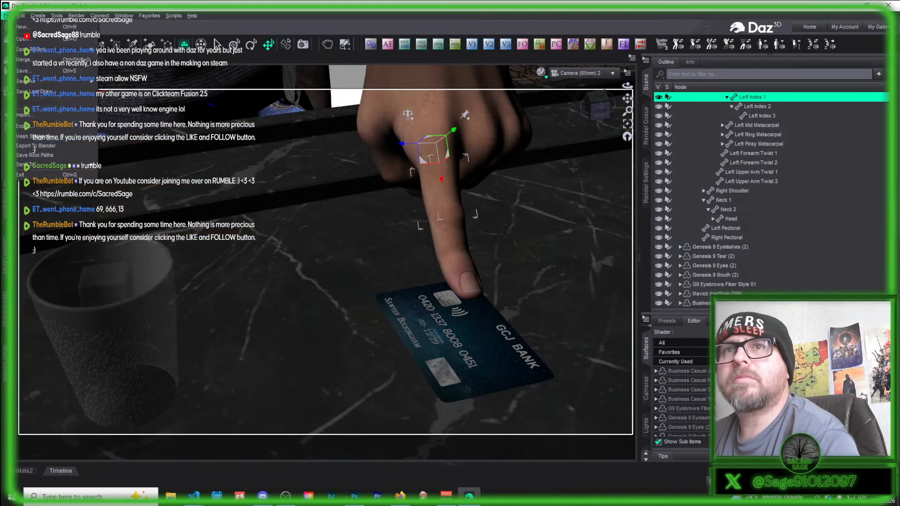
mouse_move(45, 81)
click(126, 88)
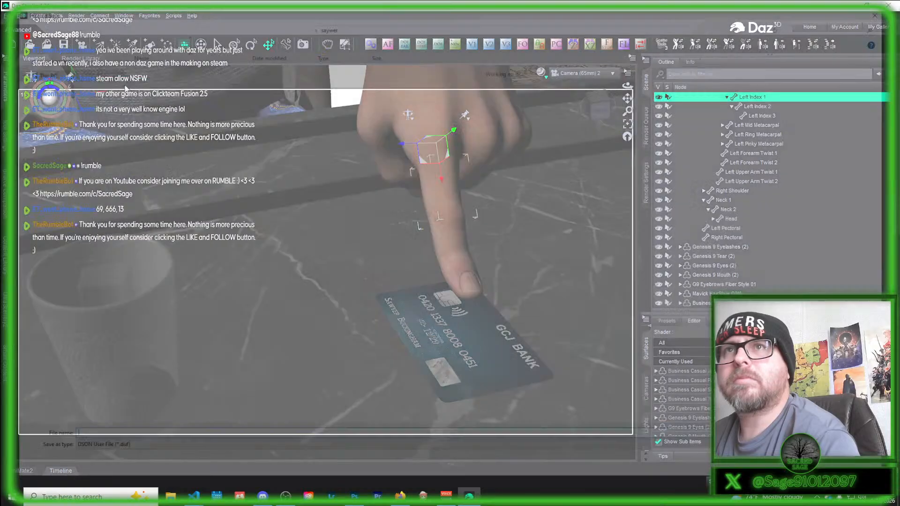
scroll(186, 304, down, 11)
click(171, 424)
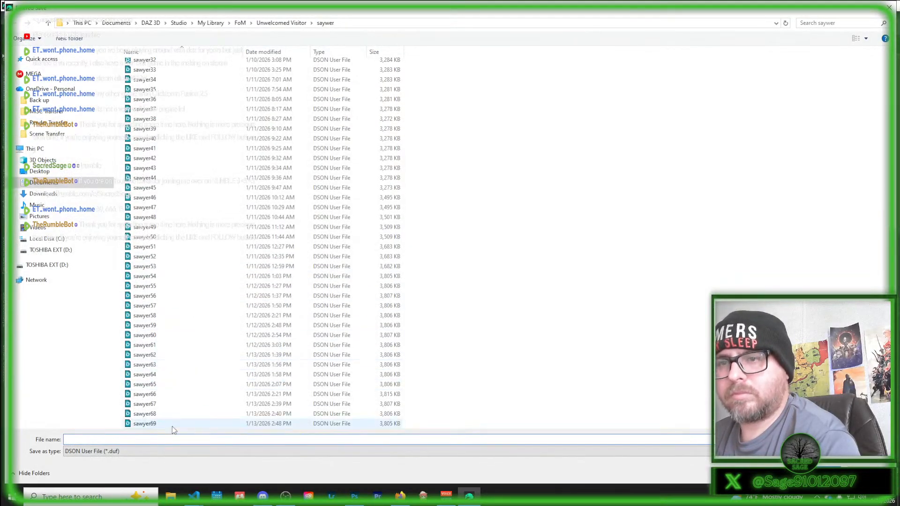
click(107, 439)
key(BackSpace)
key(BackSpace)
text(70)
key(Return)
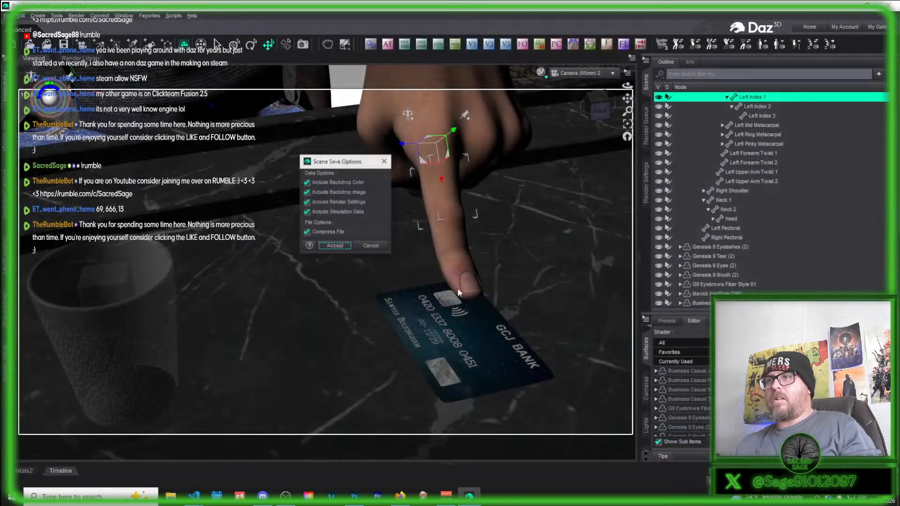
click(334, 246)
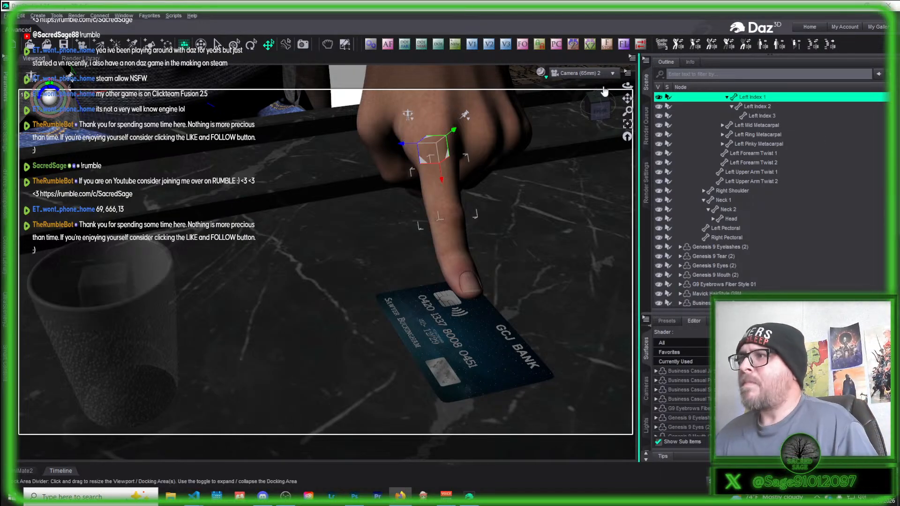
- Switch to Perspective View and orbit behind the man's head to face the woman in red
click(581, 73)
click(581, 89)
scroll(761, 221, down, 15)
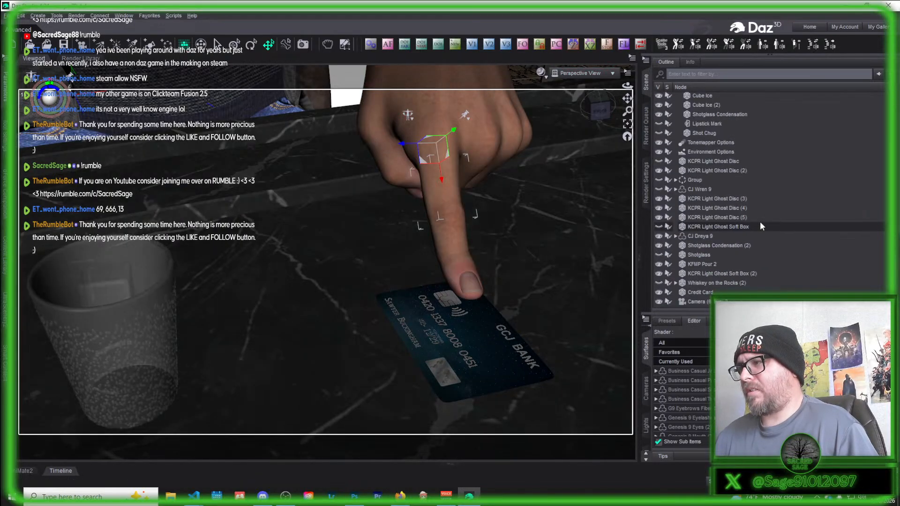
click(703, 302)
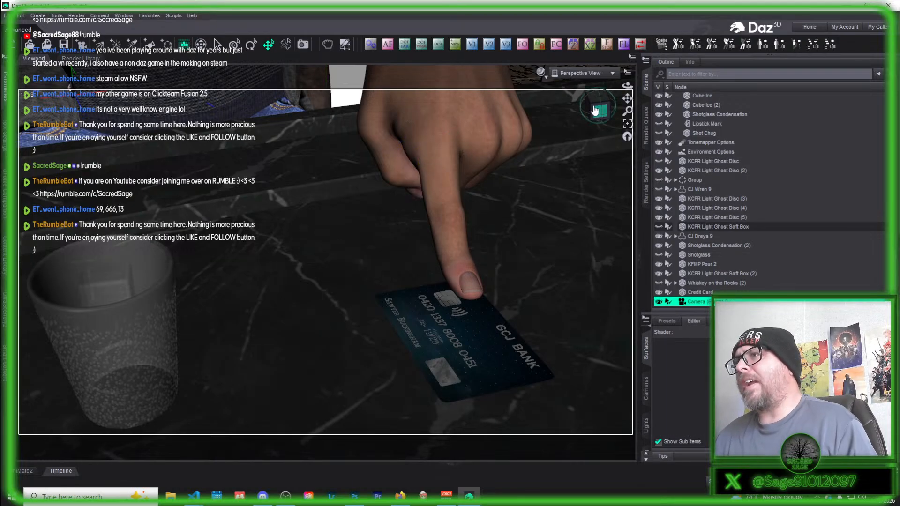
click(594, 110)
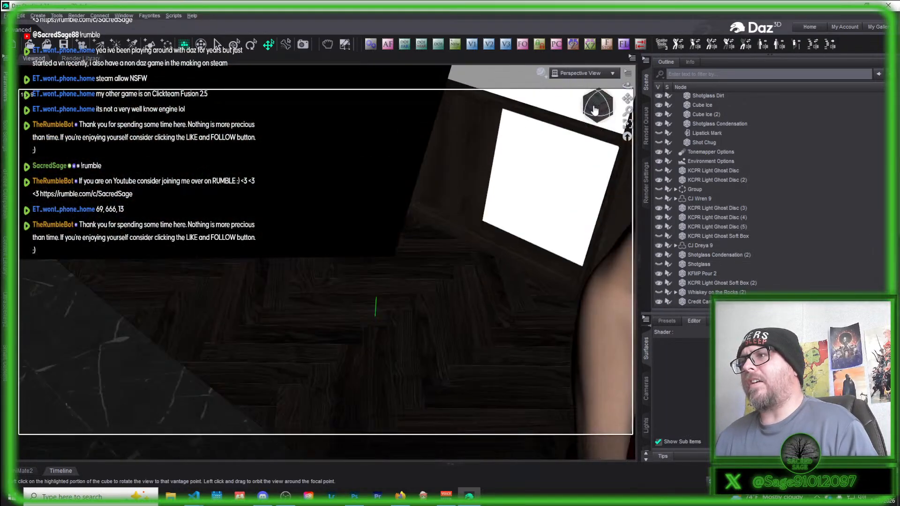
click(594, 110)
click(594, 111)
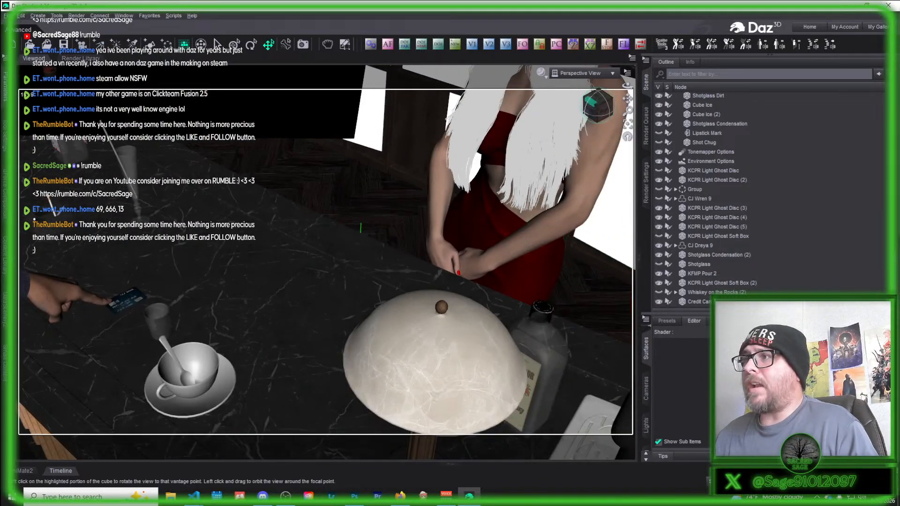
click(593, 104)
middle_drag(365, 308, 455, 399)
drag(596, 111, 577, 170)
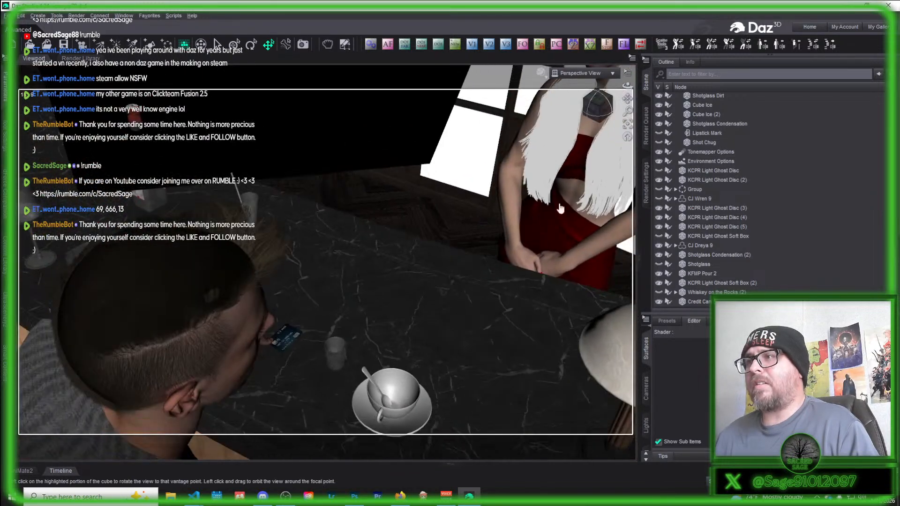
- Twist the woman's right upper arm, shoulder and forearm (forearm about 48) so her hand reaches the bar
click(522, 135)
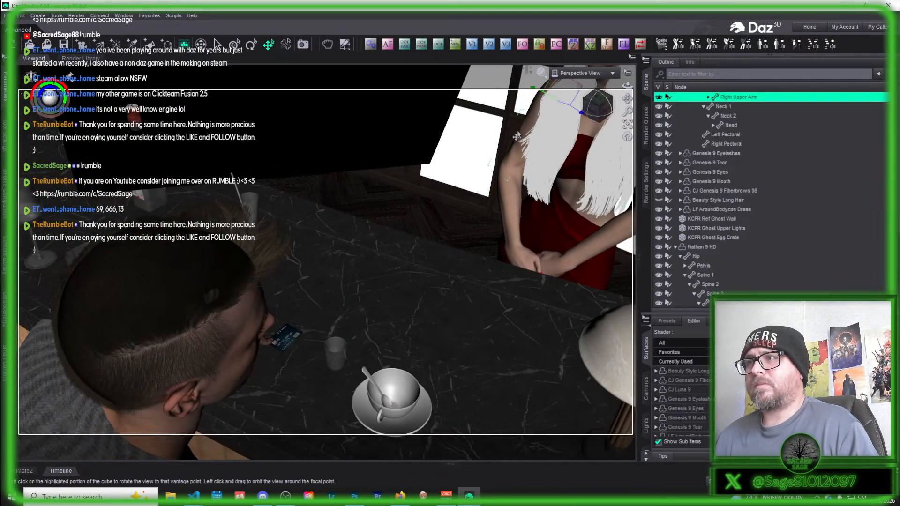
click(5, 86)
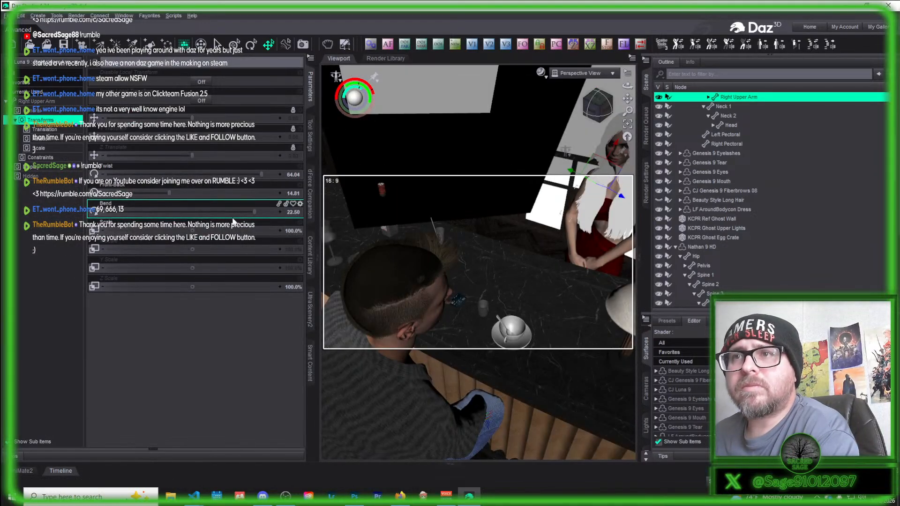
drag(259, 173, 242, 173)
click(568, 233)
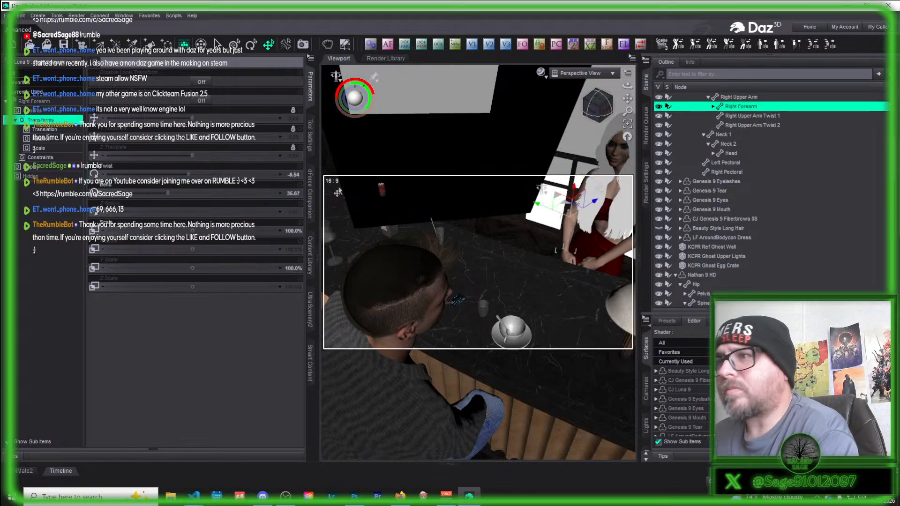
drag(168, 172, 278, 175)
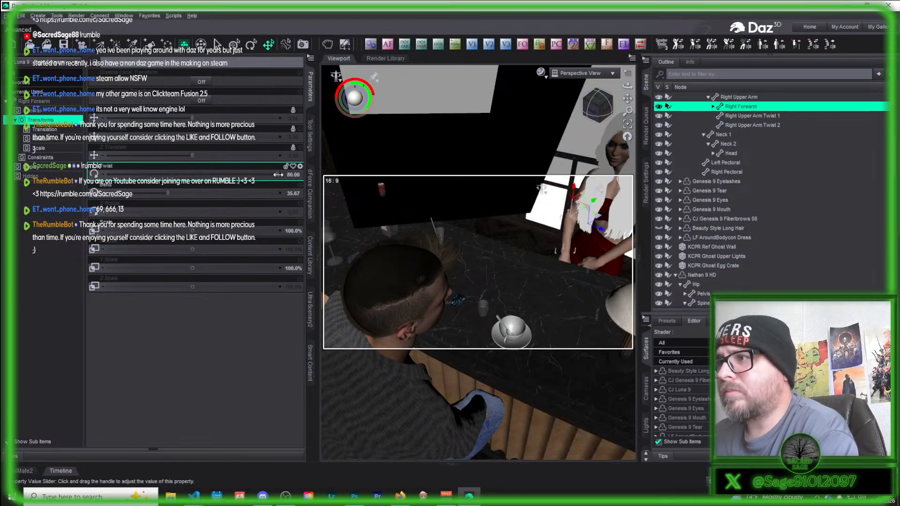
click(587, 178)
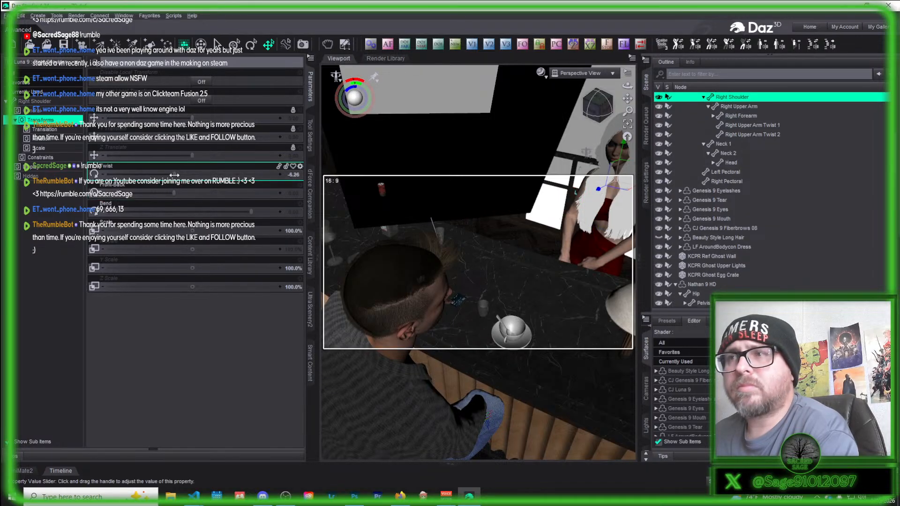
drag(142, 175, 129, 175)
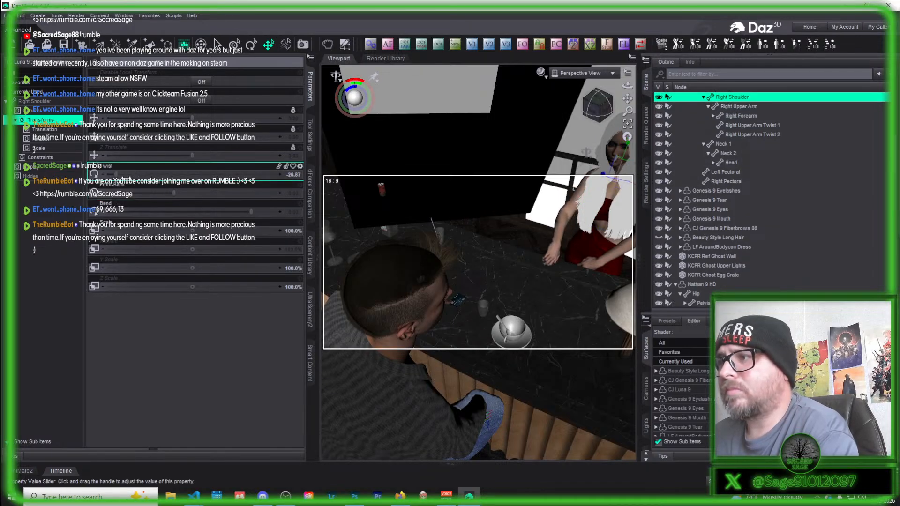
click(561, 231)
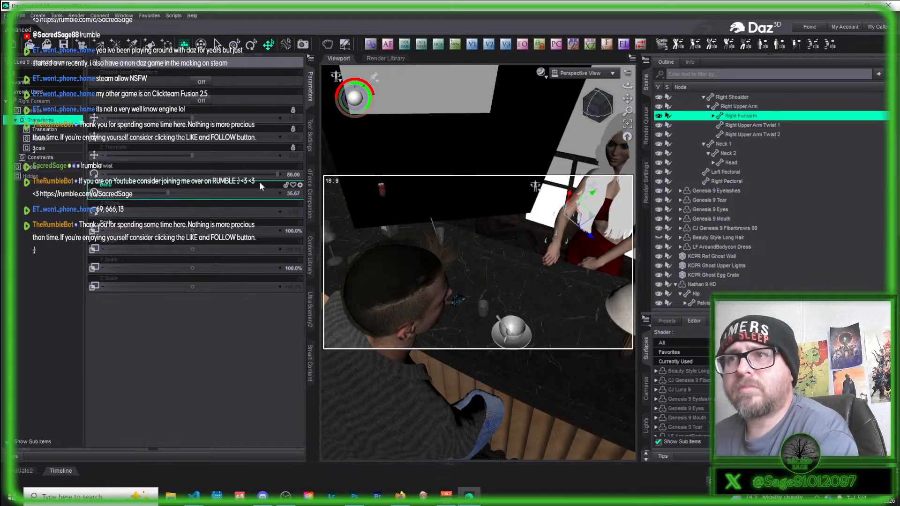
drag(277, 175, 242, 176)
drag(602, 109, 549, 122)
- Bring up the Smart Content hand poses library and scroll through the pose products
scroll(545, 123, up, 3)
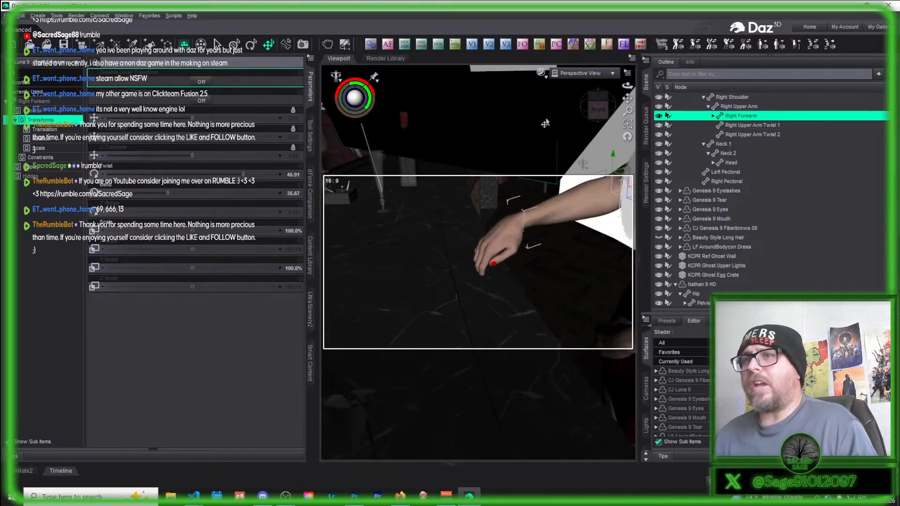
click(310, 363)
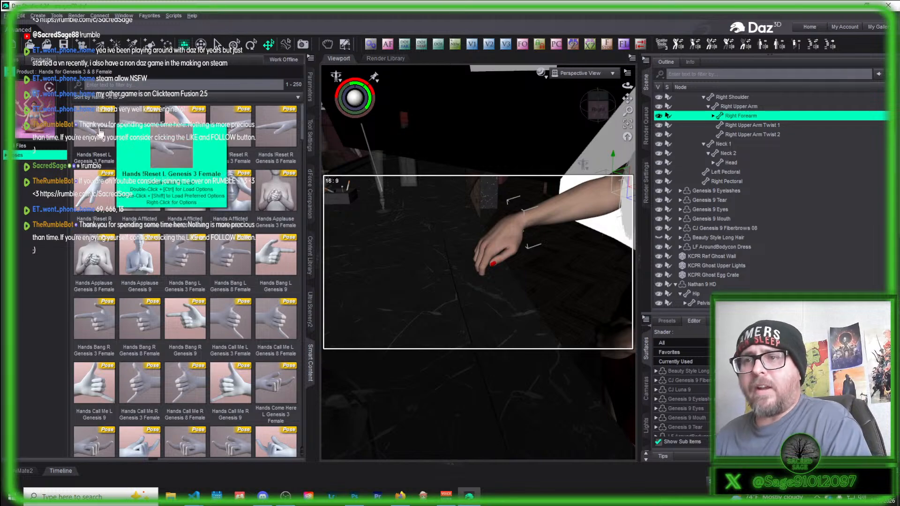
scroll(234, 328, down, 6)
scroll(240, 330, down, 1)
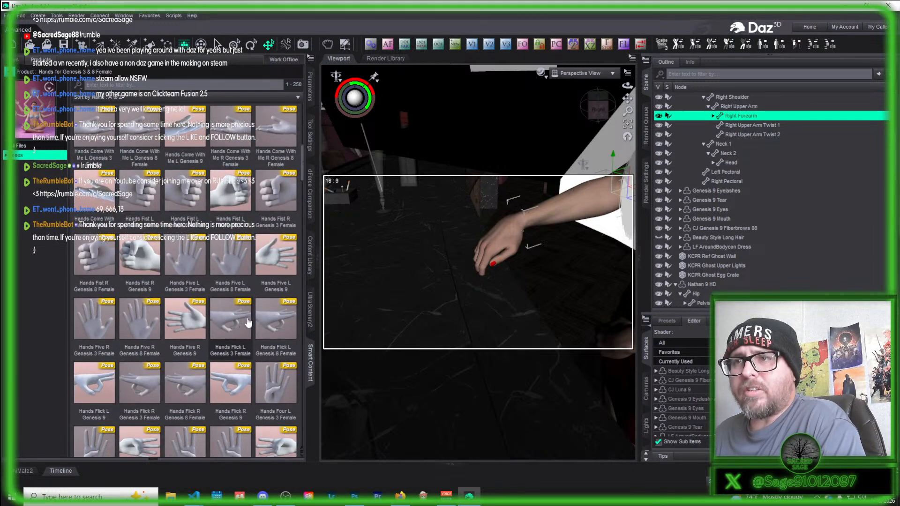
scroll(248, 323, down, 7)
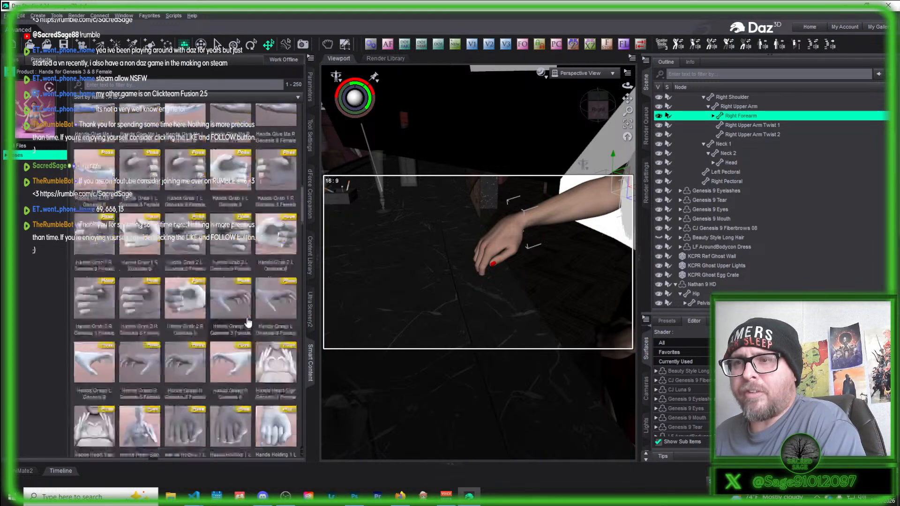
scroll(248, 322, down, 6)
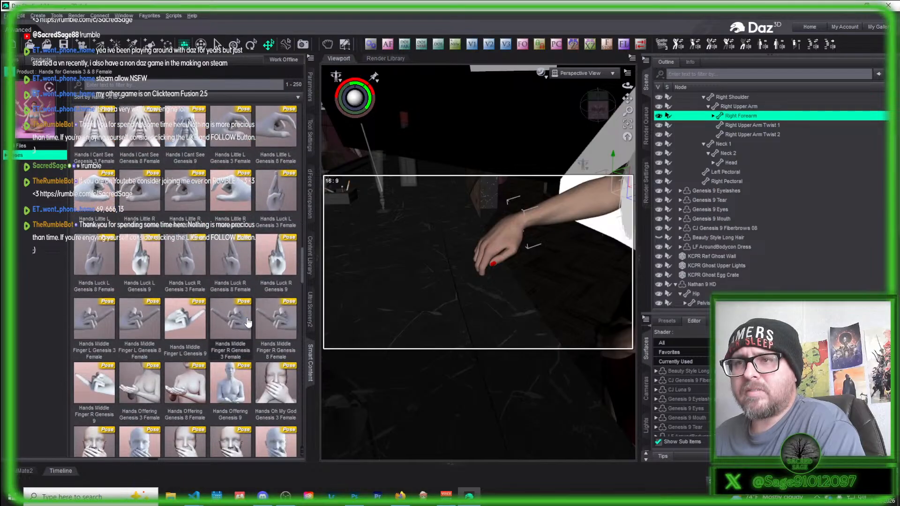
scroll(247, 323, down, 6)
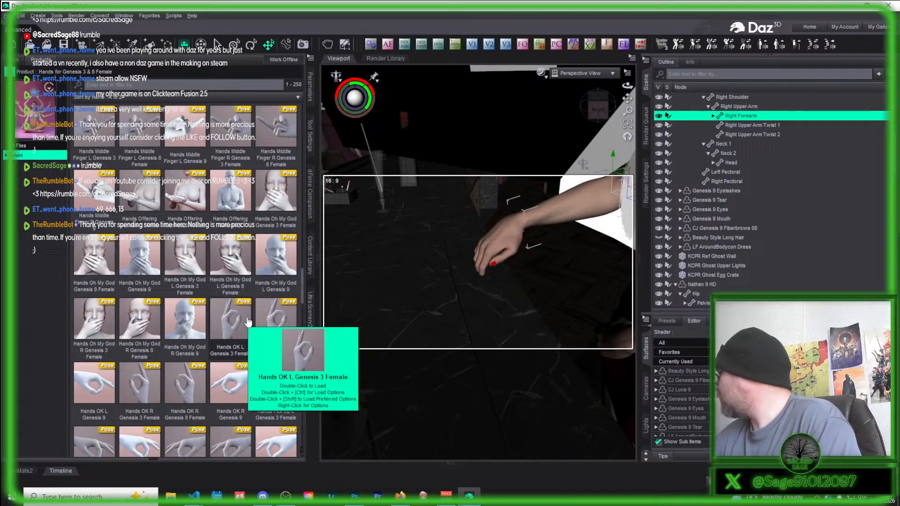
scroll(248, 323, down, 10)
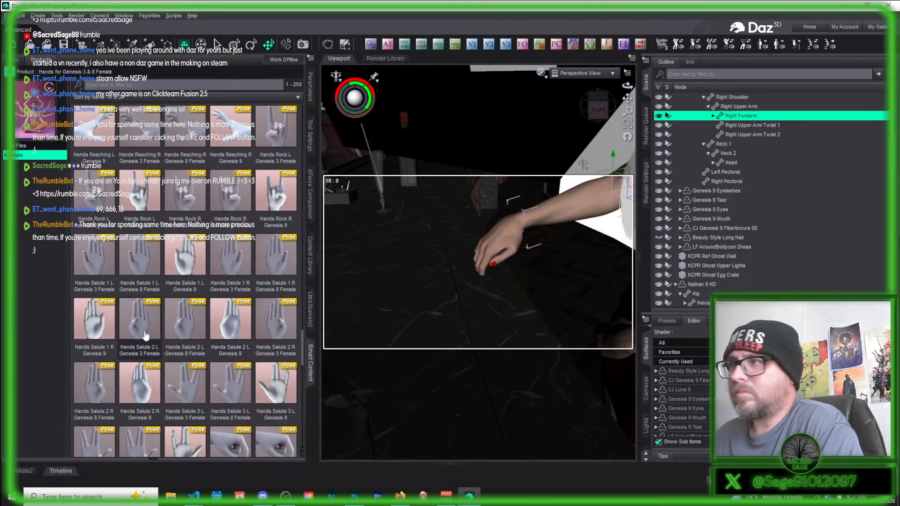
- Try the Hands Salute 1 R Genesis 9 pose on the woman's hand and inspect it
mouse_move(145, 335)
click(95, 323)
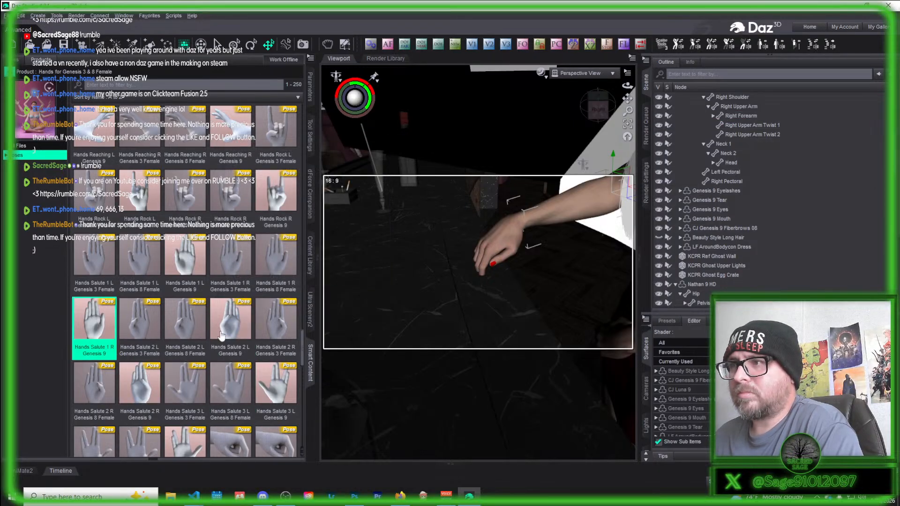
mouse_move(598, 105)
mouse_down()
mouse_move(618, 104)
mouse_move(602, 122)
mouse_up()
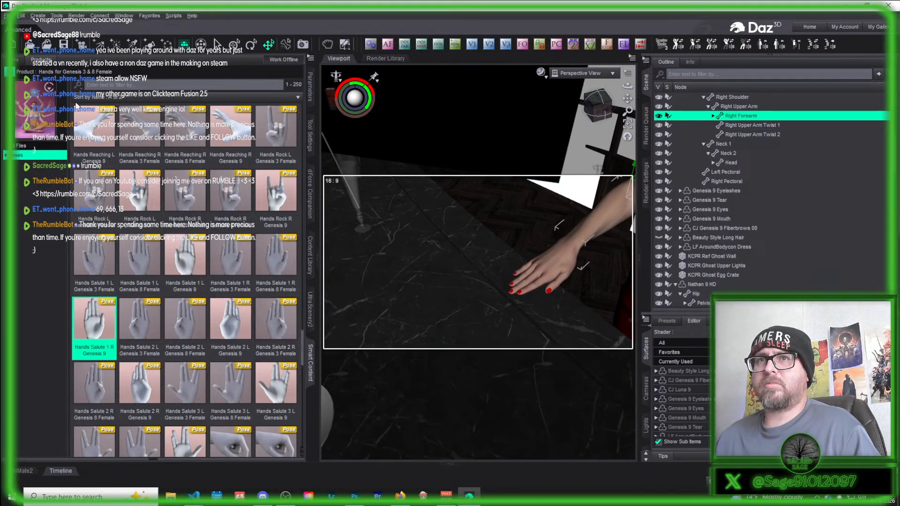
- Apply DT Handful Right Hand 11 from the DT Handful Poses for Genesis 9 set
click(11, 73)
double_click(130, 161)
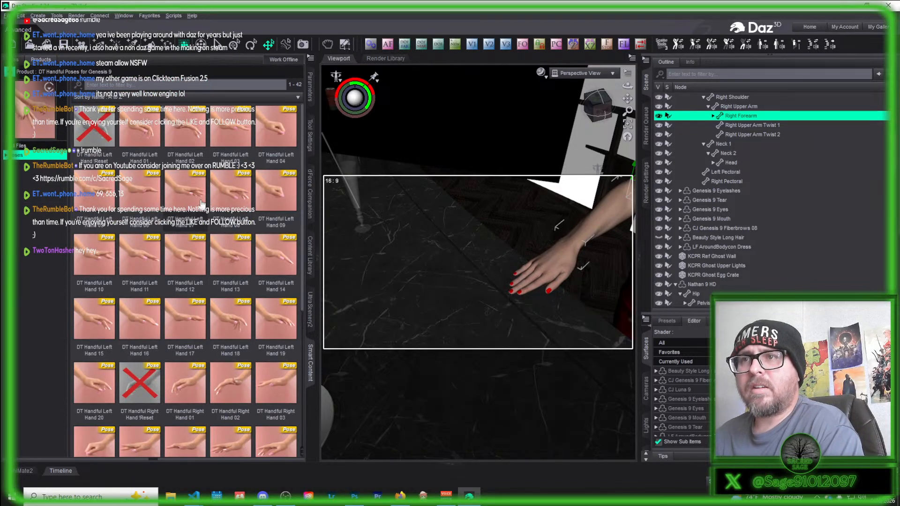
scroll(201, 217, down, 2)
scroll(202, 216, down, 2)
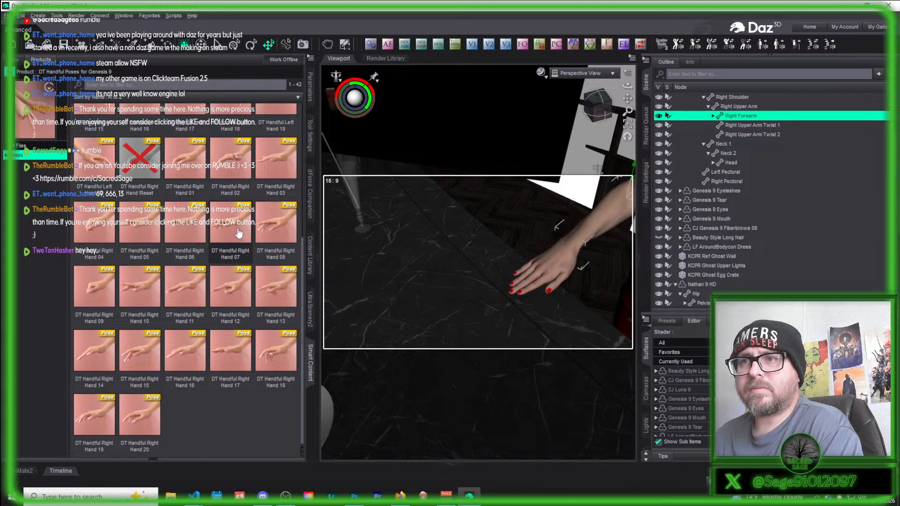
double_click(187, 288)
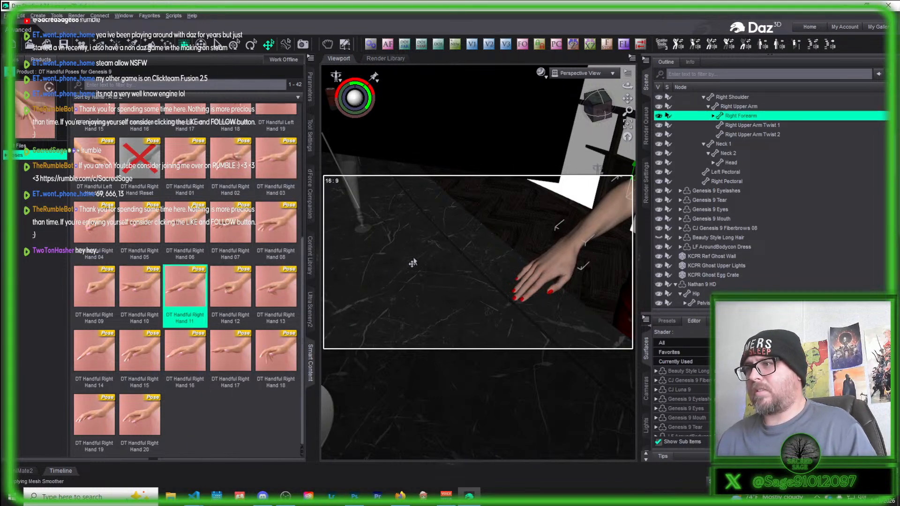
drag(600, 110, 597, 112)
scroll(587, 200, up, 3)
click(554, 224)
- Slide the woman figure toward the counter and orbit to view both characters' hands and the card
scroll(502, 395, down, 2)
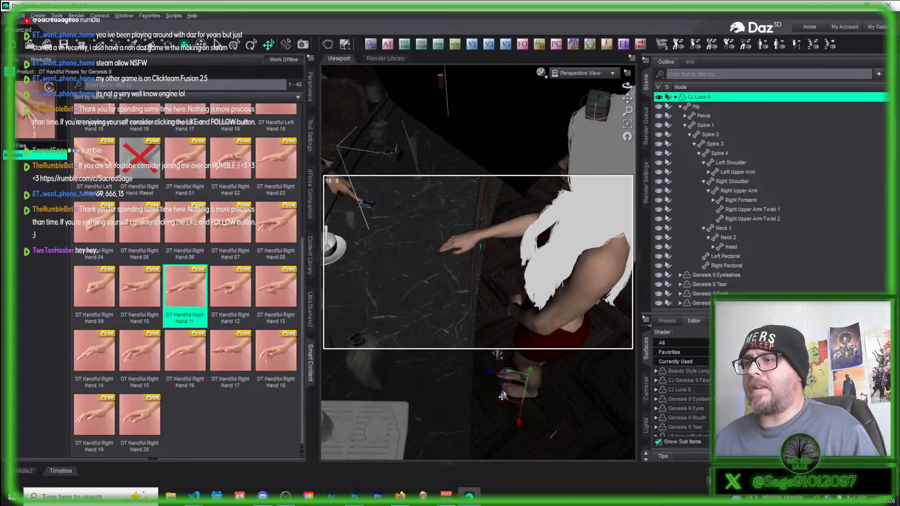
drag(505, 400, 445, 355)
drag(598, 111, 596, 141)
scroll(597, 142, up, 4)
scroll(597, 142, up, 3)
drag(627, 99, 633, 68)
drag(596, 106, 679, 47)
drag(599, 112, 617, 109)
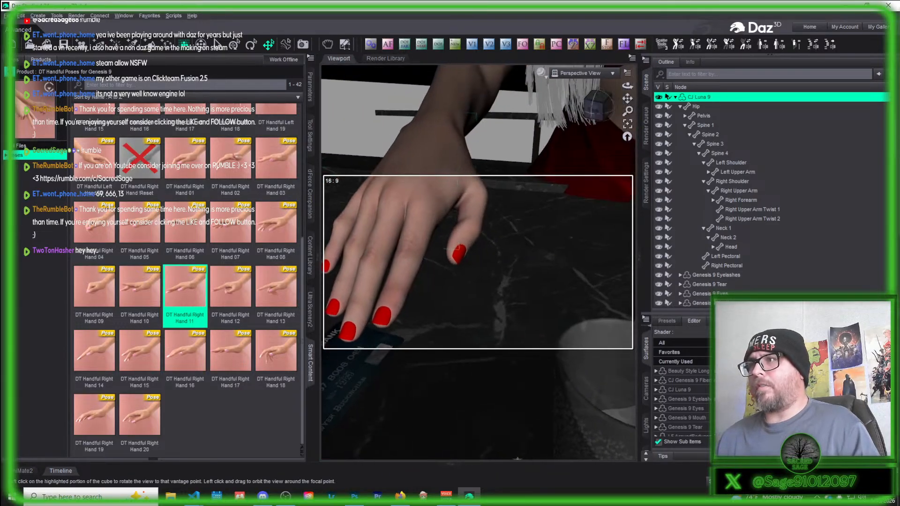
scroll(600, 113, down, 5)
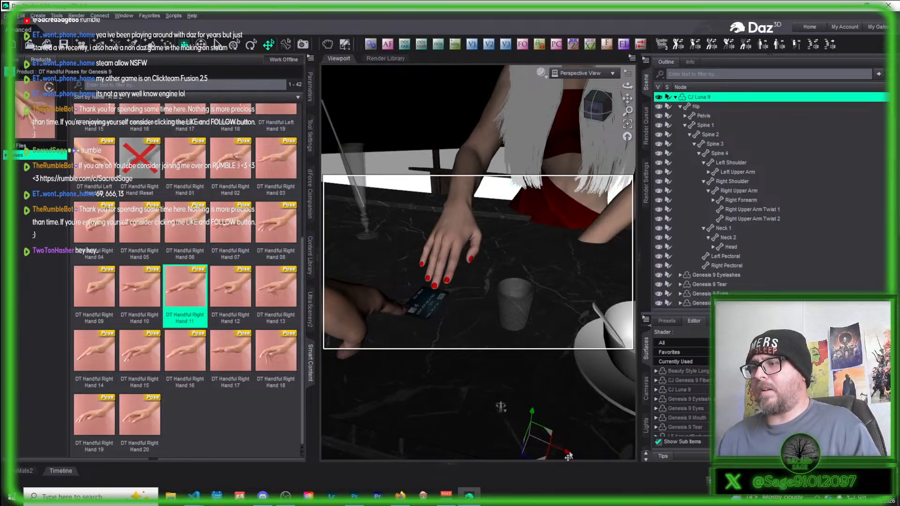
- Move the woman figure left and down so her red-nailed hand rests on the card
click(557, 279)
click(586, 194)
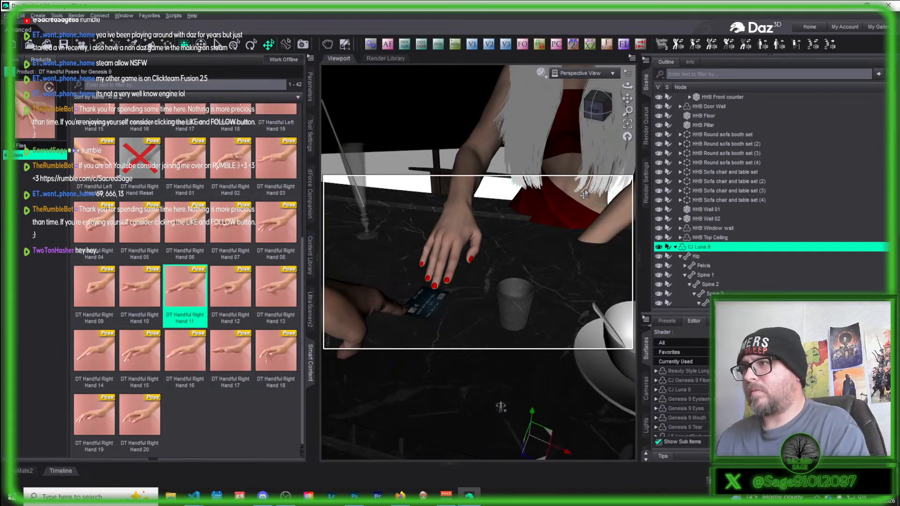
drag(567, 458, 558, 456)
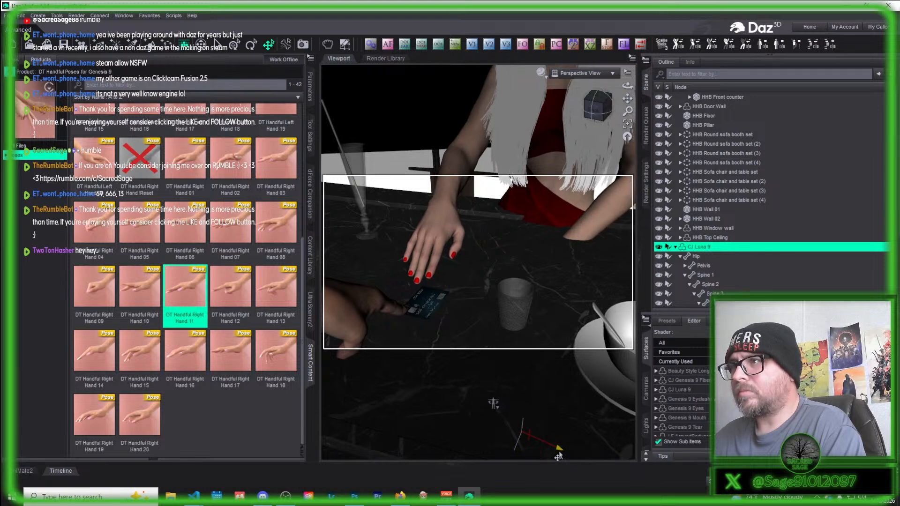
drag(523, 413, 528, 419)
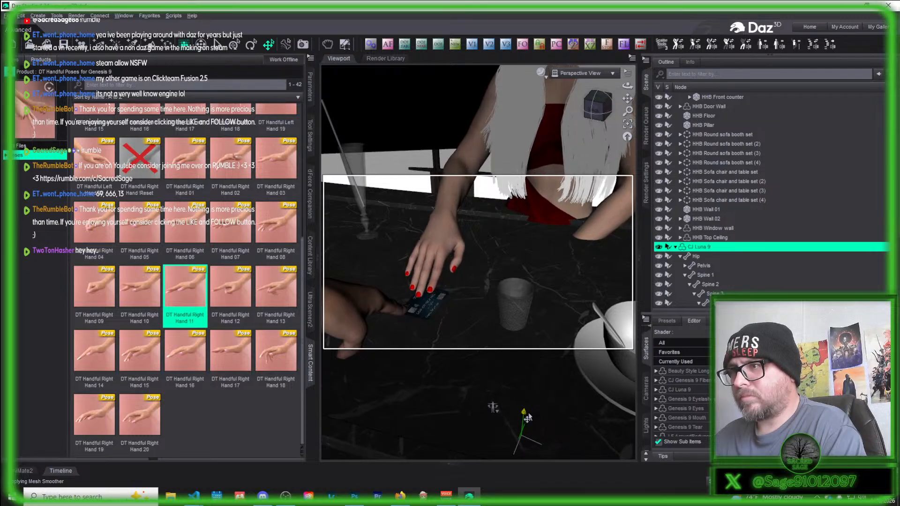
click(441, 255)
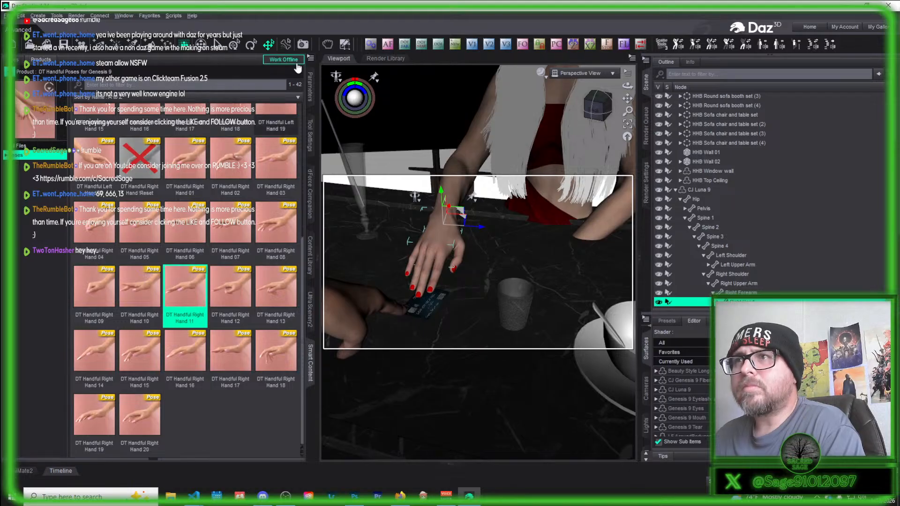
- Bend the right hand and drag it down until her fingers sit on the credit card
click(310, 85)
drag(193, 212, 174, 212)
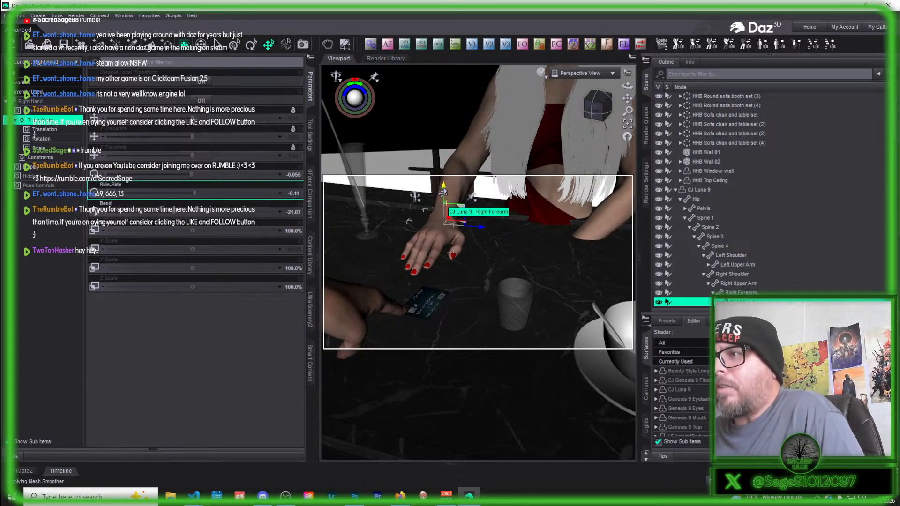
drag(443, 192, 443, 199)
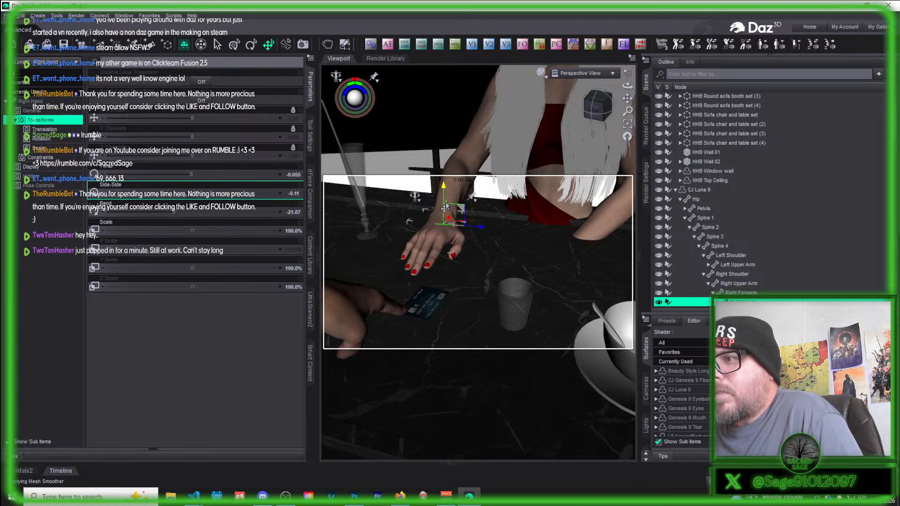
drag(445, 208, 461, 214)
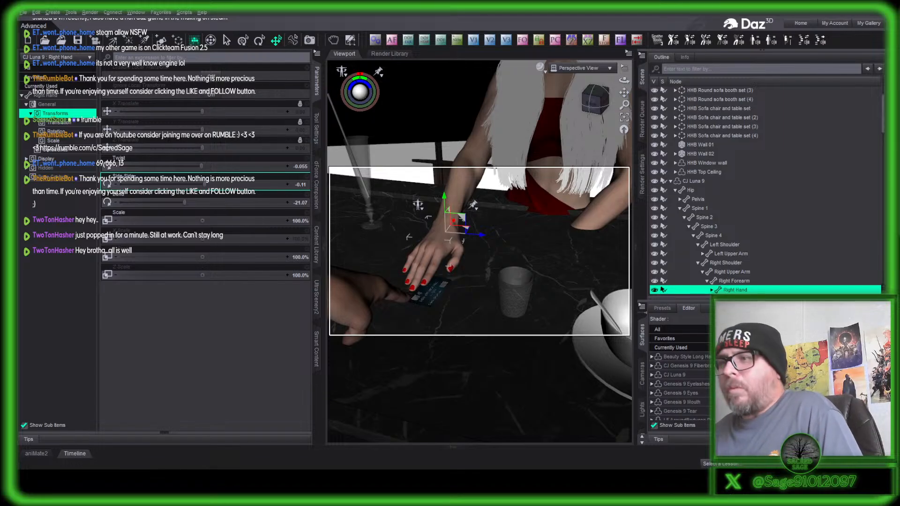
- Orbit and pan in close on the fingers and card, ending at a low side angle
scroll(479, 251, up, 5)
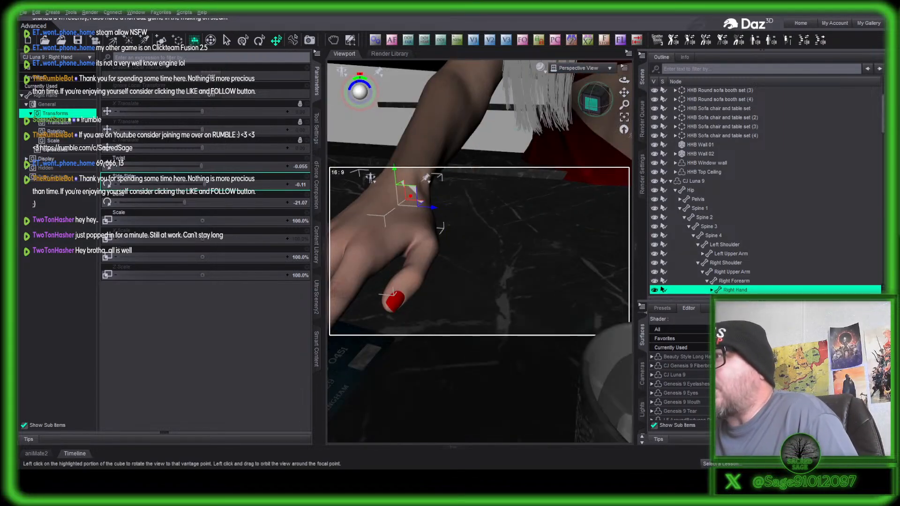
click(592, 104)
drag(592, 104, 442, 244)
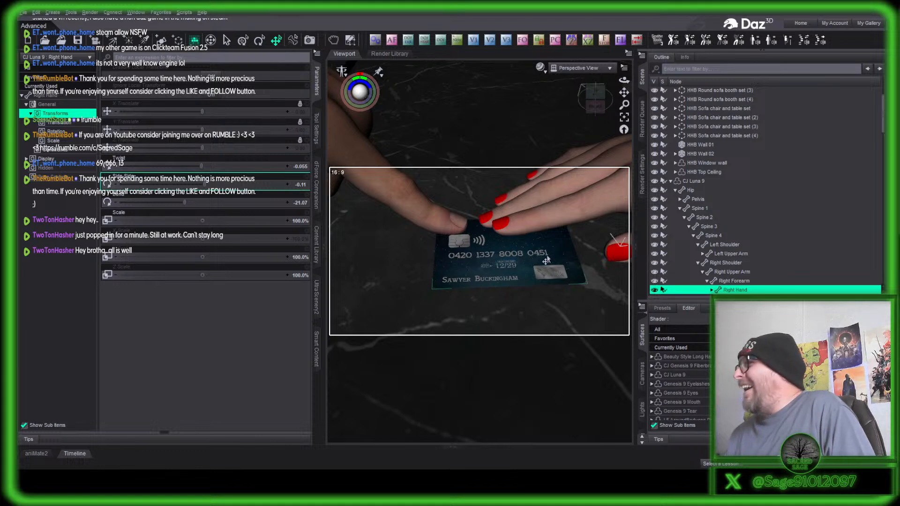
scroll(505, 245, down, 3)
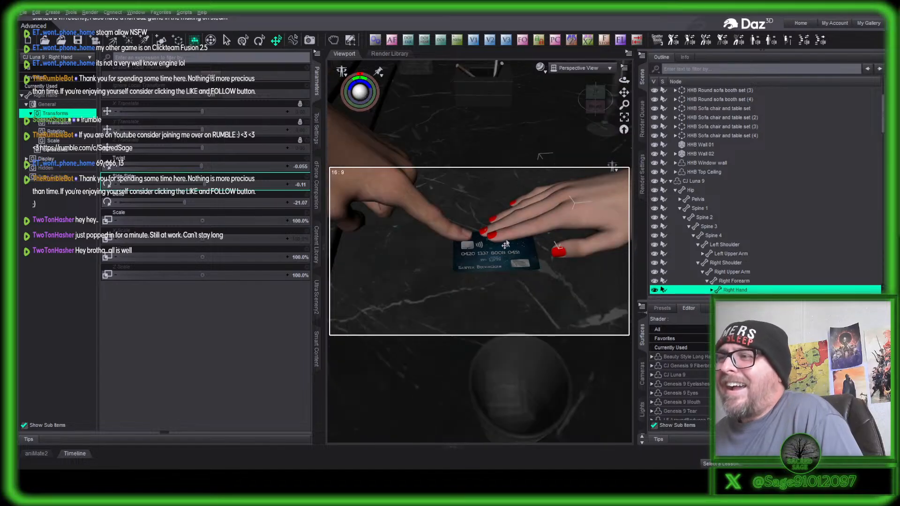
scroll(506, 245, up, 1)
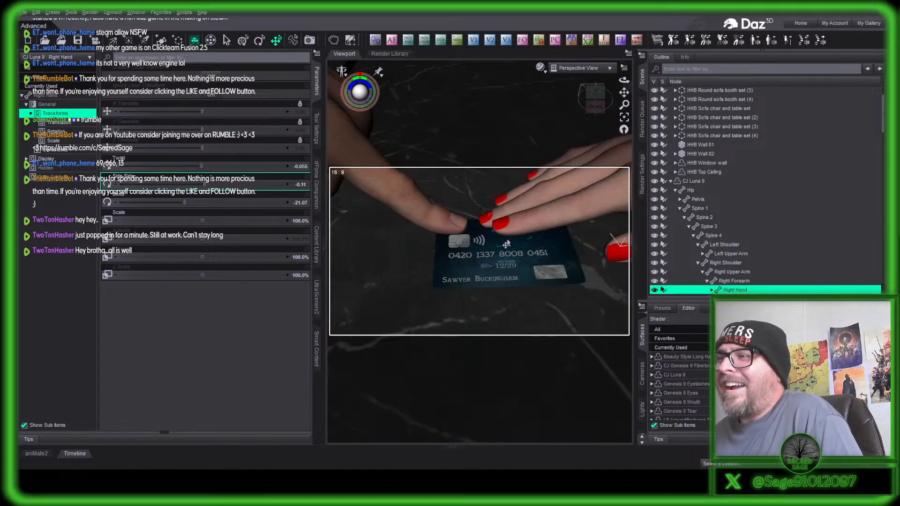
click(602, 99)
drag(602, 99, 623, 94)
- Bend Right Index 1 to 24.49 and frame the hand and card in a widened viewport
click(580, 151)
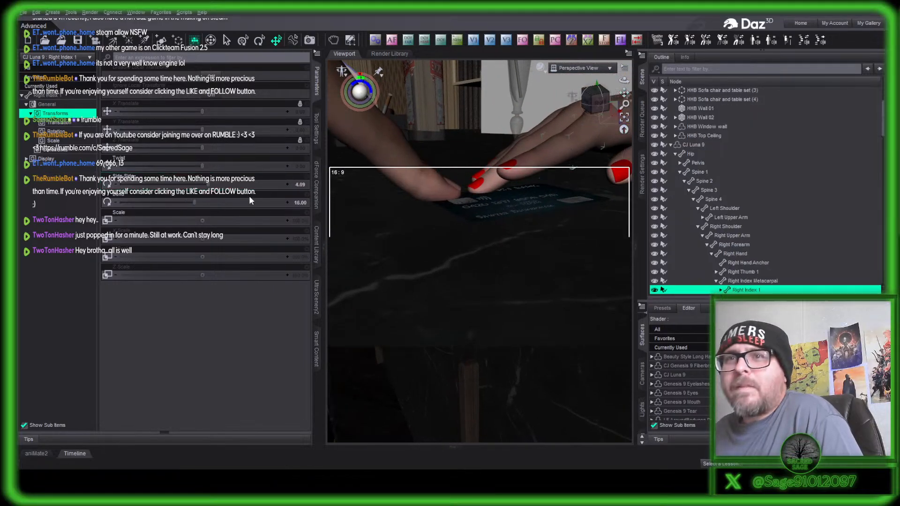
drag(200, 203, 205, 202)
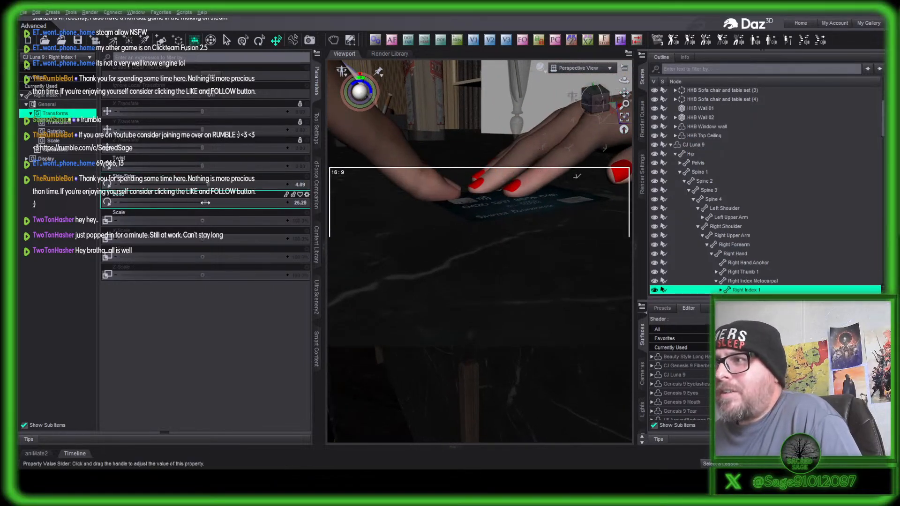
drag(574, 105, 575, 141)
mouse_move(624, 92)
mouse_down()
mouse_move(623, 108)
mouse_move(622, 96)
mouse_move(616, 104)
mouse_up()
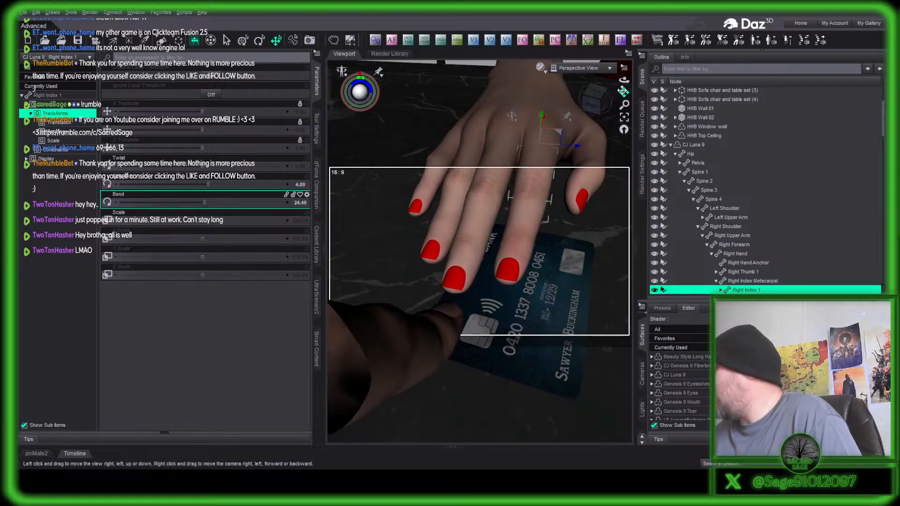
scroll(478, 170, down, 3)
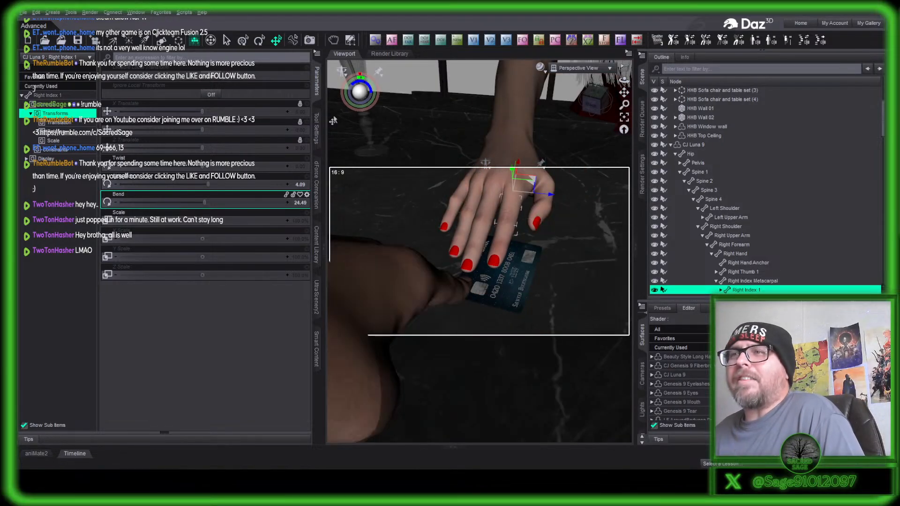
click(317, 125)
mouse_move(624, 104)
mouse_down()
mouse_move(642, 104)
mouse_move(624, 92)
mouse_up()
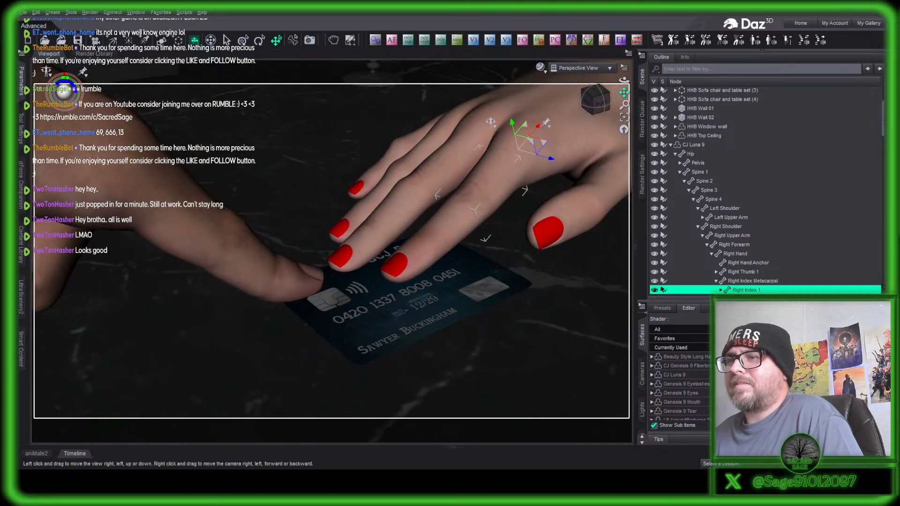
scroll(478, 155, down, 5)
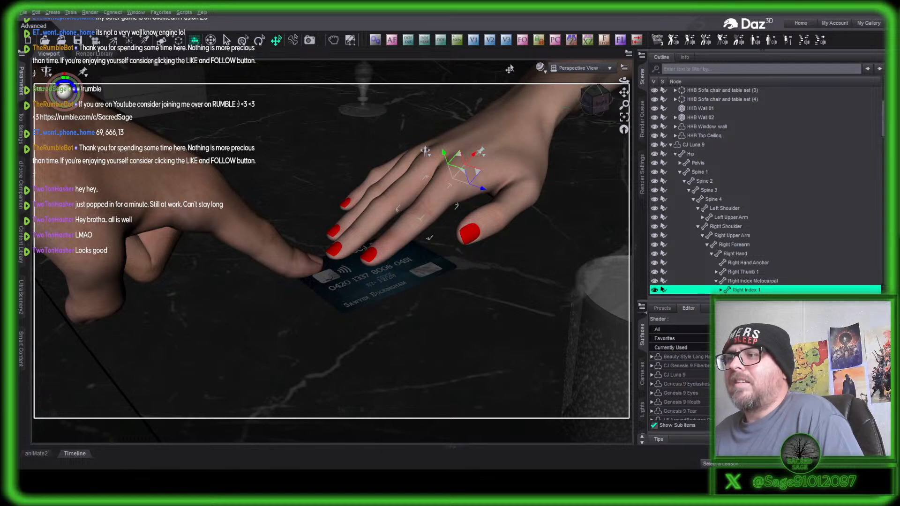
drag(621, 93, 632, 120)
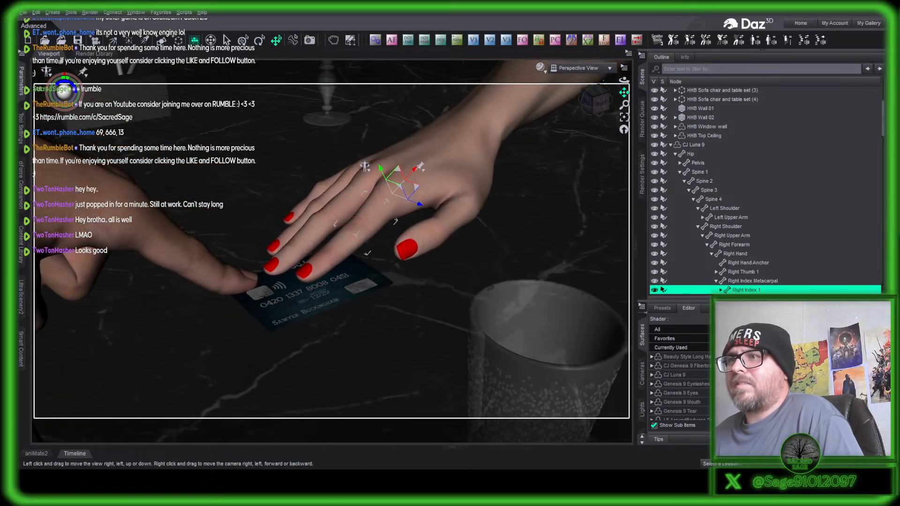
click(552, 359)
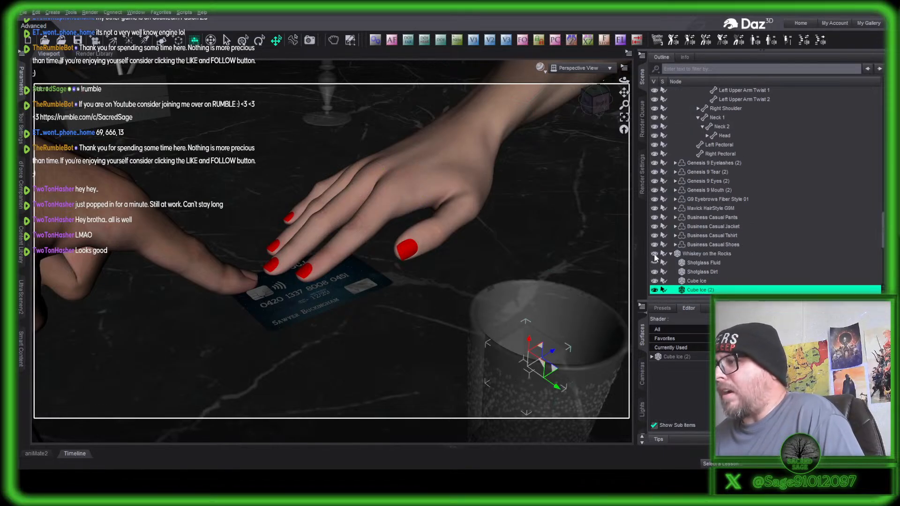
- Hide Whiskey on the Rocks and select only the credit card's cc_front surface
click(655, 255)
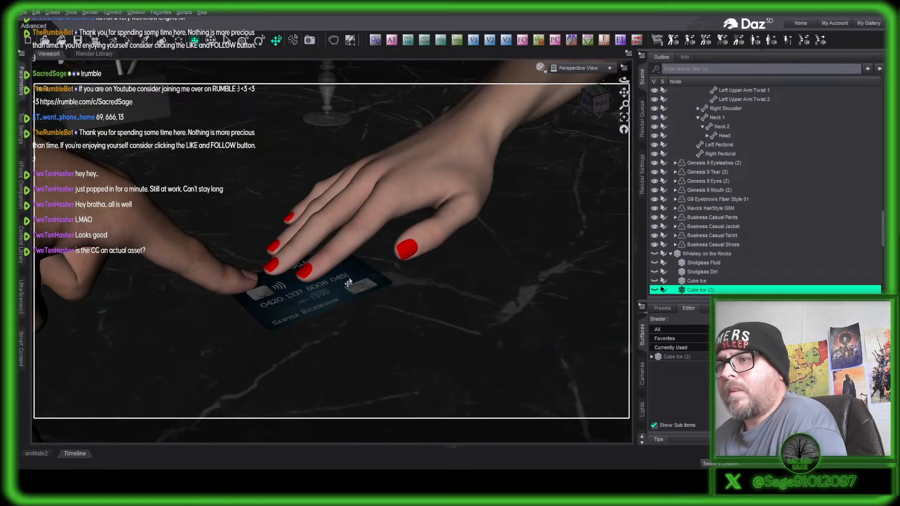
click(349, 283)
click(682, 358)
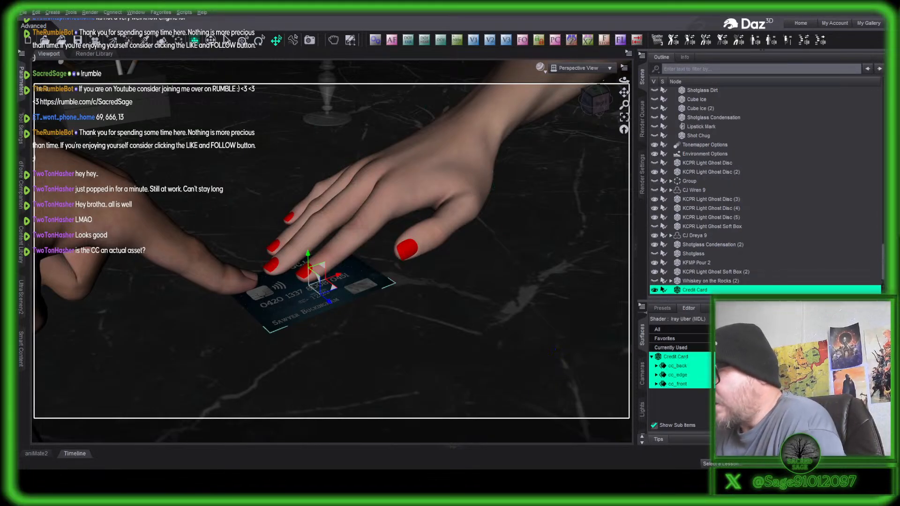
click(678, 385)
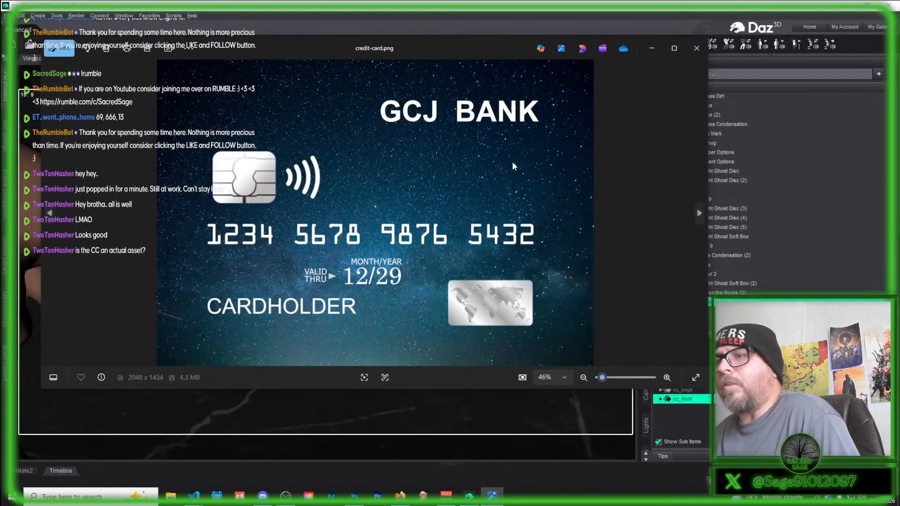
- Close credit-card.png and open NewCard.jpg from the desktop, maximized in Photos
click(674, 48)
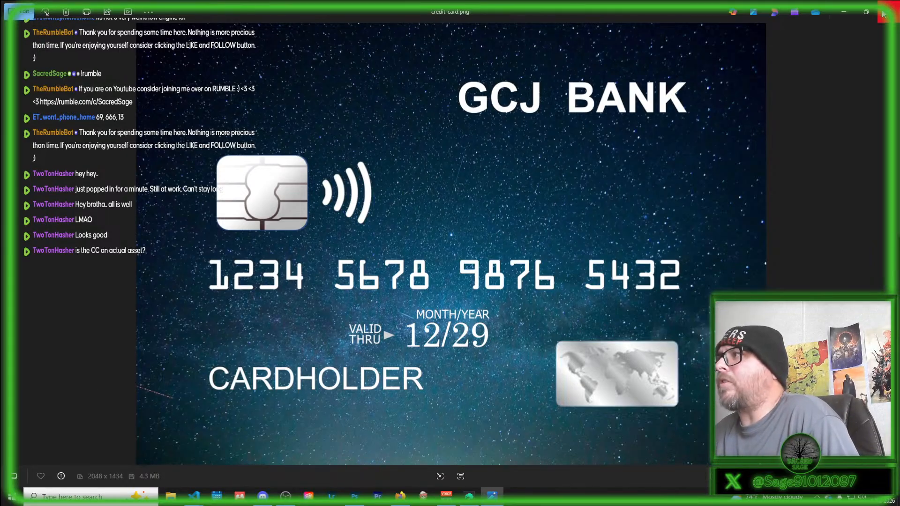
click(844, 11)
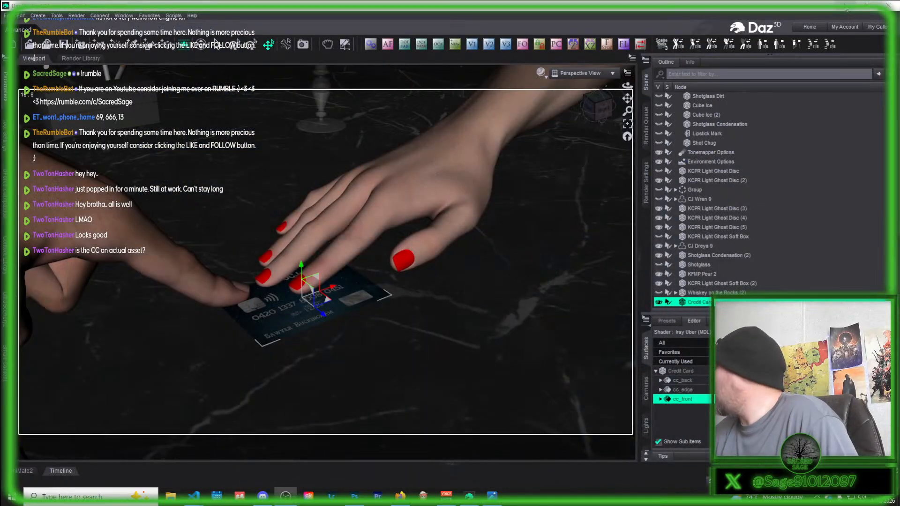
click(846, 8)
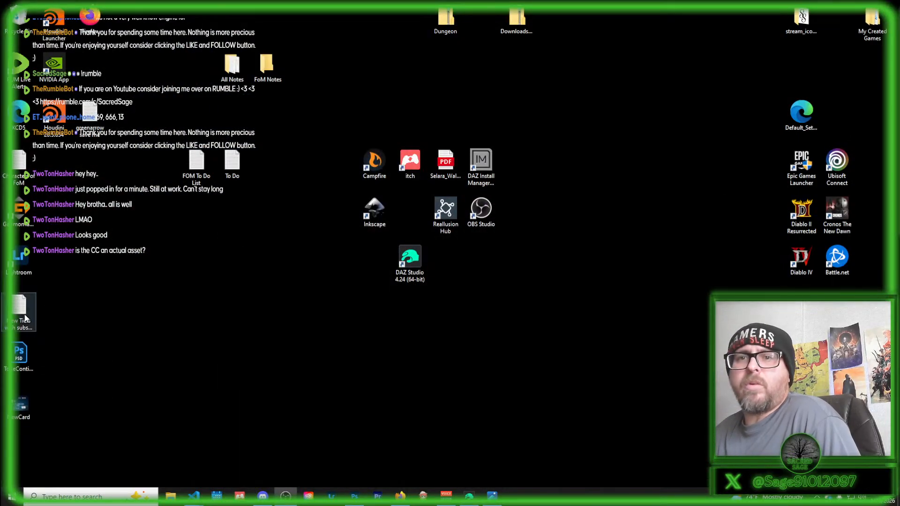
double_click(20, 404)
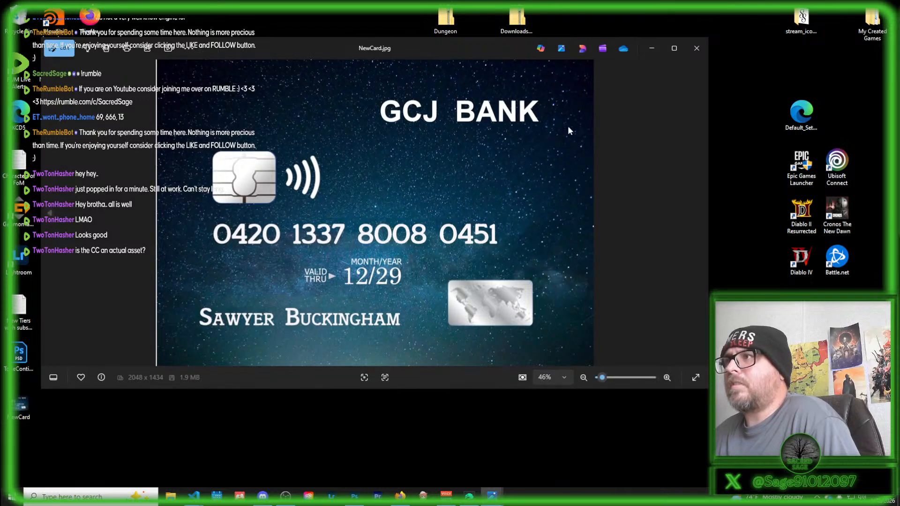
click(674, 48)
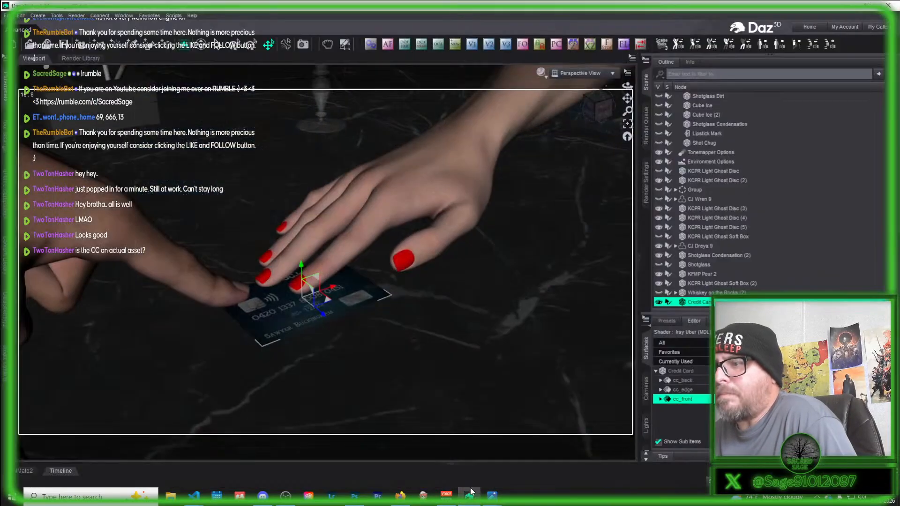
- View through Camera (65mm) 1, select Right Index 3, and switch Draw Style to Iray
click(469, 496)
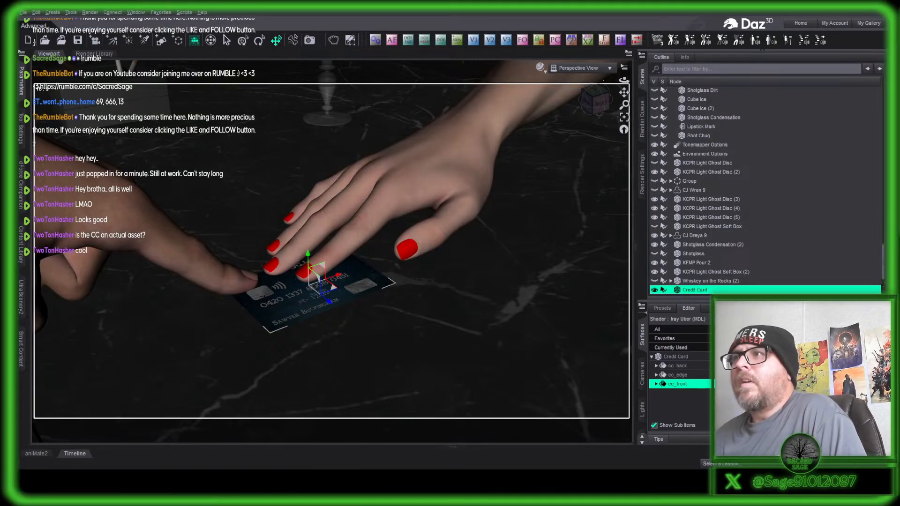
click(586, 145)
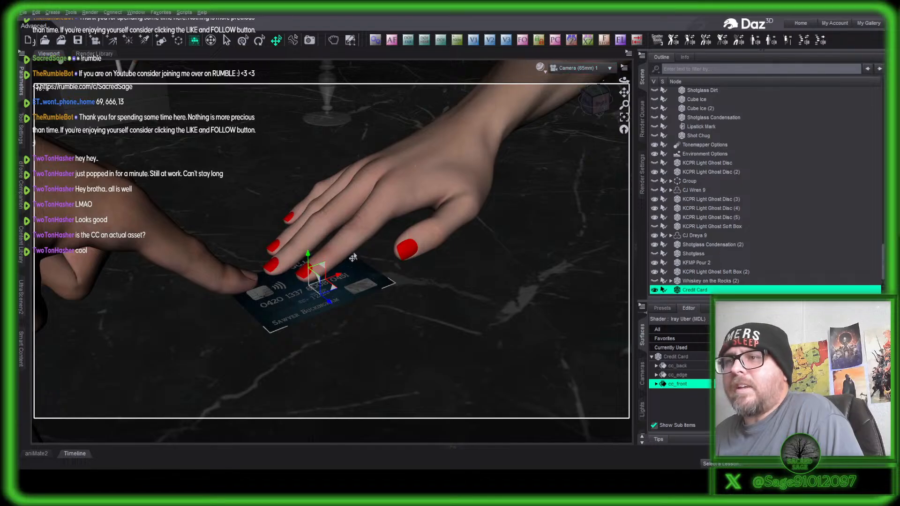
click(320, 263)
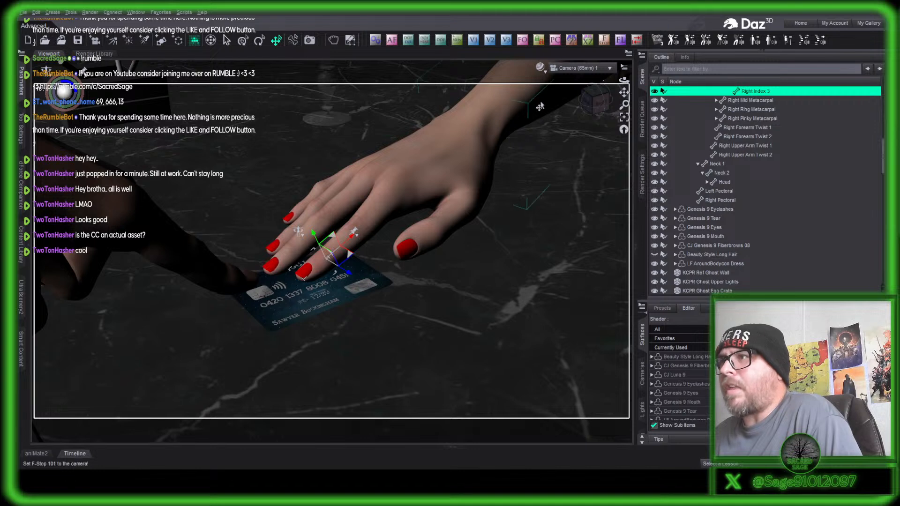
click(547, 183)
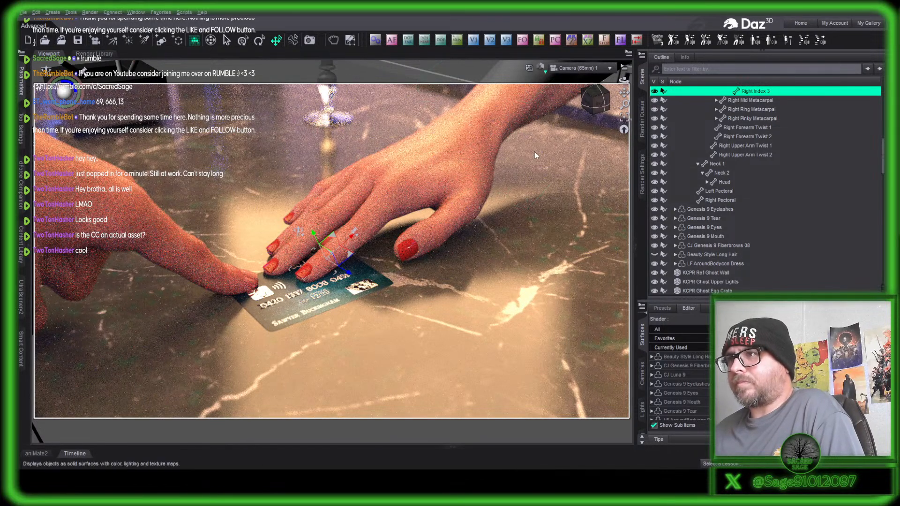
- Open the File menu to save the scene
click(22, 14)
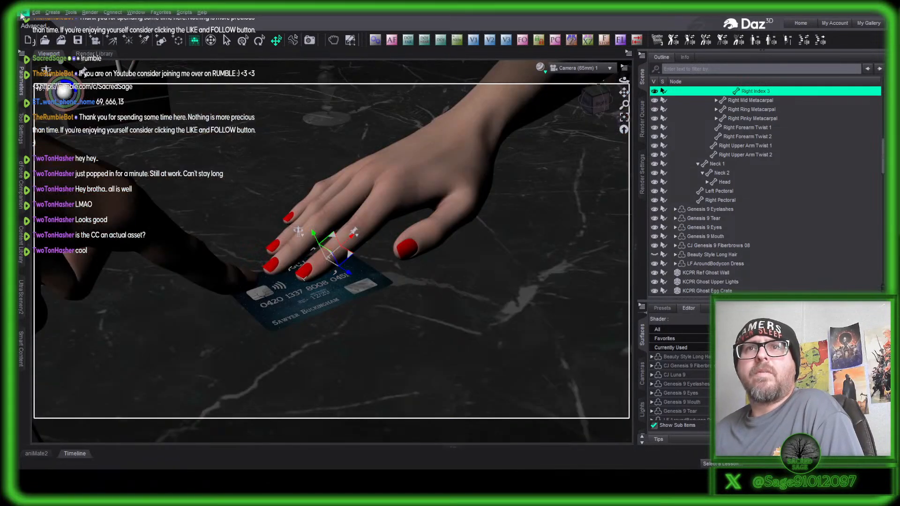
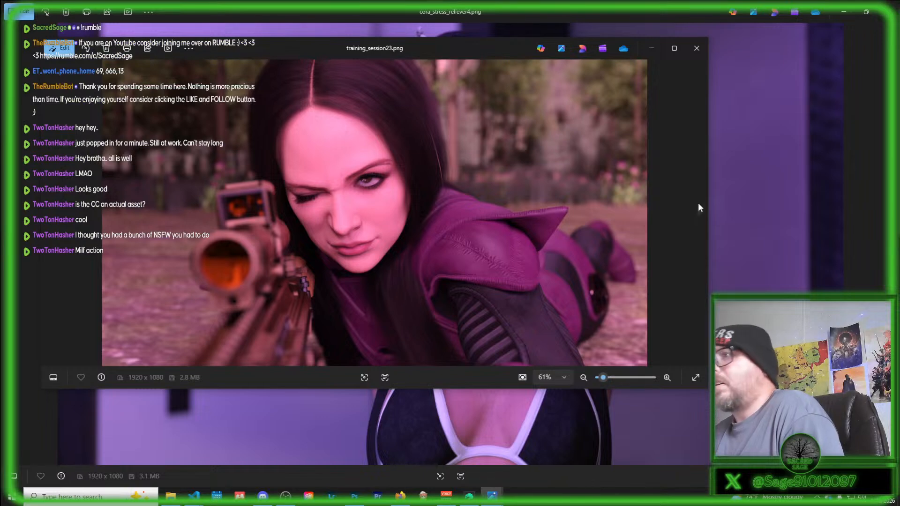
- Maximize Photos and step past cora_stress_reliever4.png to the bar render sawyer22.png
click(675, 49)
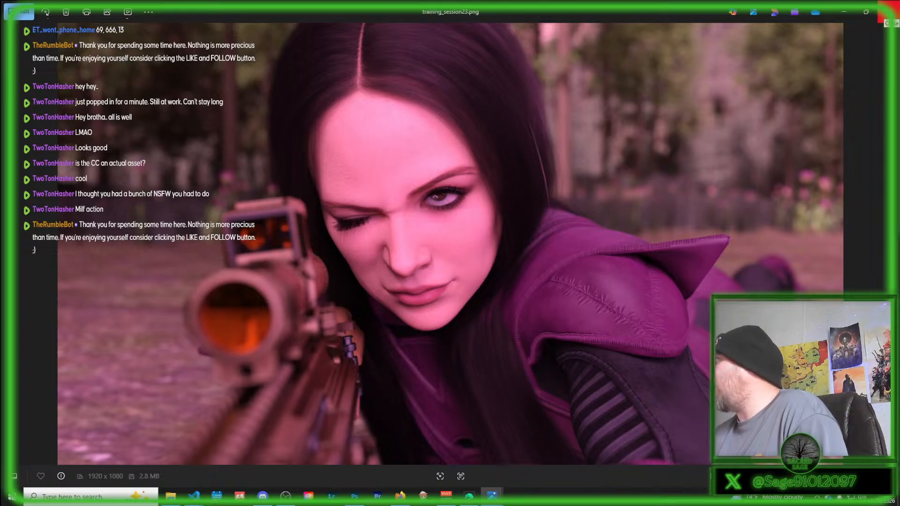
key(Right)
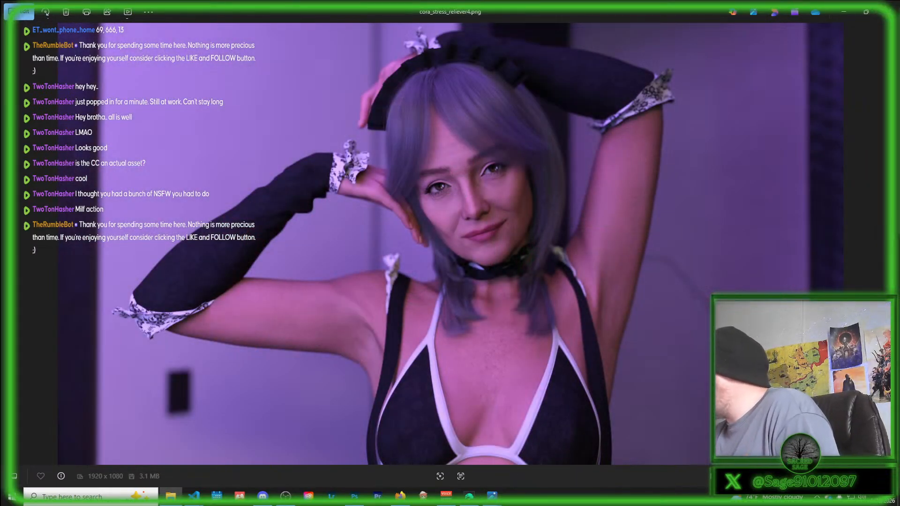
key(Right)
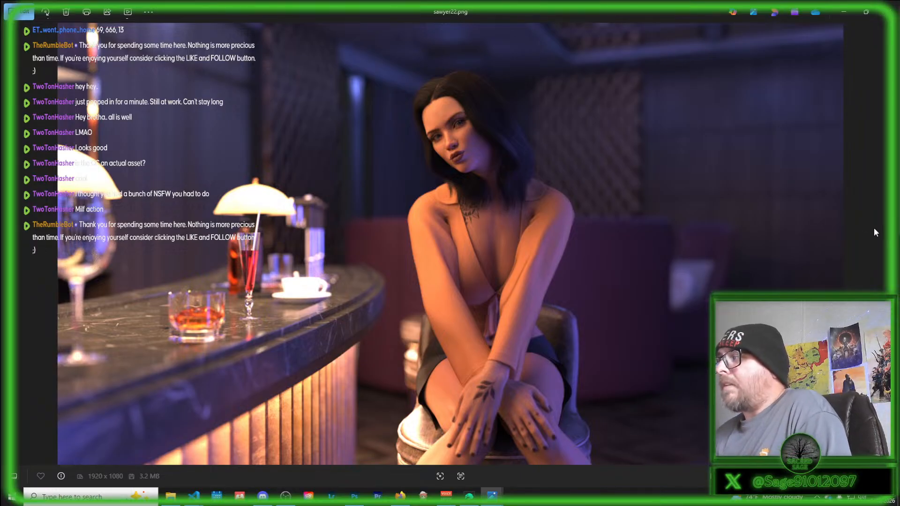
- View the renders sawyer23.png and sawyer24.png, then return to Daz Studio
key(Right)
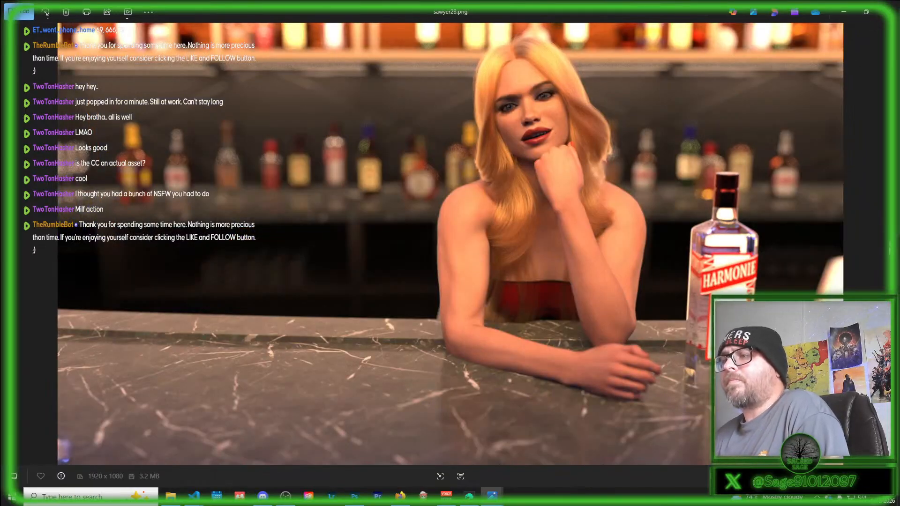
key(Right)
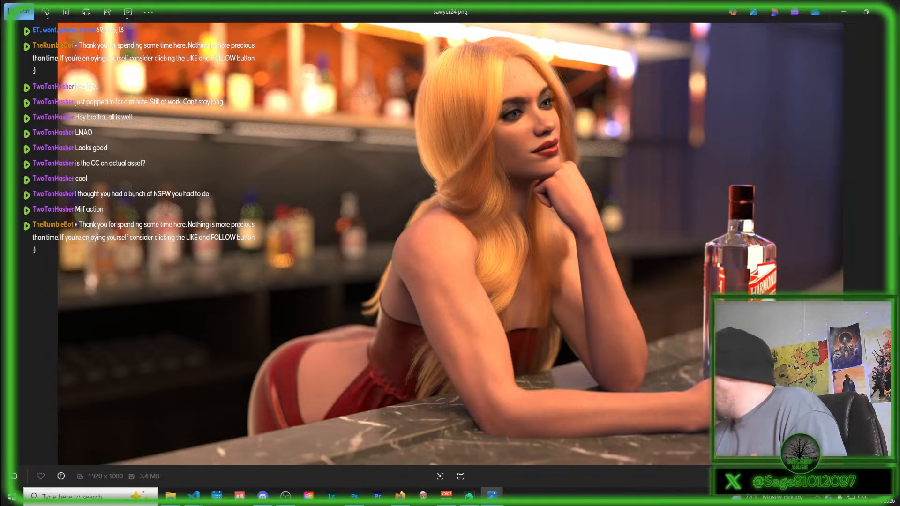
key(alt+Tab)
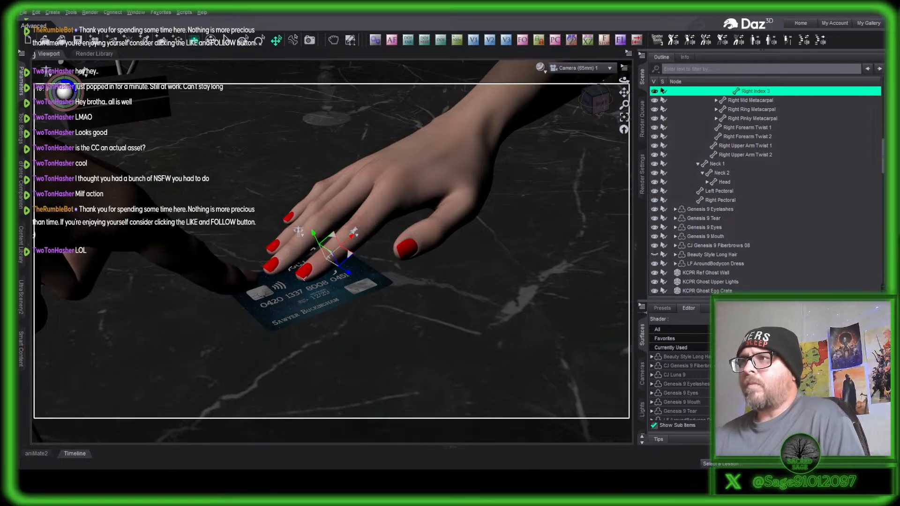
- Switch to Perspective View, hide the credit card, and select the bartender CJ Luna 9
click(337, 293)
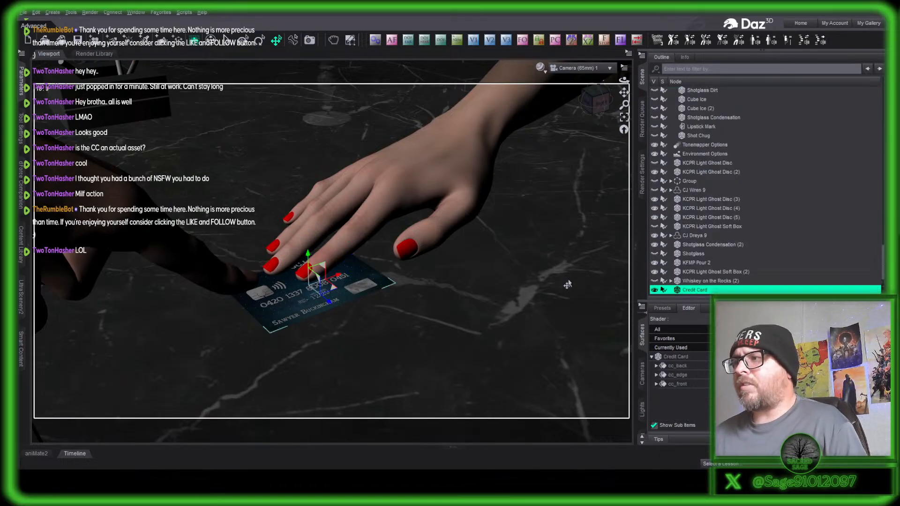
click(562, 70)
click(583, 81)
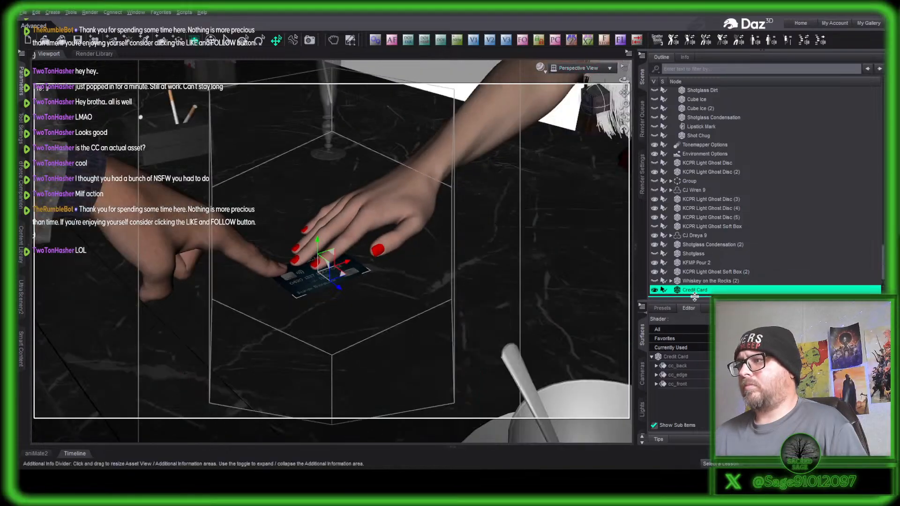
click(655, 291)
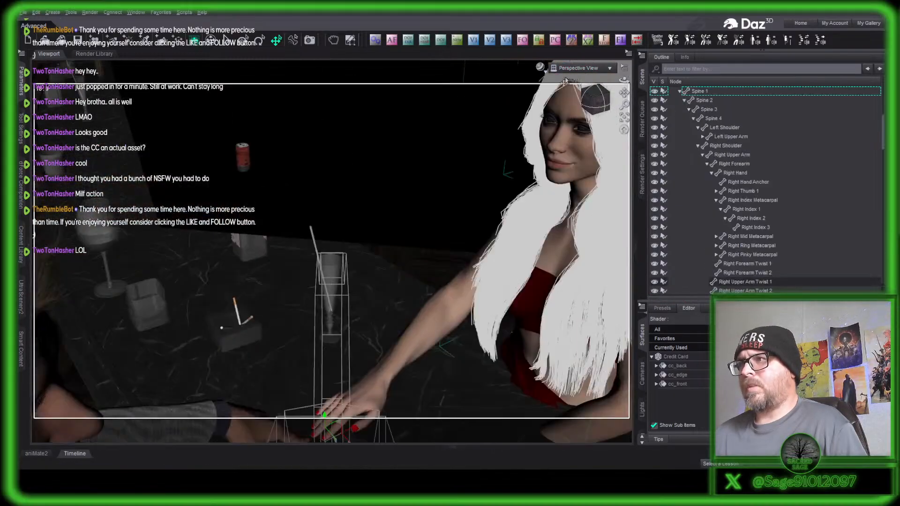
drag(624, 94, 596, 98)
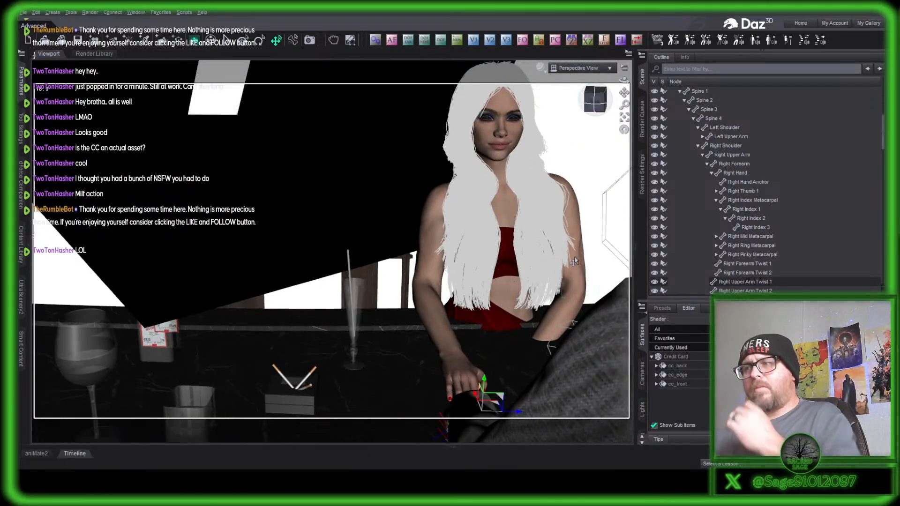
click(574, 266)
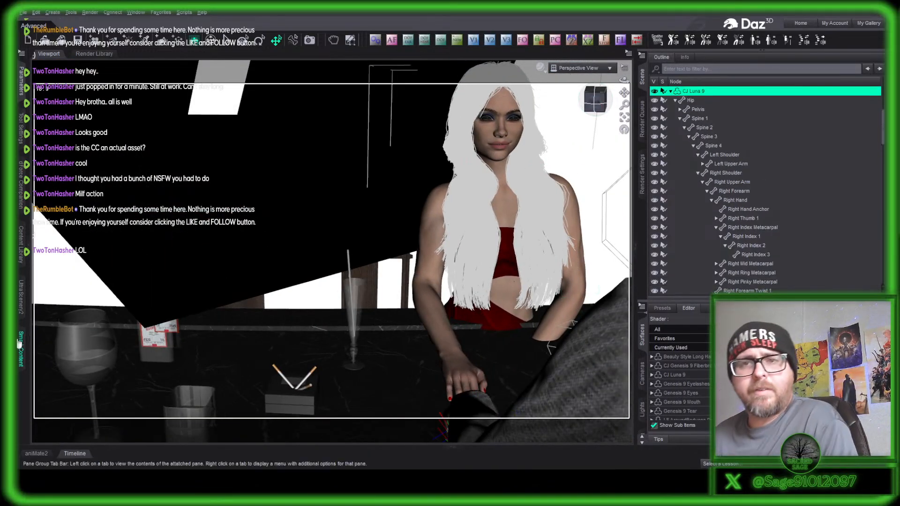
- Clear the hand search filter and narrow the content library to Poses > Walking
click(20, 136)
click(26, 66)
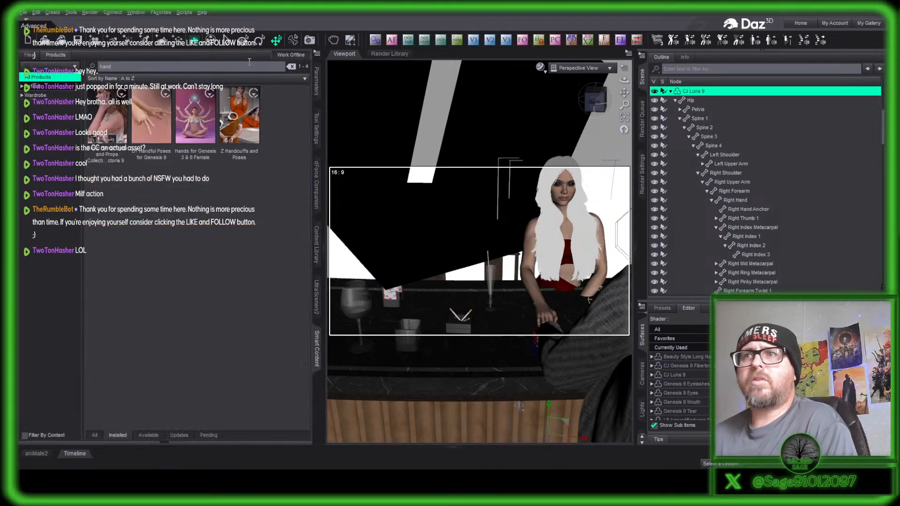
click(292, 67)
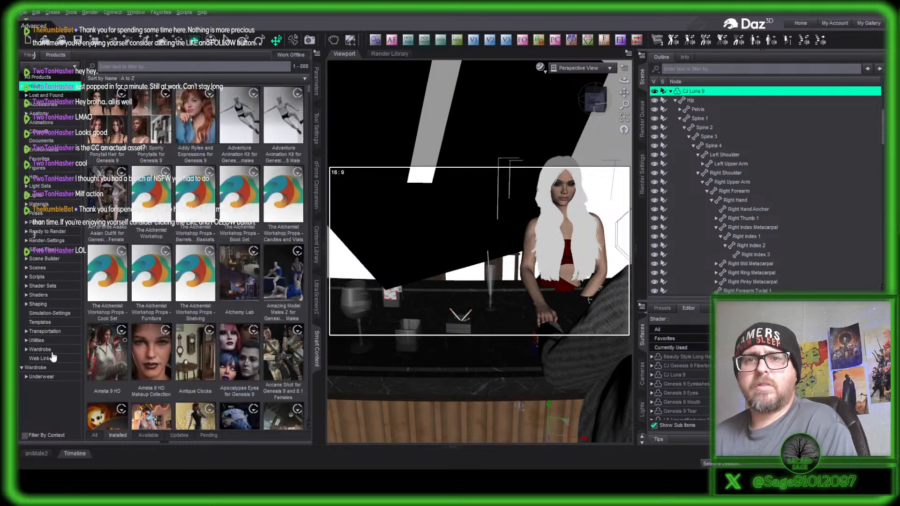
click(41, 214)
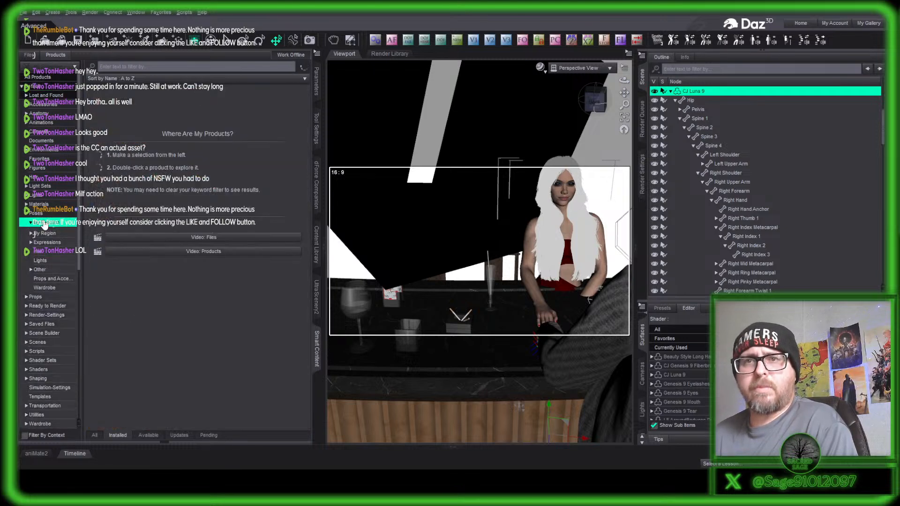
click(60, 198)
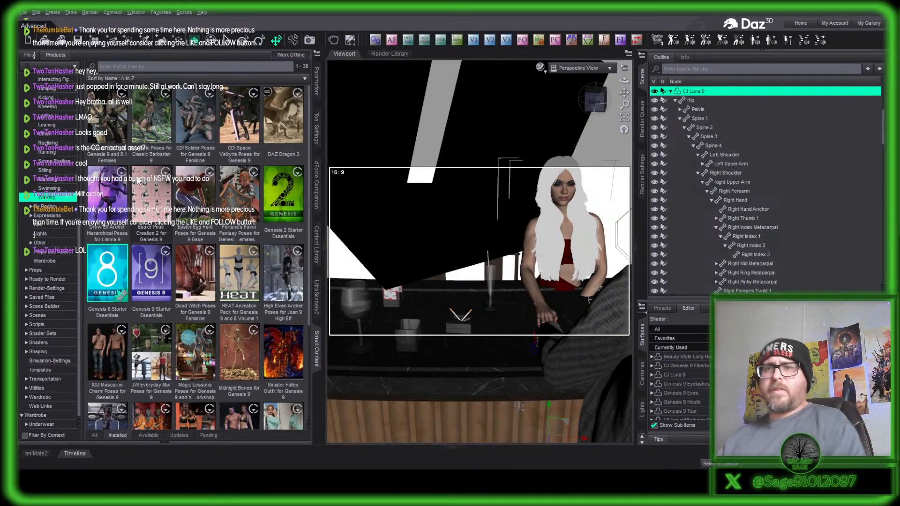
scroll(252, 341, down, 3)
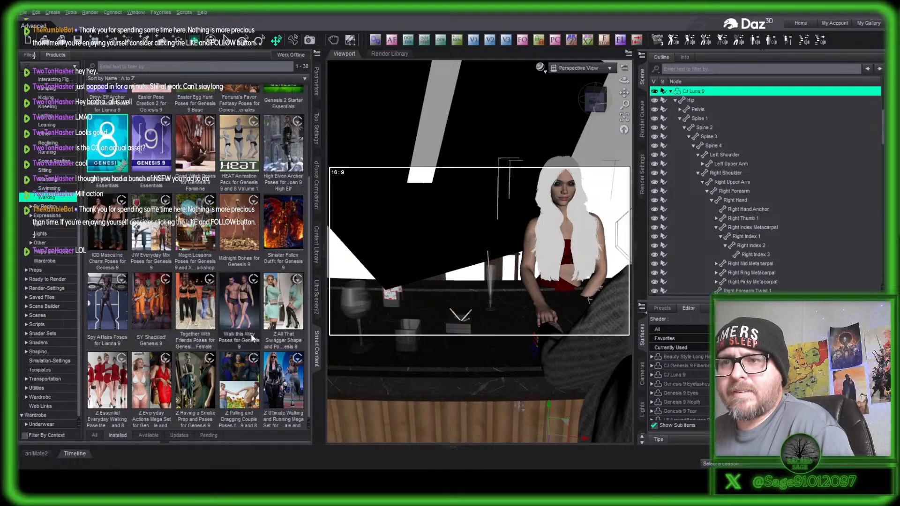
scroll(252, 338, up, 3)
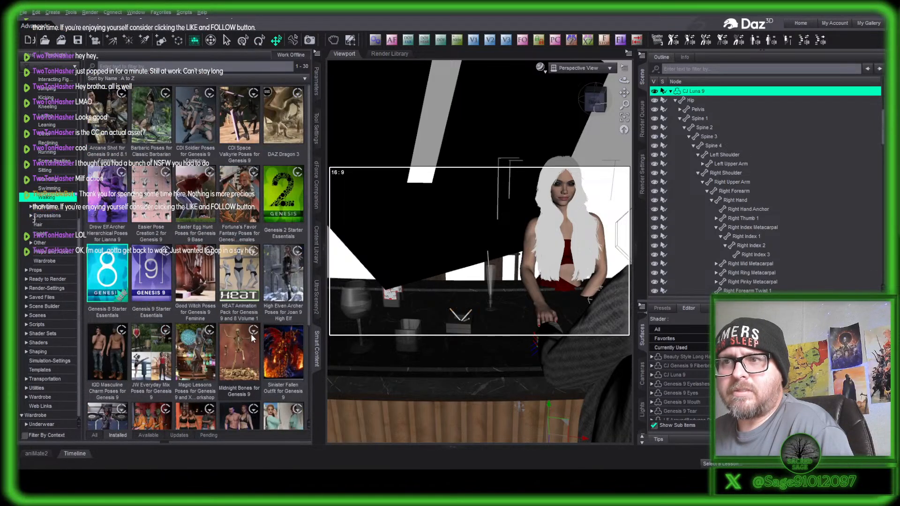
scroll(251, 334, down, 3)
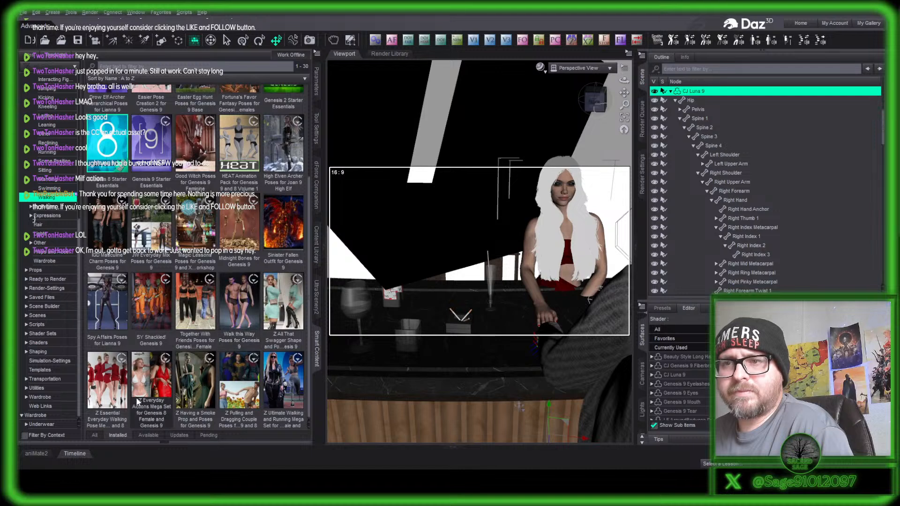
- Apply Full 29 Walking Backwards Mirror from the Z Essential Everyday Walking Pose Mega Set
click(296, 393)
double_click(296, 393)
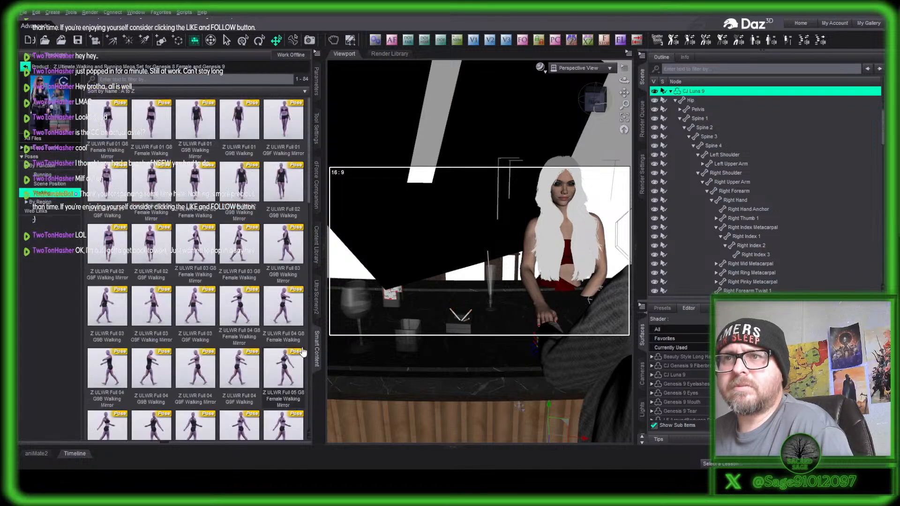
scroll(257, 314, down, 10)
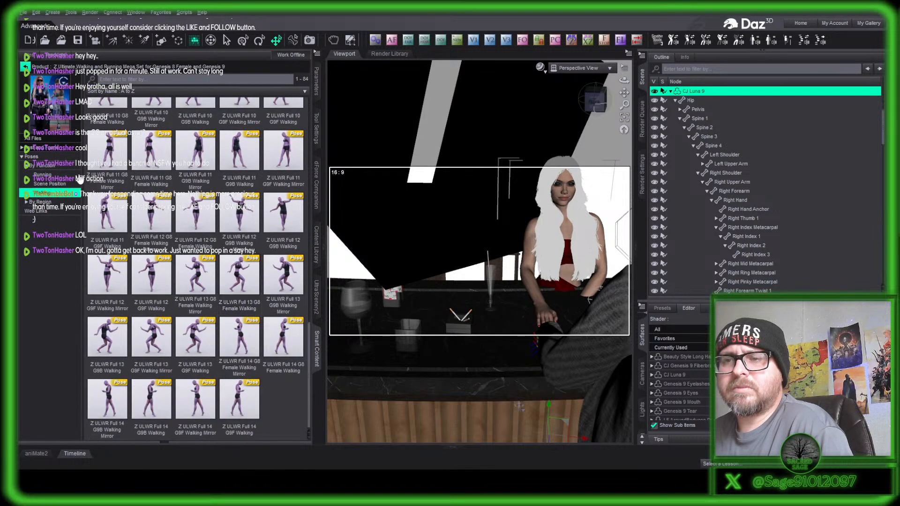
click(24, 66)
scroll(201, 318, down, 1)
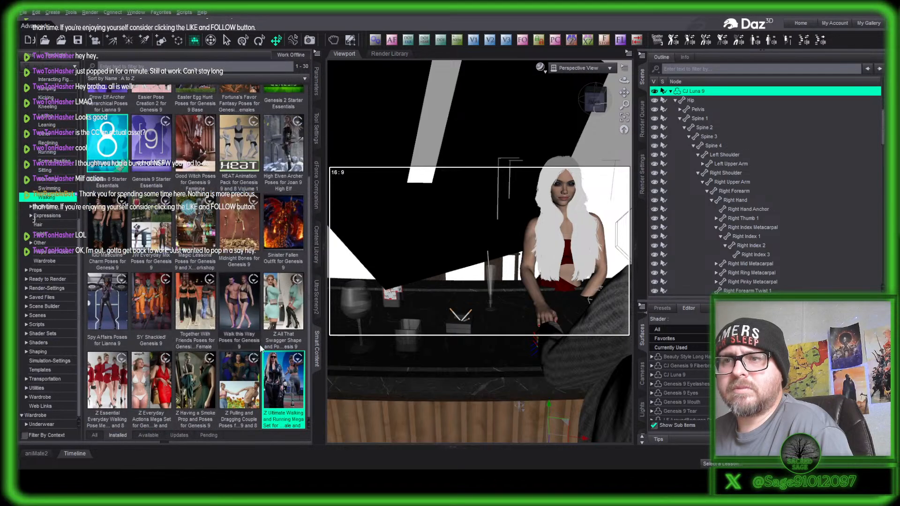
double_click(109, 382)
scroll(248, 272, down, 5)
scroll(253, 279, down, 5)
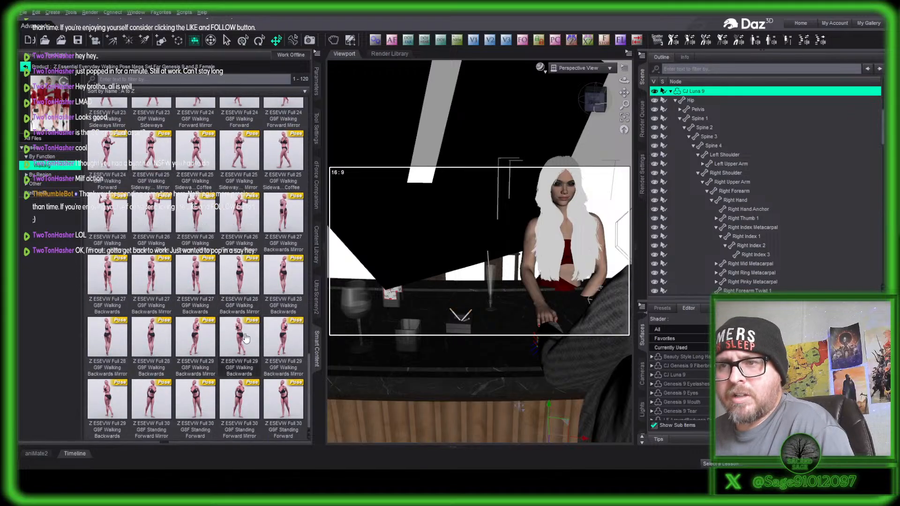
click(288, 338)
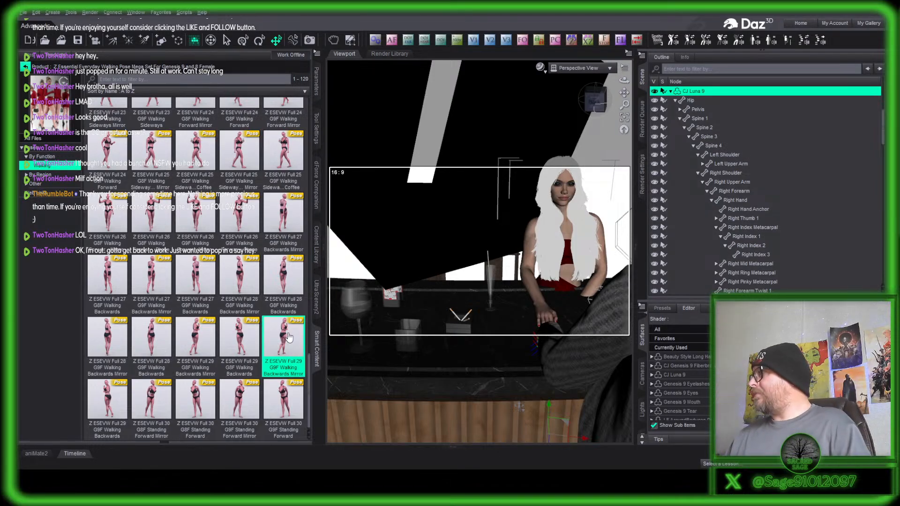
double_click(288, 338)
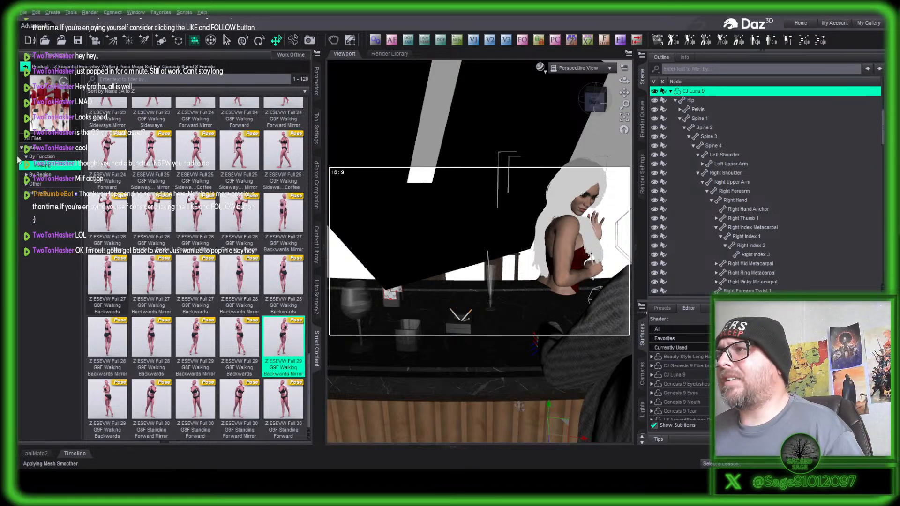
- Move the bartender right and back behind the bar, viewed at counter level
drag(595, 100, 488, 106)
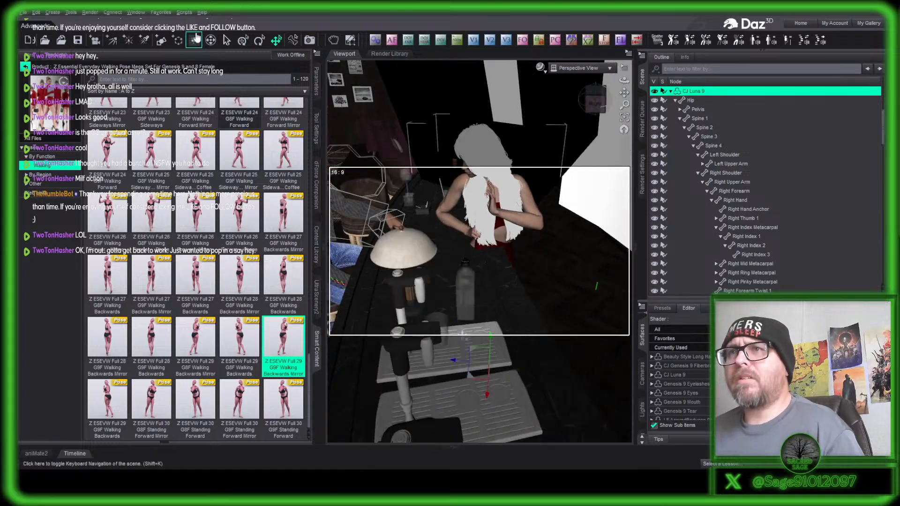
drag(469, 385, 513, 374)
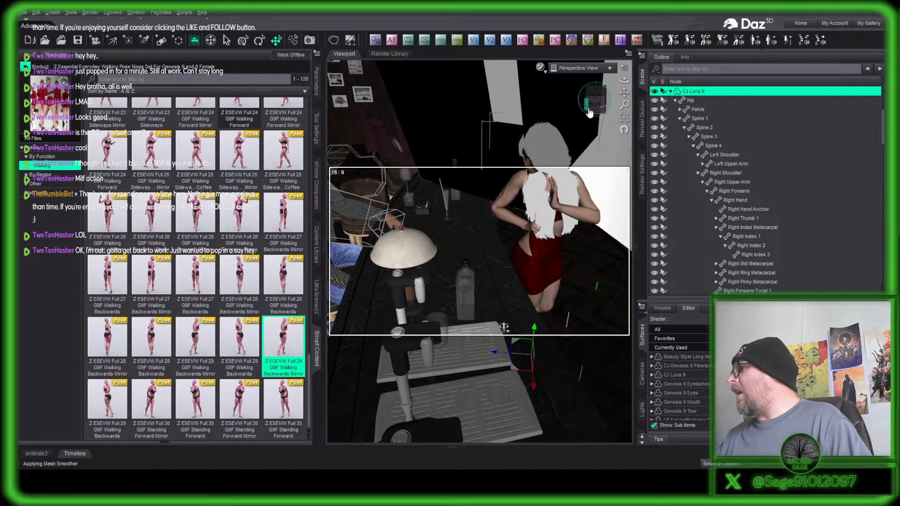
click(316, 358)
drag(598, 100, 692, 135)
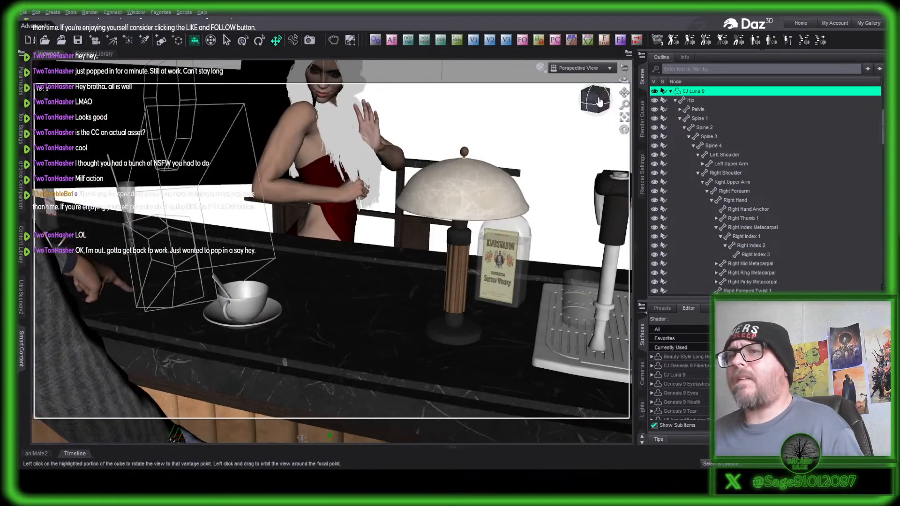
- Select the Credit Card and frame it together with the bartender
click(671, 91)
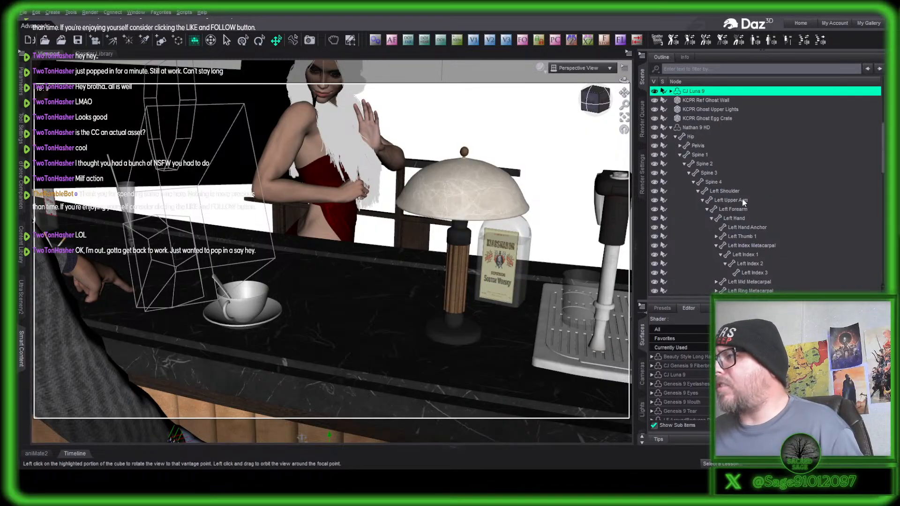
scroll(752, 170, down, 10)
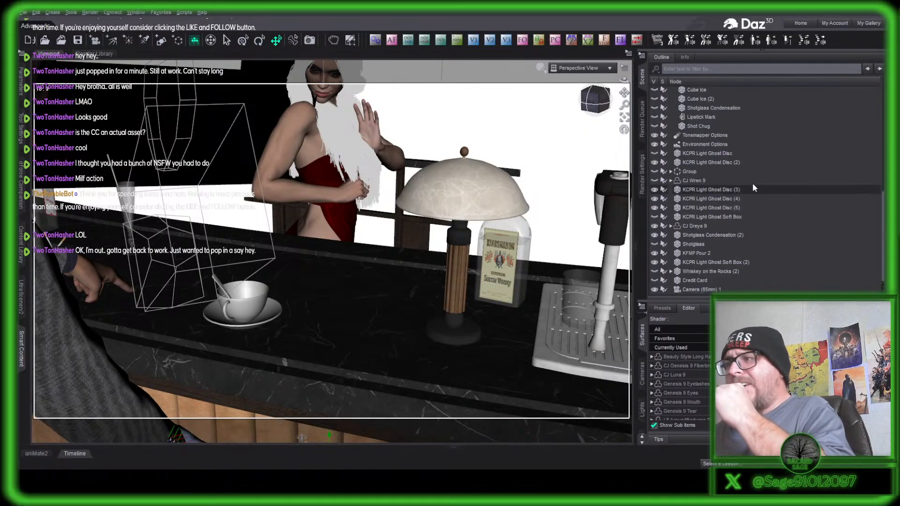
click(693, 281)
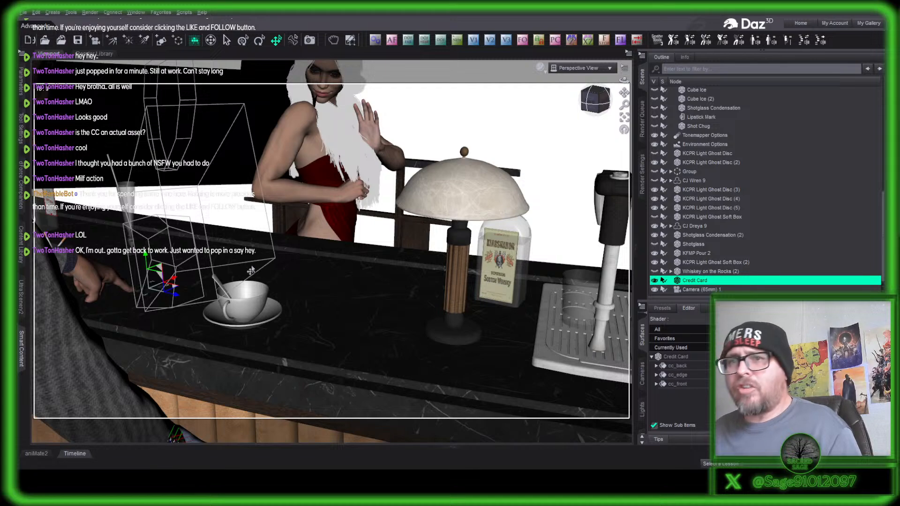
drag(597, 99, 620, 299)
middle_drag(621, 299, 615, 297)
scroll(615, 297, down, 2)
drag(596, 105, 433, 268)
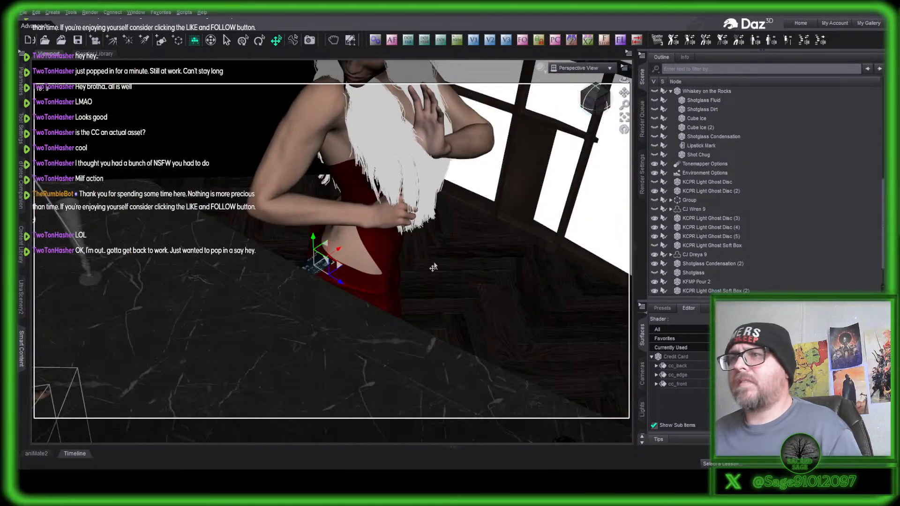
- Twist the right forearm from 34.23 to -9.20 and reduce the upper arm twist to about 16
click(333, 221)
click(21, 82)
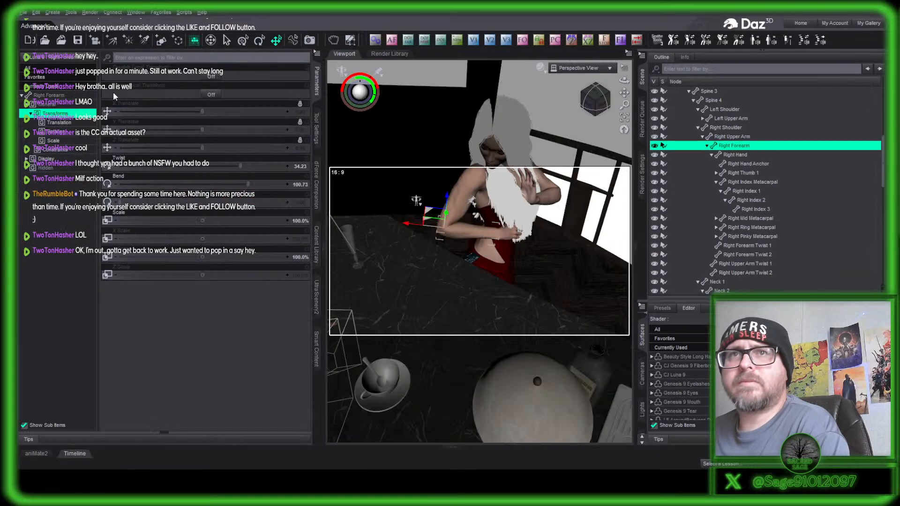
drag(240, 166, 198, 167)
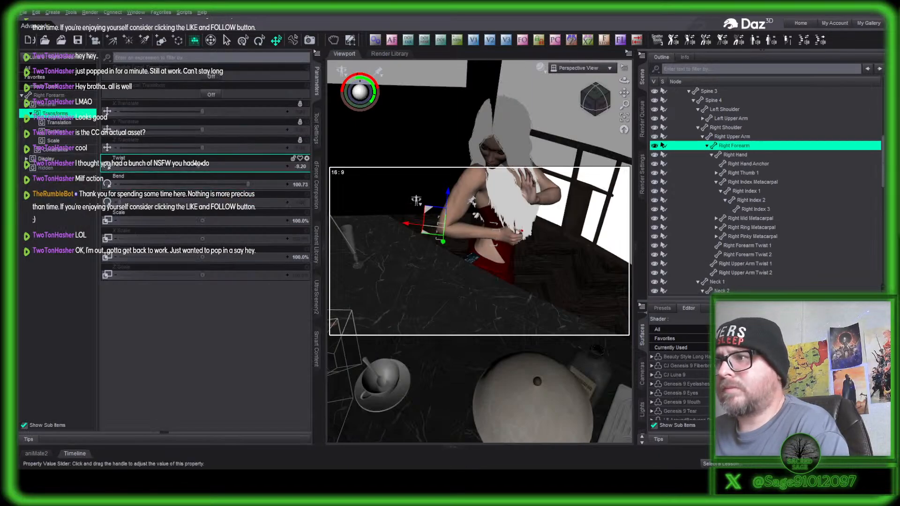
click(453, 205)
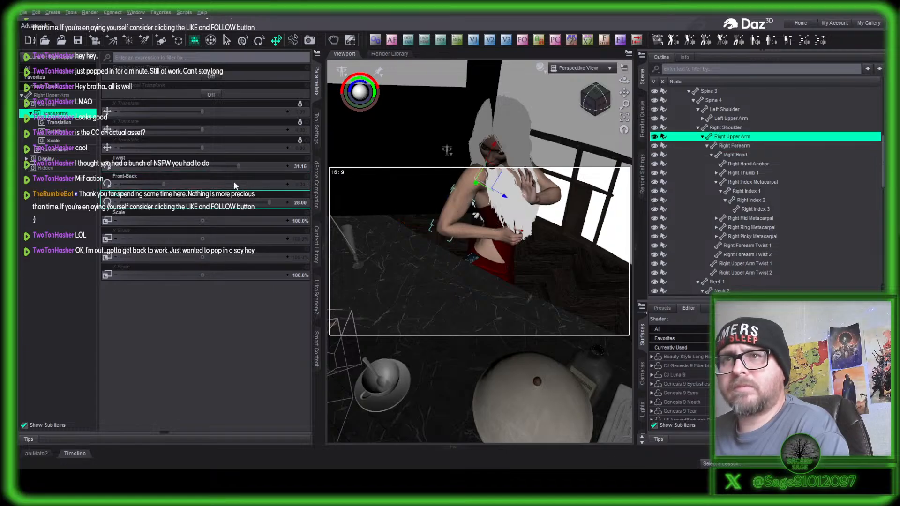
drag(238, 167, 223, 166)
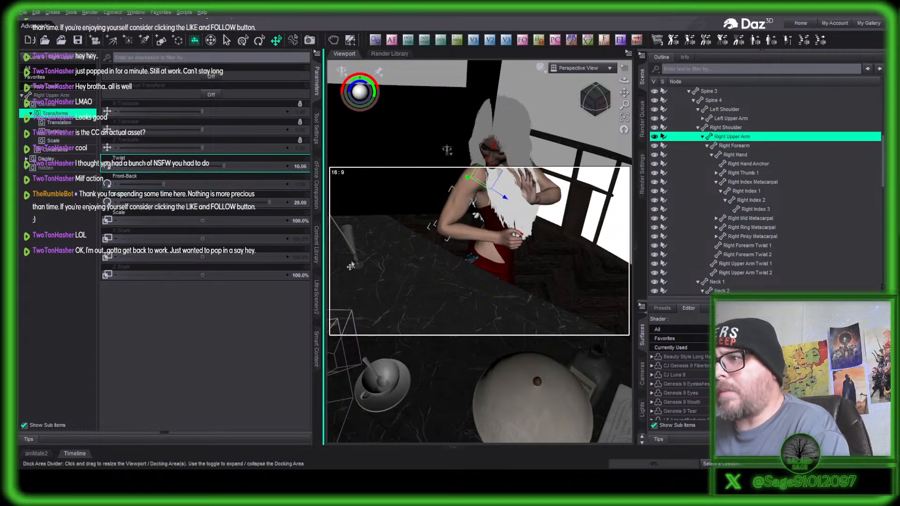
scroll(515, 242, down, 3)
scroll(516, 243, up, 10)
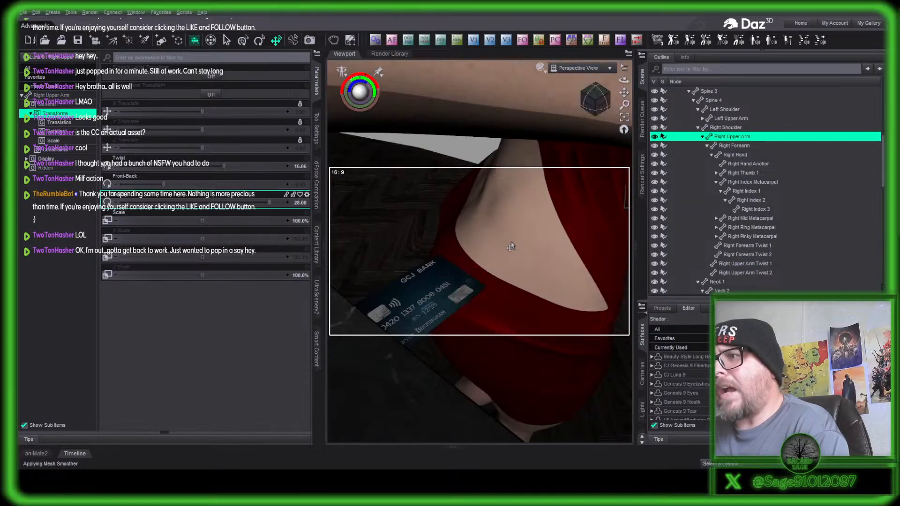
- Move the Credit Card up from her hip into her right hand
click(441, 296)
scroll(449, 289, down, 3)
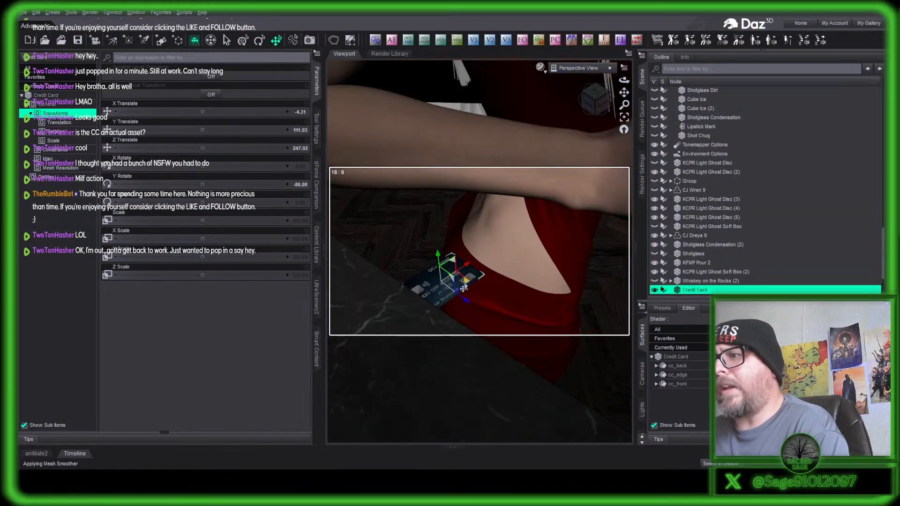
drag(465, 287, 578, 256)
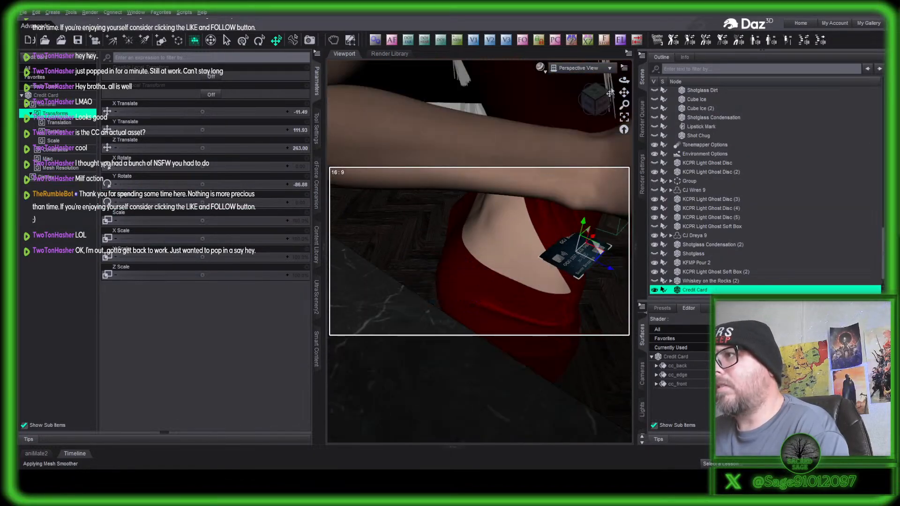
drag(625, 89, 602, 94)
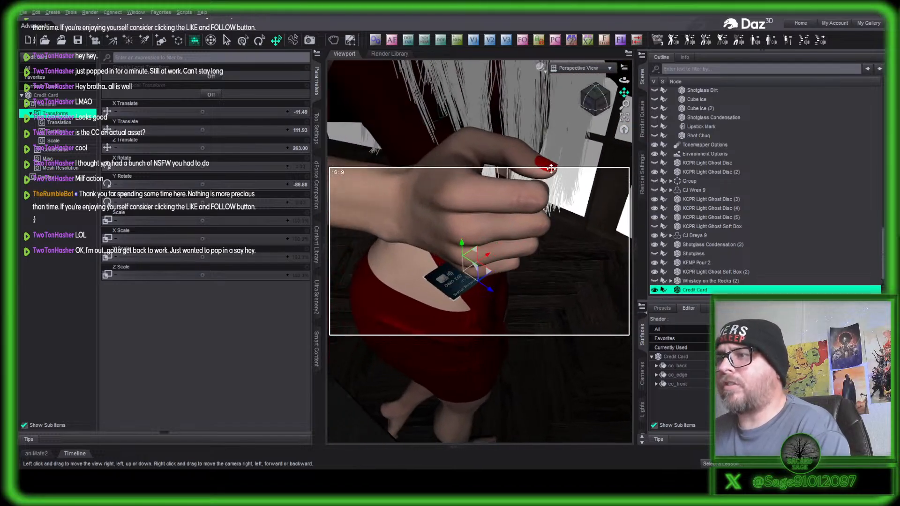
drag(463, 248, 494, 79)
drag(482, 135, 613, 203)
mouse_move(595, 99)
mouse_down()
mouse_move(612, 97)
mouse_move(602, 98)
mouse_move(611, 105)
mouse_up()
click(624, 118)
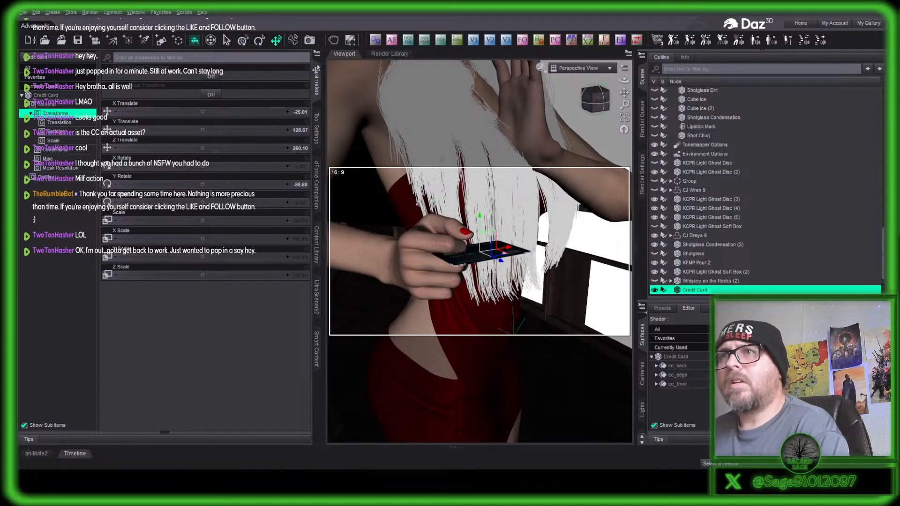
- Tilt the card about 20 degrees, lower it into her fingers, then tilt it back slightly
click(259, 40)
drag(497, 240, 499, 245)
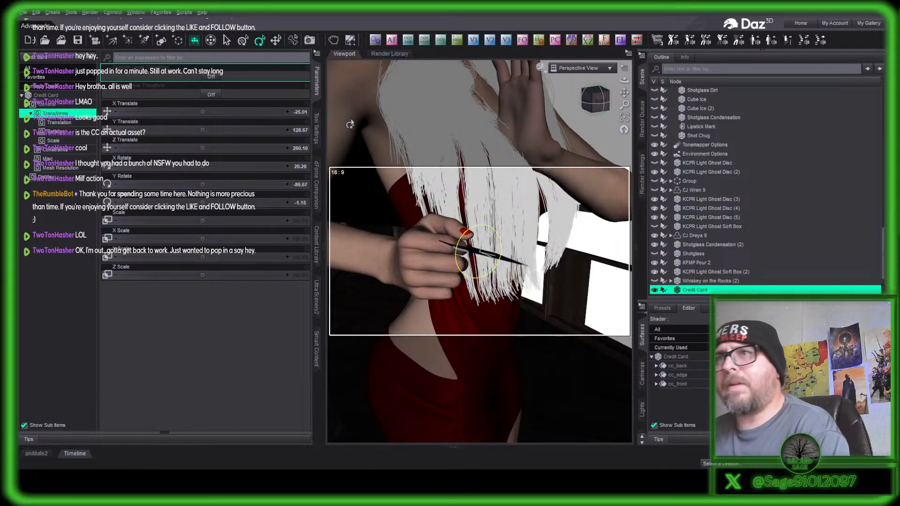
click(276, 40)
drag(490, 219, 488, 228)
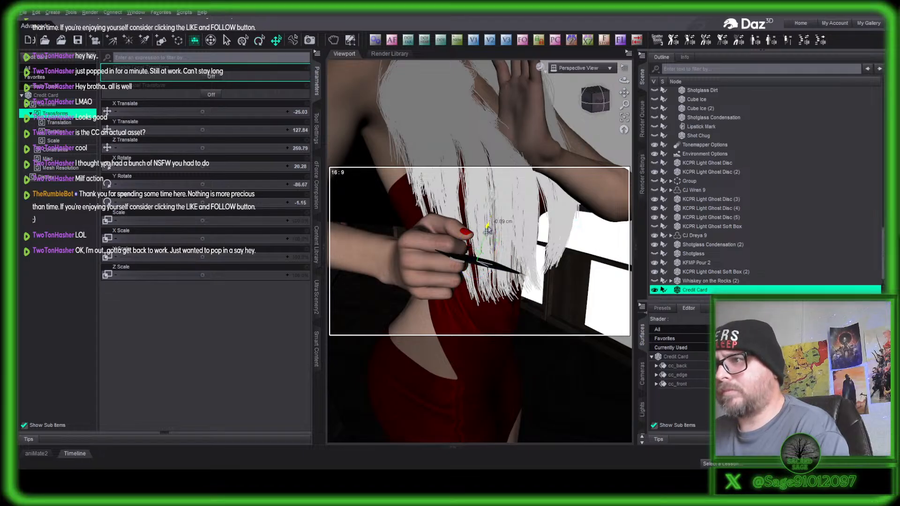
mouse_move(595, 99)
mouse_down()
mouse_move(620, 97)
mouse_move(610, 98)
mouse_up()
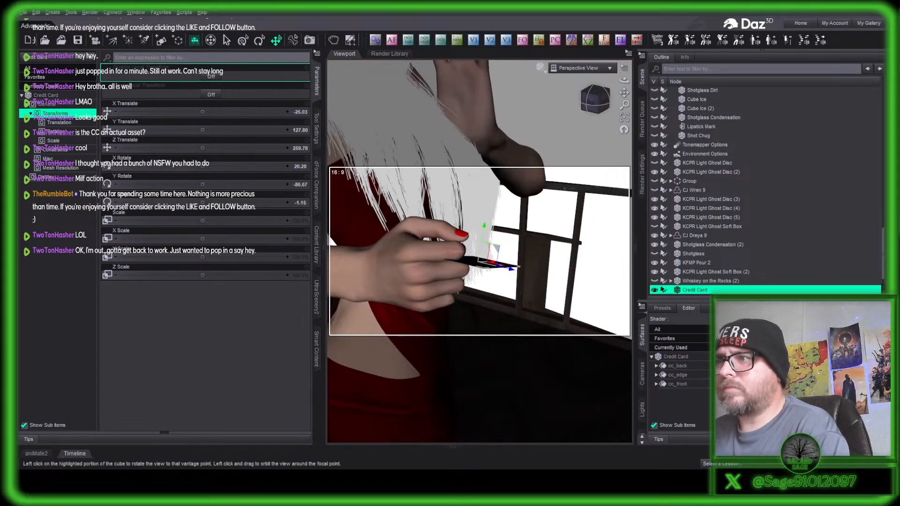
click(260, 40)
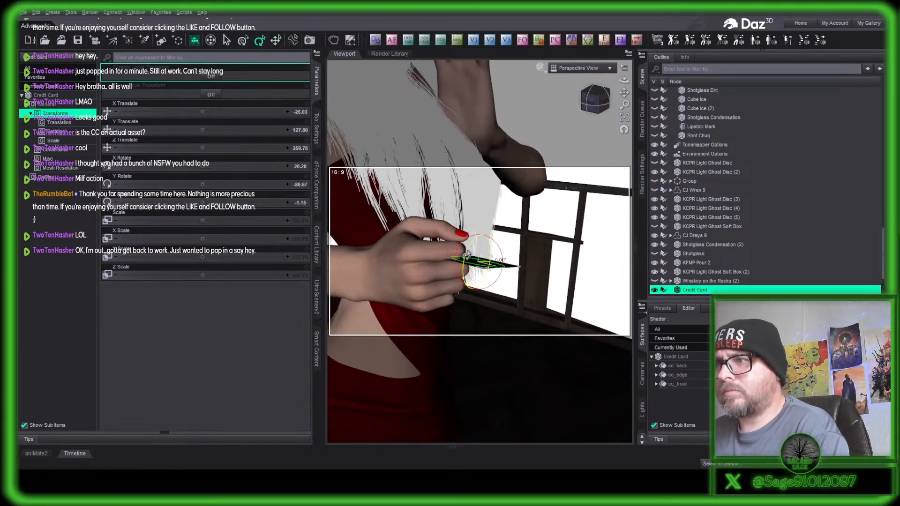
drag(468, 251, 465, 256)
mouse_move(595, 99)
mouse_down()
mouse_move(442, 177)
mouse_move(591, 89)
mouse_move(586, 78)
mouse_move(591, 96)
mouse_up()
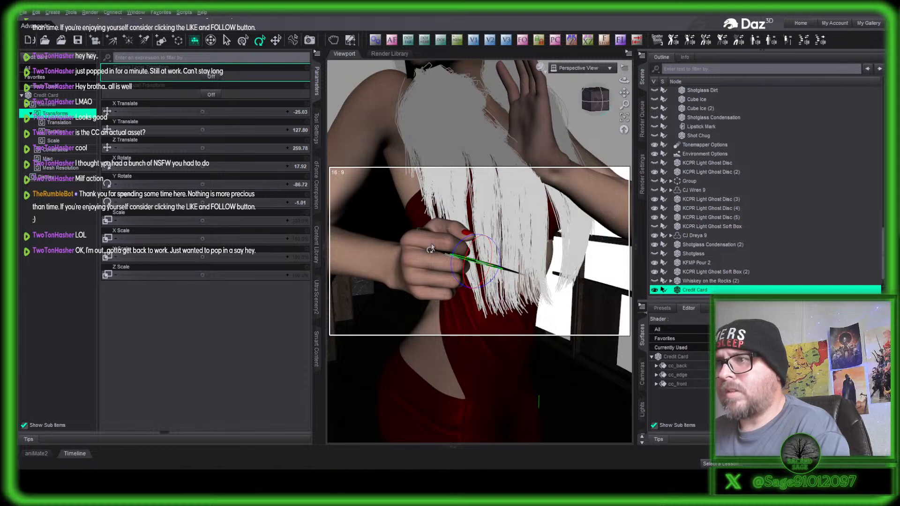
- Bend the right middle finger's Side-Side slightly and select the index finger's base joint
click(445, 262)
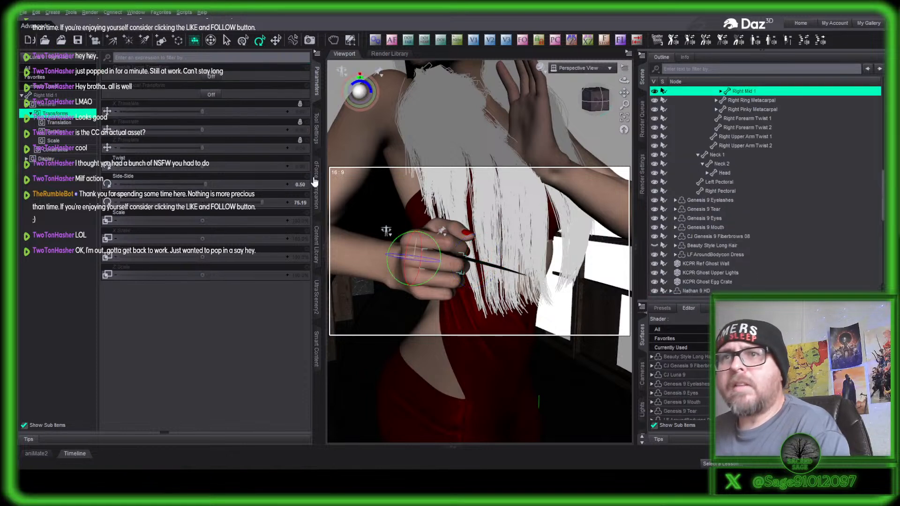
drag(207, 185, 200, 185)
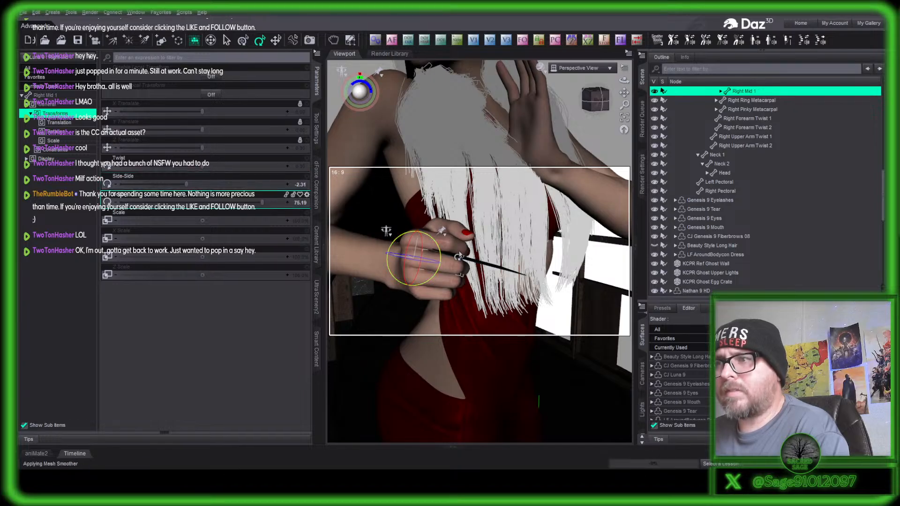
click(425, 247)
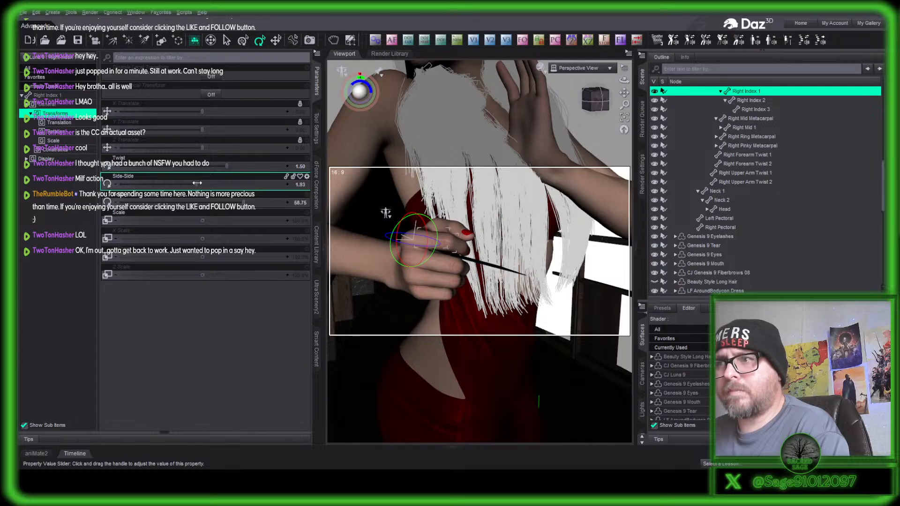
drag(596, 100, 264, 215)
click(317, 80)
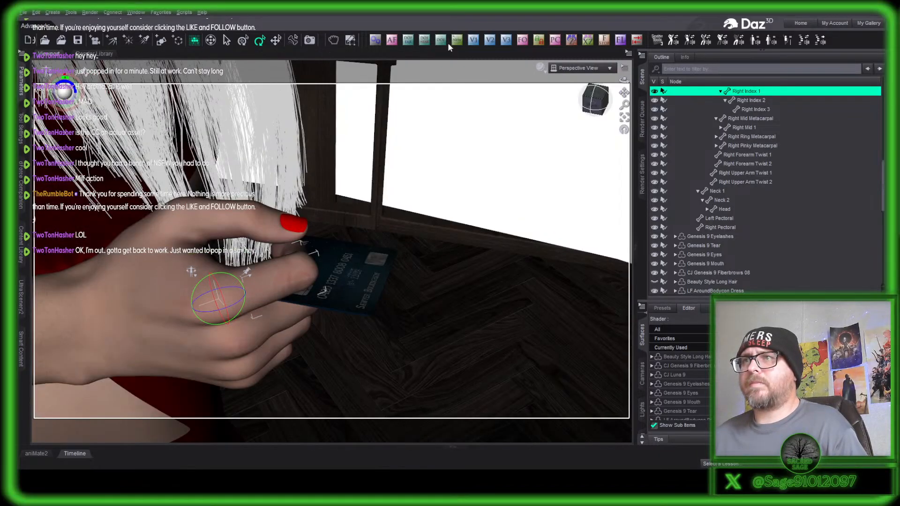
- Delete the unused Camera (65mm) 1 from the scene
click(599, 98)
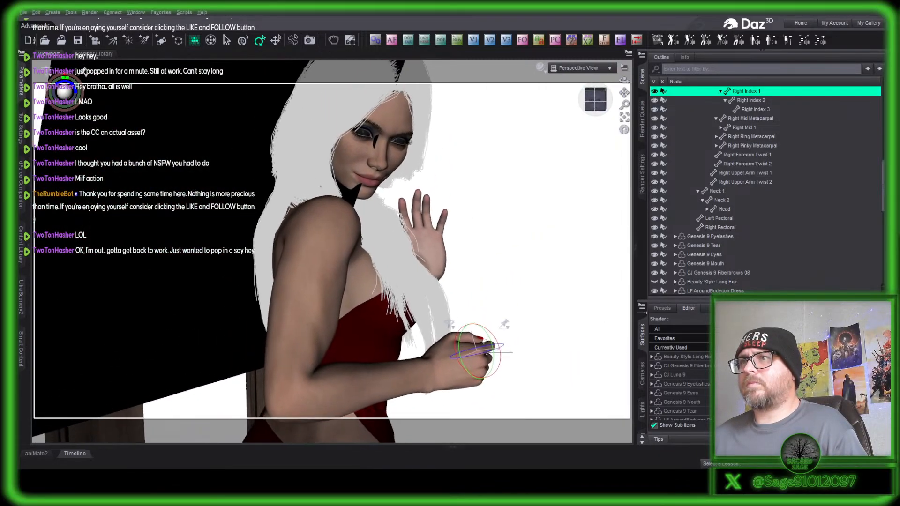
drag(599, 102, 530, 127)
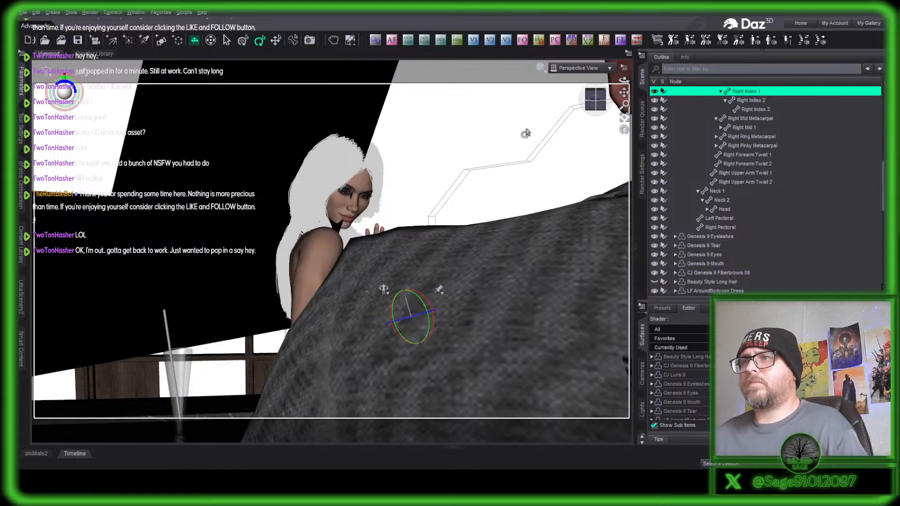
click(596, 108)
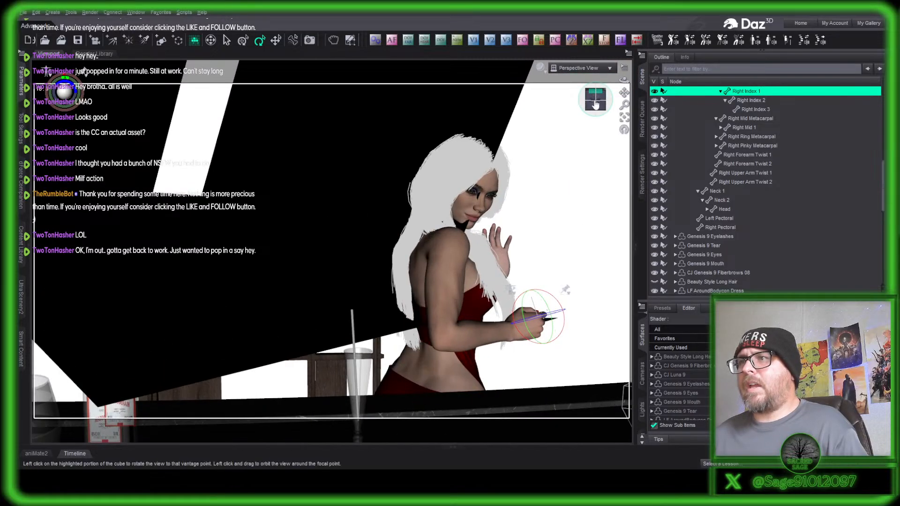
drag(596, 109, 526, 165)
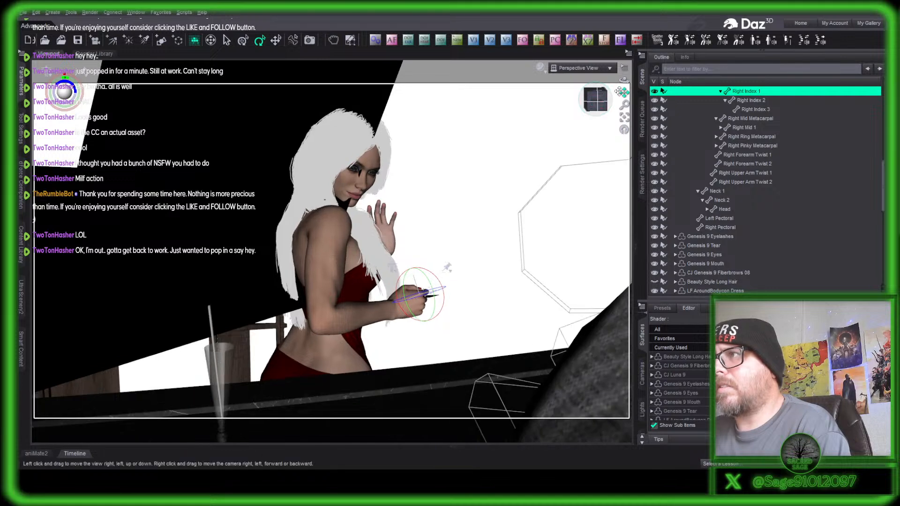
drag(624, 92, 580, 104)
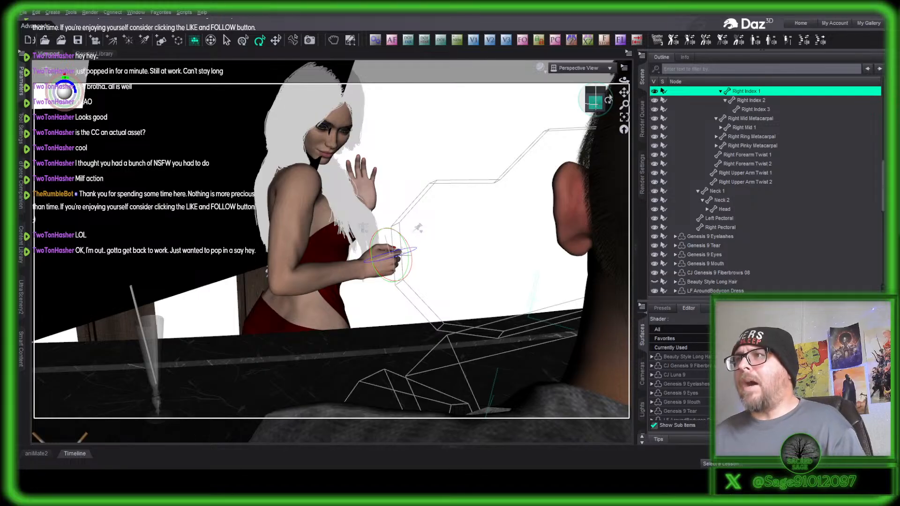
drag(624, 93, 543, 121)
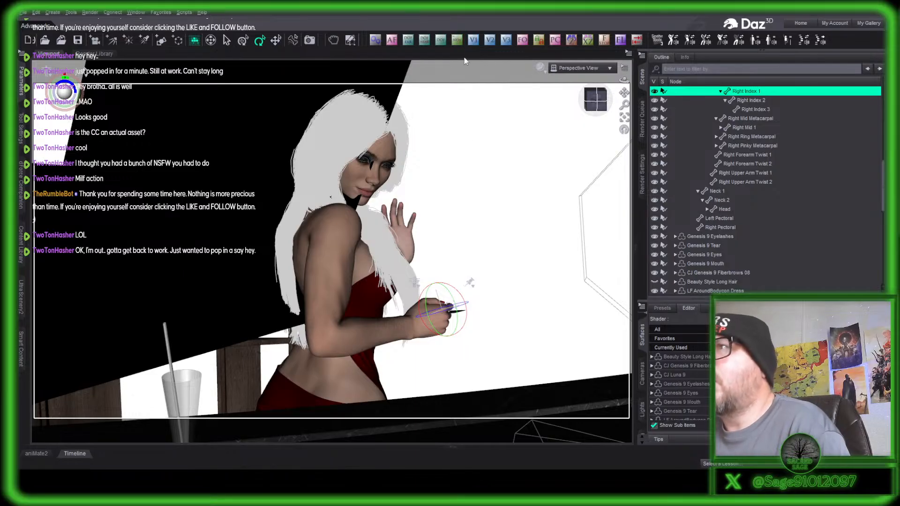
scroll(729, 167, down, 10)
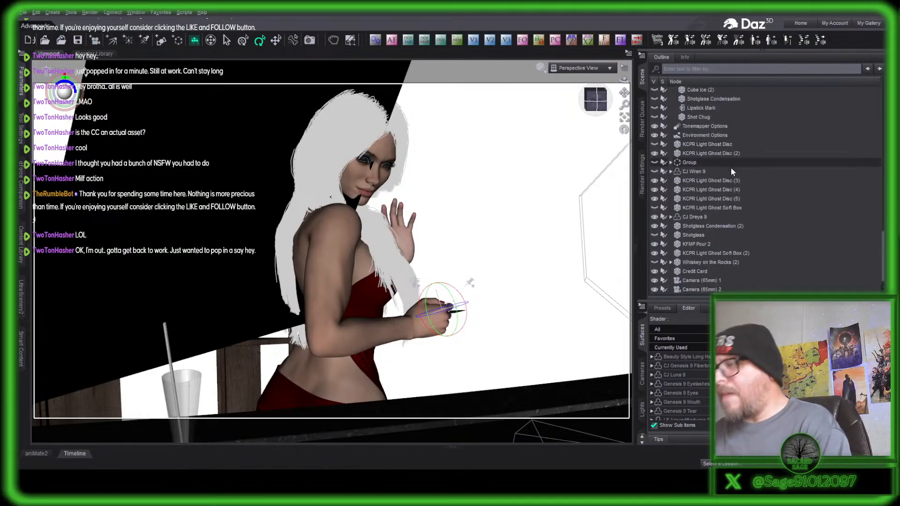
click(712, 280)
key(Delete)
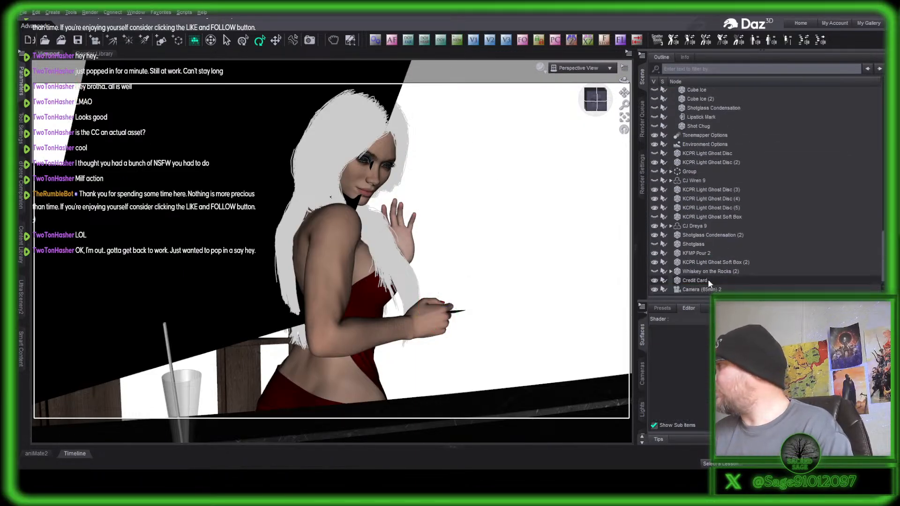
- Move KCPR Light Ghost Soft Box (2) left and up, then slide it right
click(207, 229)
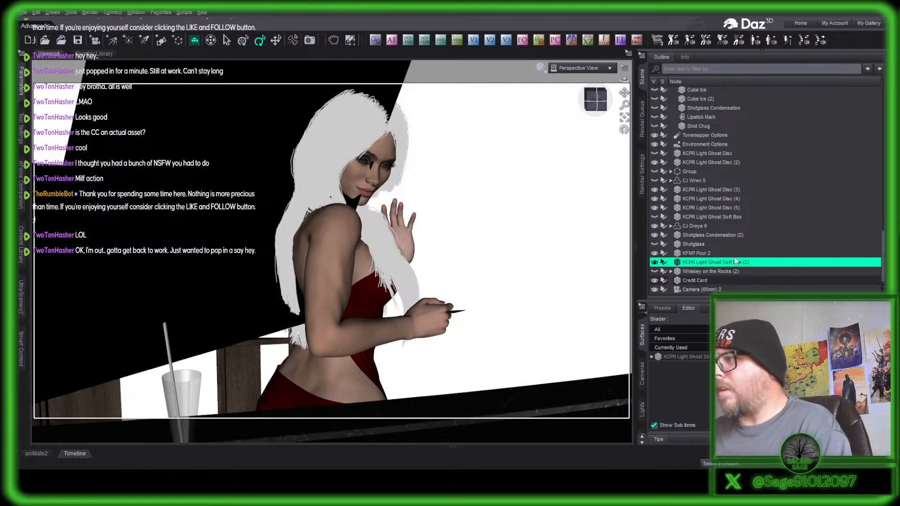
alt+drag(356, 187, 325, 203)
click(276, 41)
drag(277, 228, 251, 210)
click(596, 102)
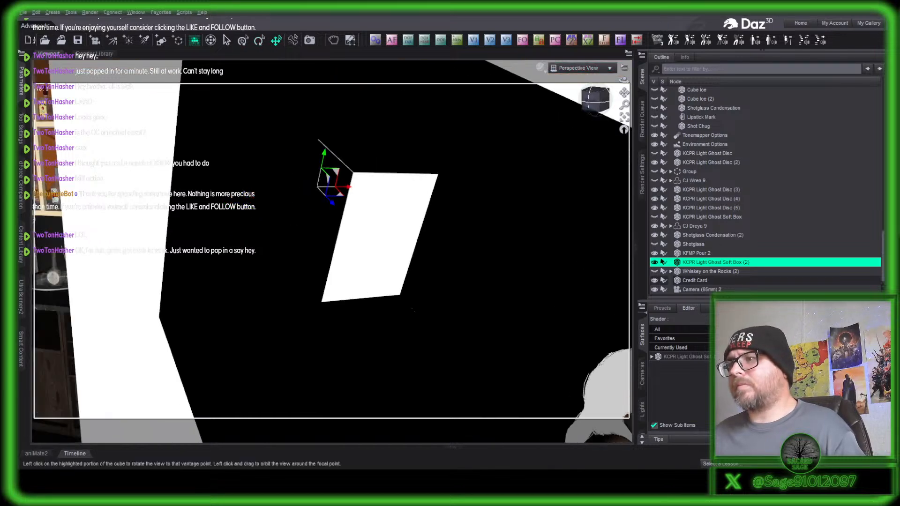
drag(282, 206, 349, 212)
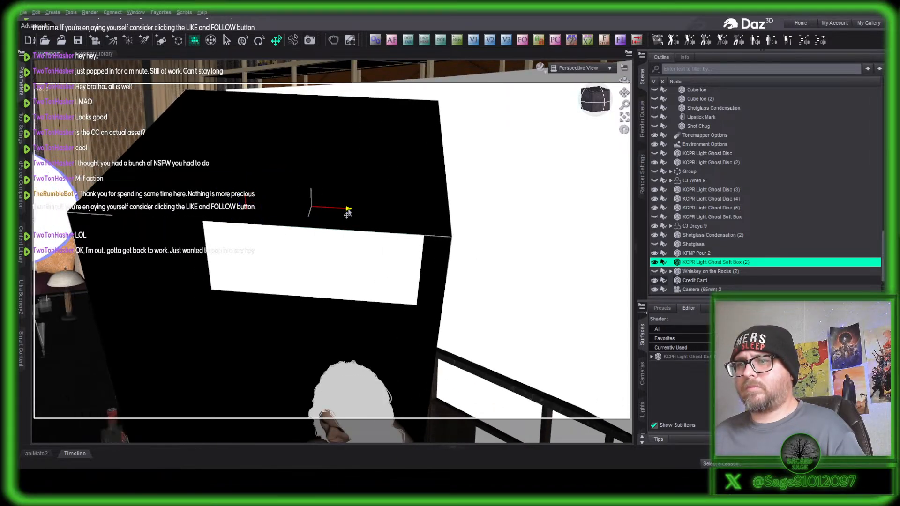
middle_drag(368, 199, 368, 89)
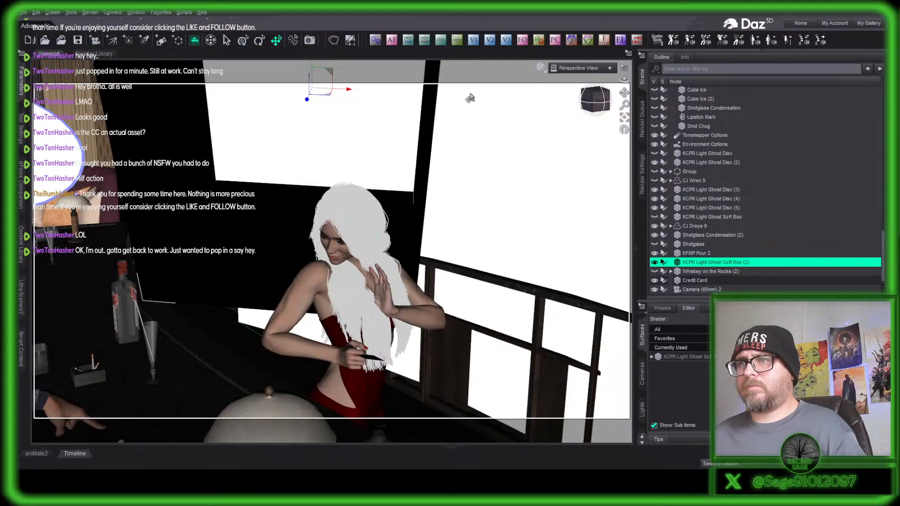
- Look through Camera (65mm) 2 and select the CJ Luna 9 figure
click(562, 72)
click(576, 156)
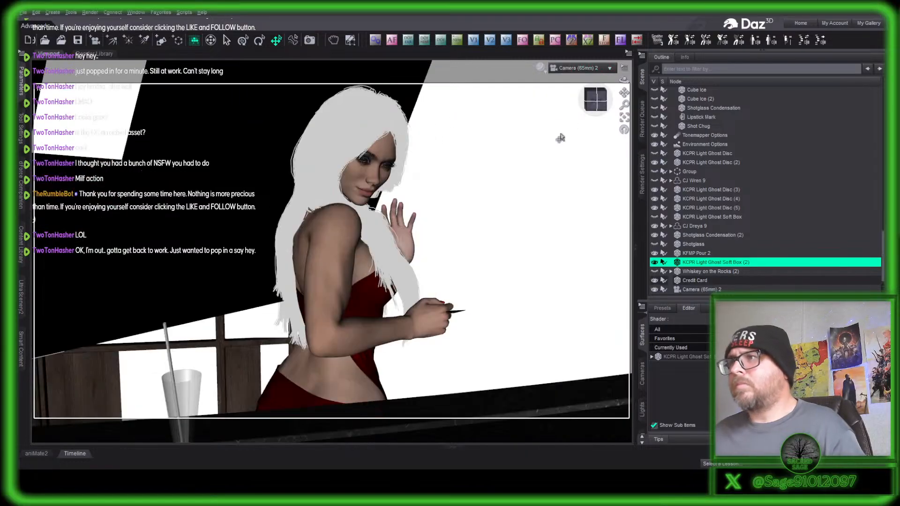
click(336, 257)
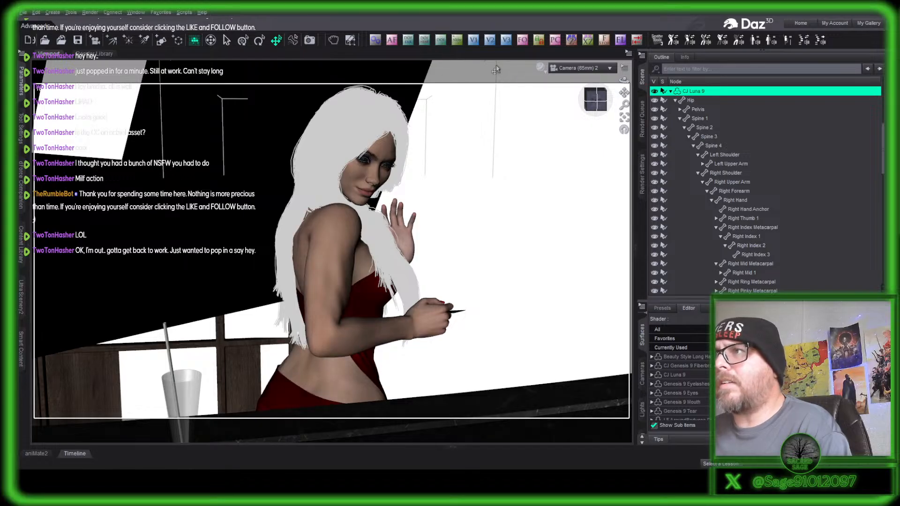
- Preview the lighting in NVIDIA Iray, then return to Texture Shaded in Perspective View
click(542, 71)
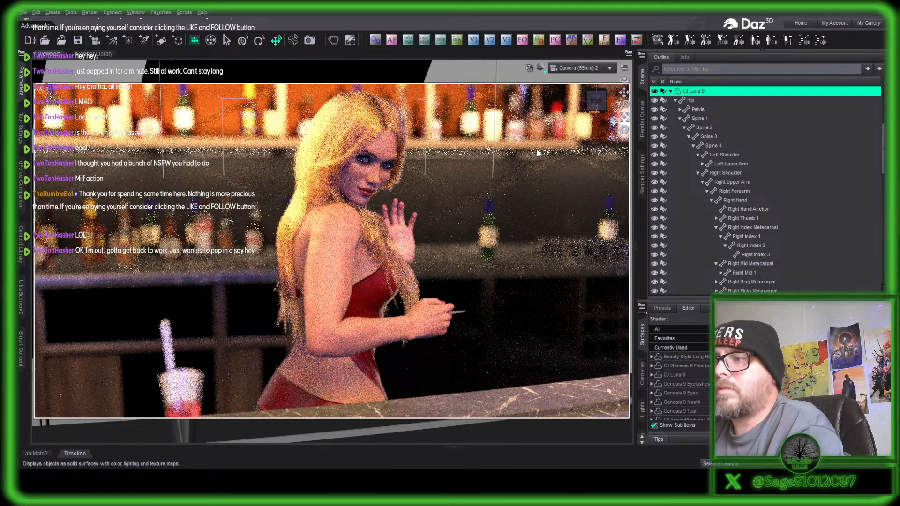
click(565, 100)
click(580, 69)
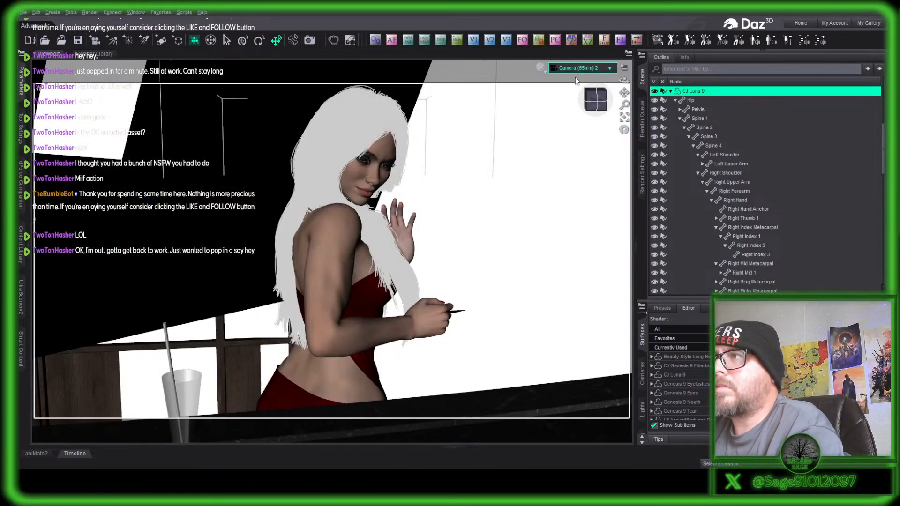
click(574, 79)
scroll(526, 166, up, 2)
scroll(526, 166, up, 5)
scroll(525, 166, down, 3)
- Lower the left upper arm's Twist so her waving hand turns upward
click(549, 373)
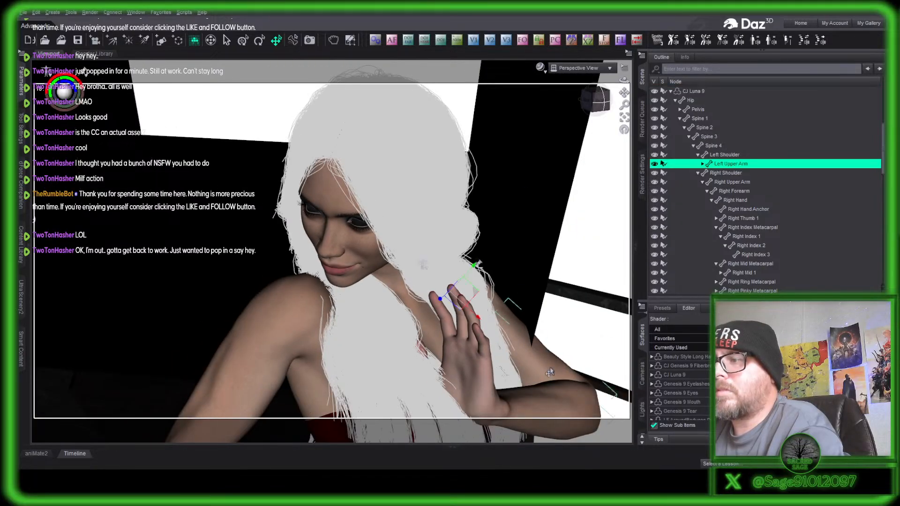
click(21, 81)
drag(261, 167, 247, 170)
scroll(504, 201, up, 5)
drag(595, 99, 543, 102)
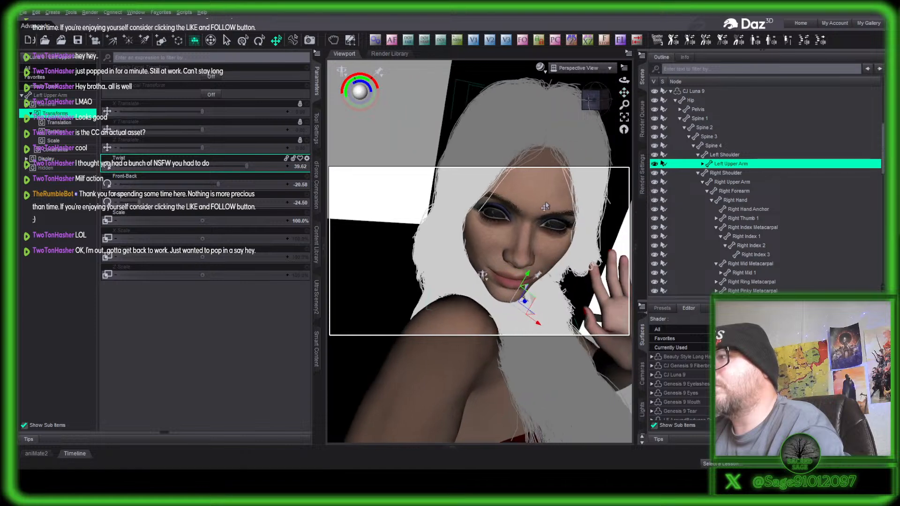
- Bring up CJ Luna 9's Head > Cheek and Jaw posing controls
double_click(546, 201)
scroll(641, 397, down, 3)
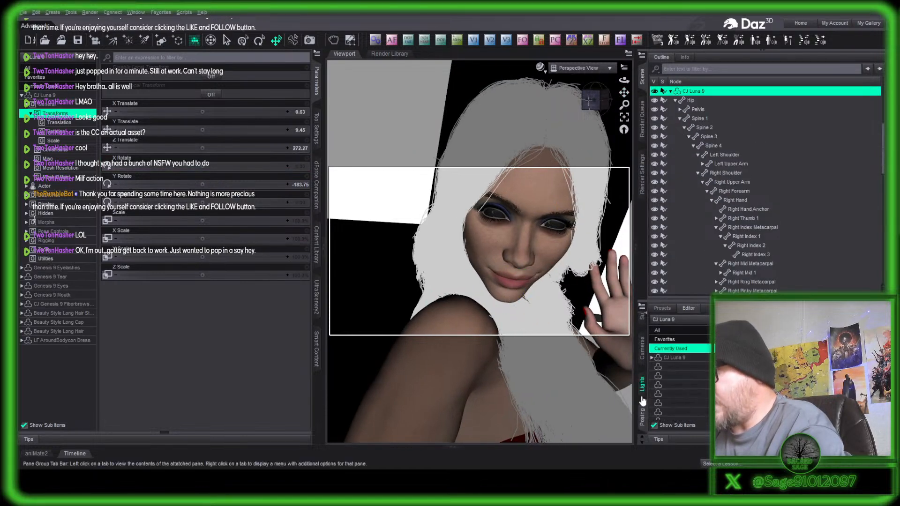
click(689, 358)
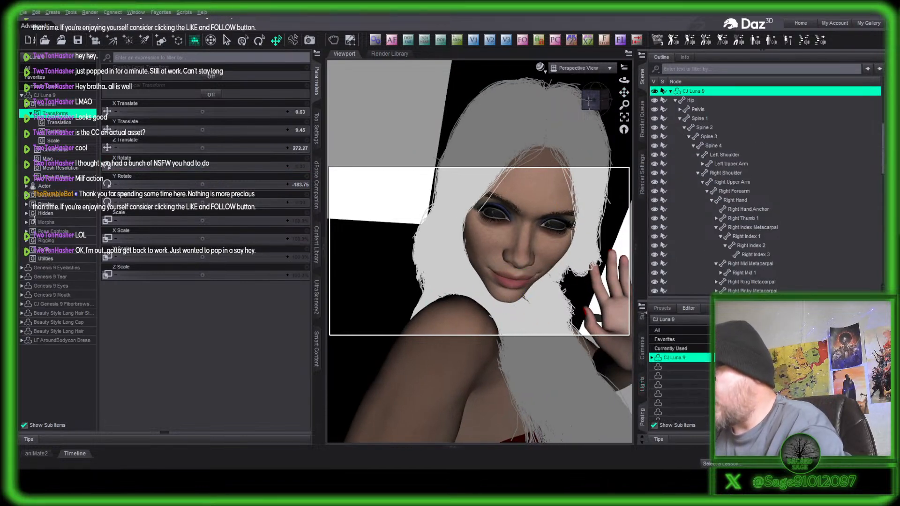
click(666, 347)
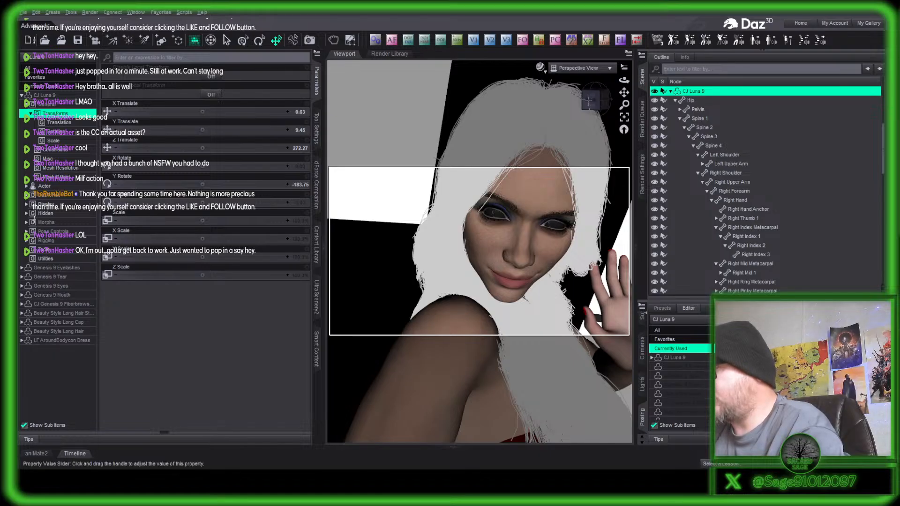
scroll(688, 388, down, 1)
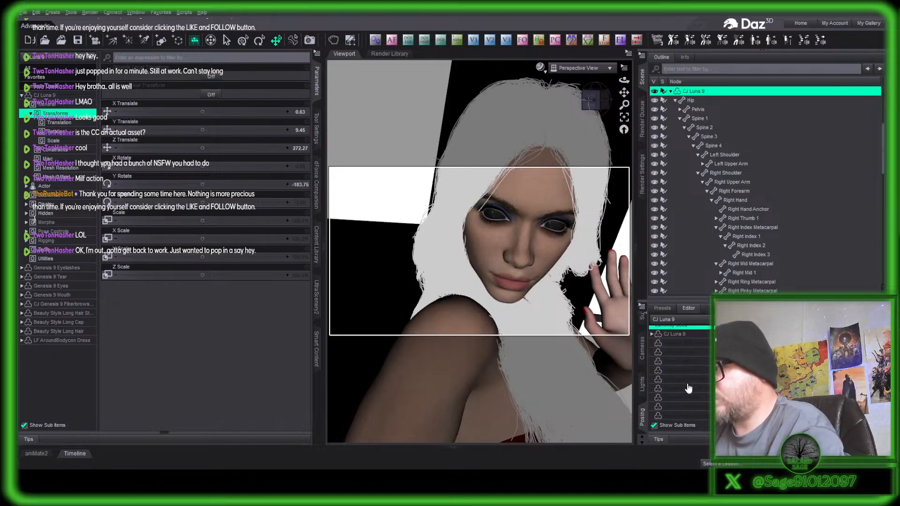
scroll(688, 384, up, 1)
click(677, 344)
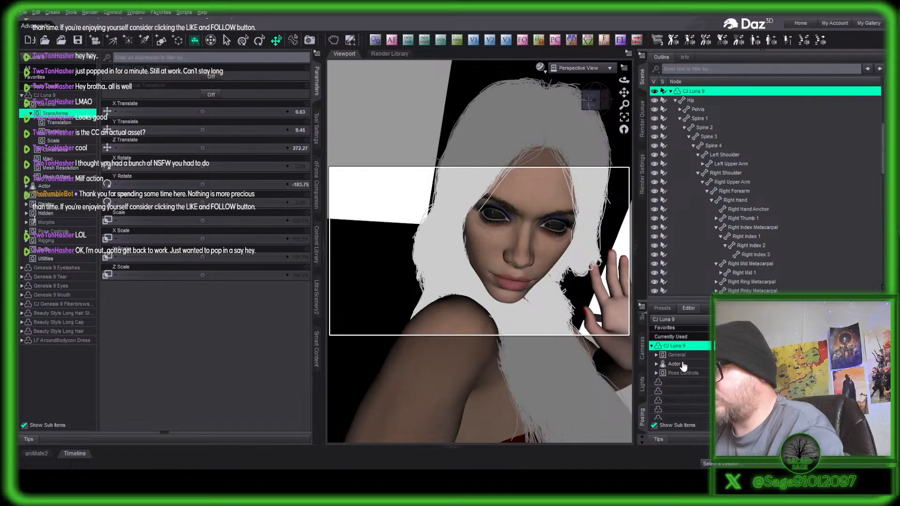
click(683, 374)
scroll(682, 366, down, 3)
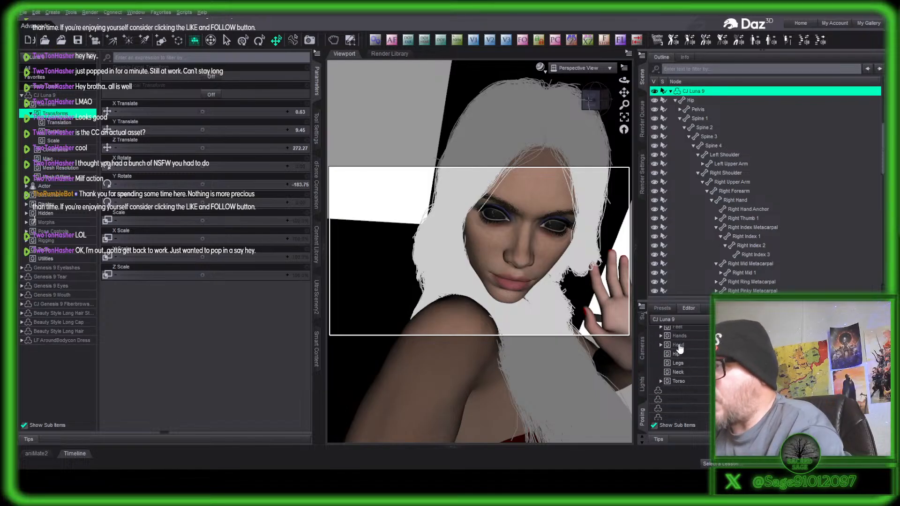
click(680, 346)
scroll(699, 370, down, 1)
click(703, 357)
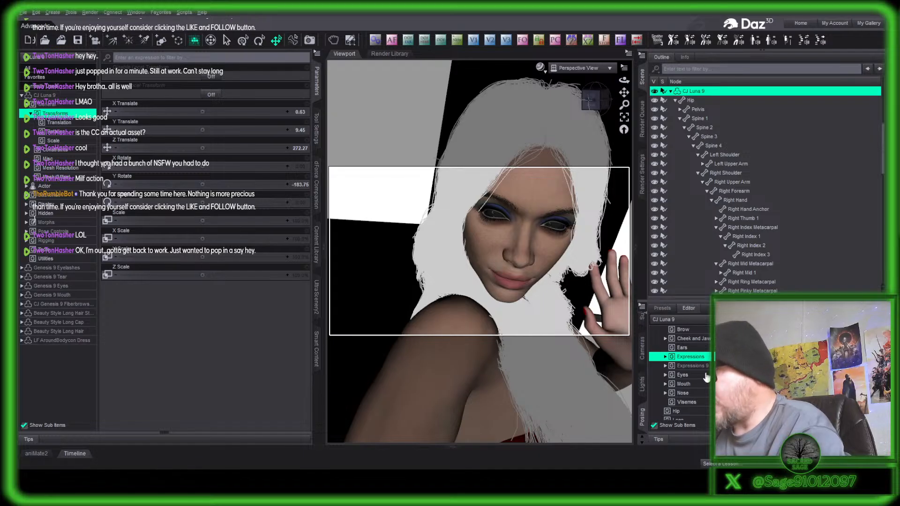
click(696, 339)
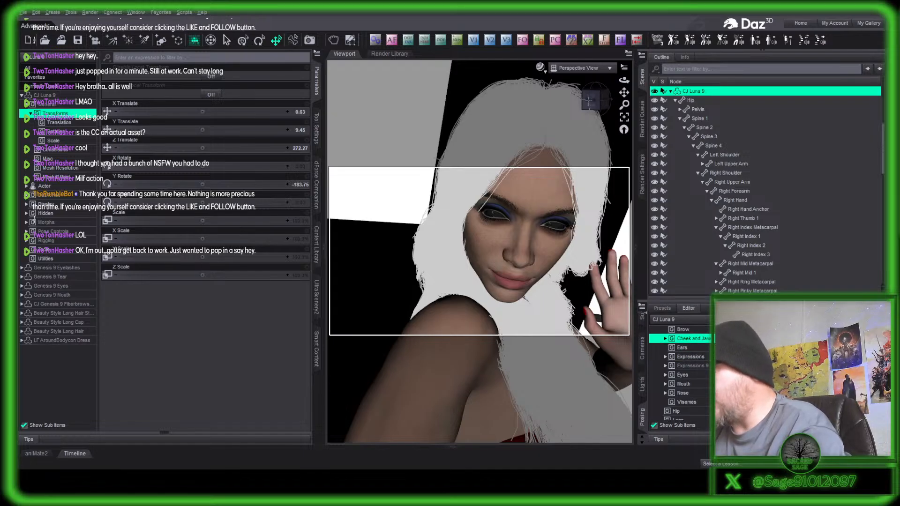
- Raise the jaw-open dial so her teeth show, then view through Camera (65mm) 2
drag(799, 365, 812, 365)
drag(589, 100, 593, 105)
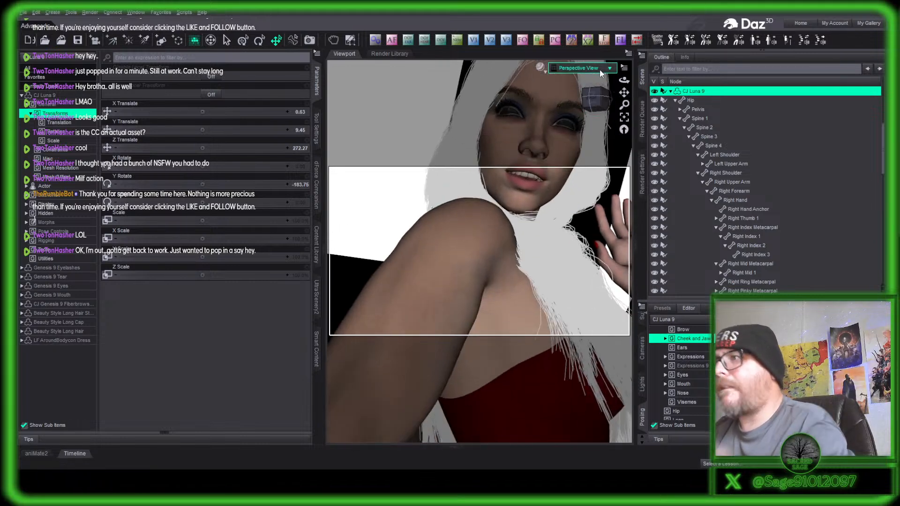
click(609, 147)
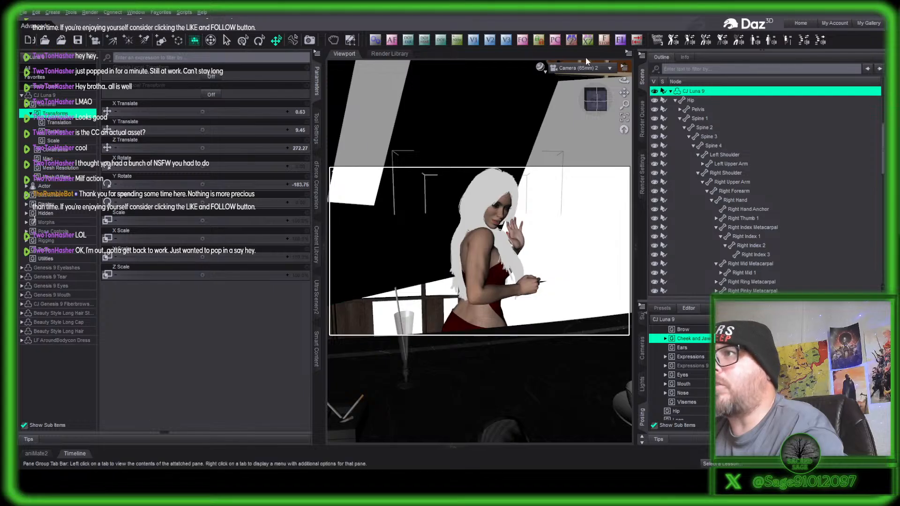
- Preview the posed bartender in Iray, then return to Texture Shaded Perspective View
click(318, 81)
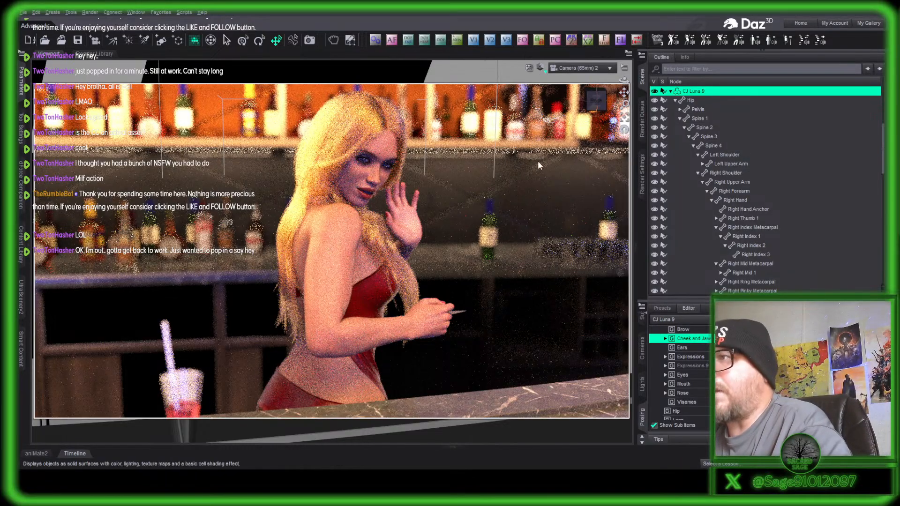
click(575, 70)
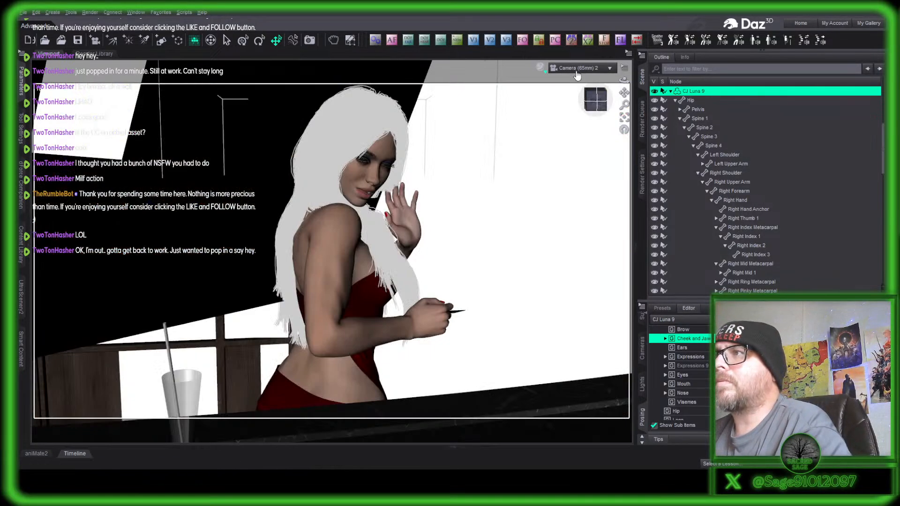
click(577, 79)
mouse_move(597, 94)
mouse_down()
mouse_move(567, 95)
mouse_move(612, 95)
mouse_move(594, 97)
mouse_up()
- Shift Ghost Soft Box (2) left, rotate it 4.16°, and check it through Camera 2 in Iray
click(399, 168)
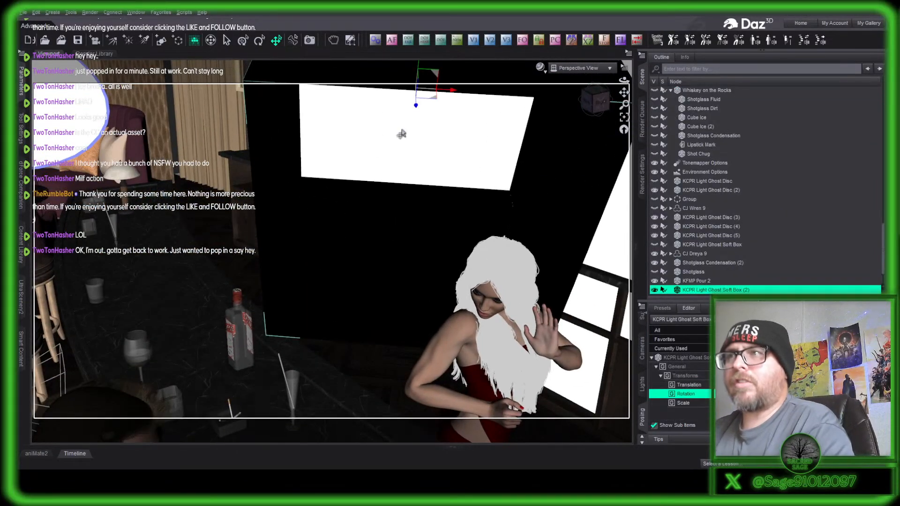
drag(433, 101, 370, 99)
click(259, 41)
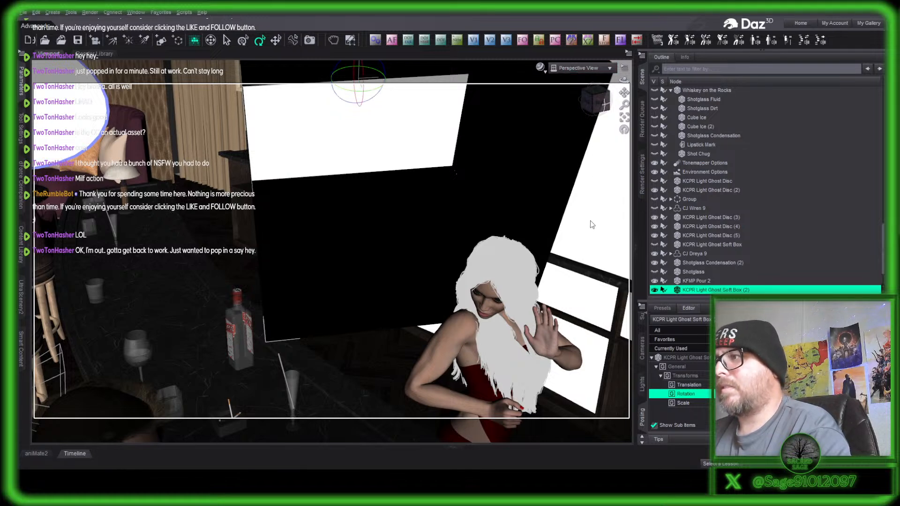
key(ctrl+2)
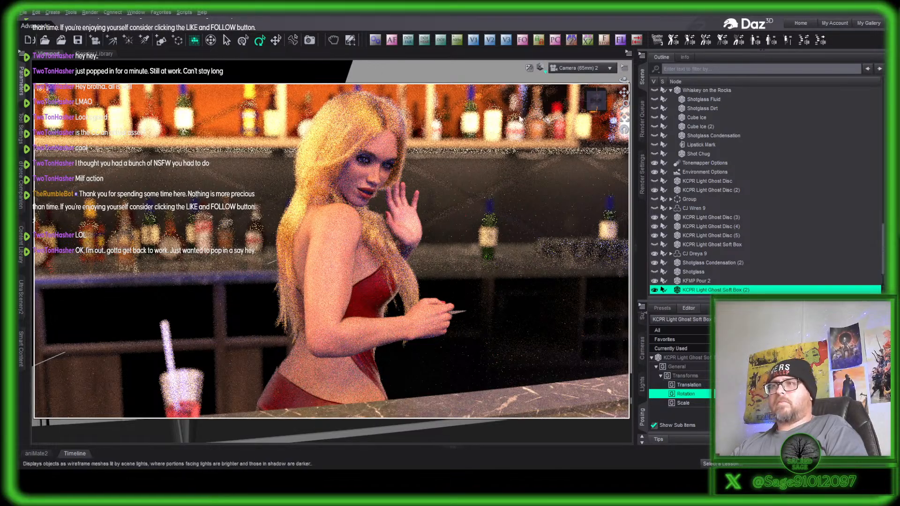
click(44, 41)
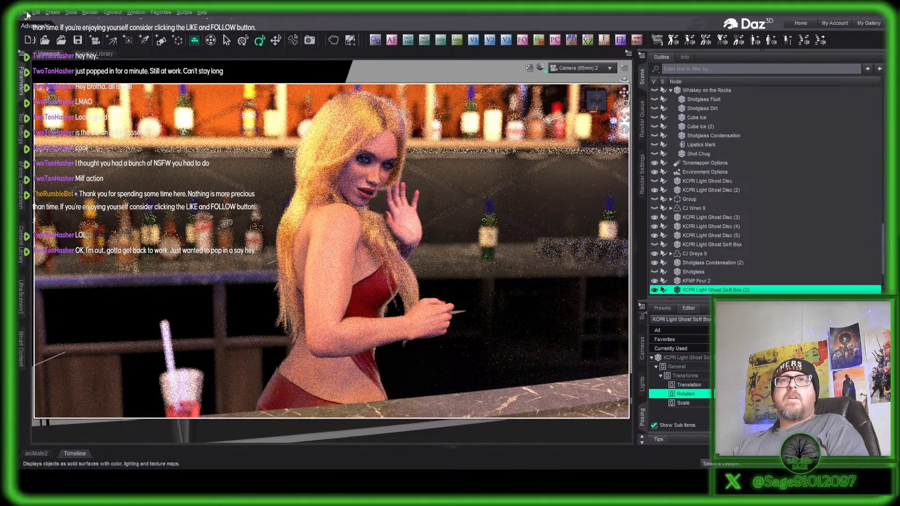